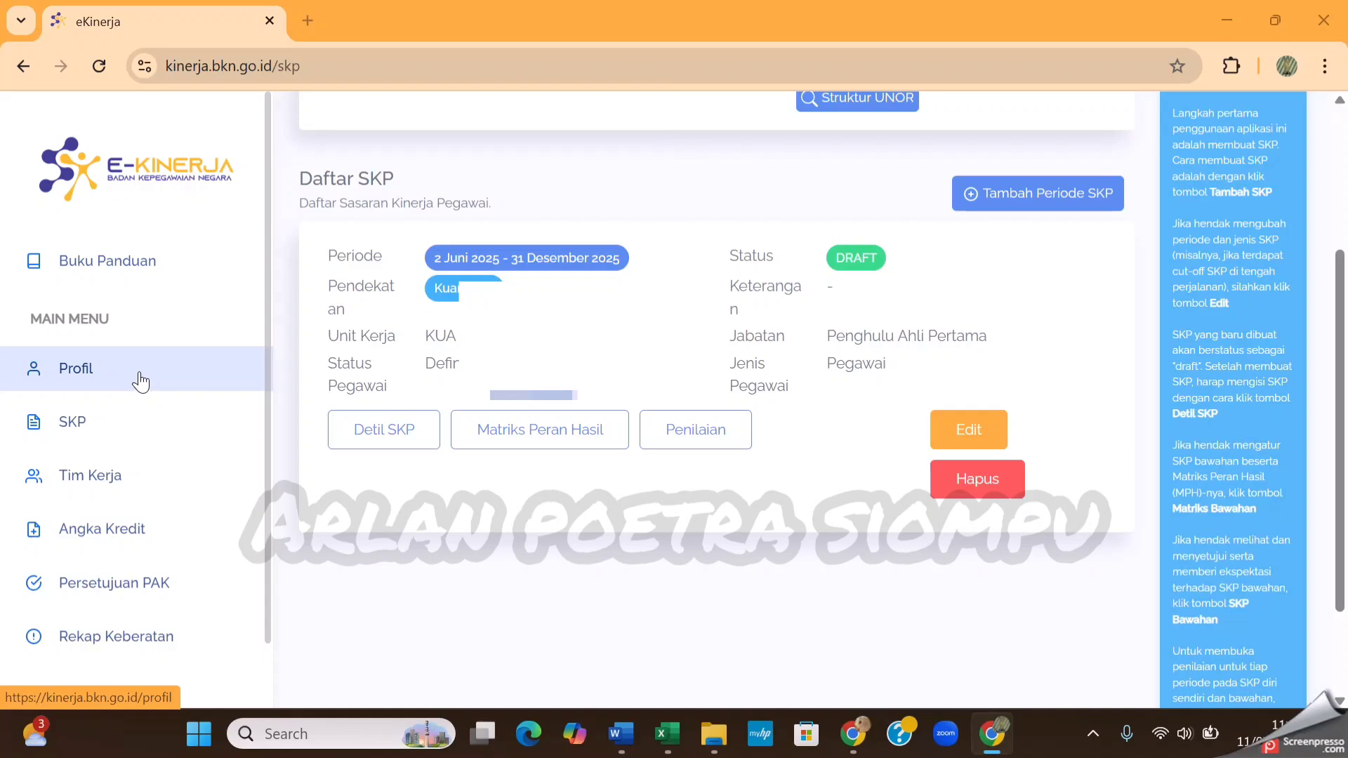
Start adding a new SKP period from the SKP page and set its Periode Awal to 11/01/2025
left_click(132, 431)
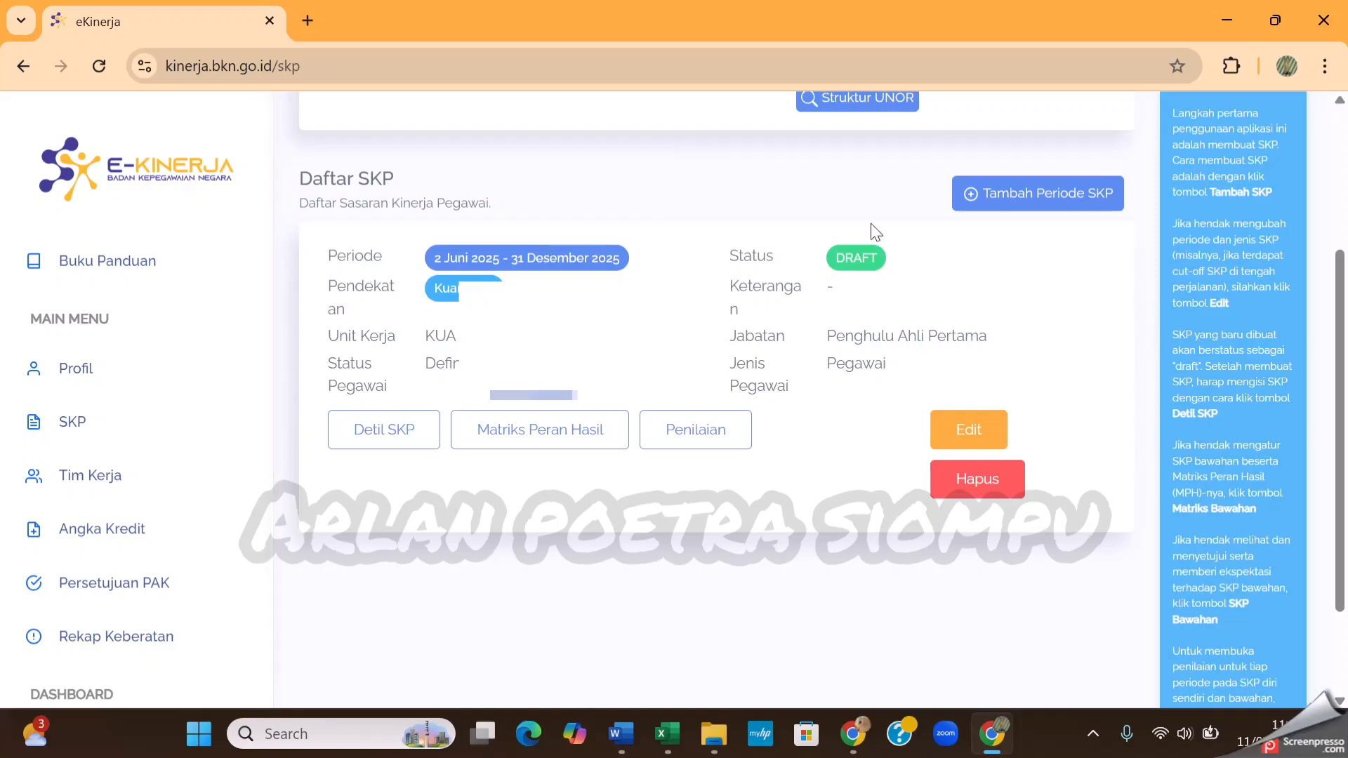
left_click(1018, 198)
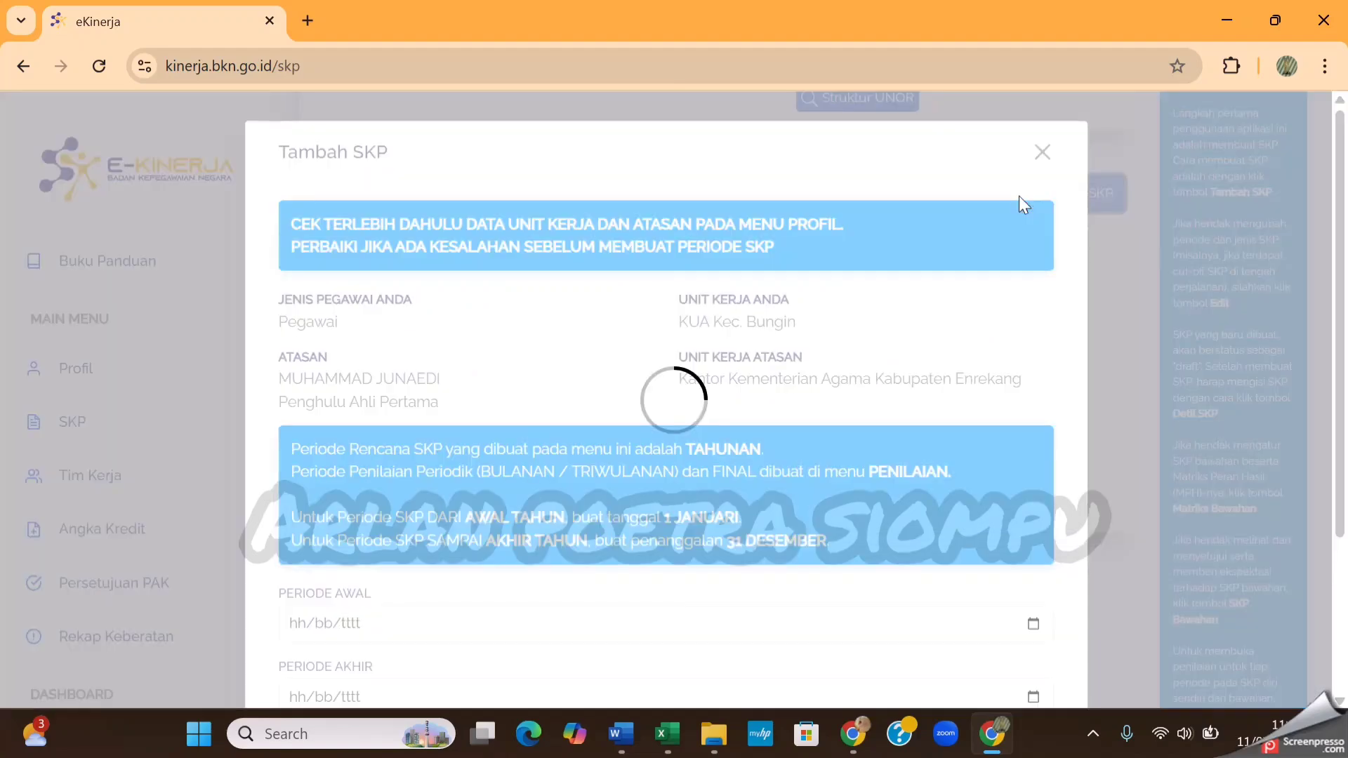
scroll(864, 334, "down", 4)
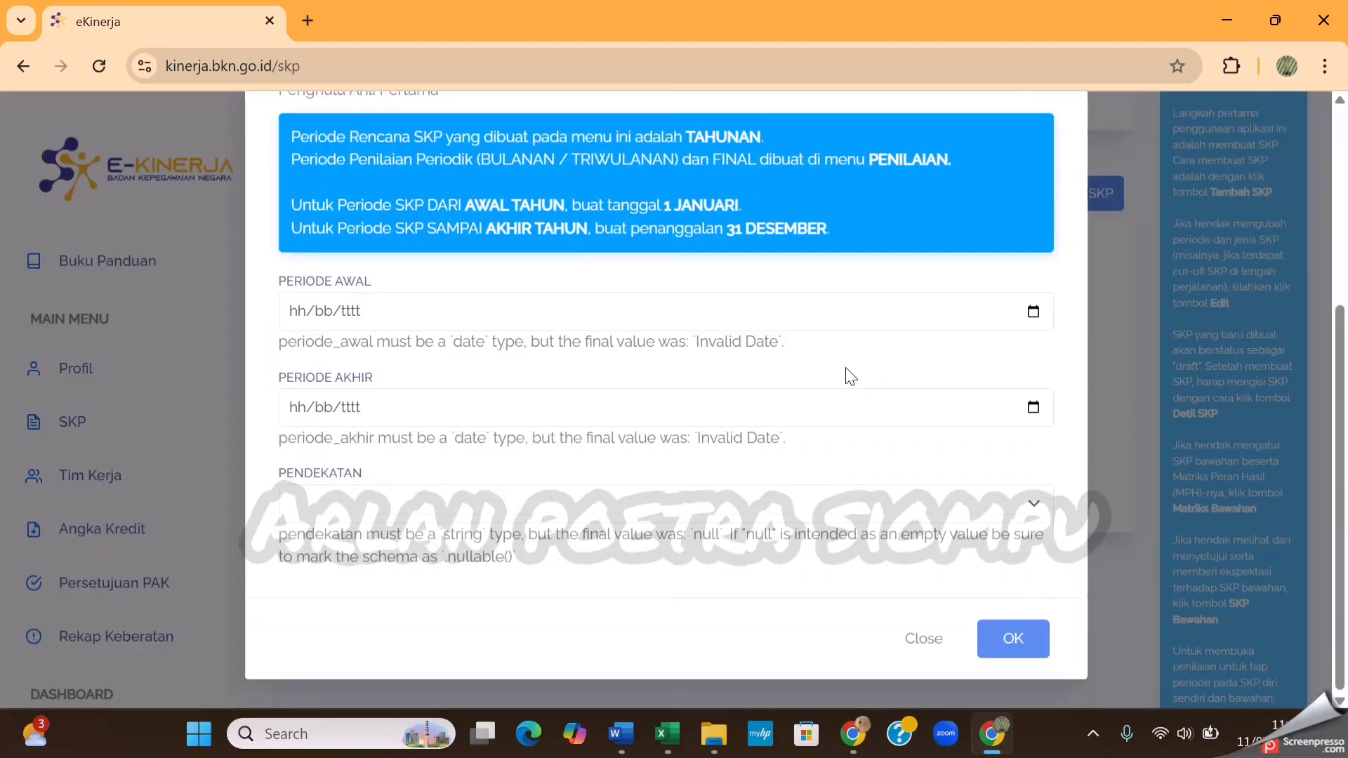
left_click(1033, 312)
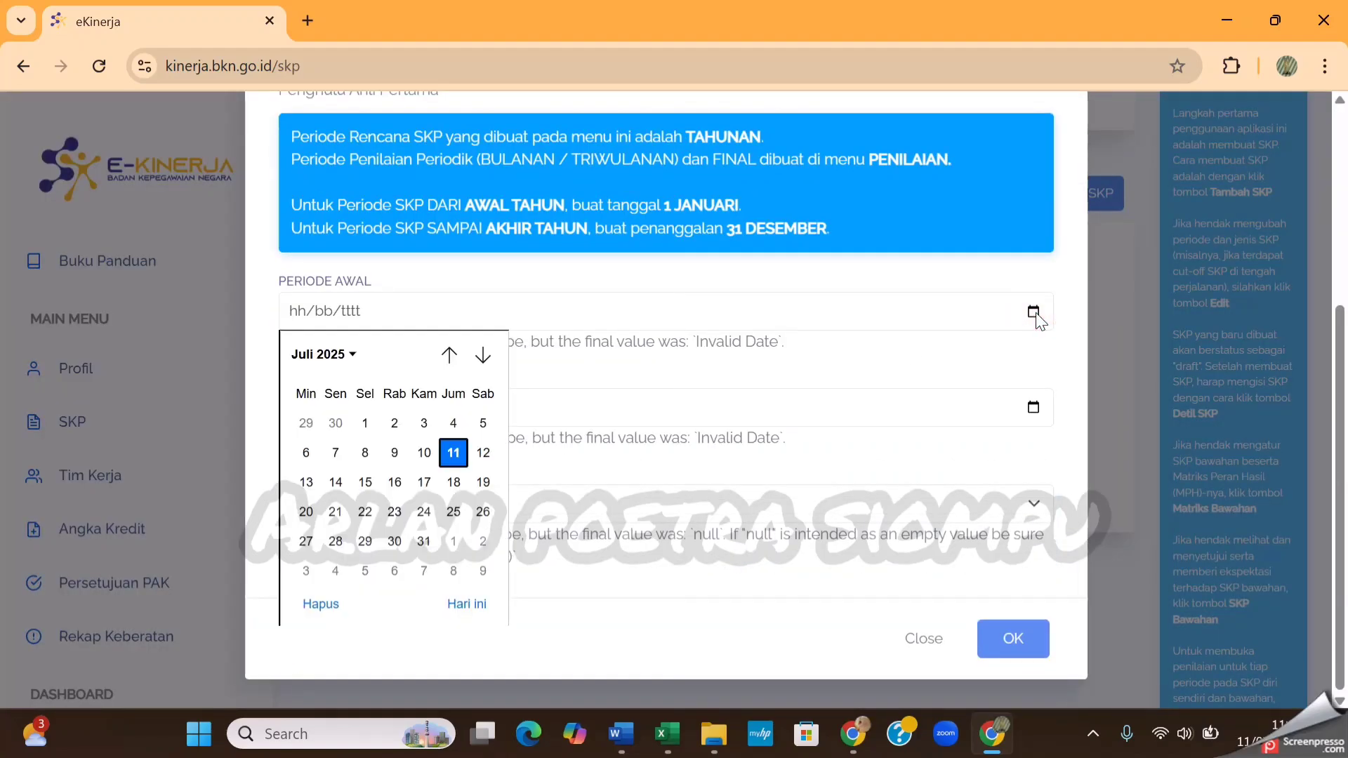
left_click(449, 355)
left_click(449, 355)
left_click(449, 355)
left_click(449, 355)
left_click(450, 354)
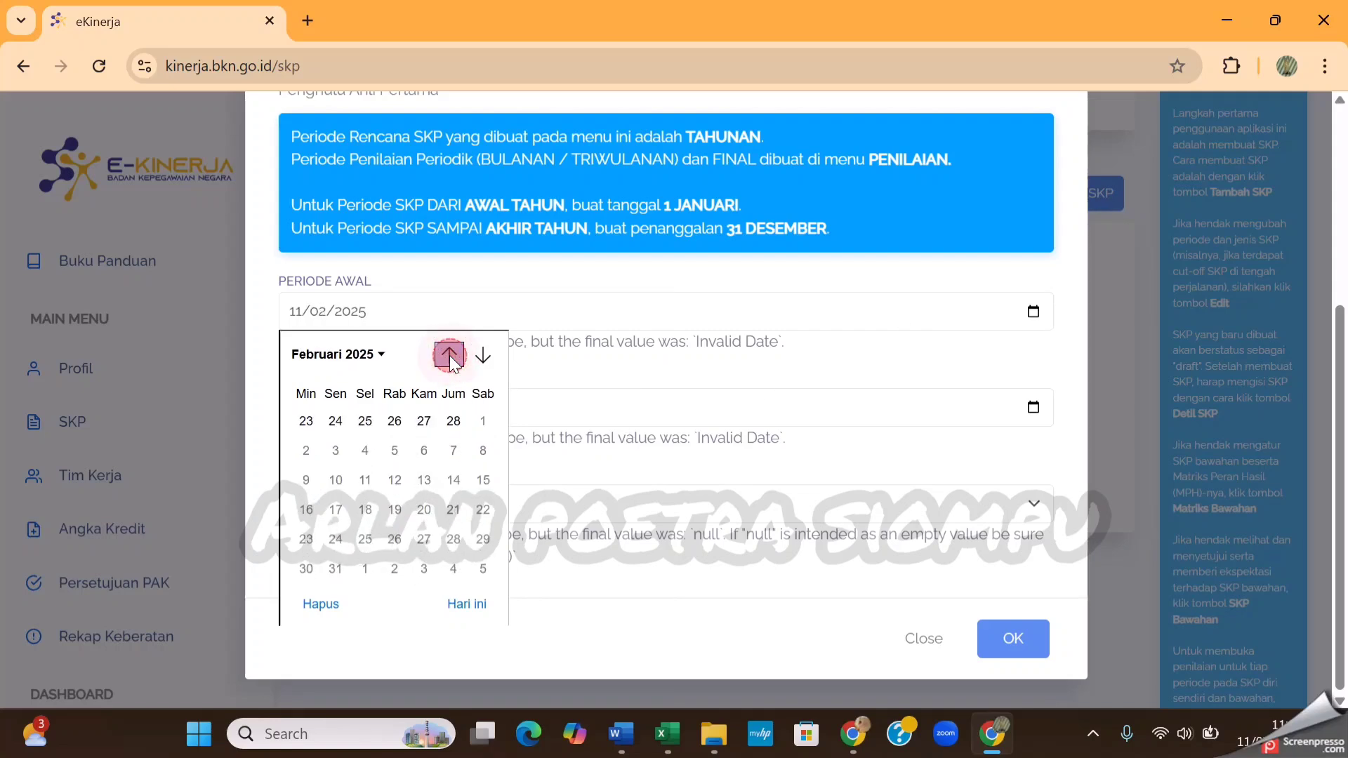
left_click(449, 355)
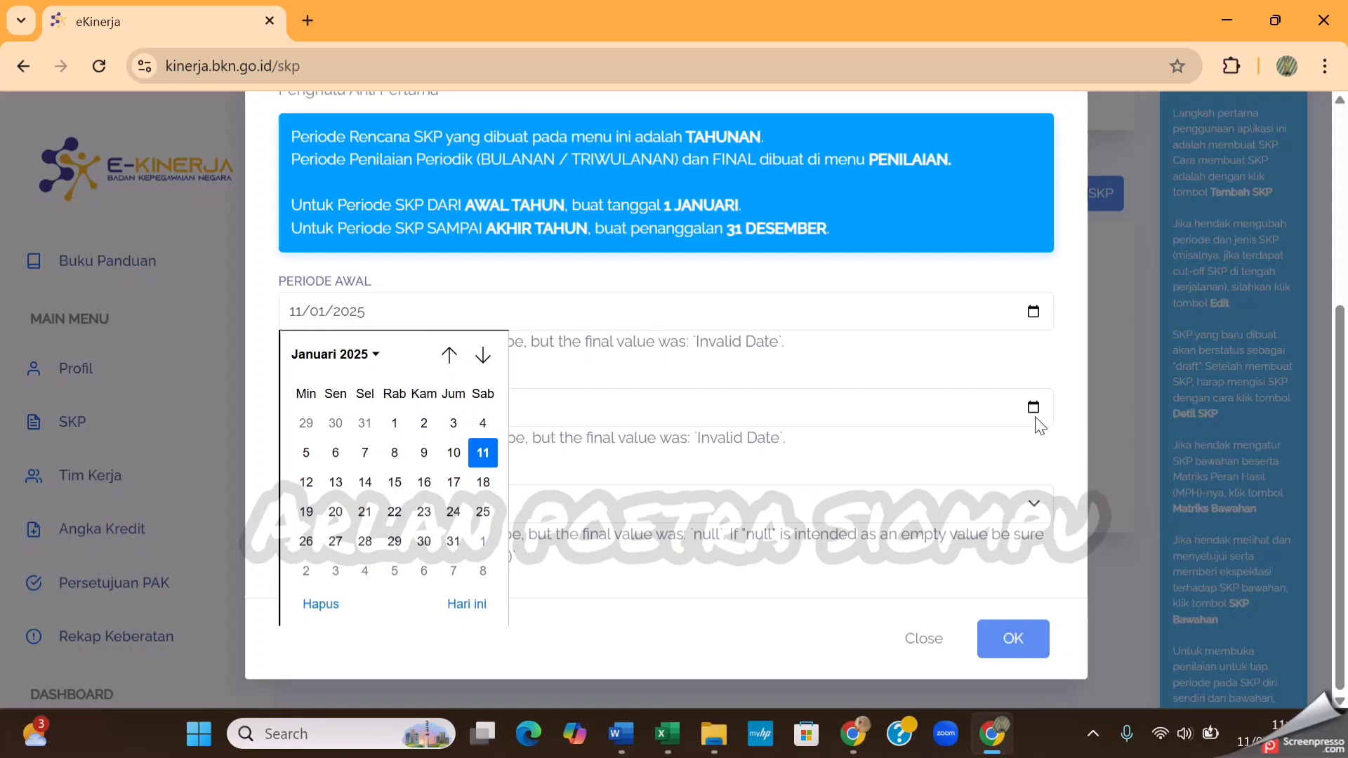
Set the new SKP period's Periode Akhir to 11/01/2026
left_click(1033, 412)
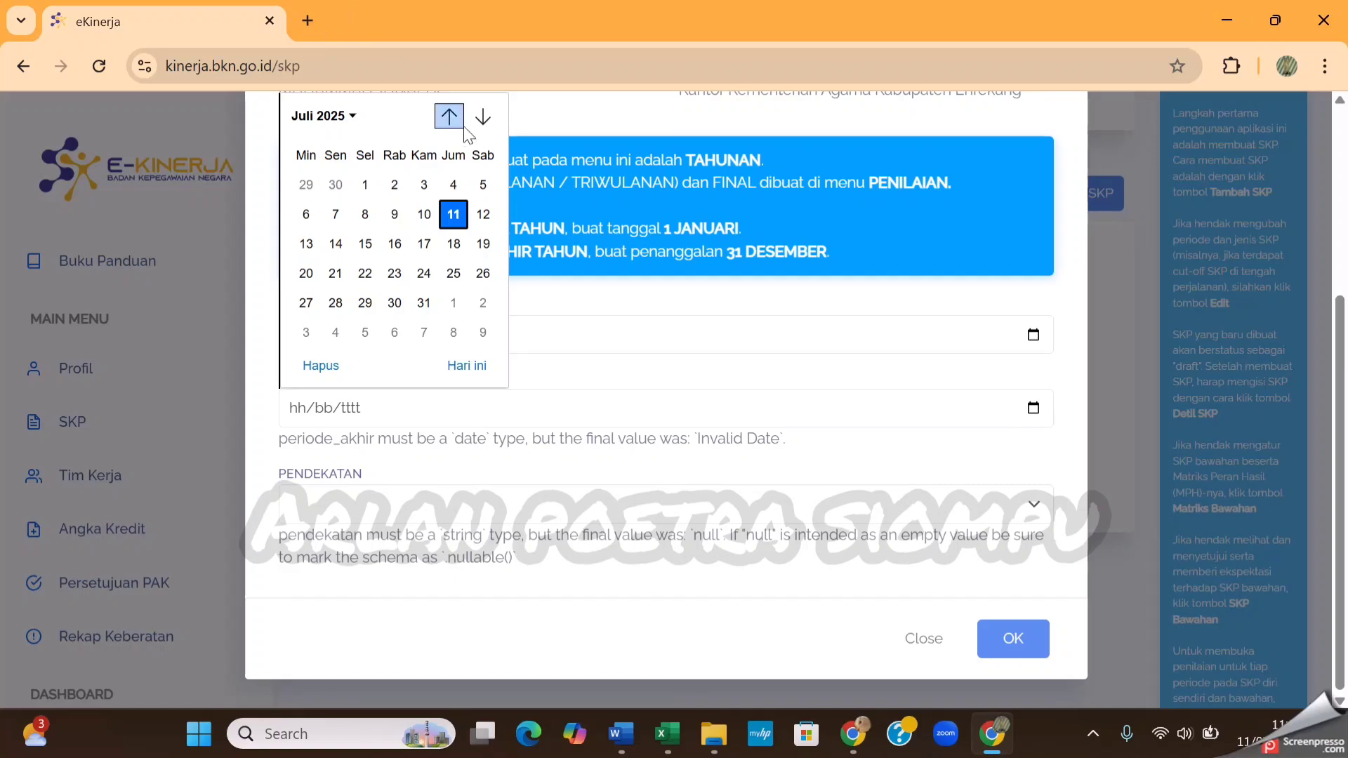
left_click(483, 117)
left_click(483, 117)
left_click(483, 117)
left_click(484, 117)
left_click(483, 117)
left_click(483, 118)
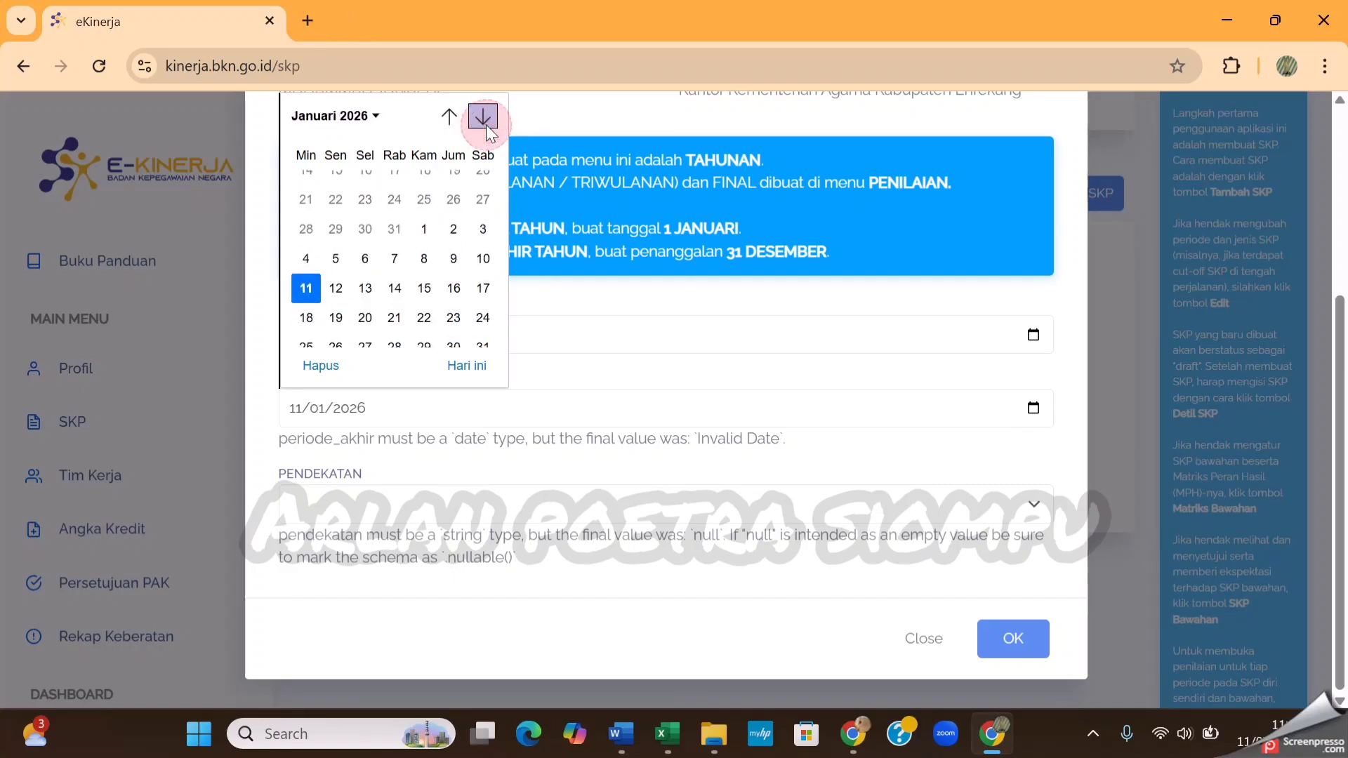
triple_click(562, 373)
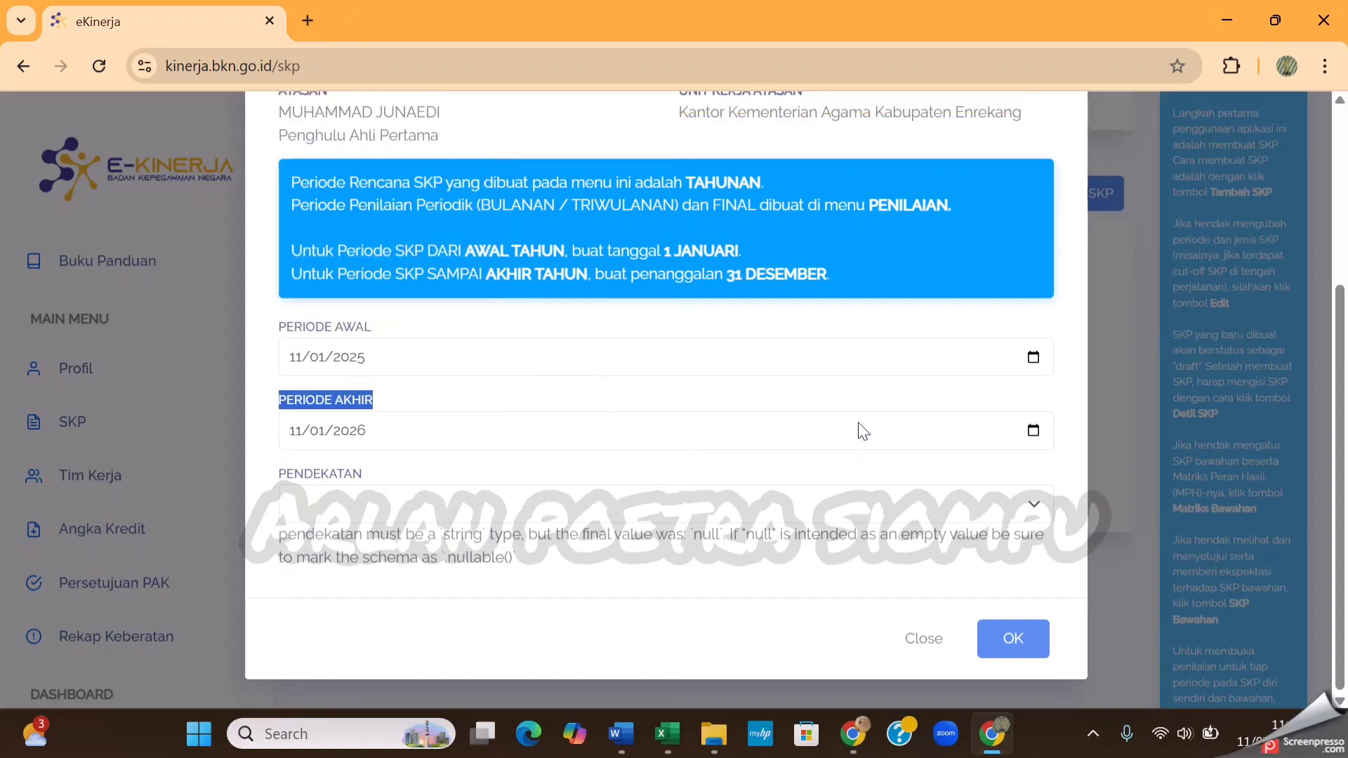
left_click(1071, 333)
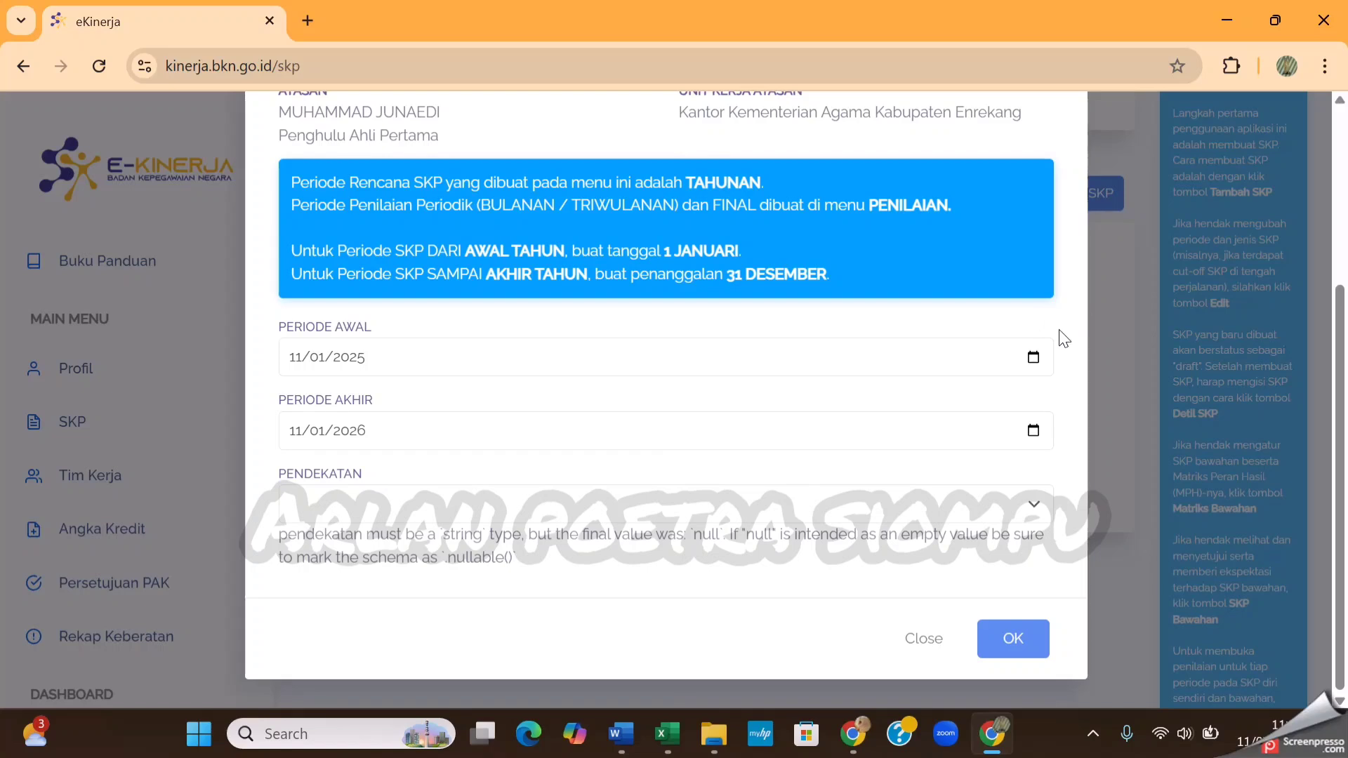
Change the Periode Awal of the new SKP period to 02/06/2025
left_click(1032, 359)
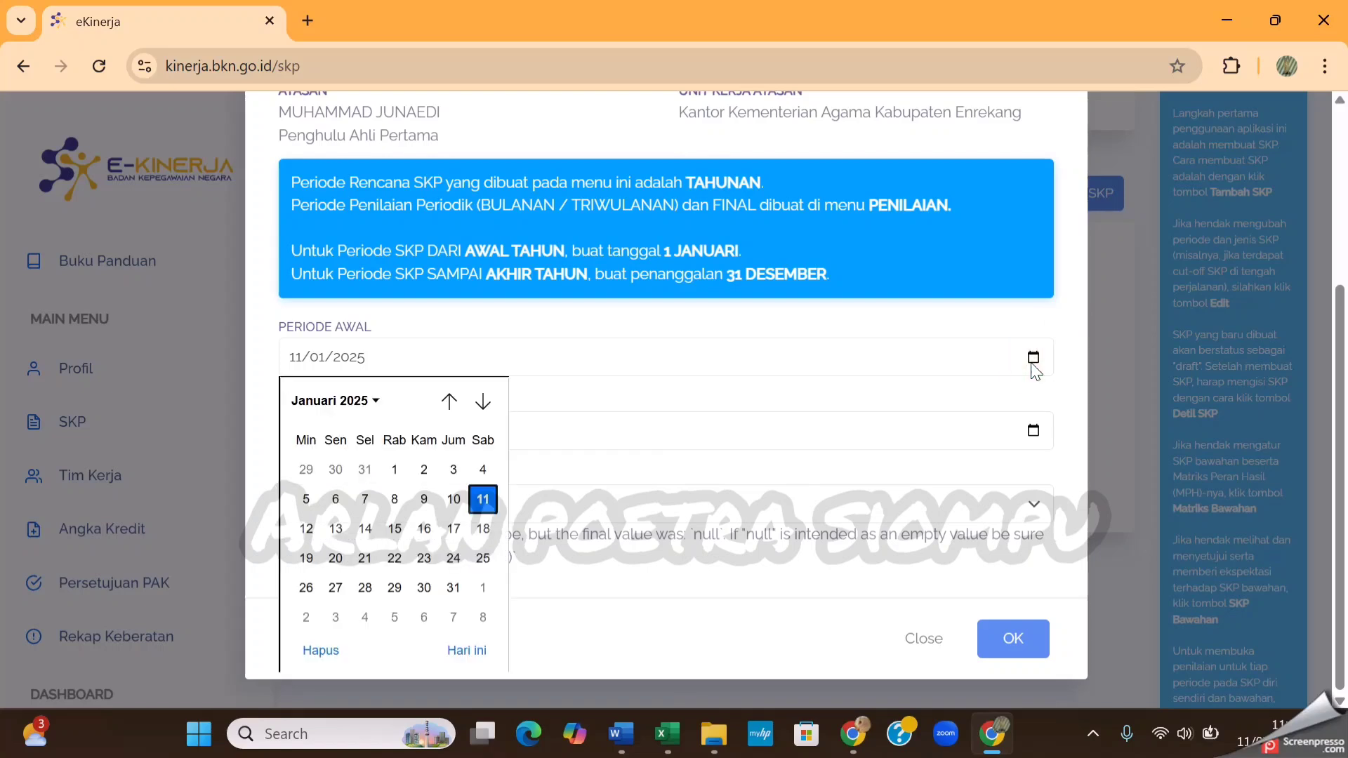
left_click(482, 402)
left_click(482, 402)
left_click(482, 403)
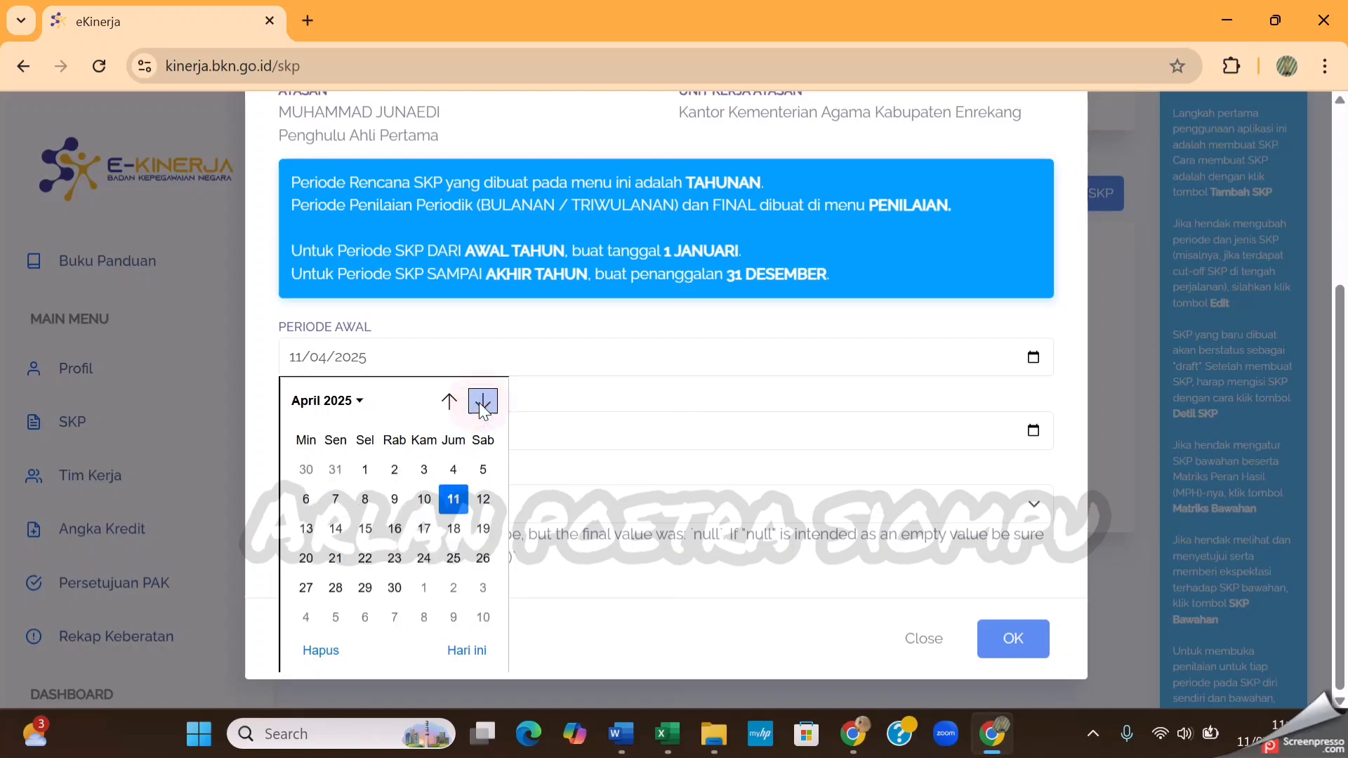
left_click(482, 403)
left_click(482, 403)
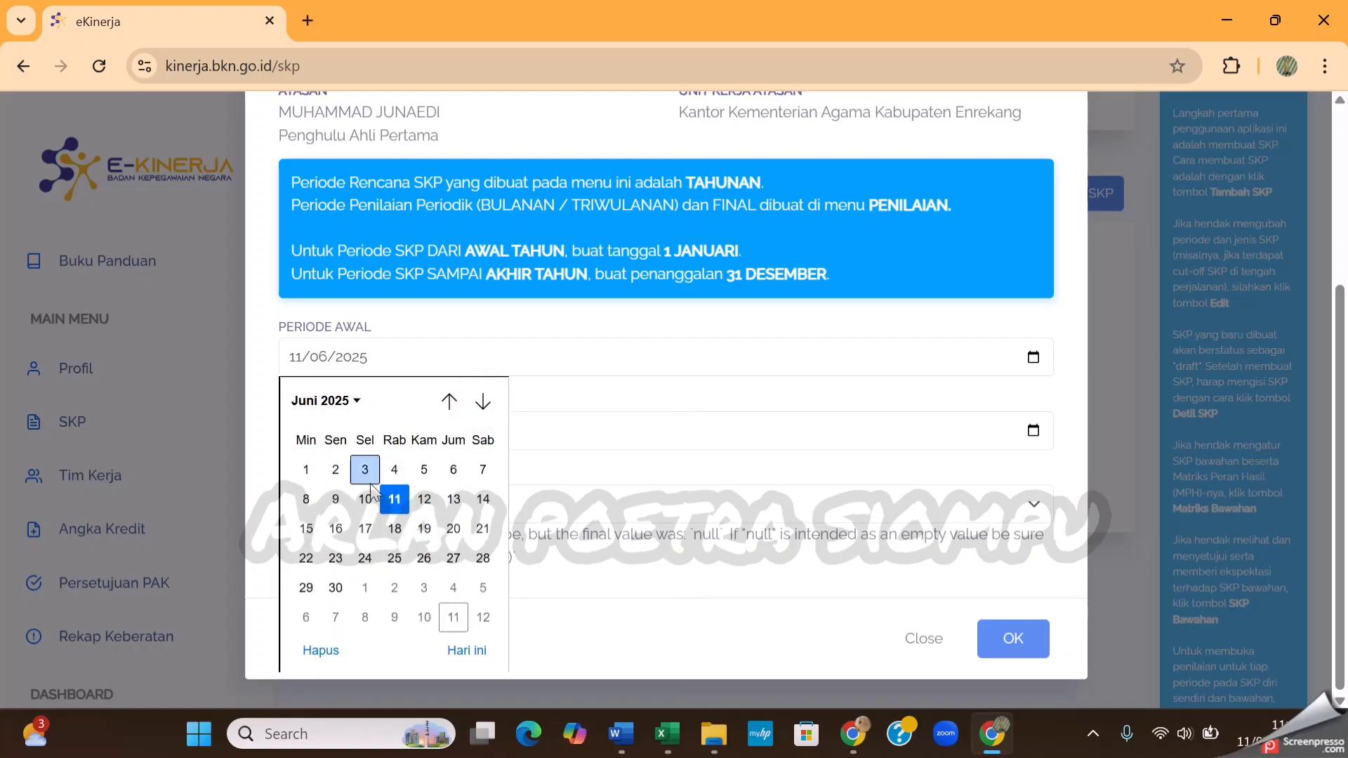
left_click(336, 474)
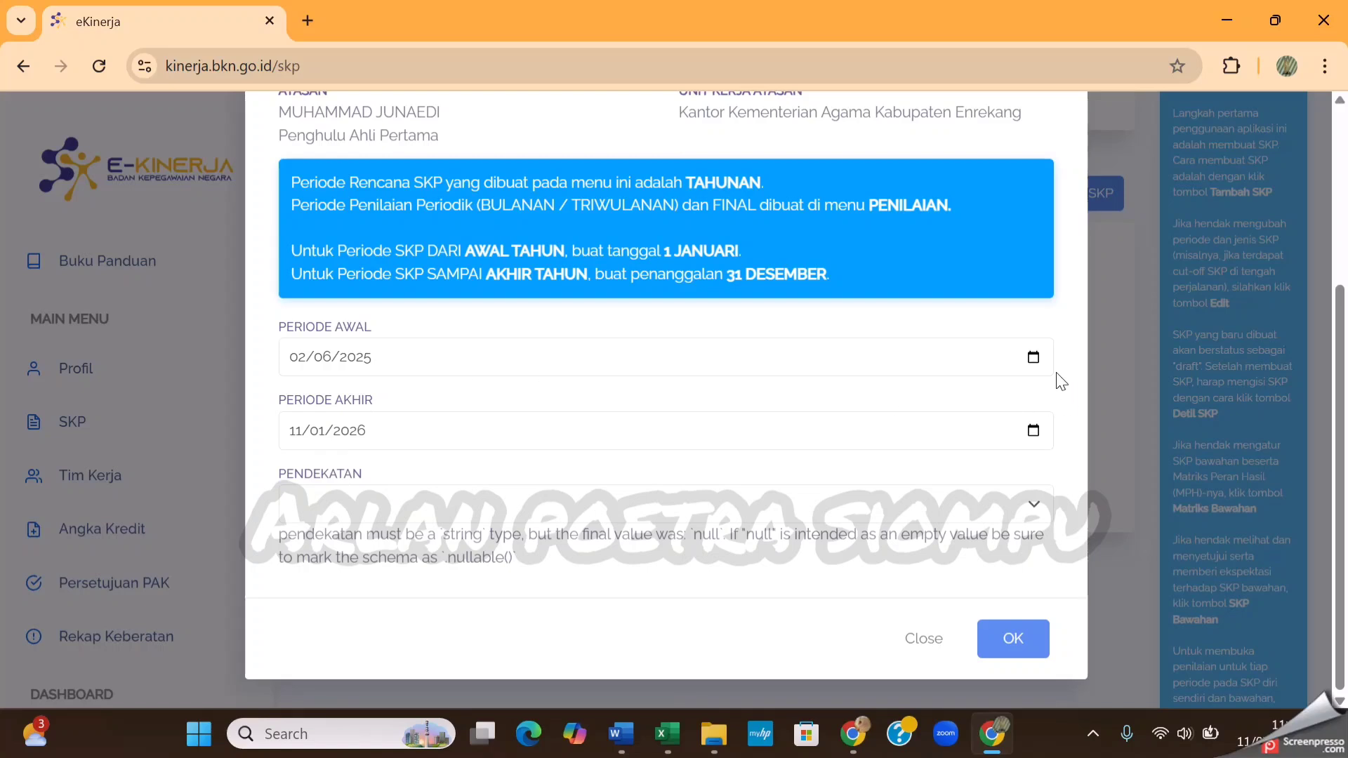
Change the Periode Awal of the new SKP period to 02/07/2025
left_click(1033, 356)
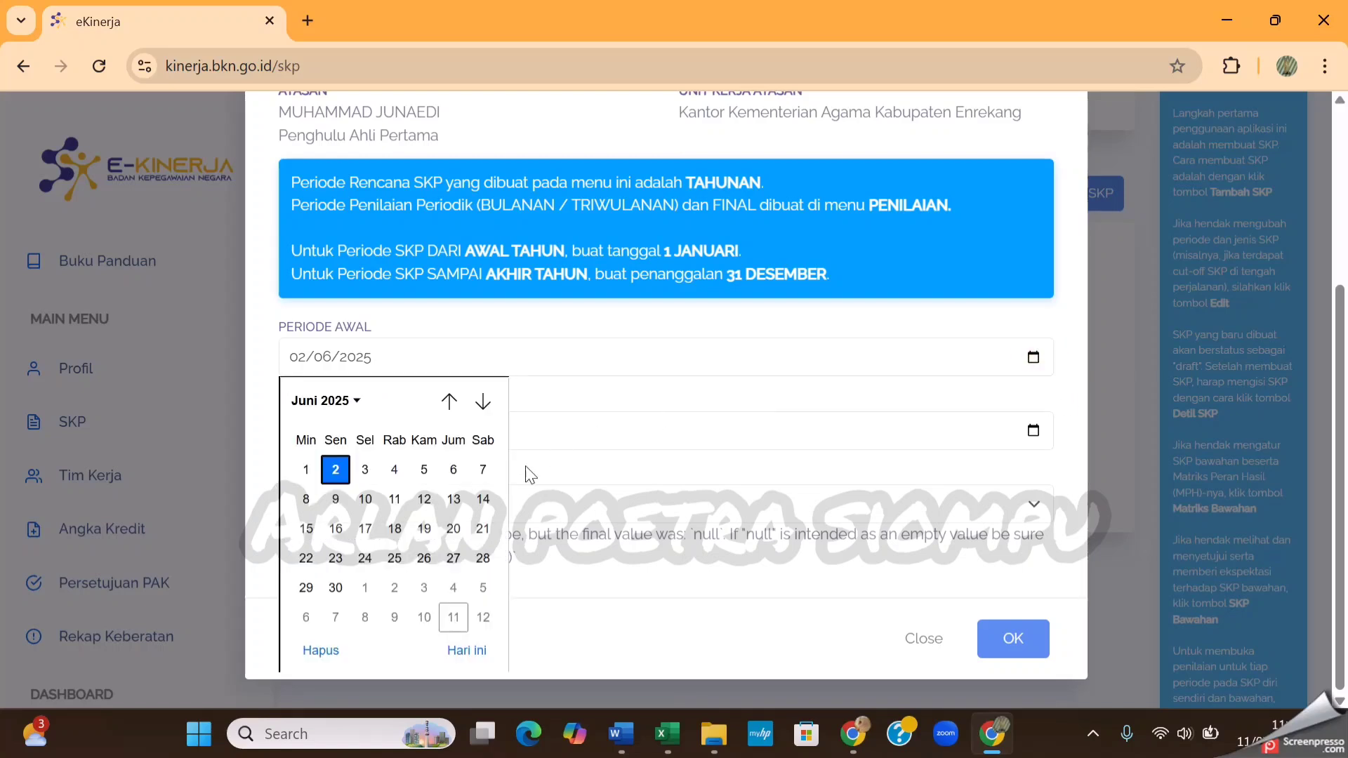
left_click(482, 402)
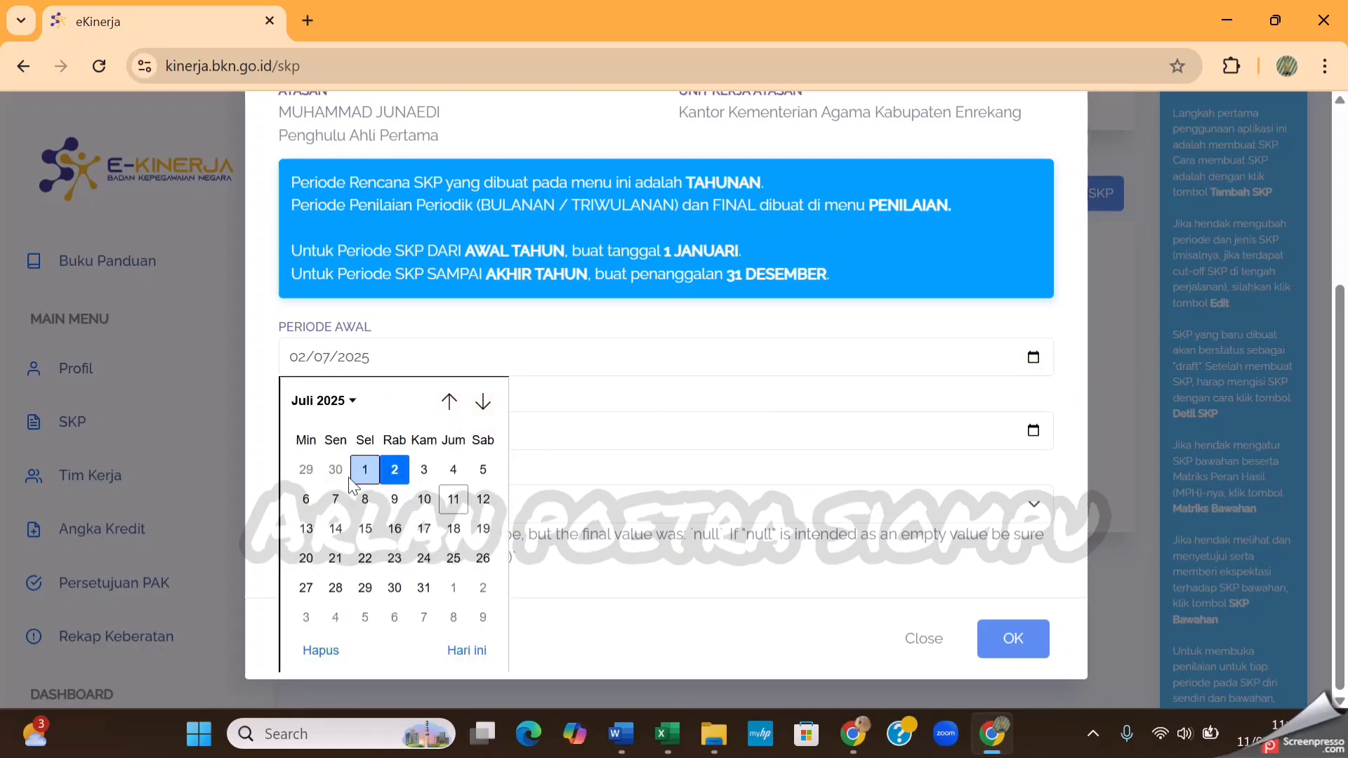
left_click(397, 473)
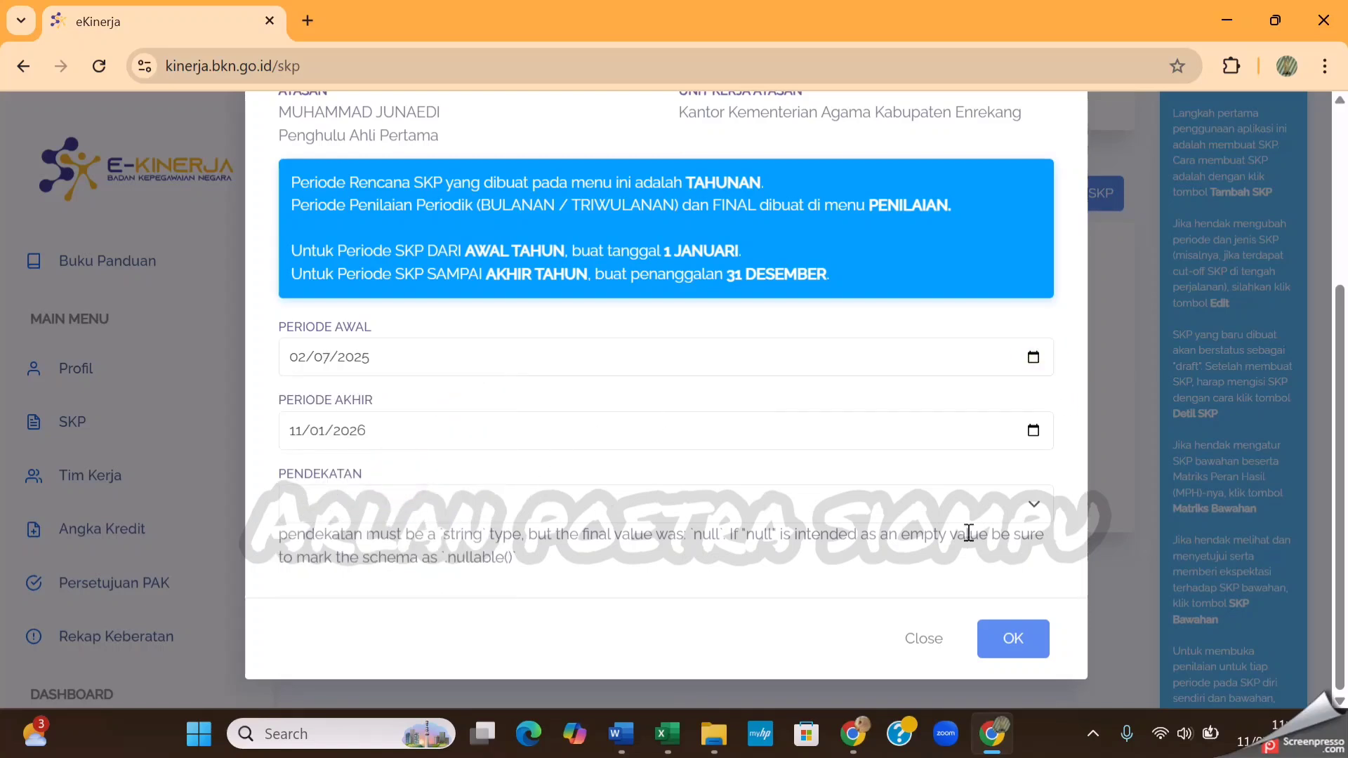
Set the Pendekatan to Kuantitatif and close the new SKP period form without adding the period
left_click(731, 502)
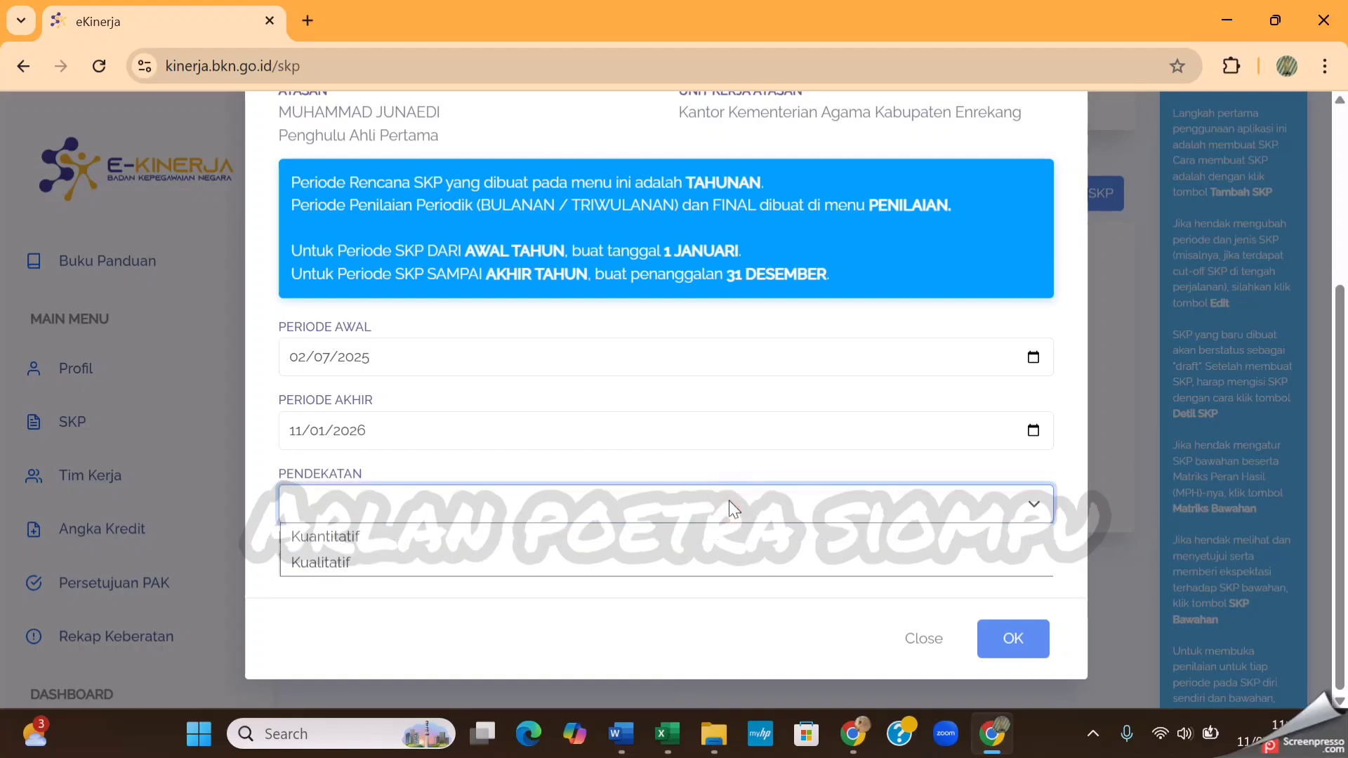
left_click(630, 536)
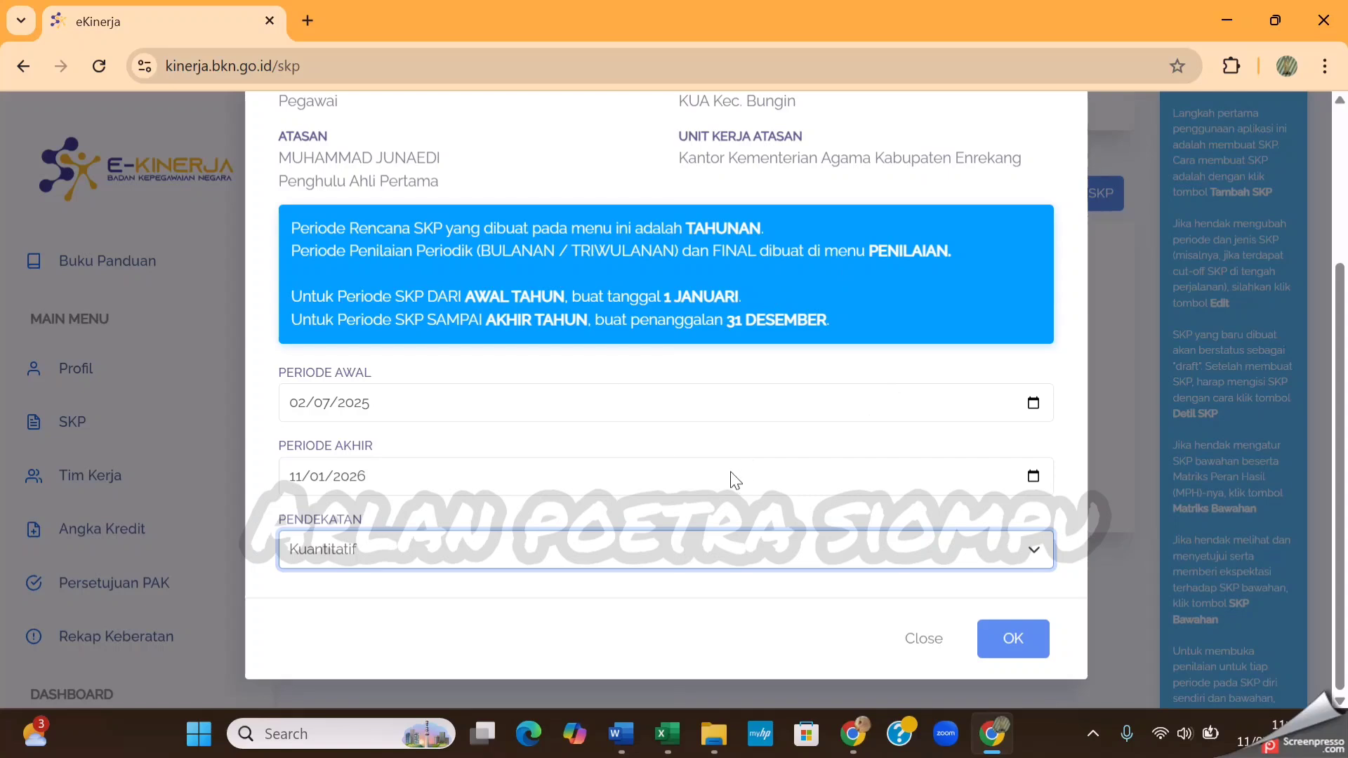
left_click(1028, 660)
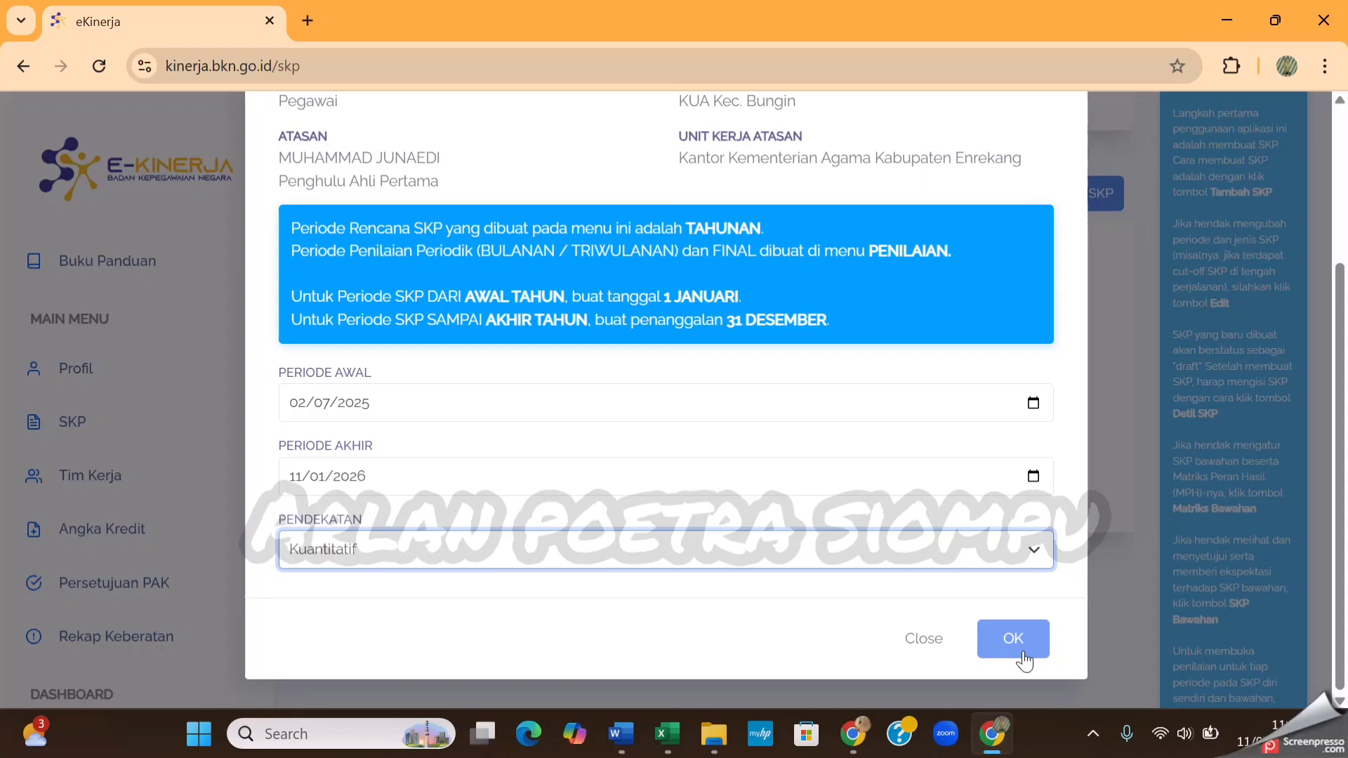
left_click(924, 639)
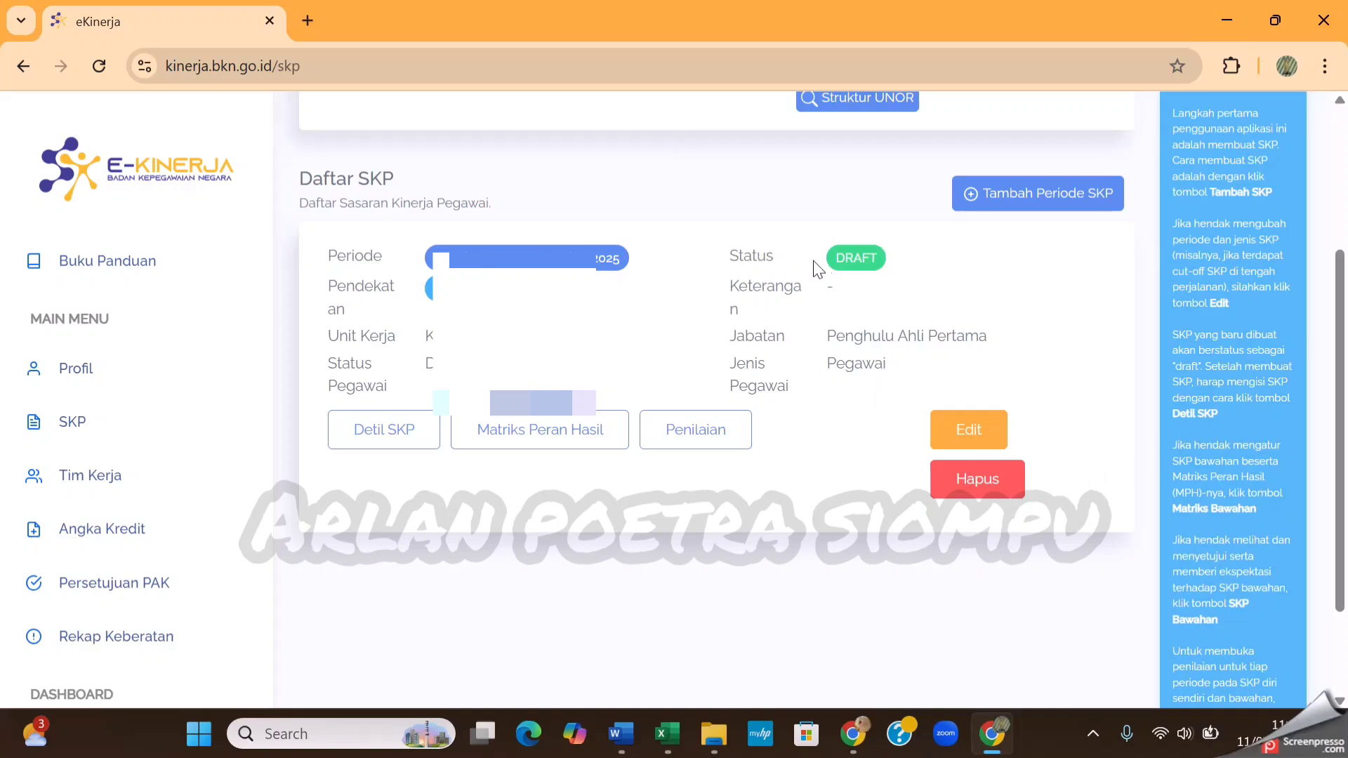
Open the details of the existing draft SKP and look over its Hasil Kerja and Perilaku Kerja sections
left_click_drag(834, 258, 892, 258)
left_click(539, 561)
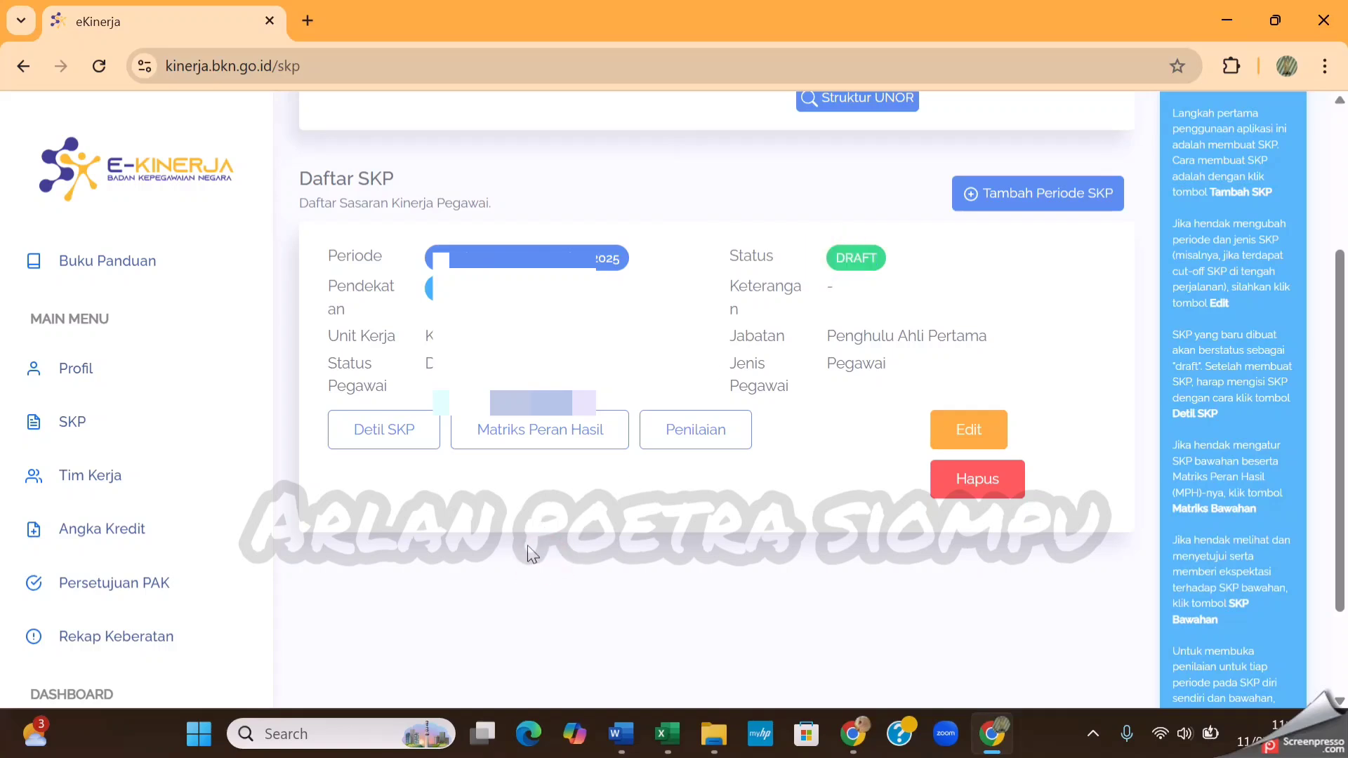
left_click(410, 441)
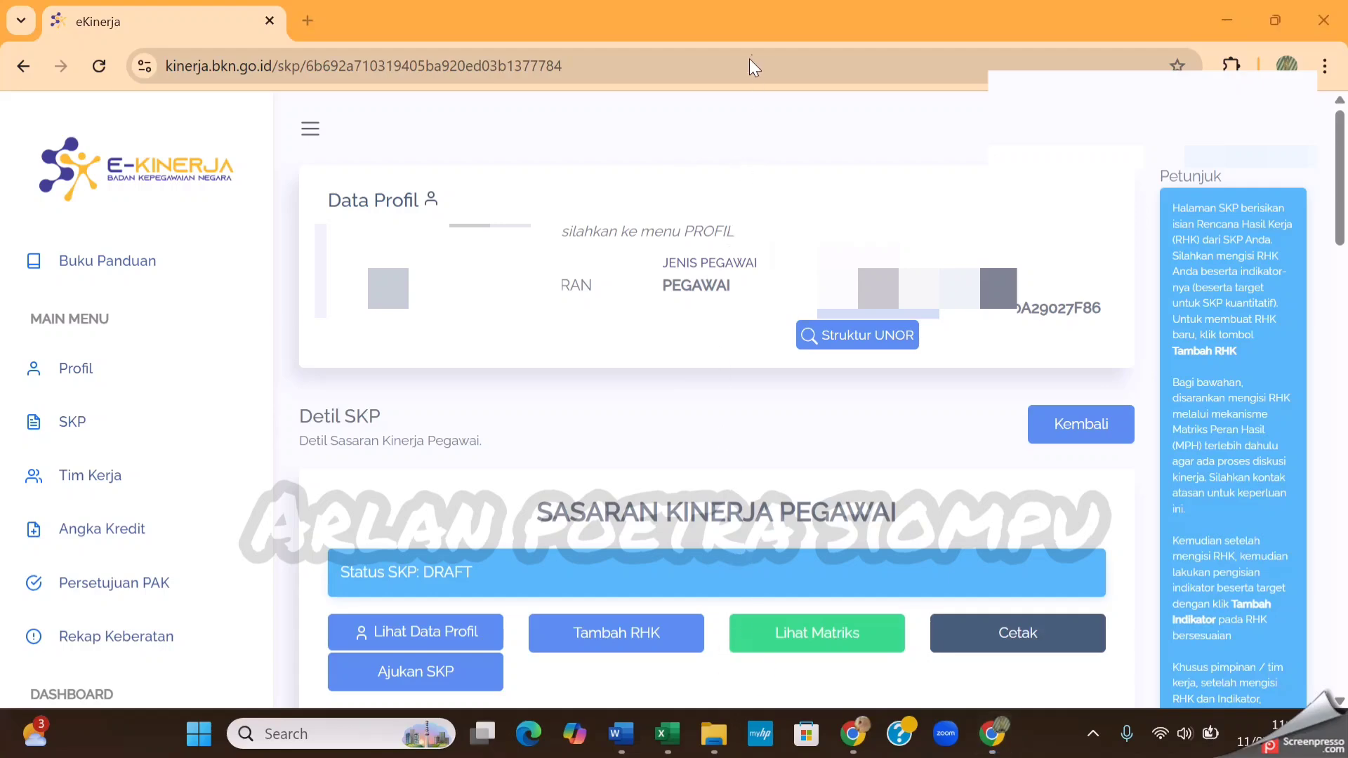
scroll(730, 470, "down", 15)
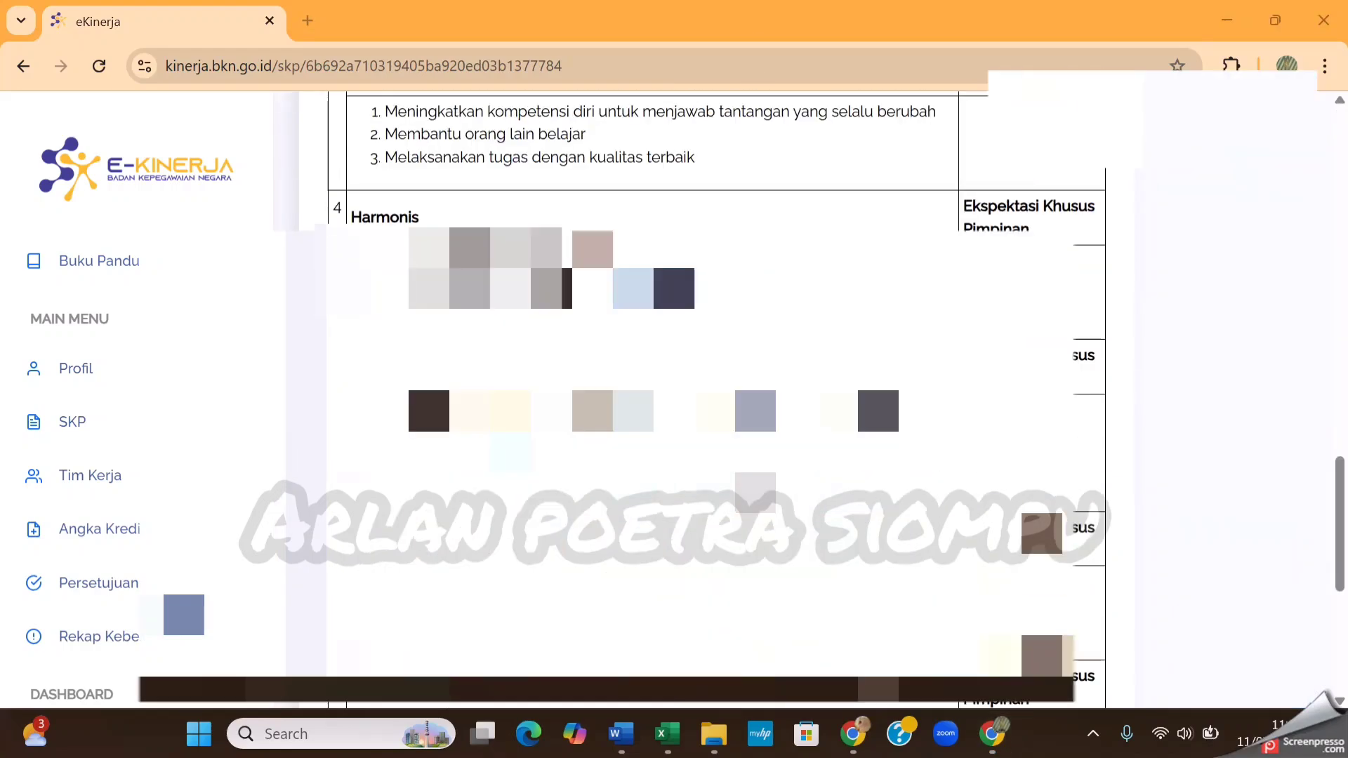
scroll(730, 422, "up", 10)
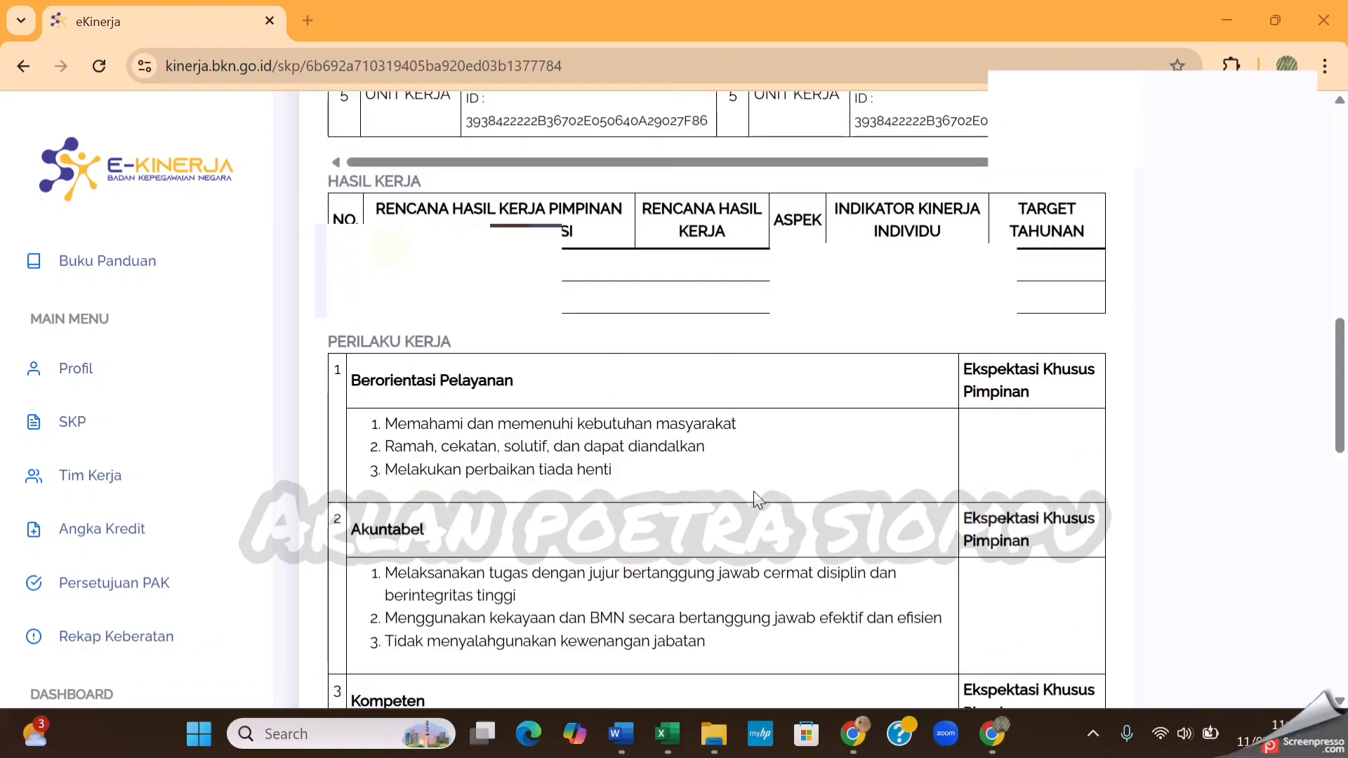
scroll(757, 499, "up", 10)
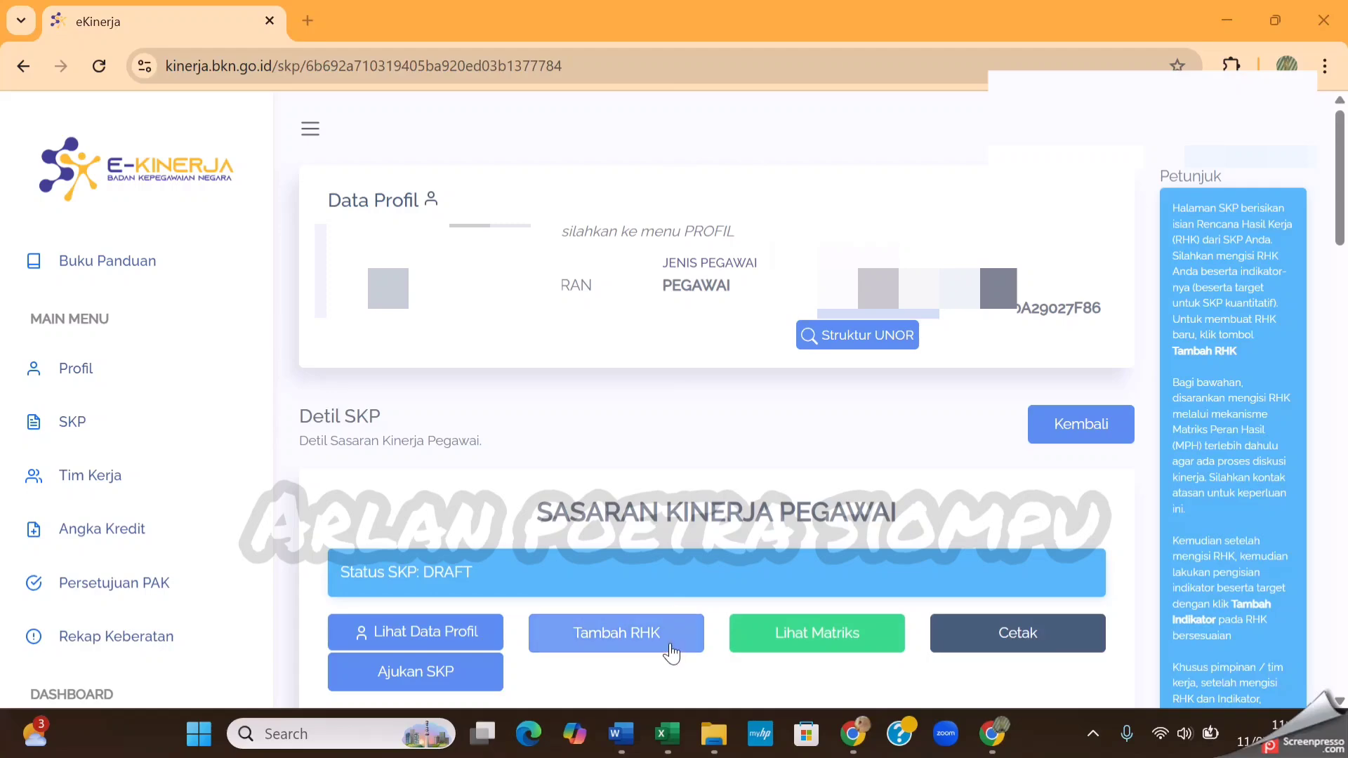
Switch to Word and examine the numbered work-result list in Document1 and the activity table in Ruang Lingkup Kegiatan Penghulu
mouse_move(621, 734)
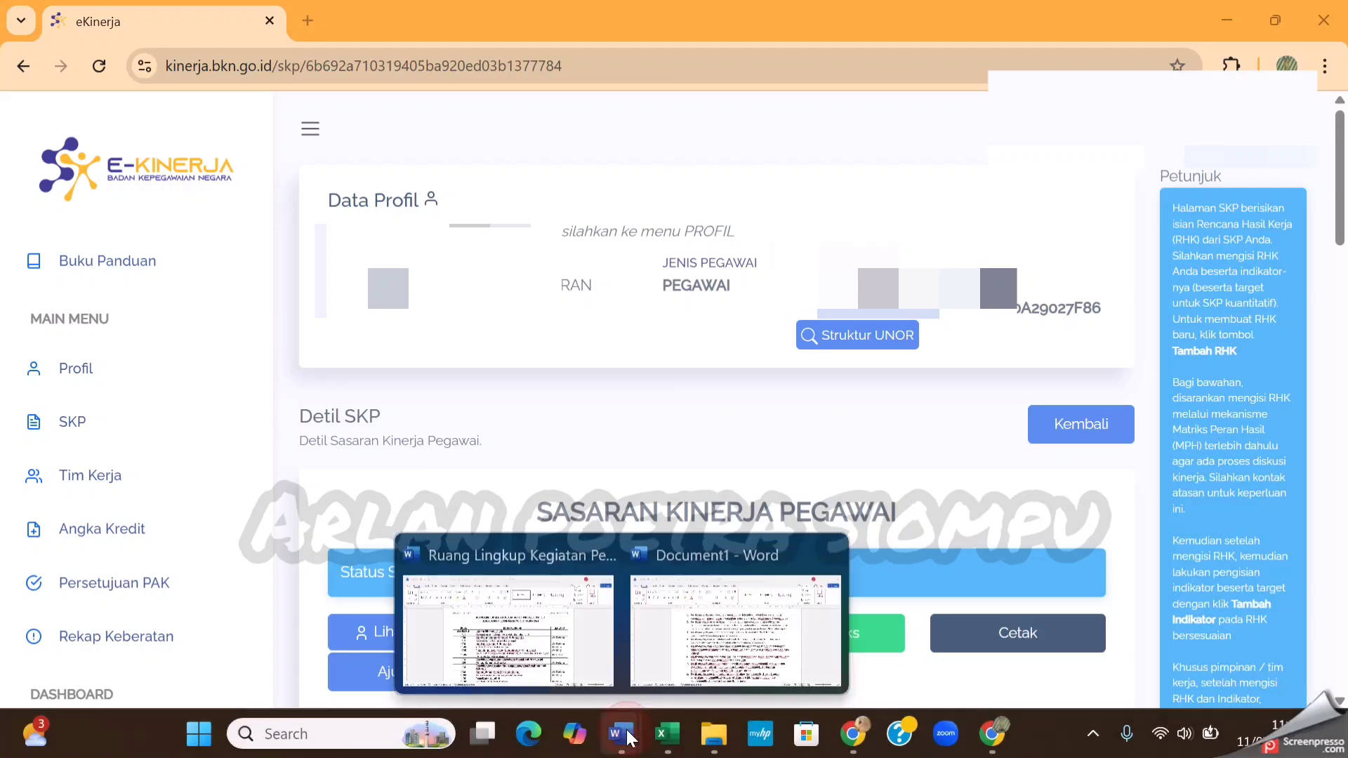
left_click(724, 647)
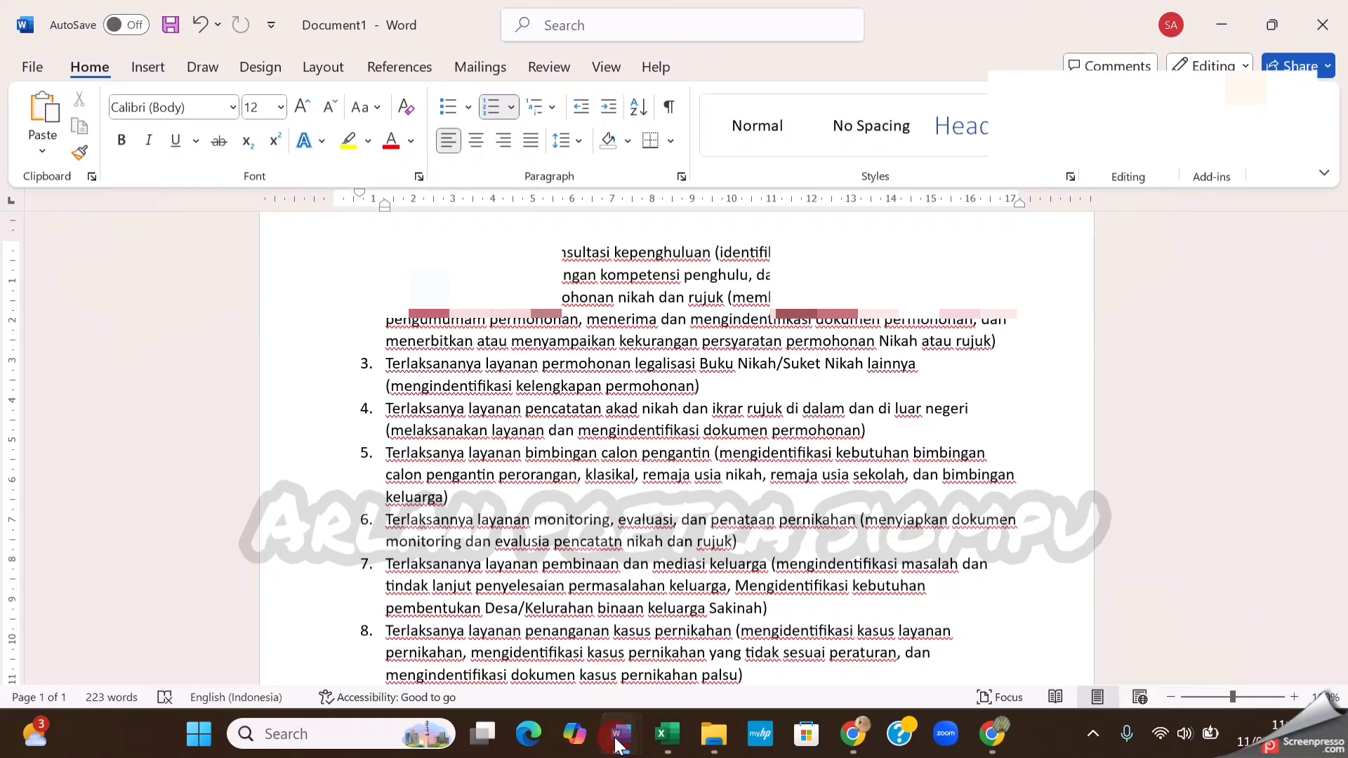
mouse_move(622, 734)
left_click(551, 649)
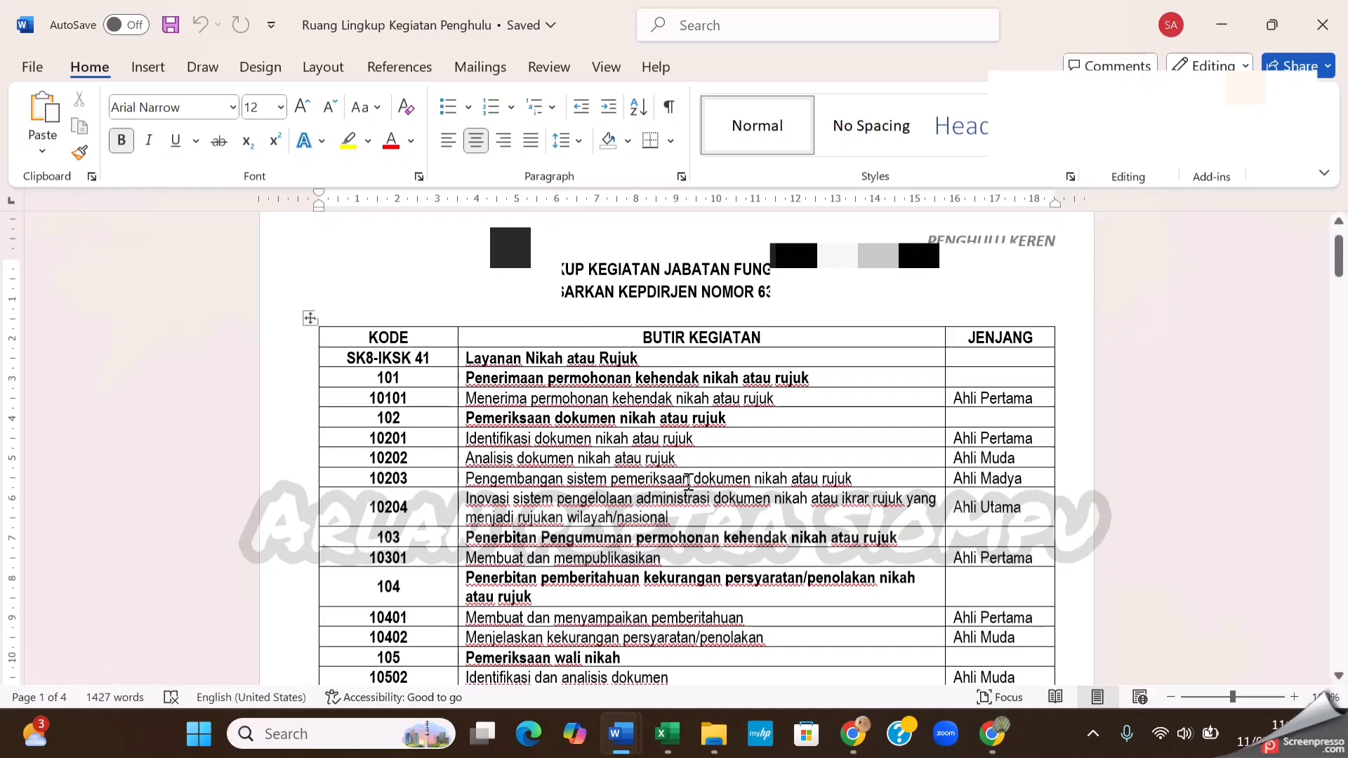
scroll(691, 365, "down", 2)
scroll(691, 368, "up", 2)
mouse_move(621, 734)
left_click(710, 650)
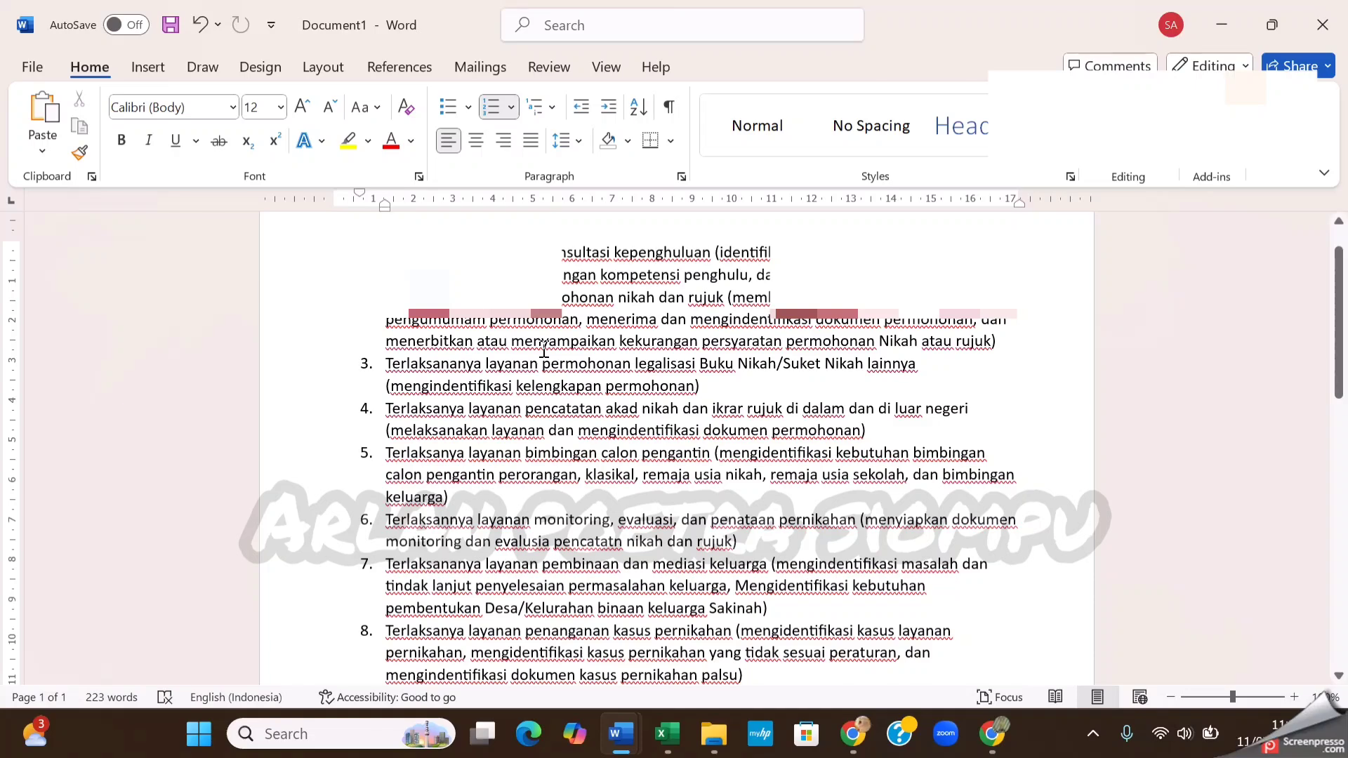
Return to eKinerja in Chrome, start adding an RHK and choose "Tersusunnya RKO Kepenghuluan" as the supervisor's intervened work-result plan
left_click(989, 725)
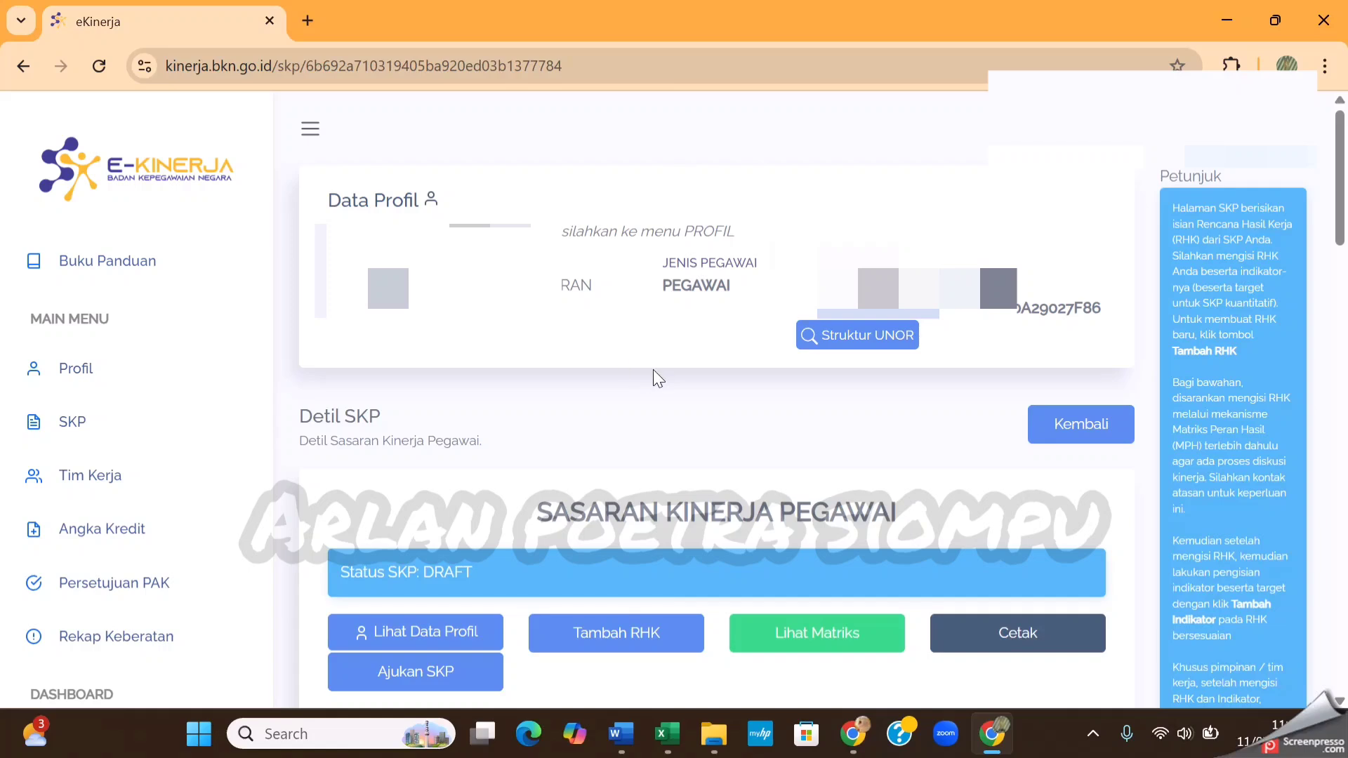
left_click(643, 649)
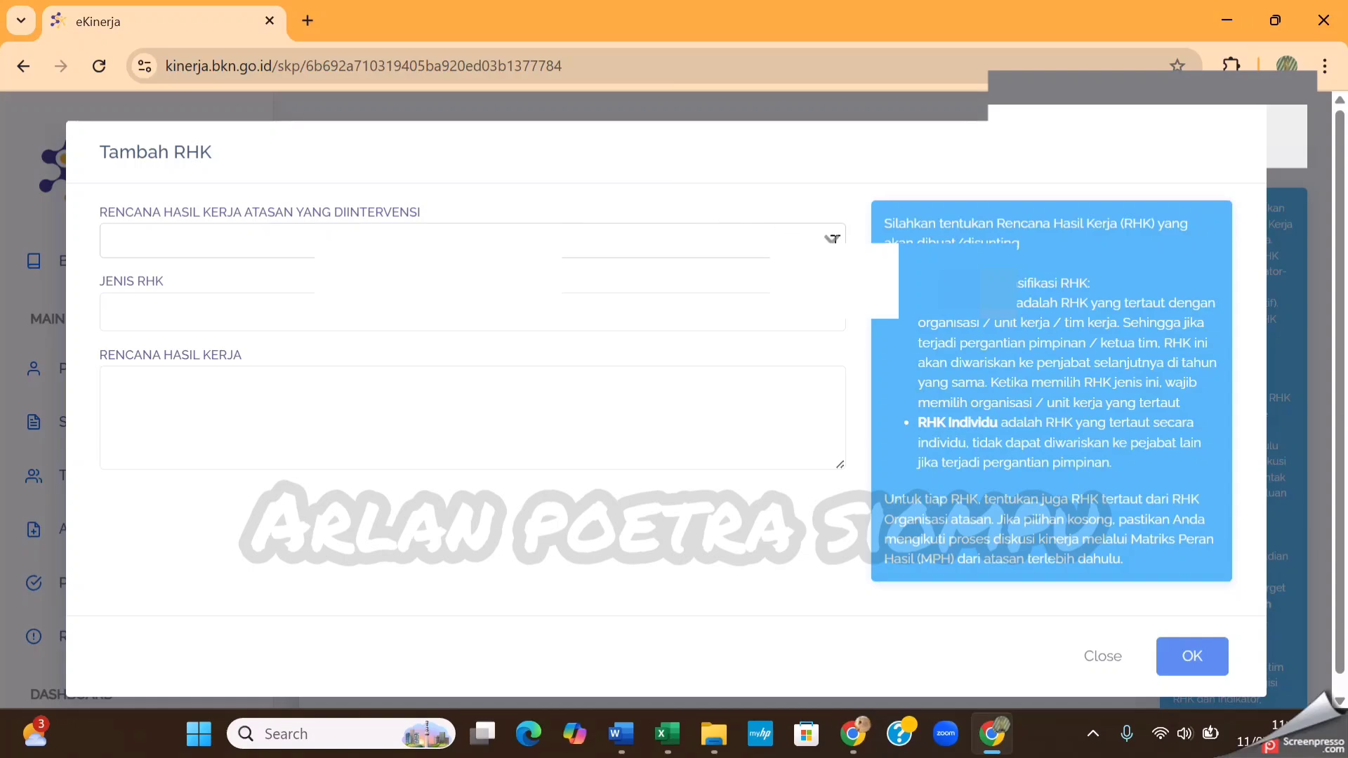
left_click(832, 239)
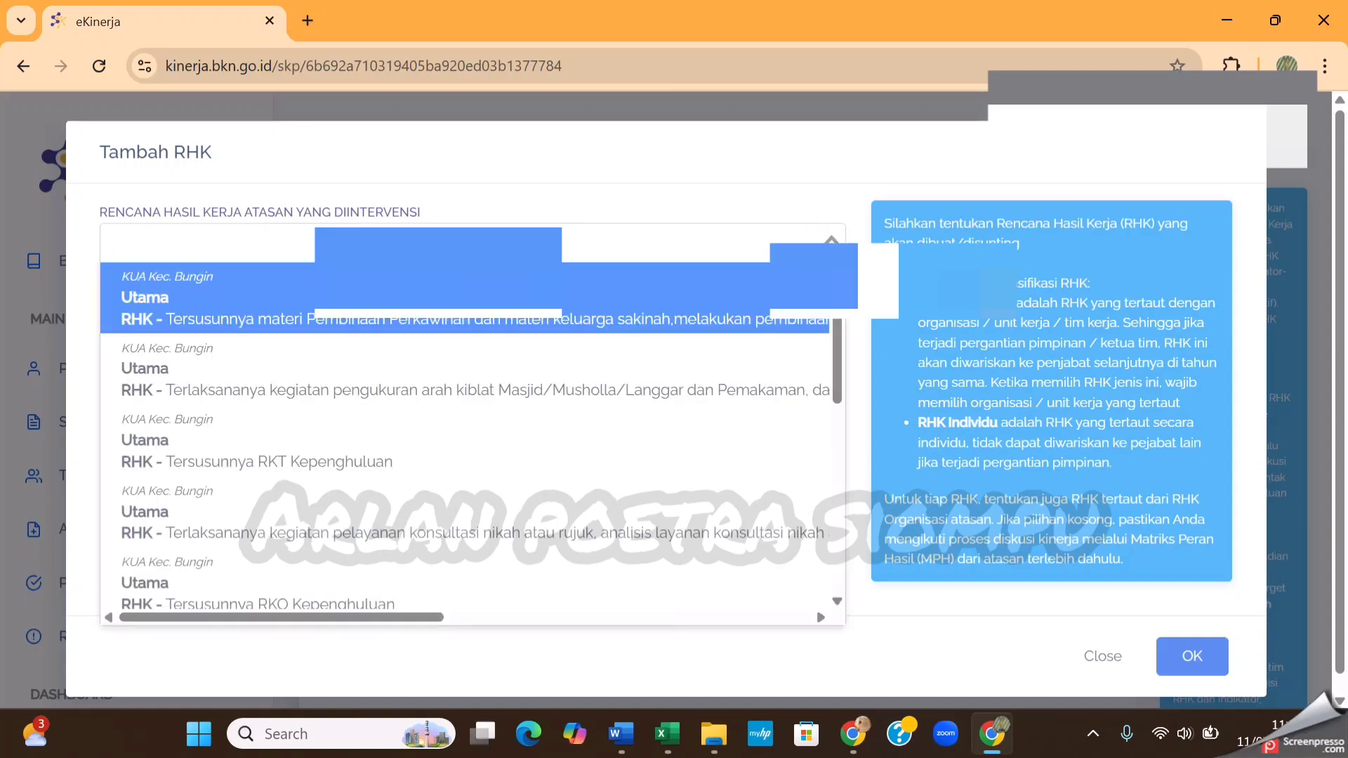
scroll(603, 424, "down", 3)
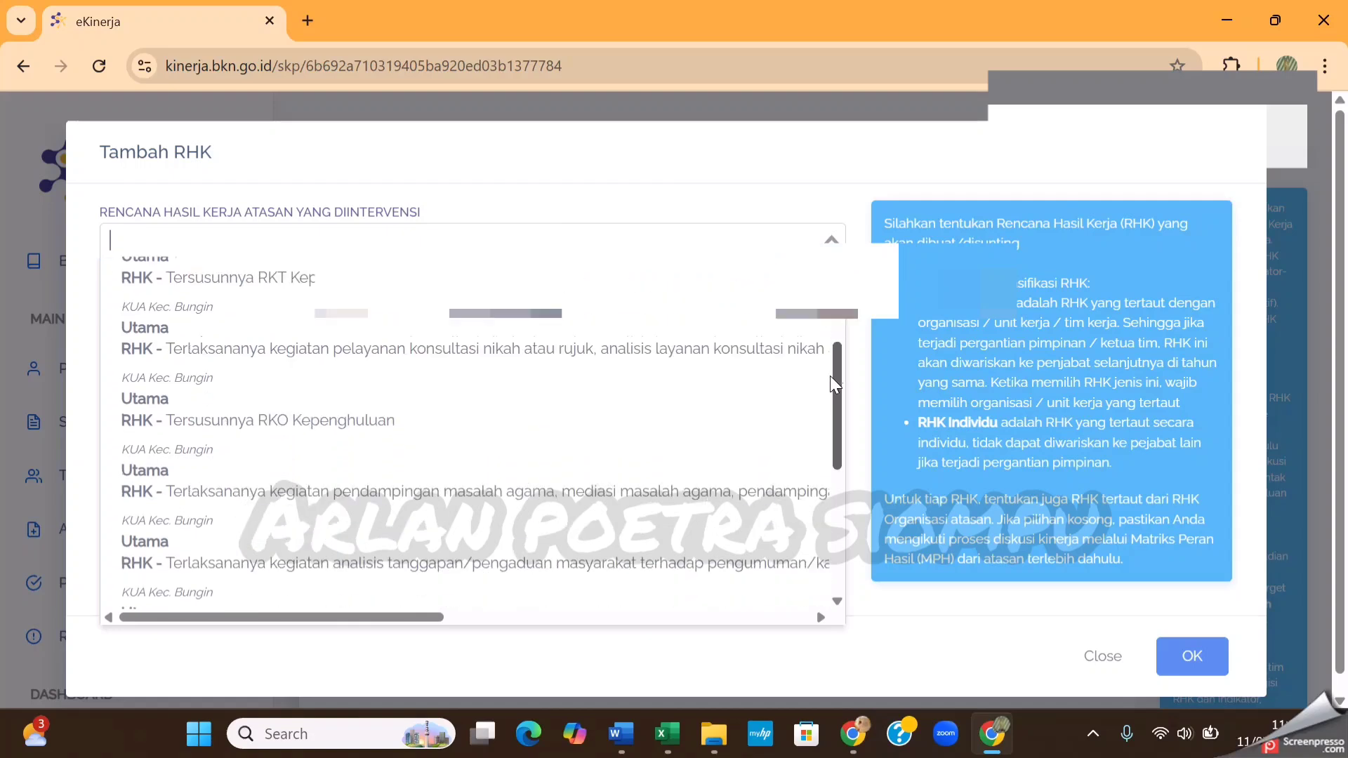
left_click(560, 413)
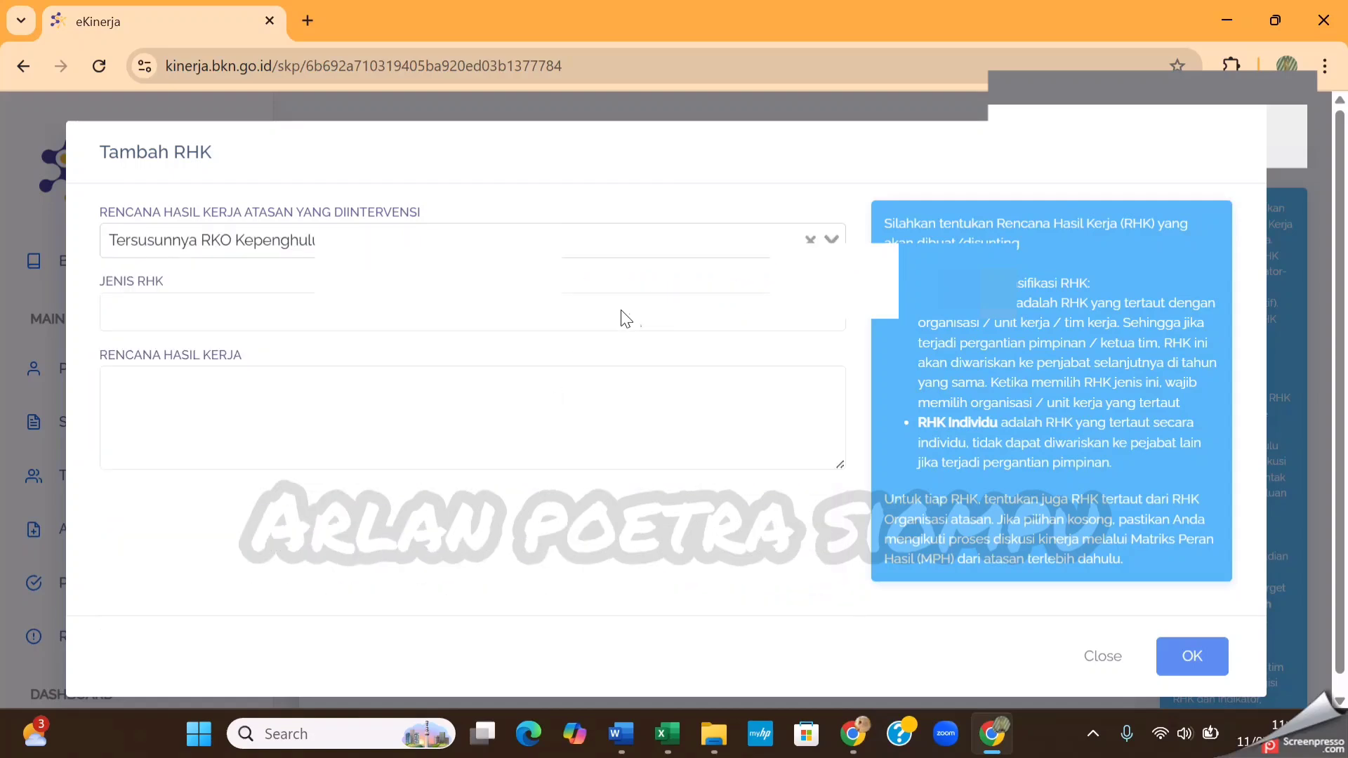
Set the Jenis RHK of the new work-result plan to Utama and activate its empty Rencana Hasil Kerja field
left_click(638, 317)
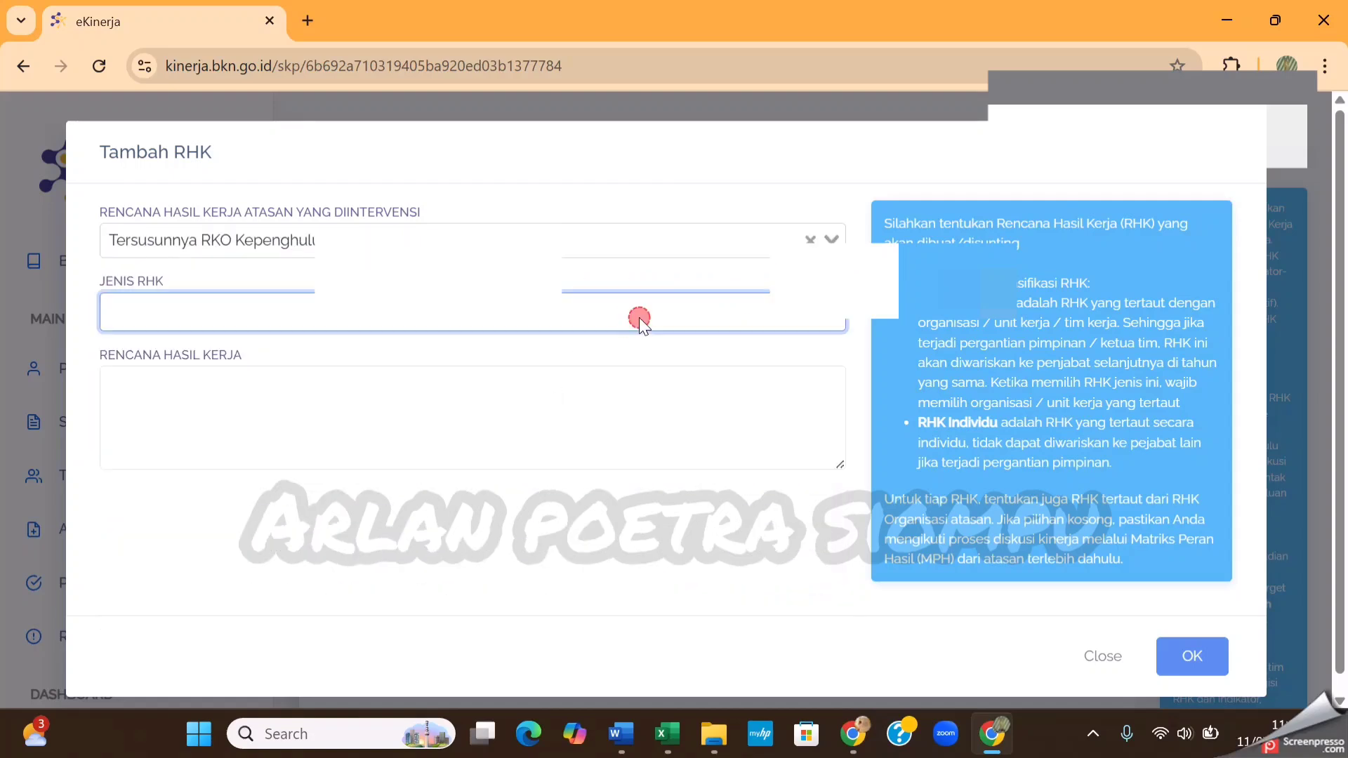
left_click(370, 346)
left_click(350, 405)
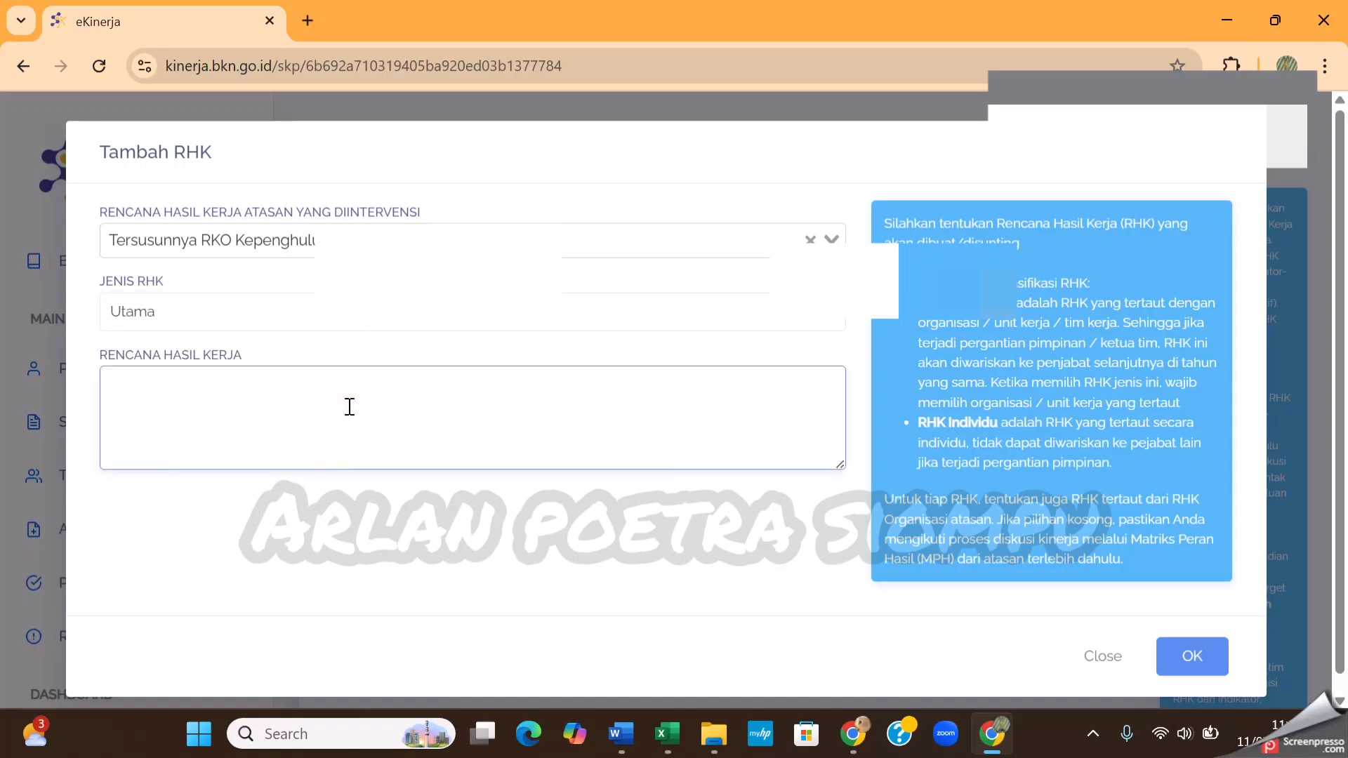
Copy item 1, on layanan konsultasi kepenghuluan, from Document1 in Word into the Rencana Hasil Kerja field in eKinerja
left_click(621, 734)
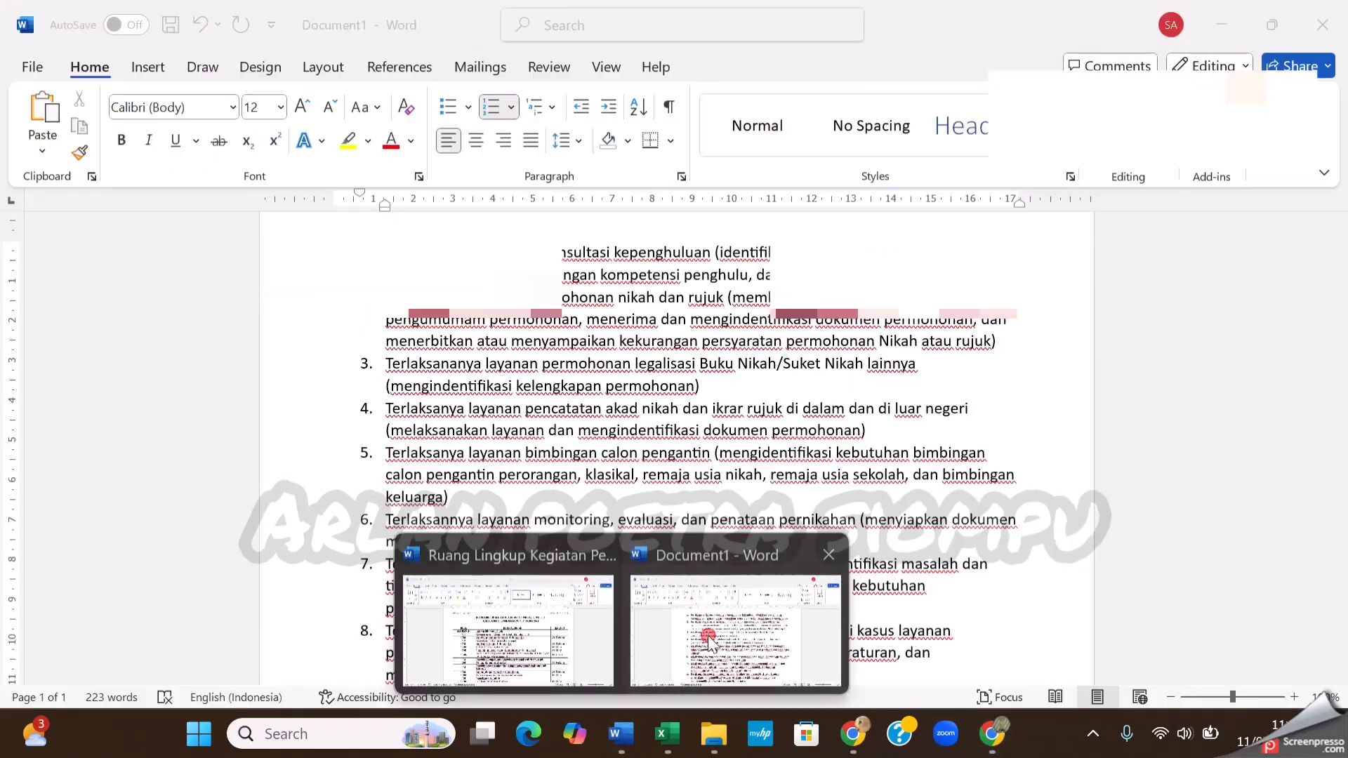
left_click(710, 640)
left_click_drag(1023, 274, 418, 242)
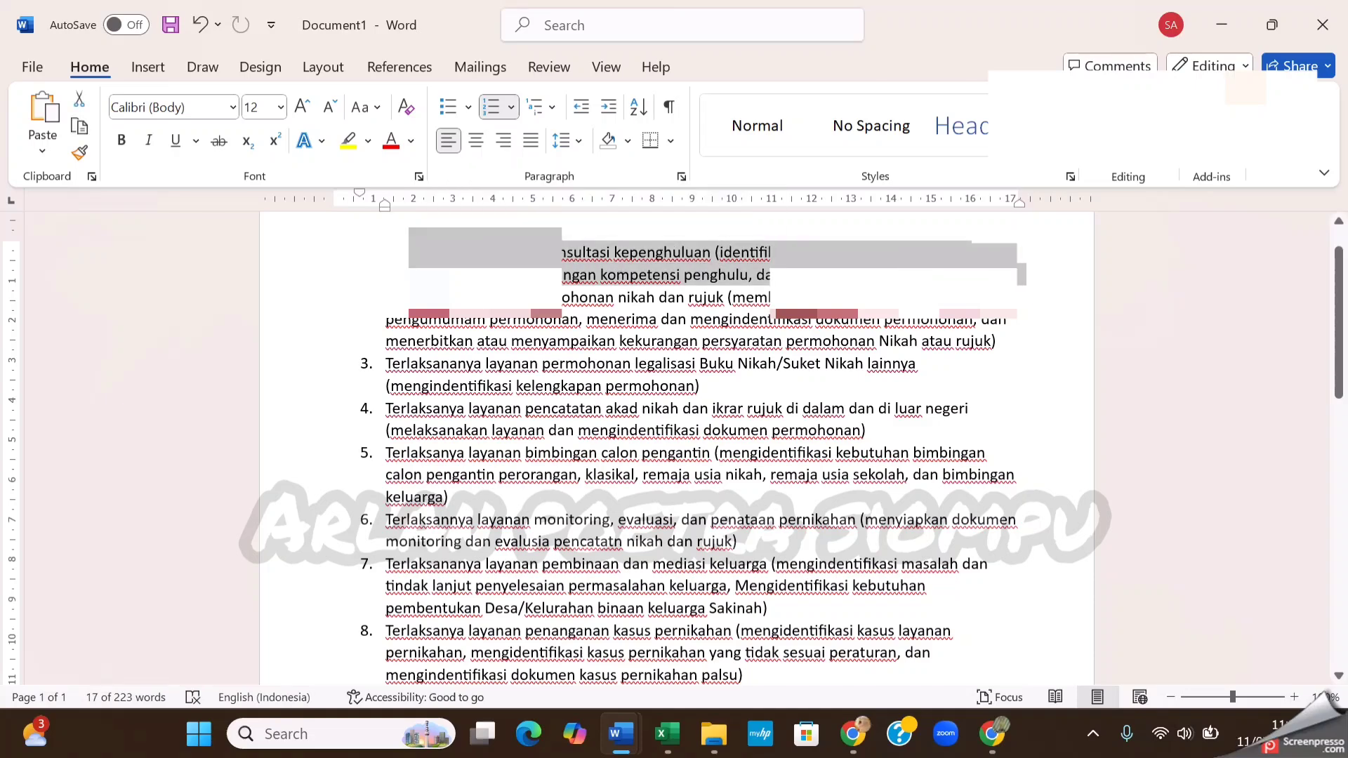
key("alt+Tab")
left_click(377, 424)
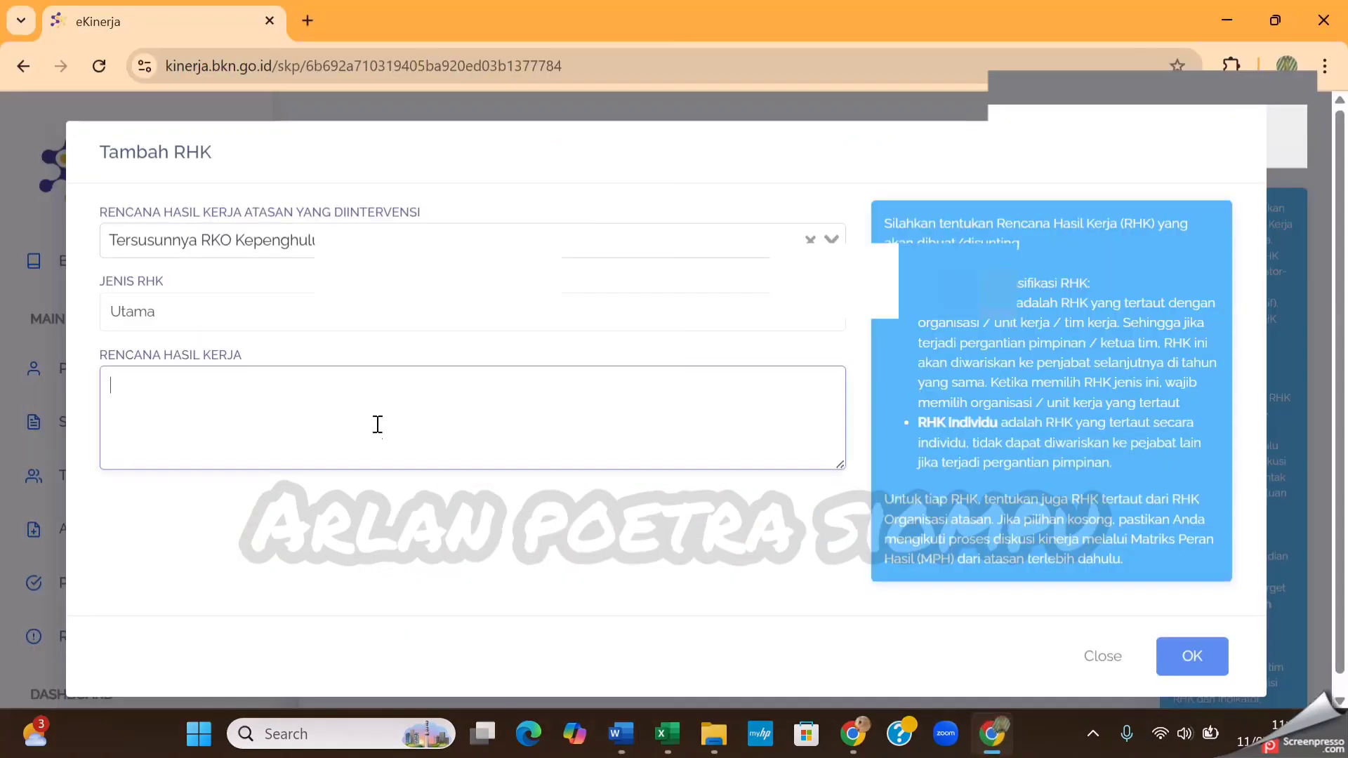
type("1.\tTerlaksananya layanan konsultasi kepenghuluan (identifikasi kebutuhan layanan tugas kepenghuluan, pengembangan kompetensi penghulu, dan konsultasi regulasi kepenghuluan)")
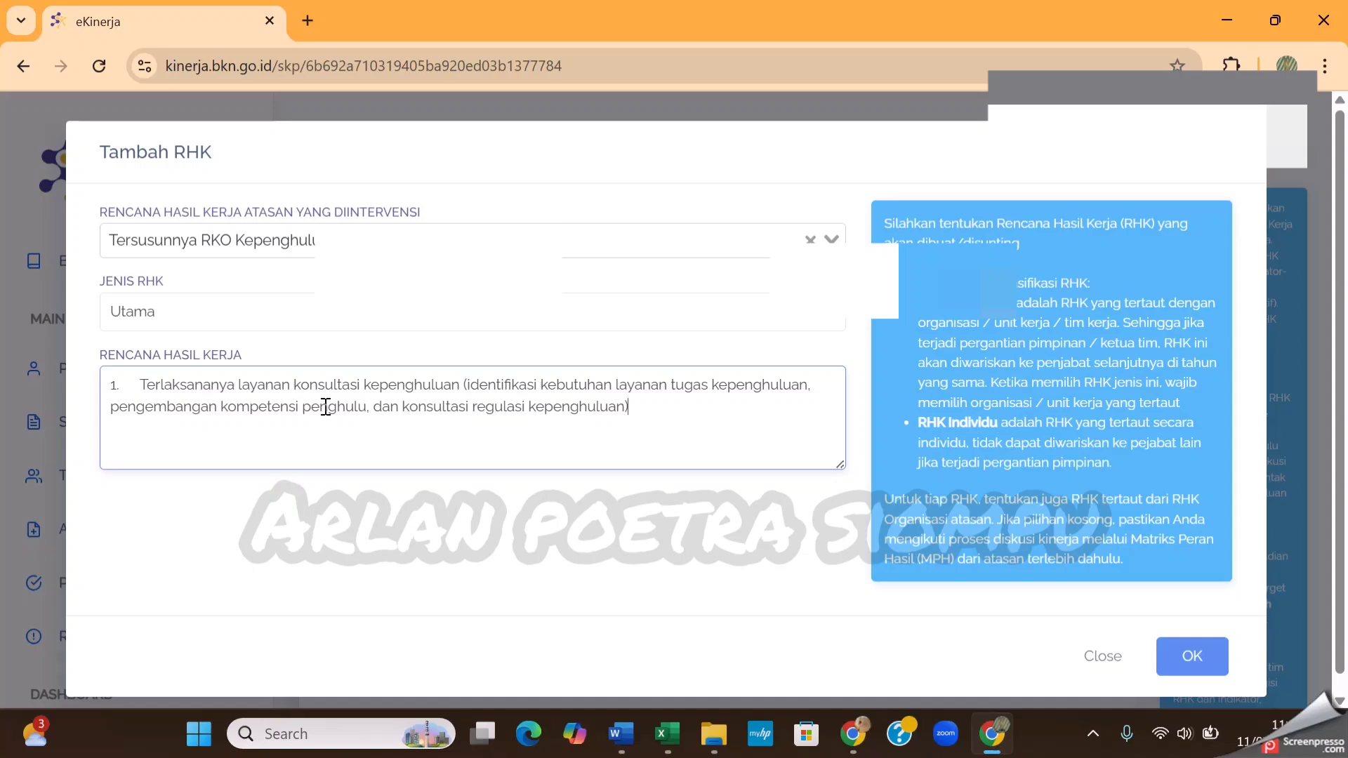
Remove the leading "1." and its spacing from the Rencana Hasil Kerja text and save this RHK
left_click(141, 384)
key("BackSpace")
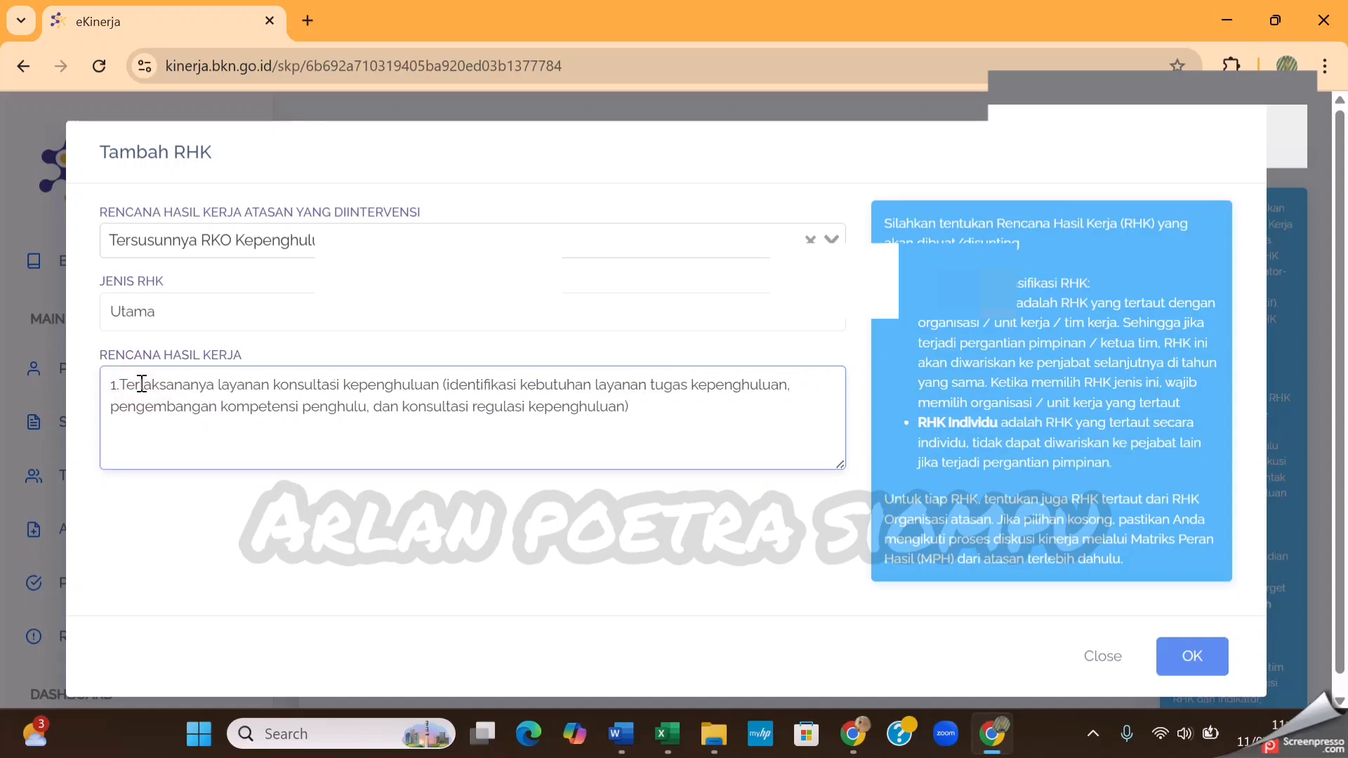
key("BackSpace")
key("BackSpace")
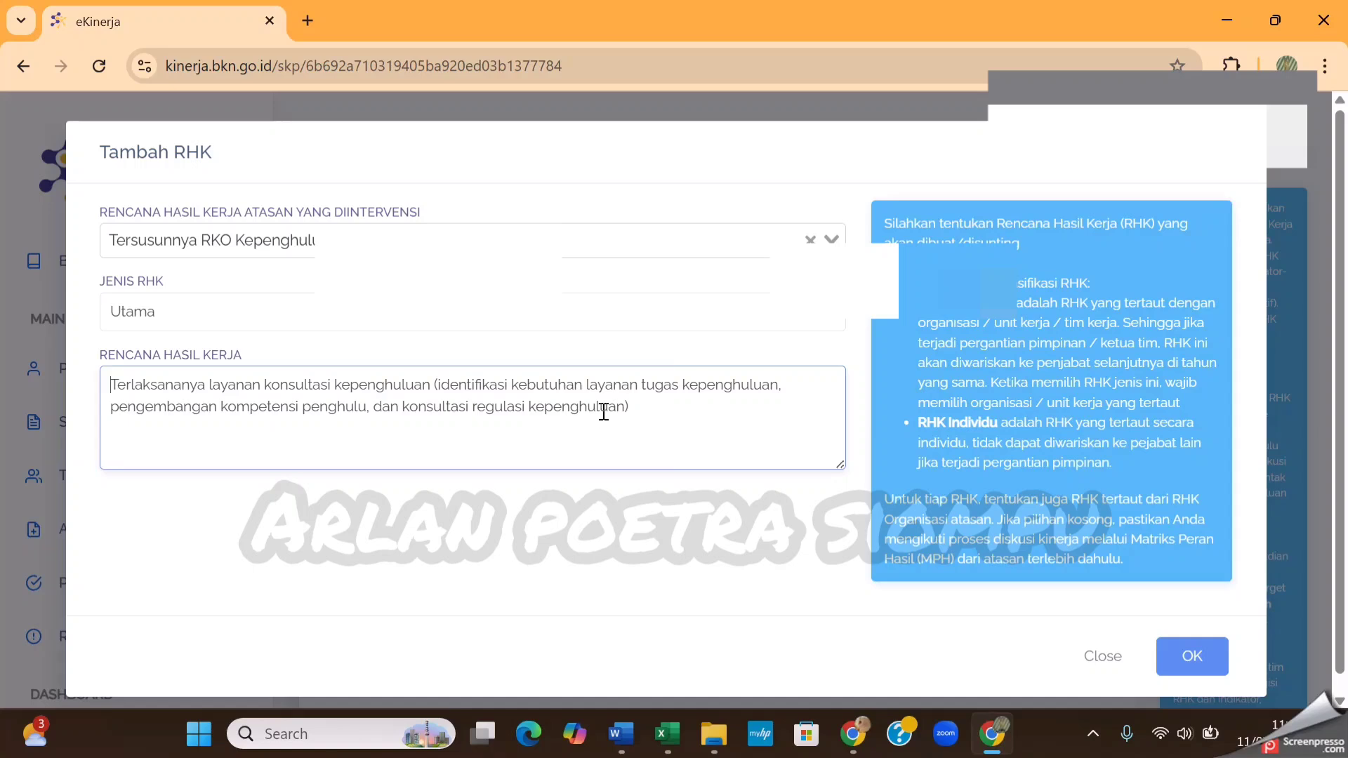
left_click(1202, 669)
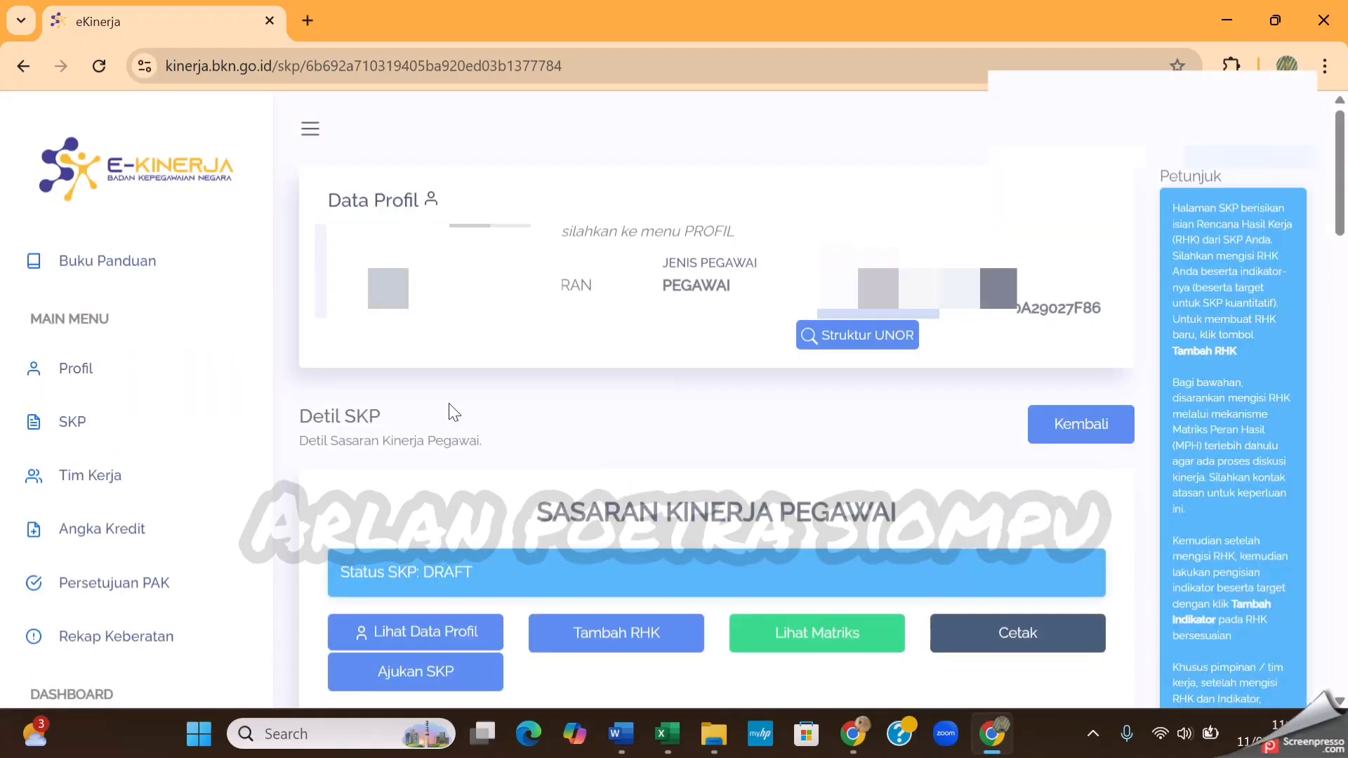
Start adding another RHK, check item 2 of the work-result list in Document1 in Word and return to the eKinerja form
left_click(615, 639)
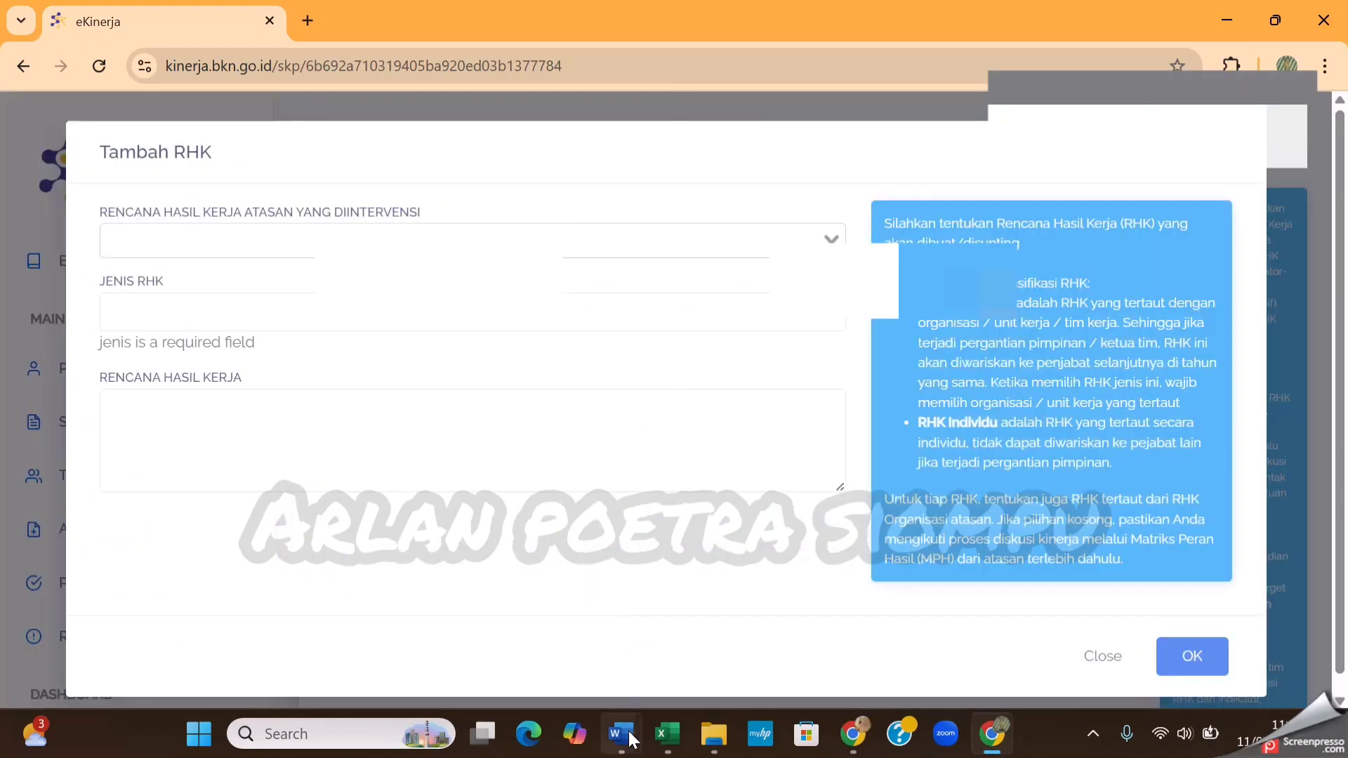
mouse_move(631, 739)
left_click(740, 653)
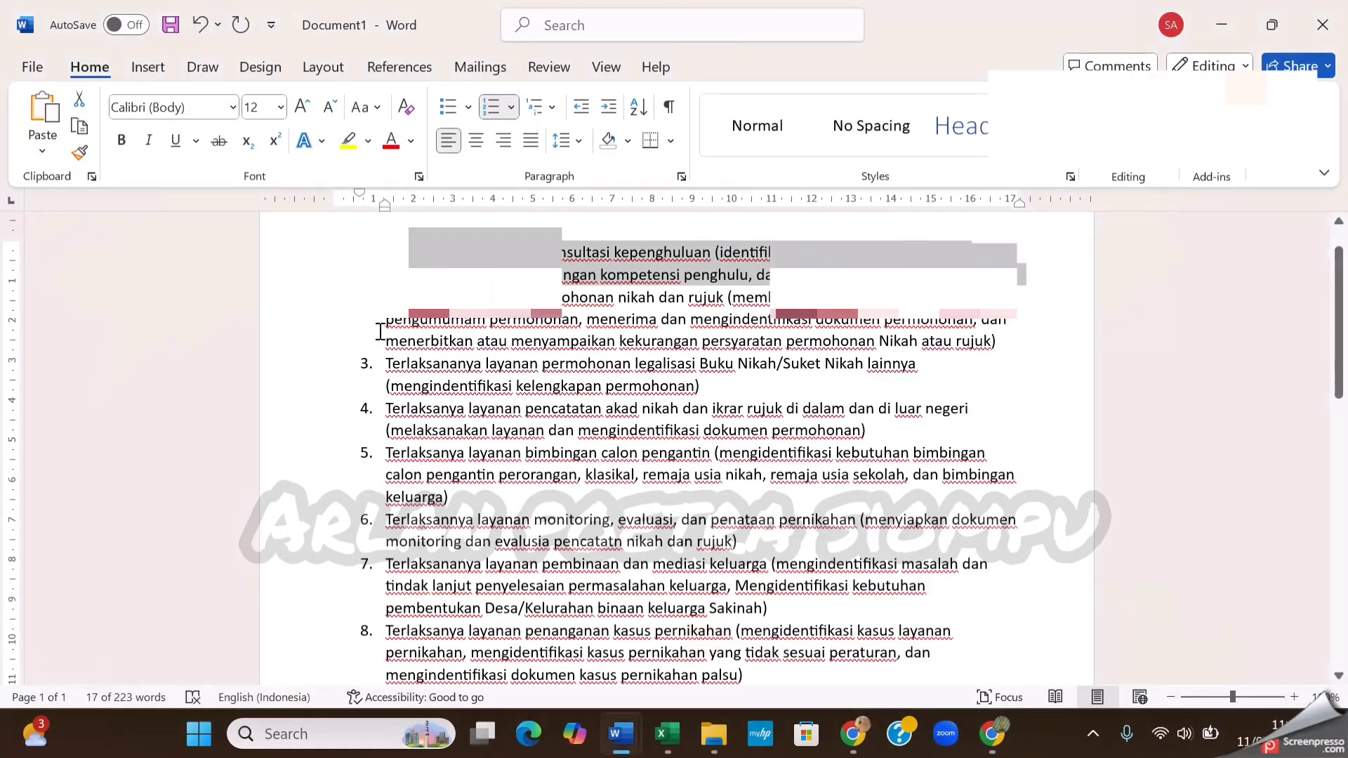
left_click(484, 320)
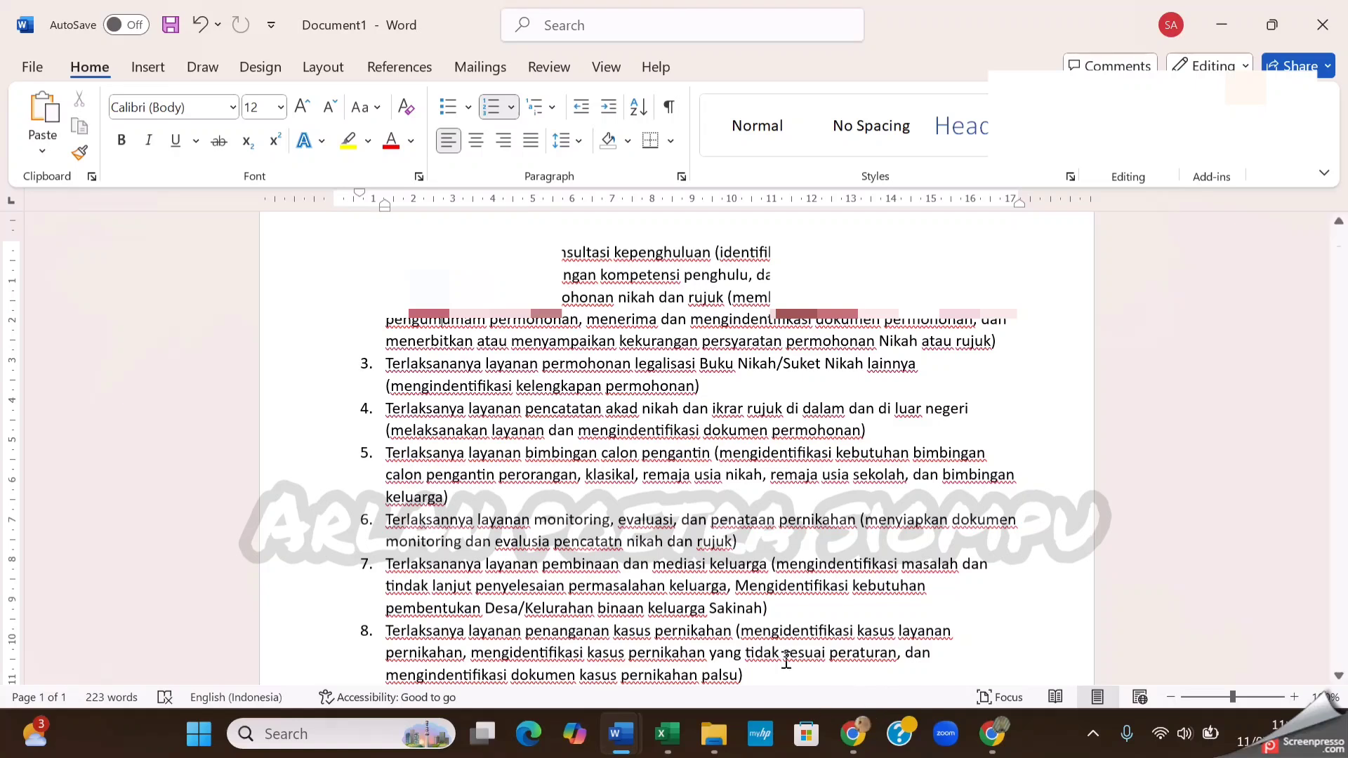
left_click(990, 735)
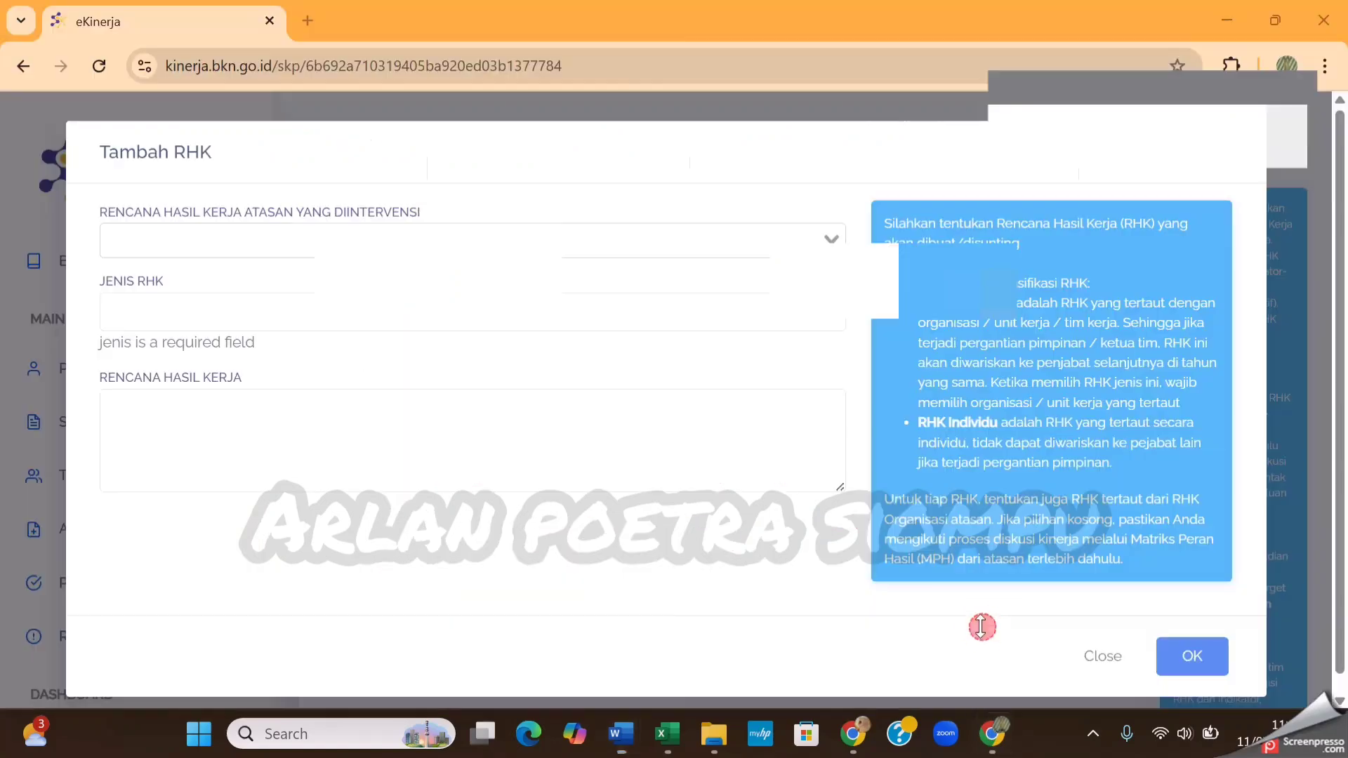
Choose "Terlaksananya kegiatan Pemeriksaan / analisis berkas permohonan Kehendak Nikah atau rujuk" as the supervisor's intervened work-result plan
left_click(812, 241)
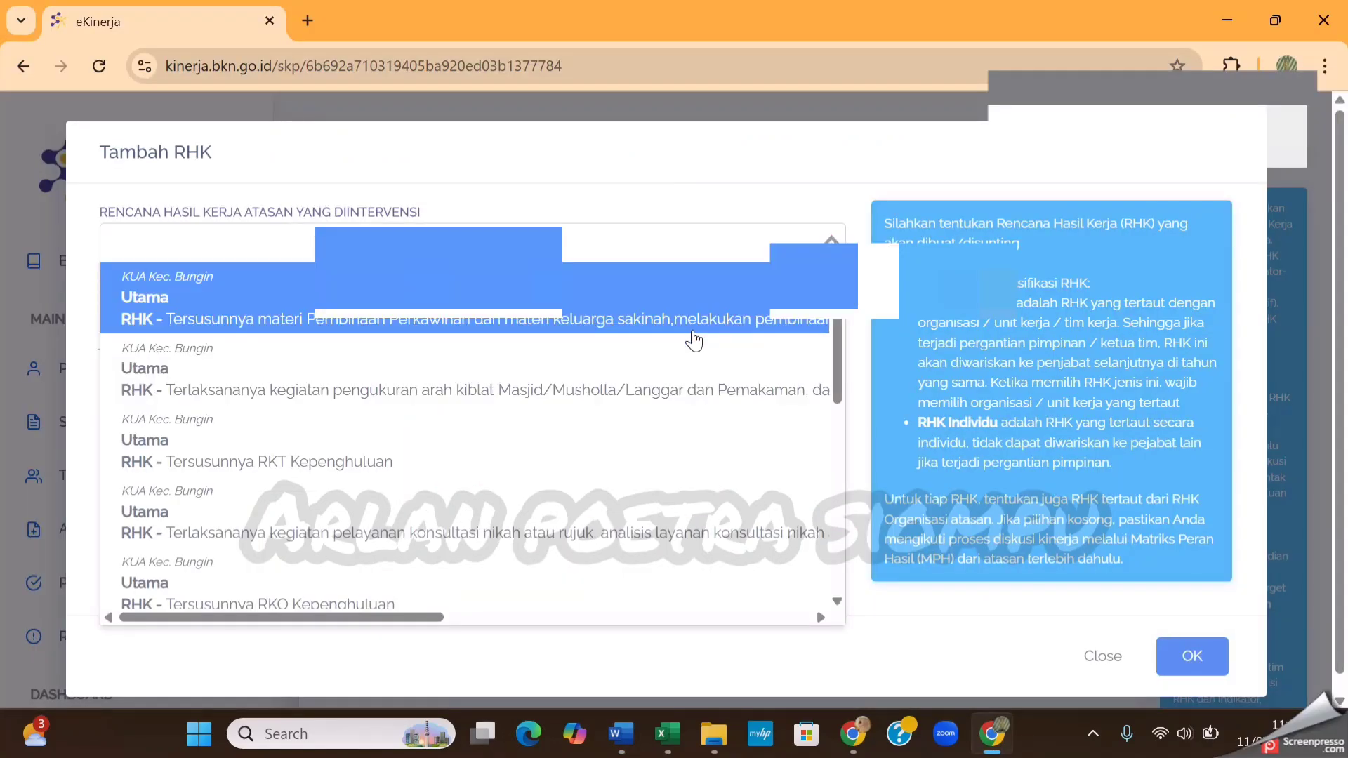
scroll(694, 341, "down", 3)
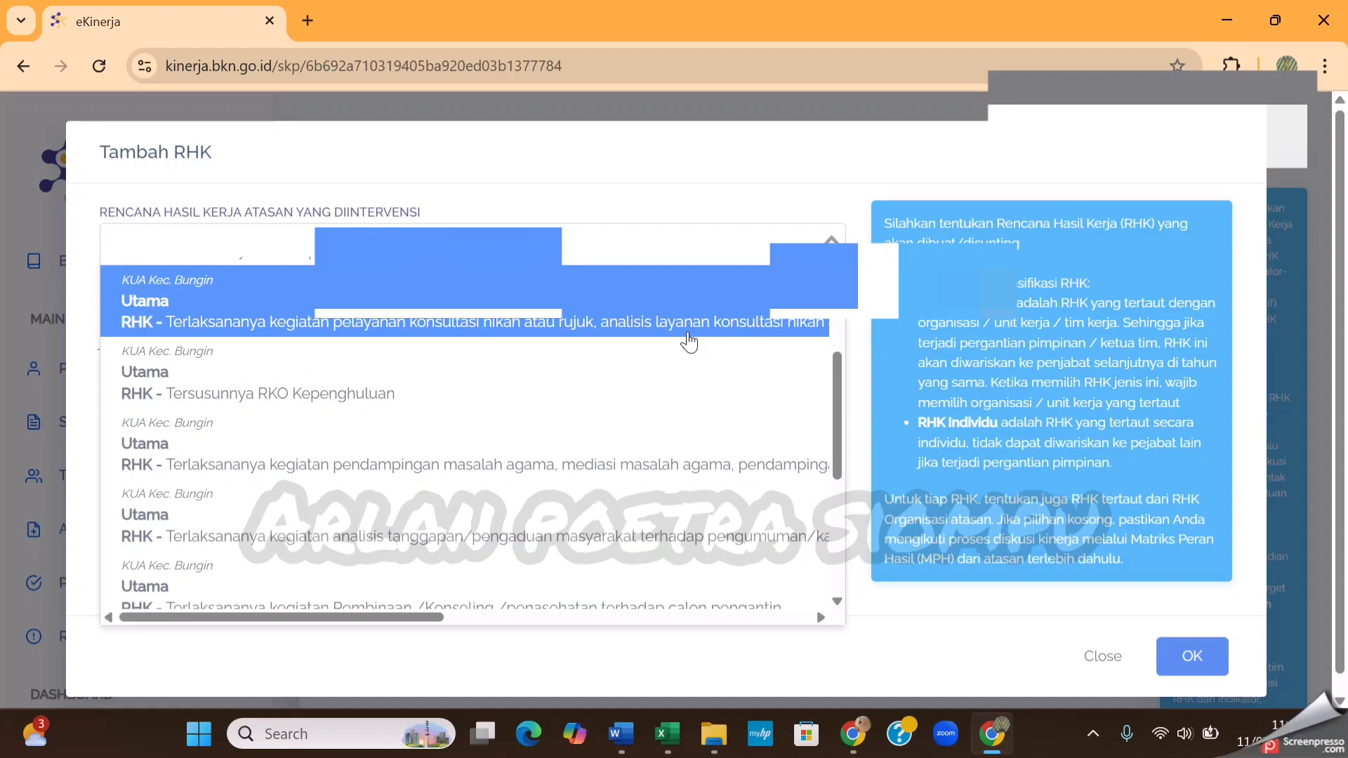
scroll(669, 323, "down", 2)
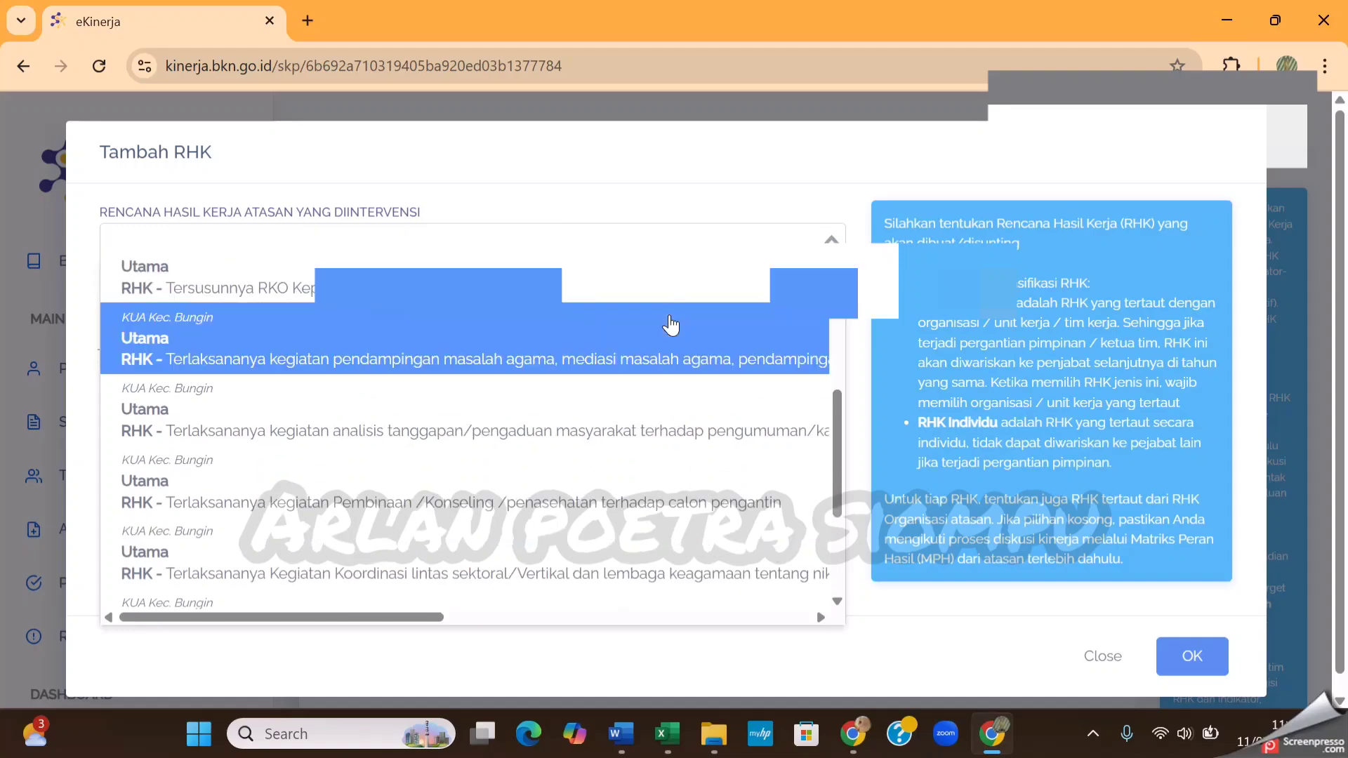
scroll(672, 347, "down", 2)
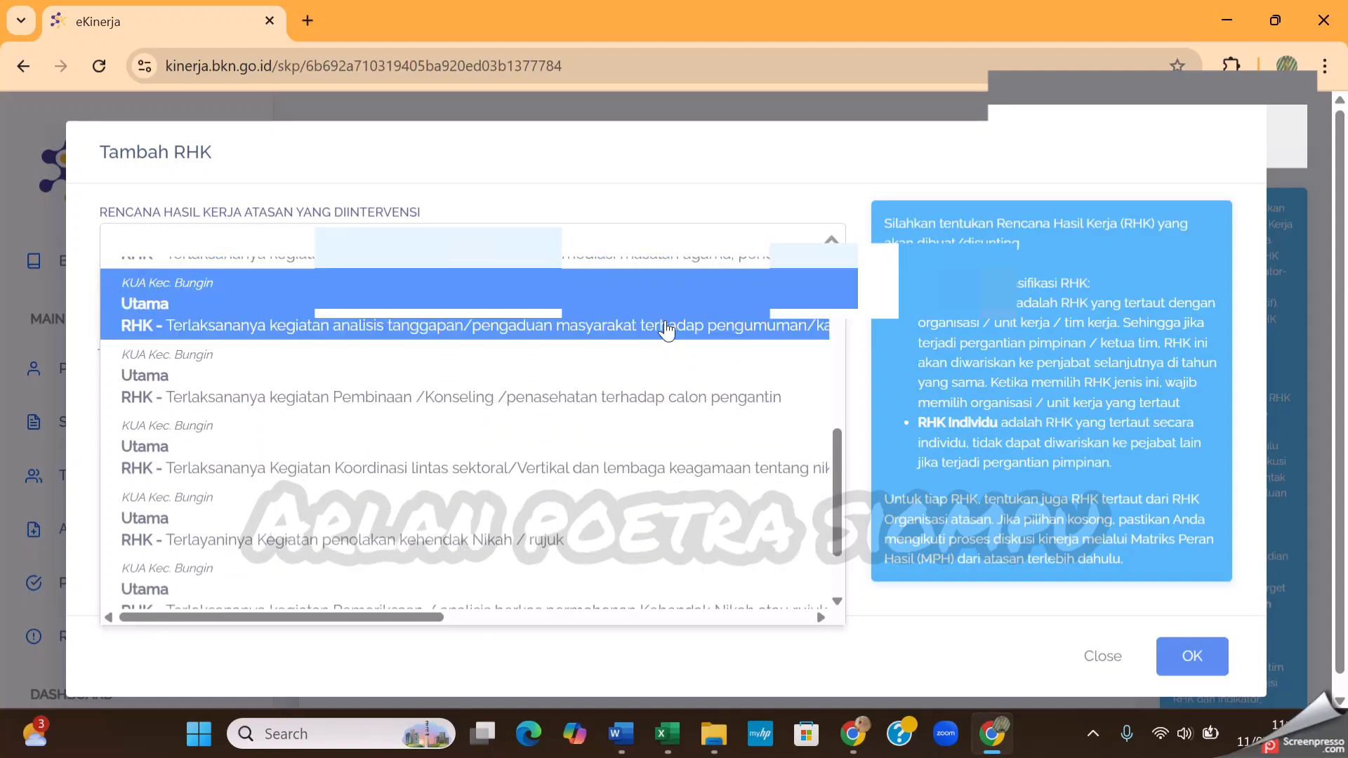
scroll(668, 335, "down", 1)
scroll(667, 330, "down", 1)
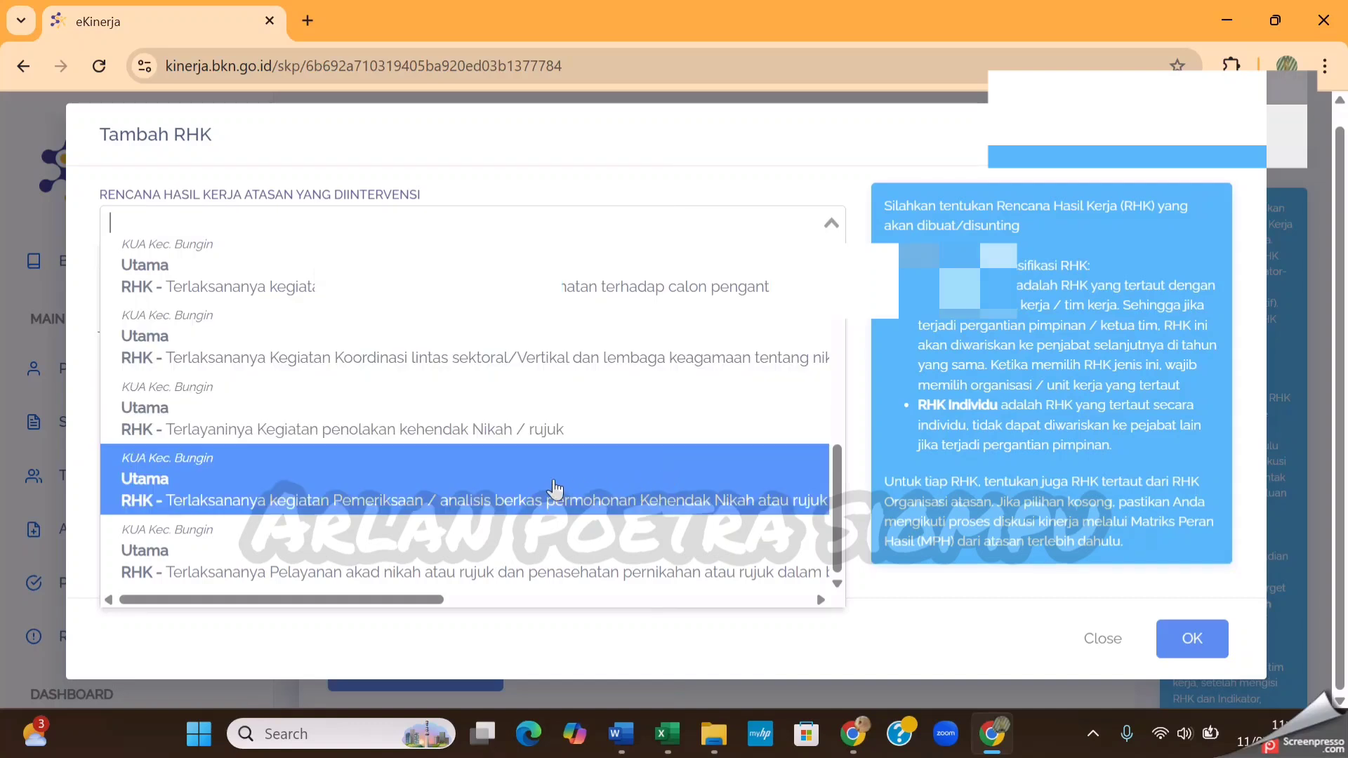
left_click(555, 488)
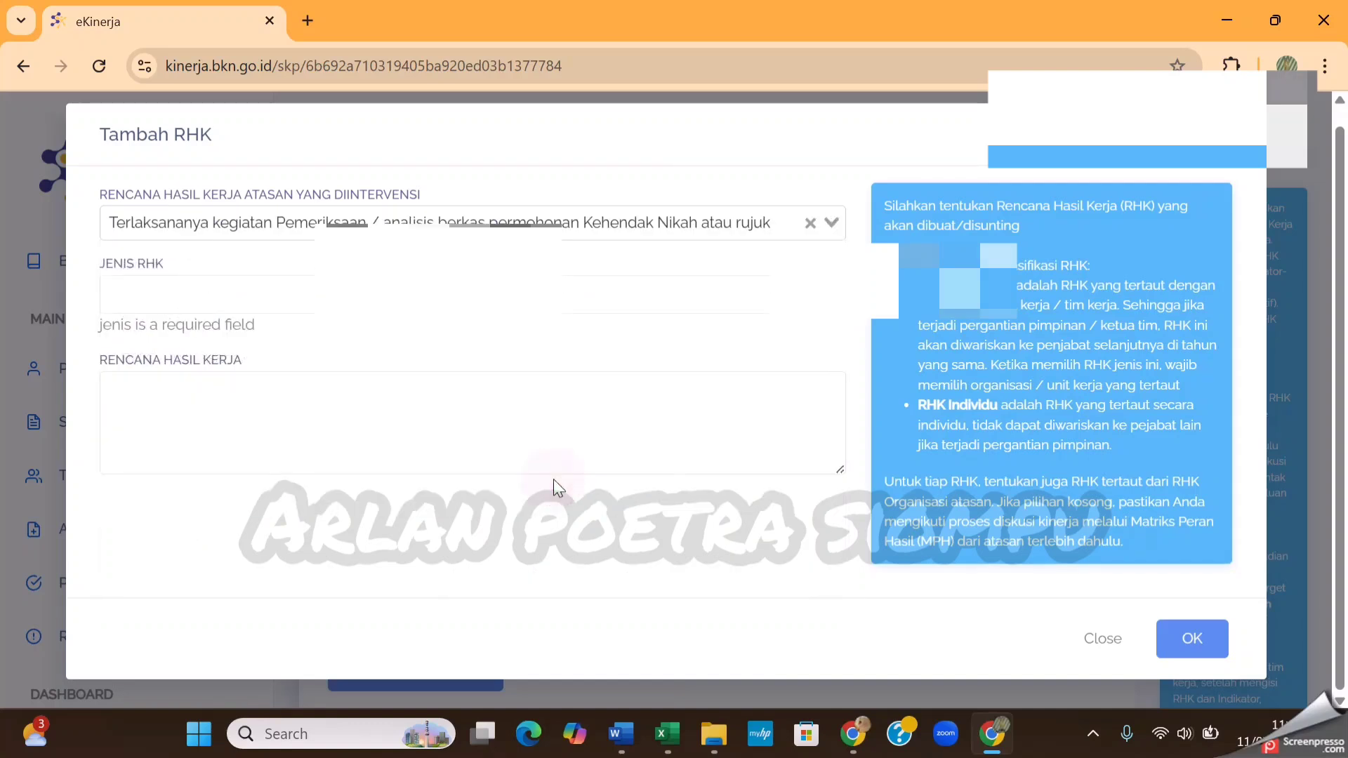
Set the second RHK's Jenis RHK to Utama and activate its Rencana Hasil Kerja field
left_click(834, 294)
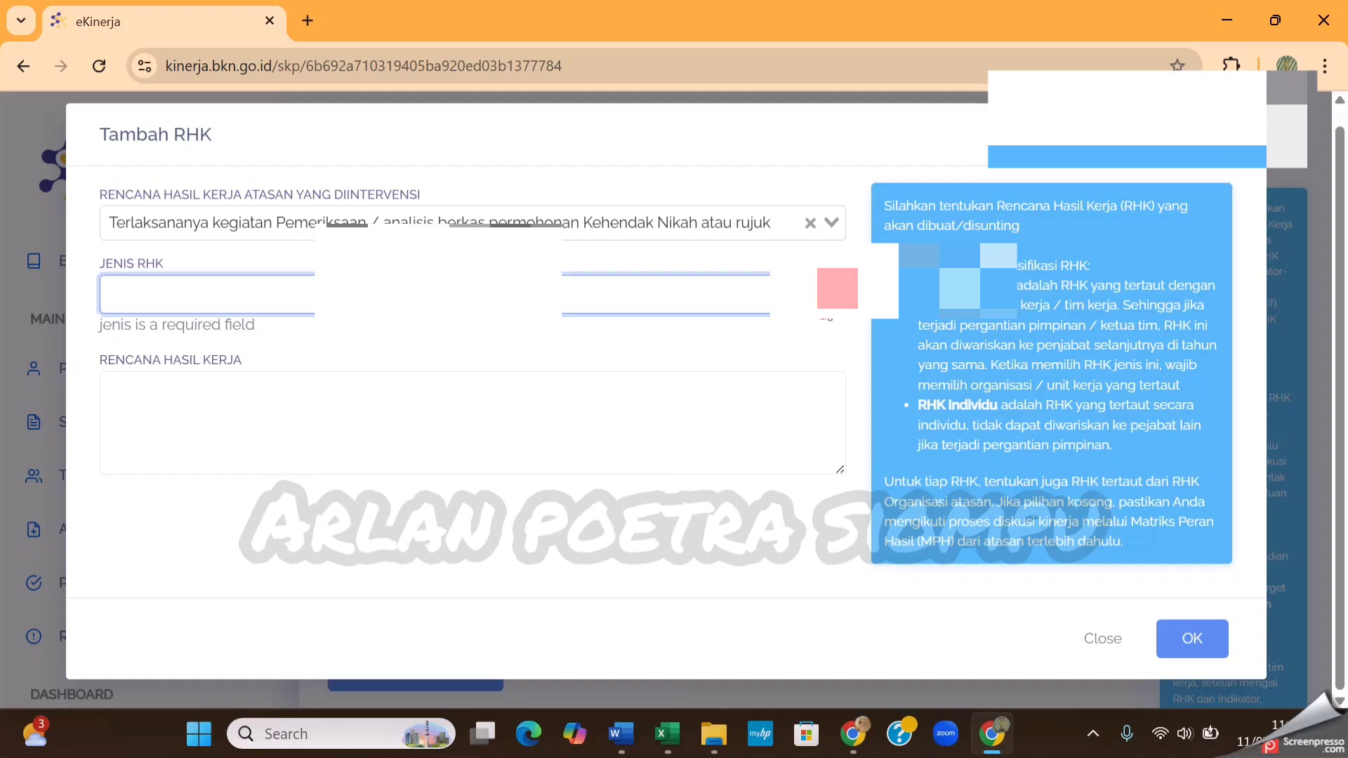
left_click(374, 324)
left_click(341, 409)
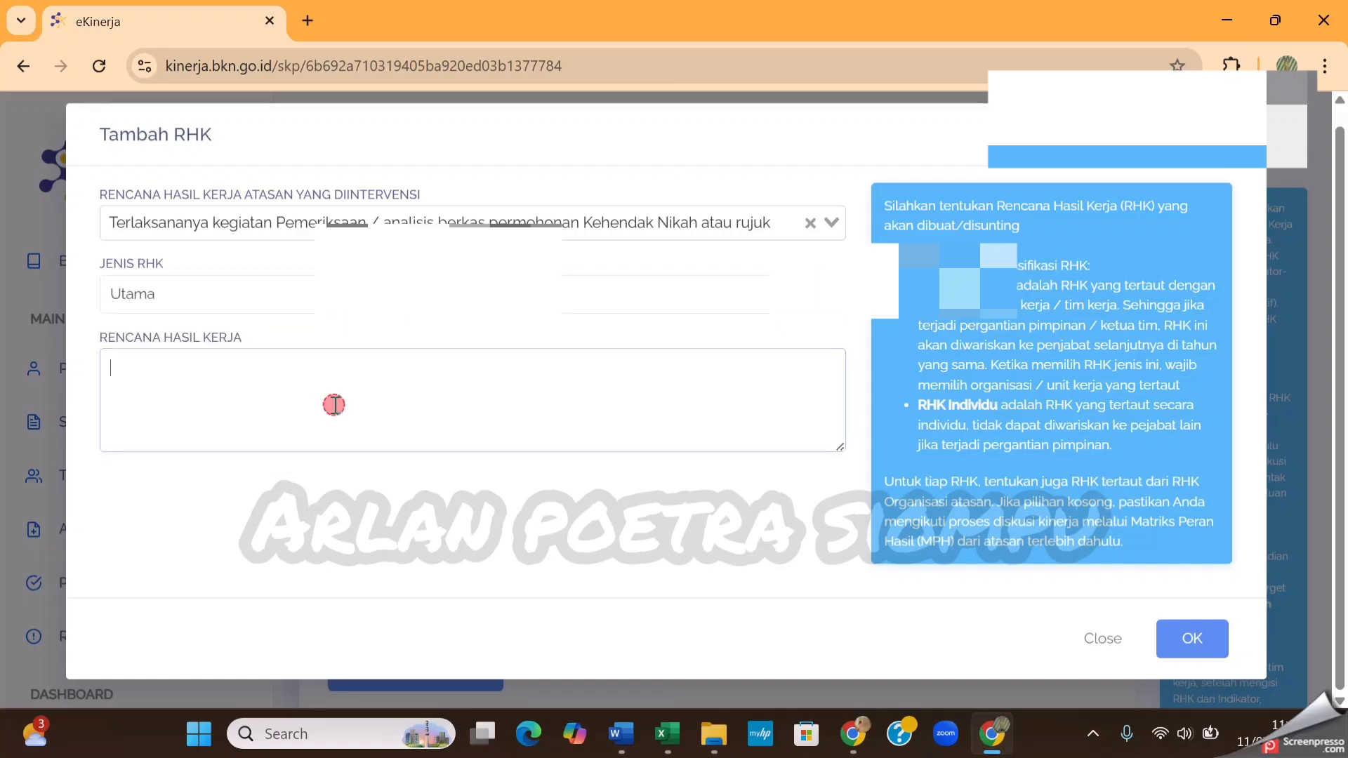
Copy item 2, on layanan permohonan nikah dan rujuk, from Document1 in Word into the Rencana Hasil Kerja field in eKinerja
mouse_move(622, 749)
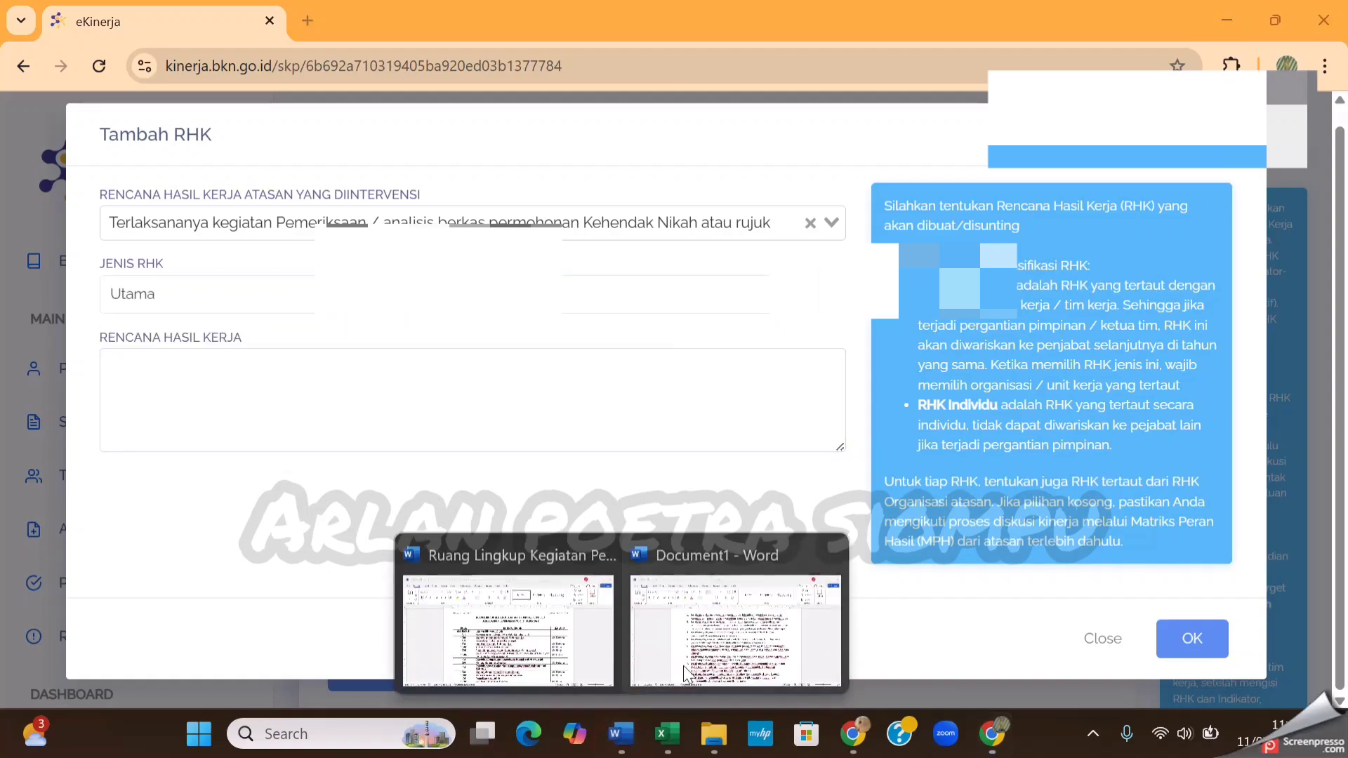
left_click(734, 614)
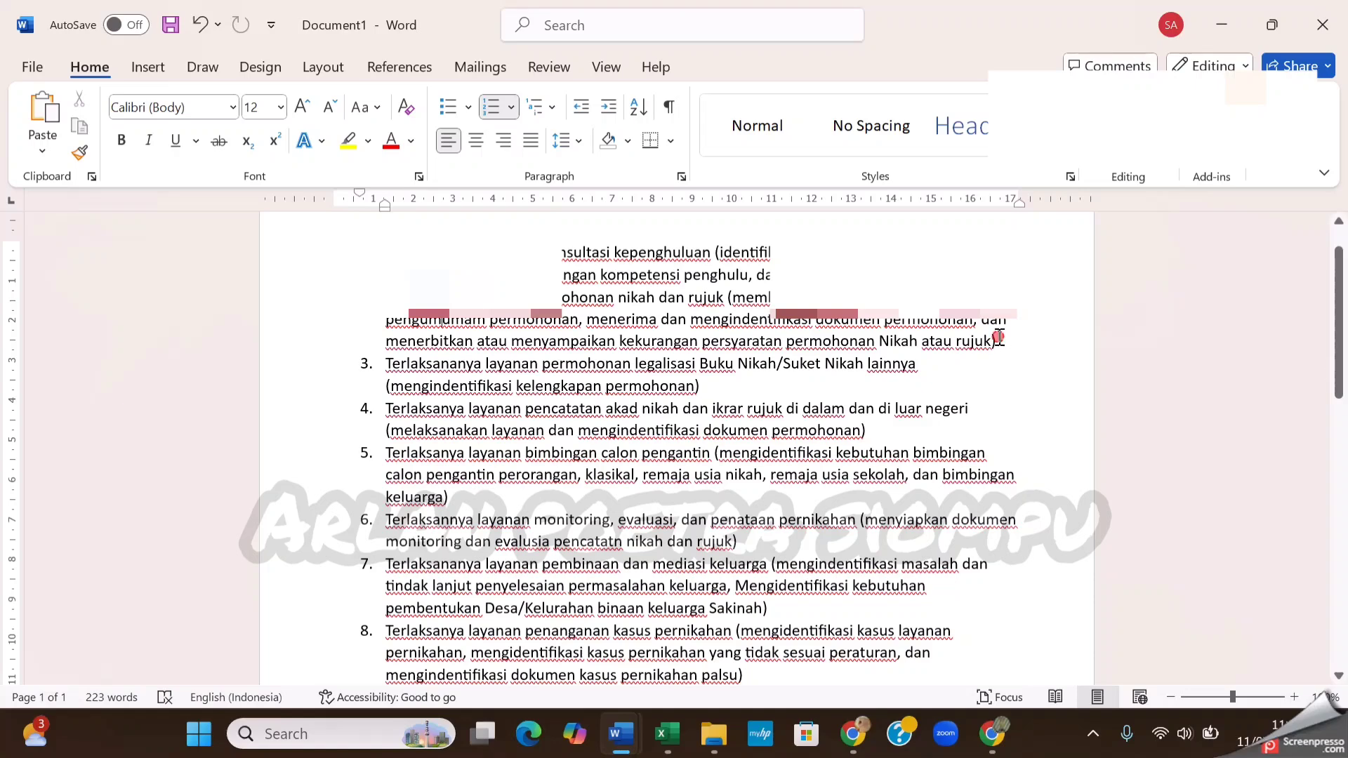
left_click_drag(999, 338, 491, 276)
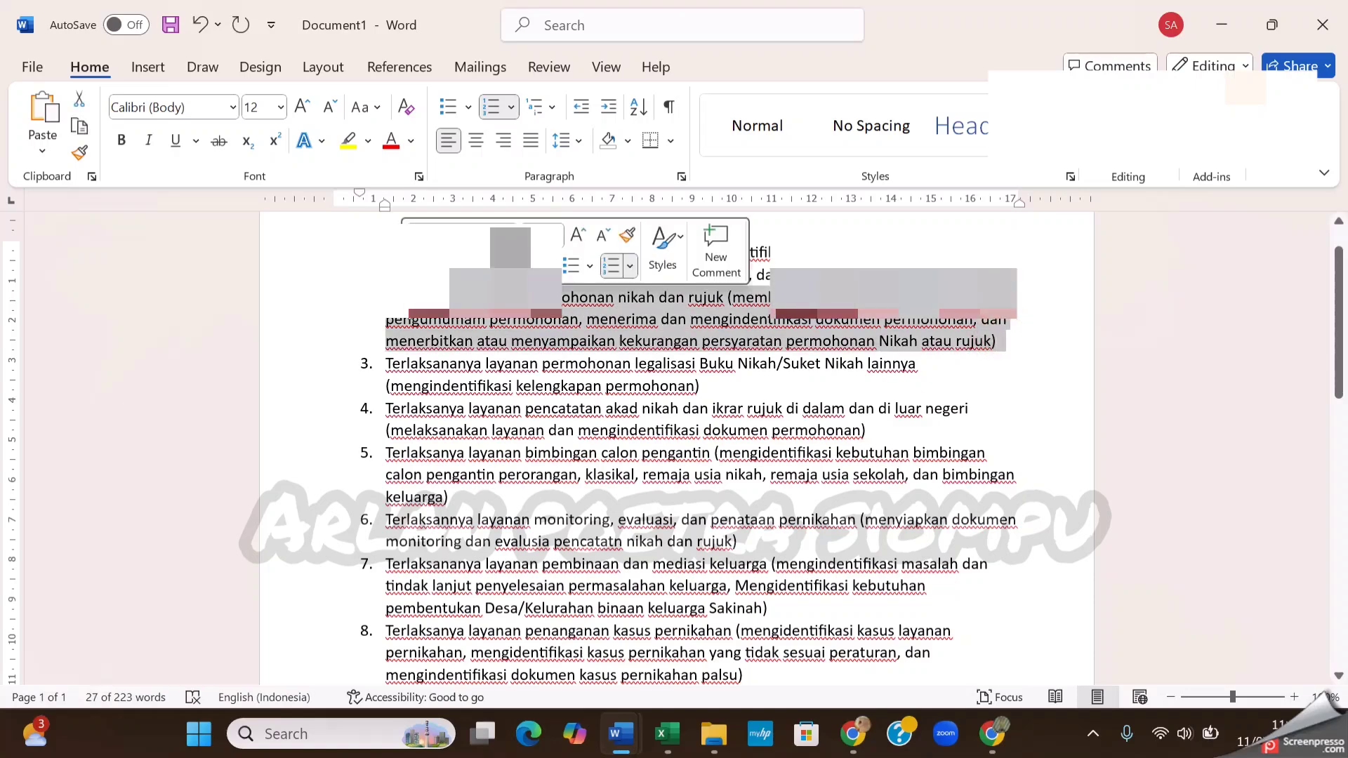
key("ctrl+c")
key("alt+Tab")
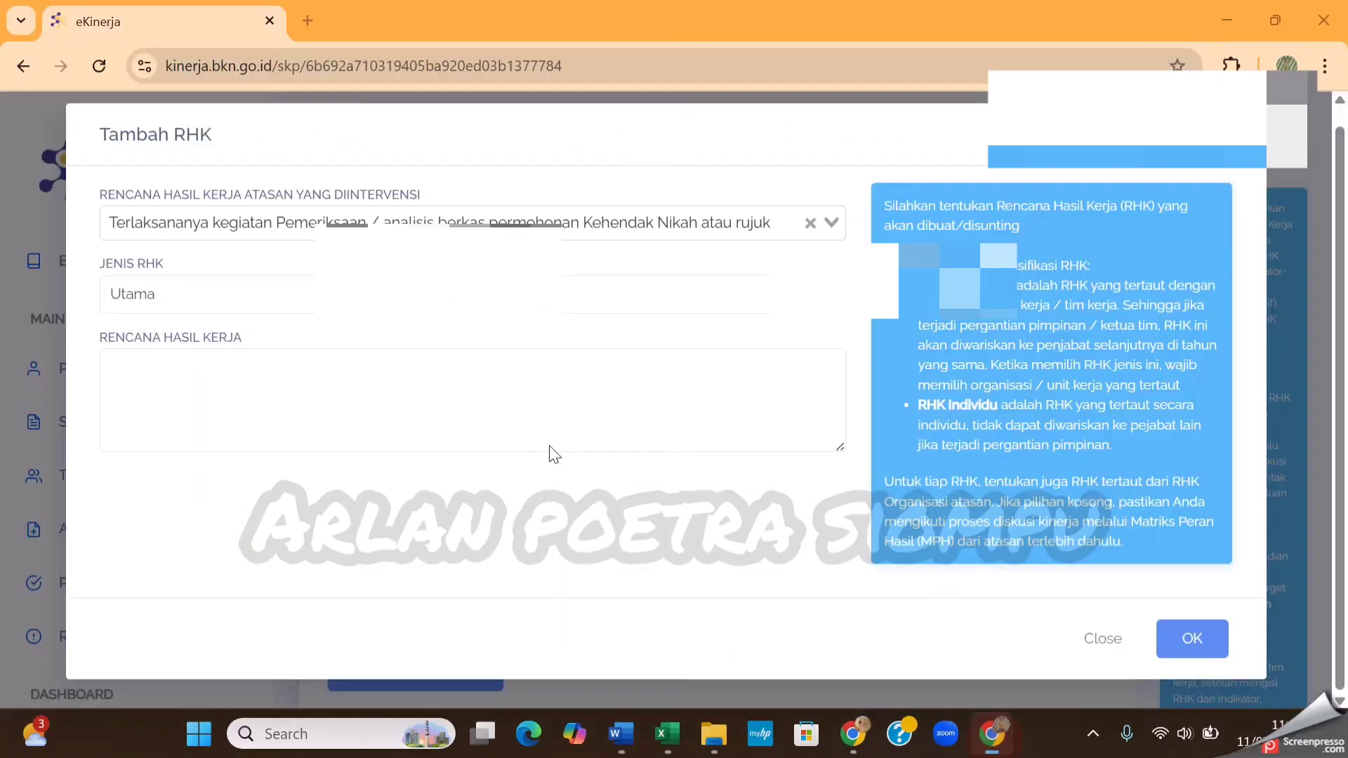
left_click(484, 385)
key("ctrl+v")
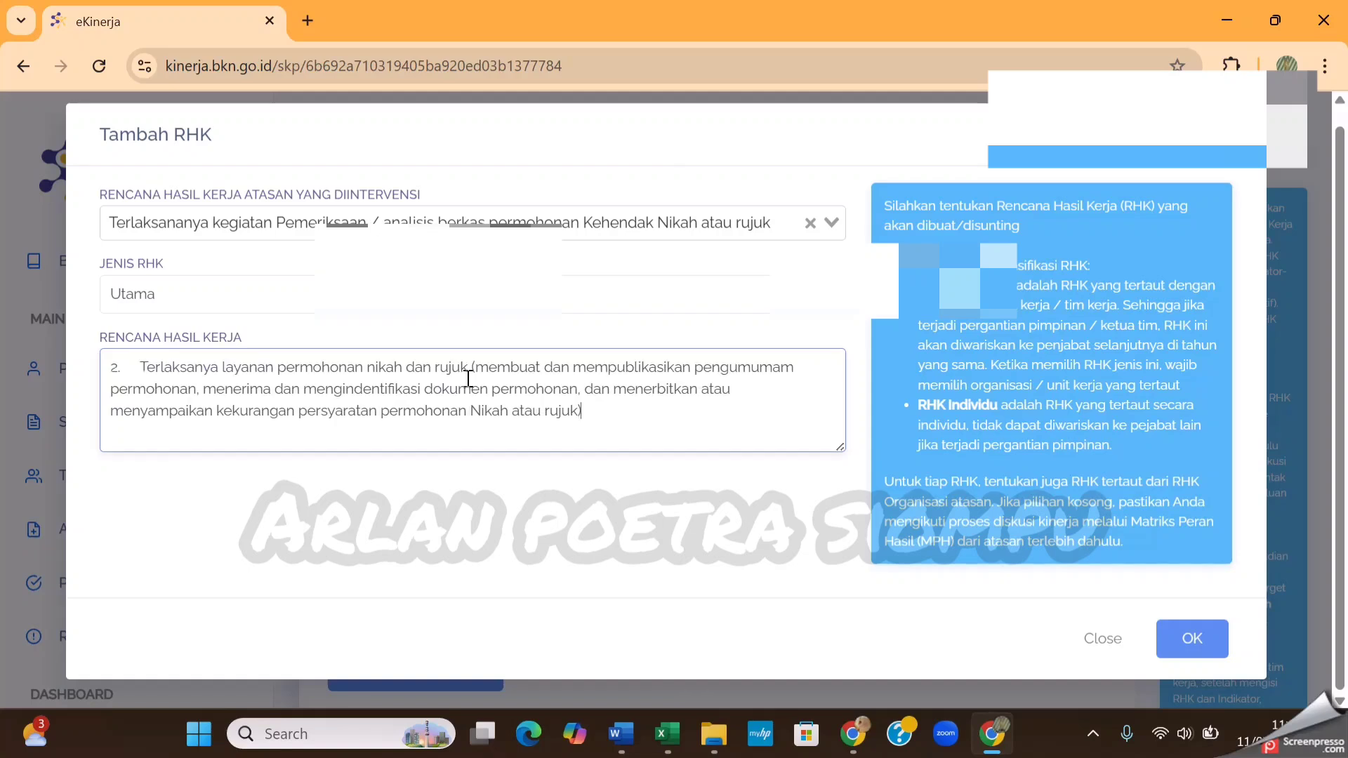
Remove the leading "2." and its spacing from the Rencana Hasil Kerja text and save the second RHK
left_click(144, 367)
key("BackSpace")
key("BackSpace")
key("BackSpace")
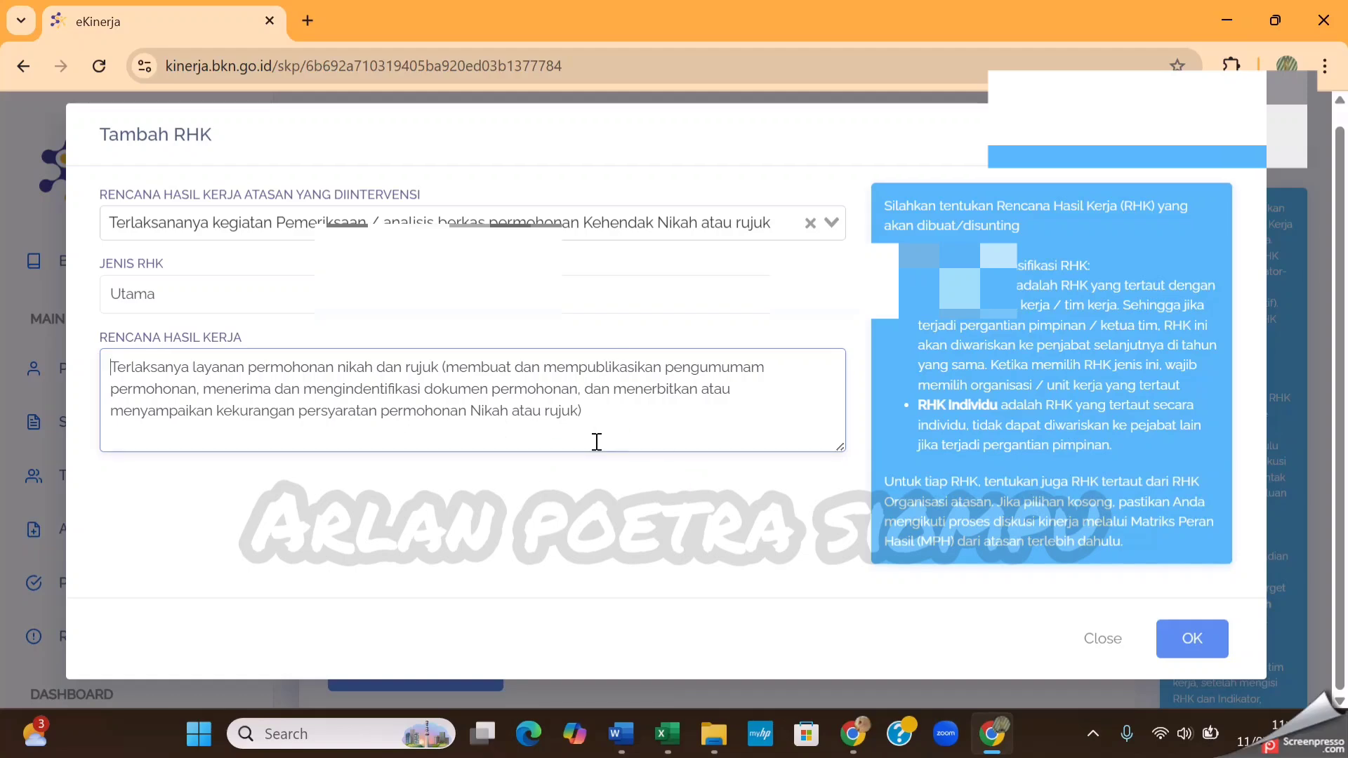
left_click(1192, 646)
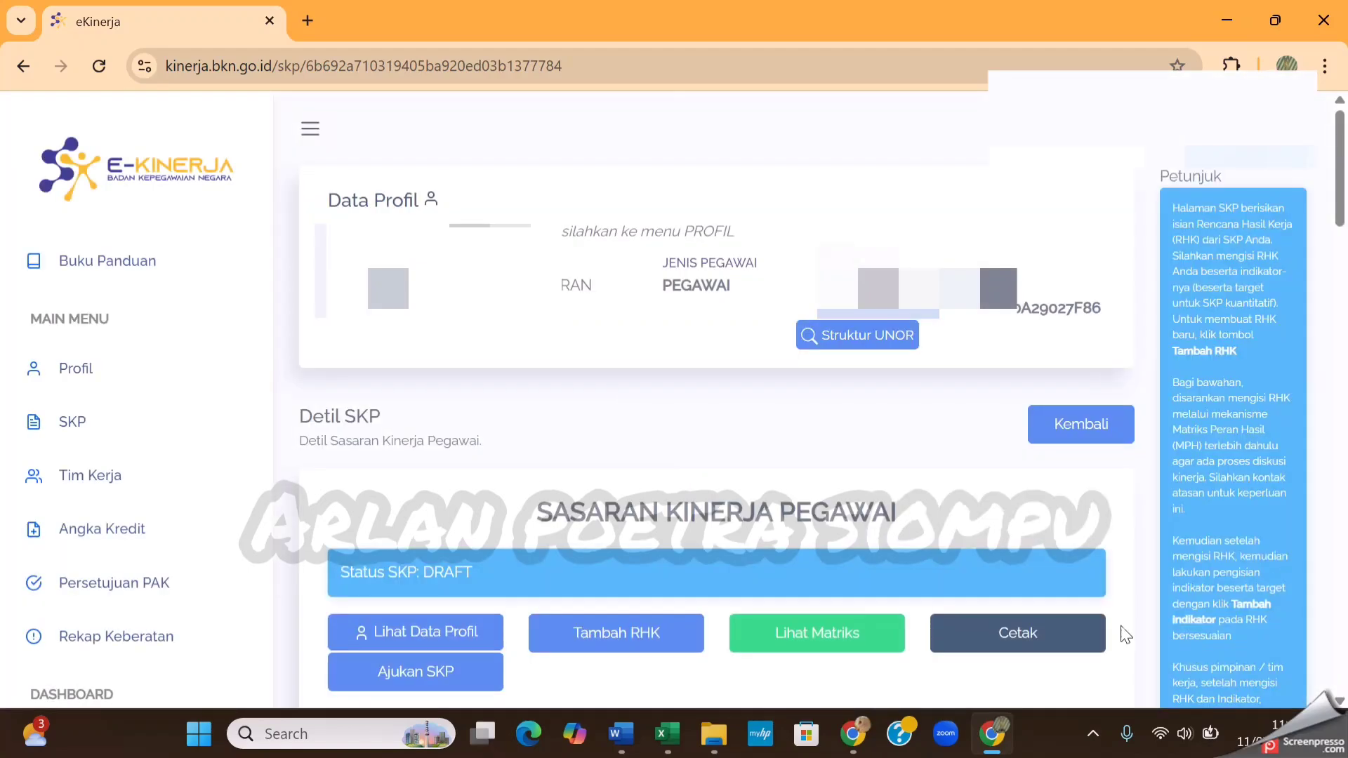
Start adding a third RHK, check the next work-result item in Document1 in Word and return to the eKinerja form
left_click(640, 640)
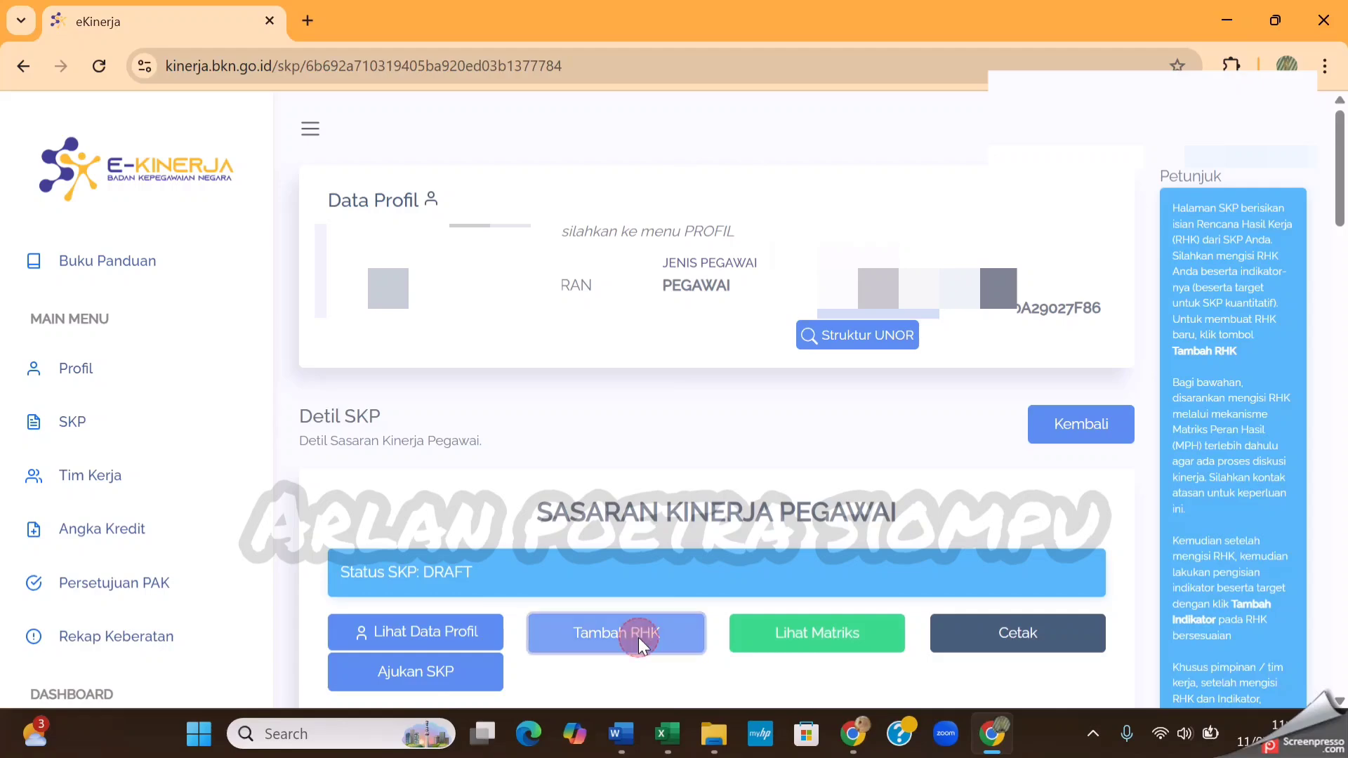
left_click(809, 238)
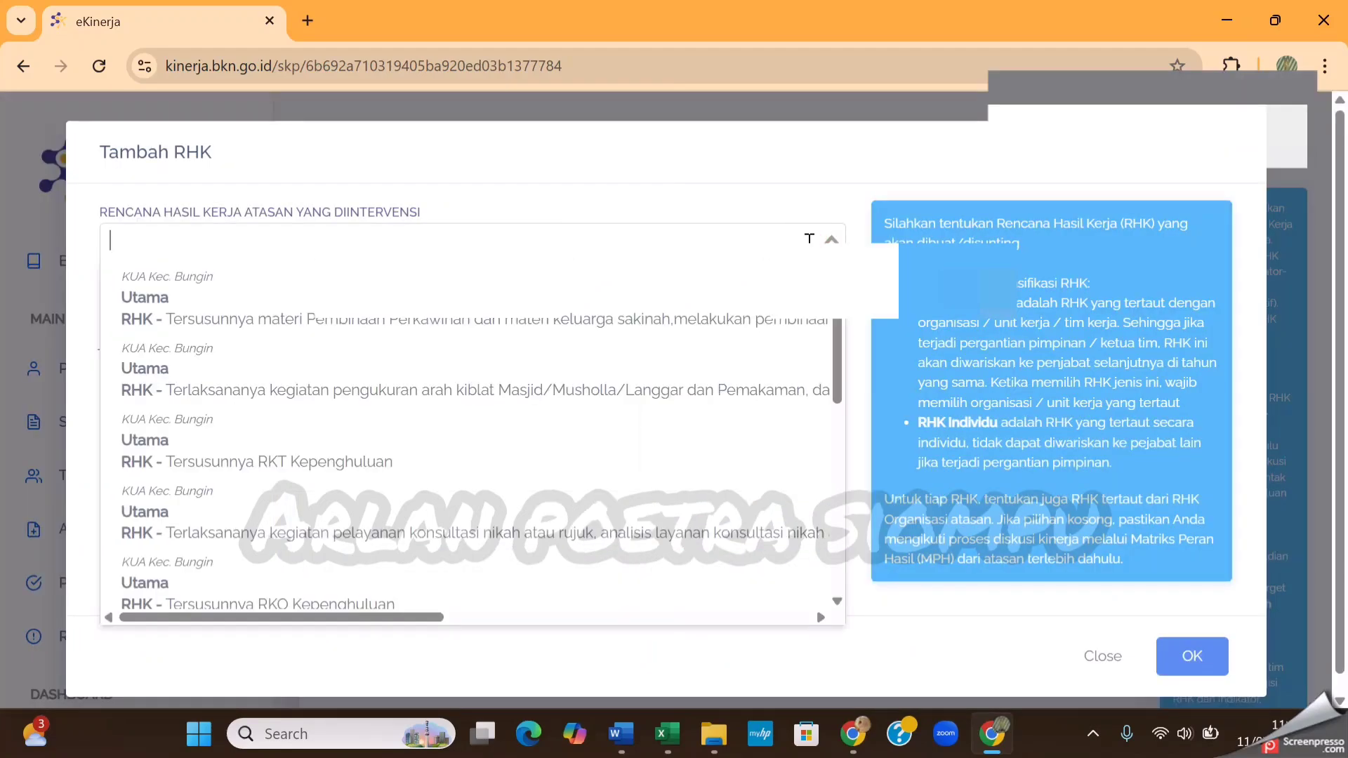
left_click(621, 734)
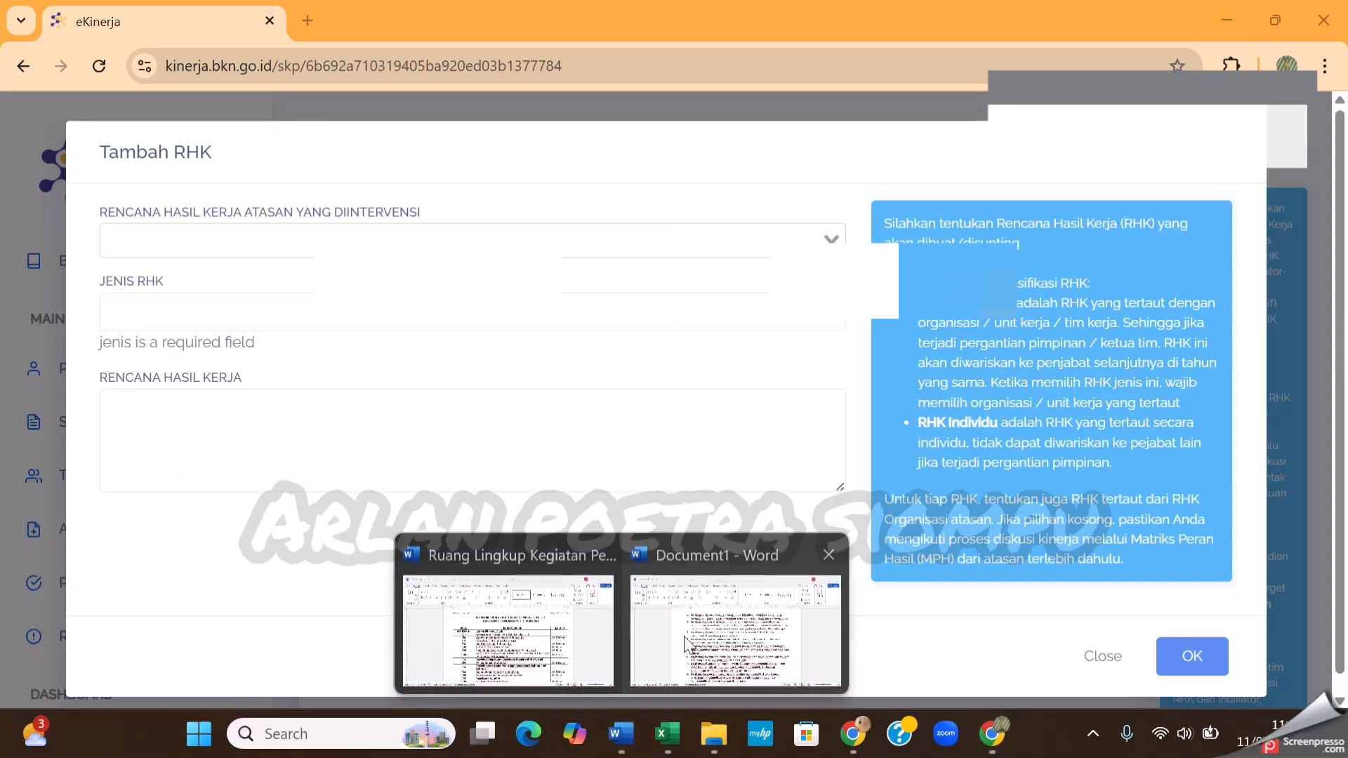
left_click(686, 643)
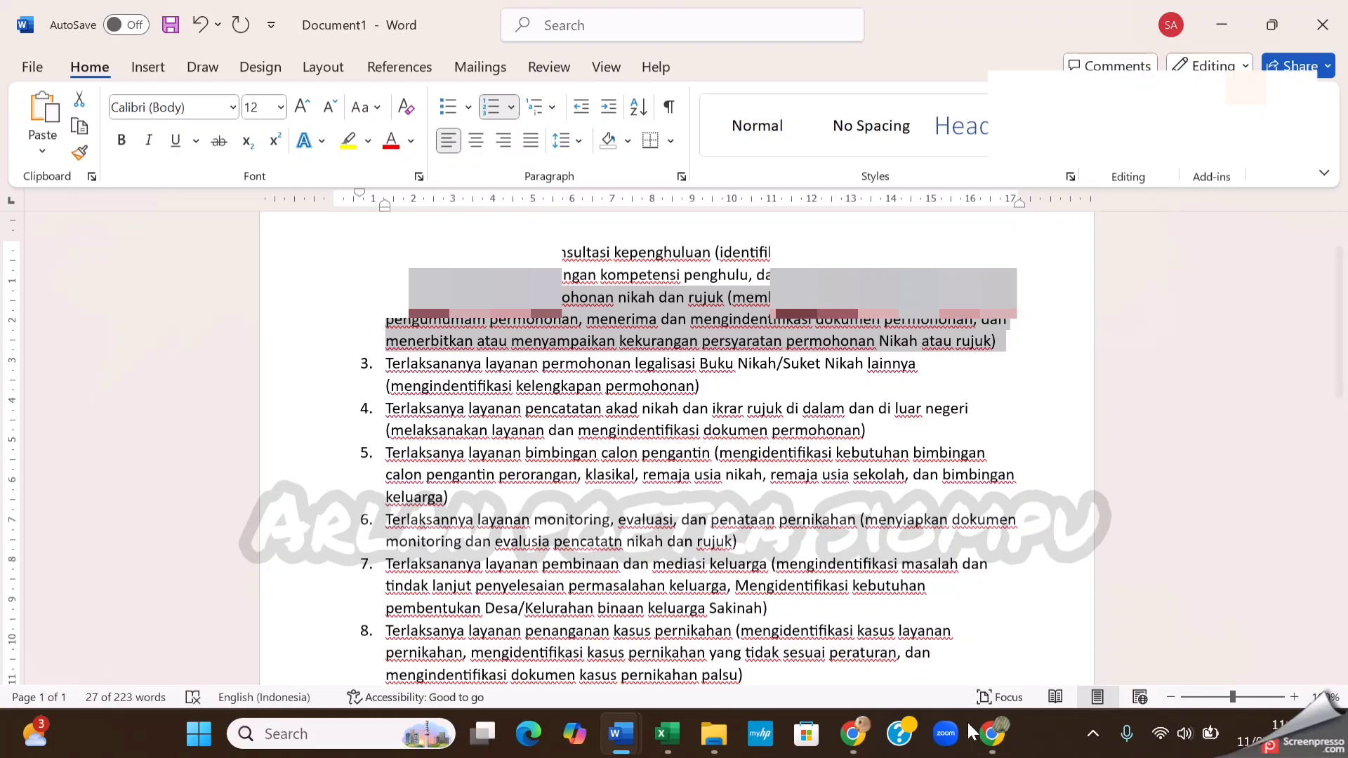
mouse_move(992, 730)
left_click(979, 644)
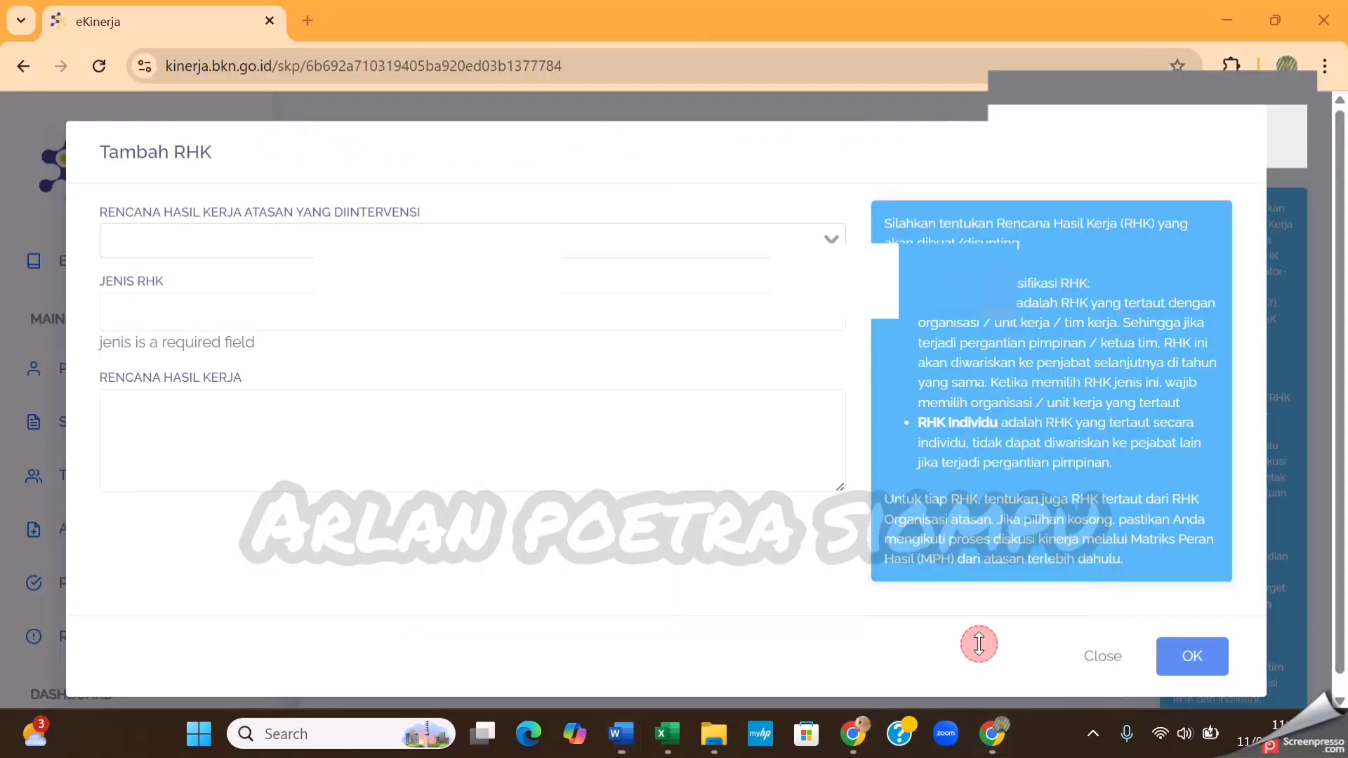
Examine the options for the superior's intervened work-result plan to find one matching the third Word item on legalisasi Buku Nikah
left_click(828, 236)
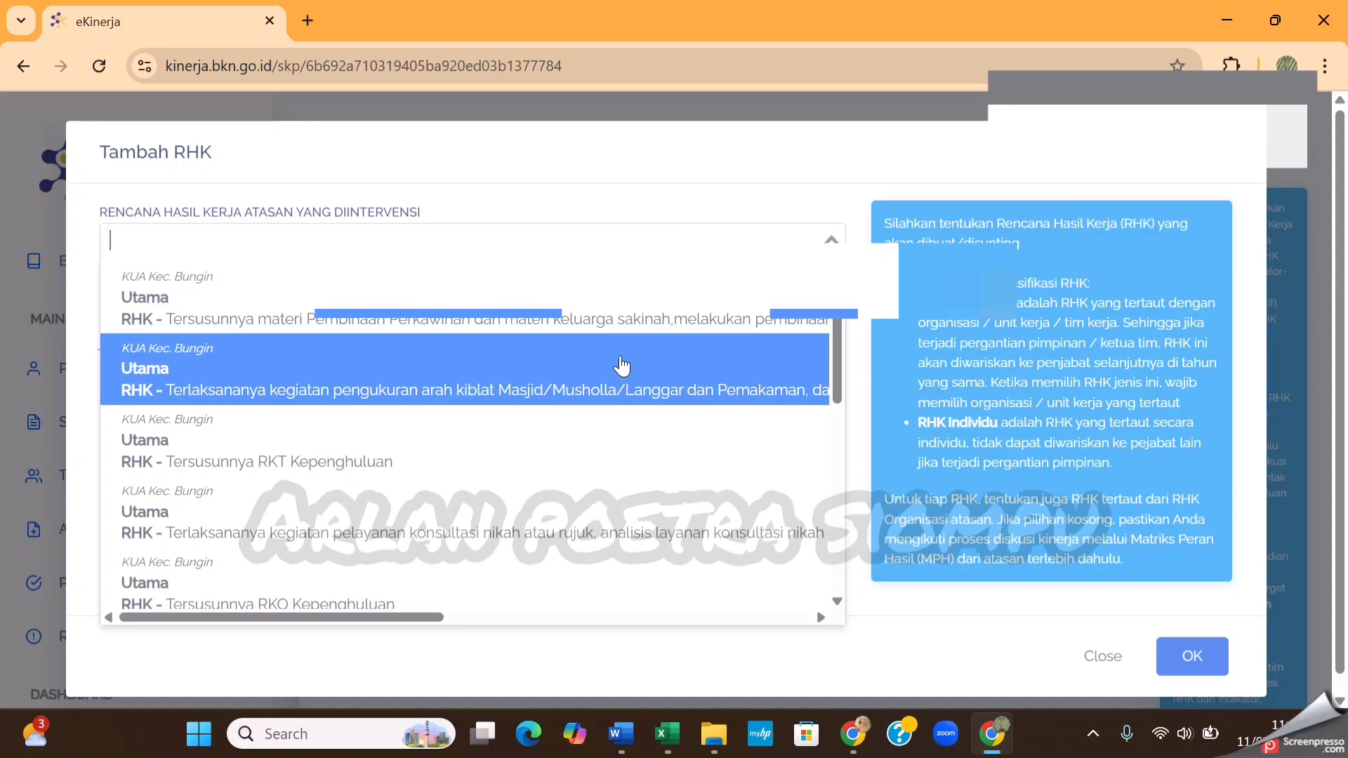
scroll(624, 367, "down", 1)
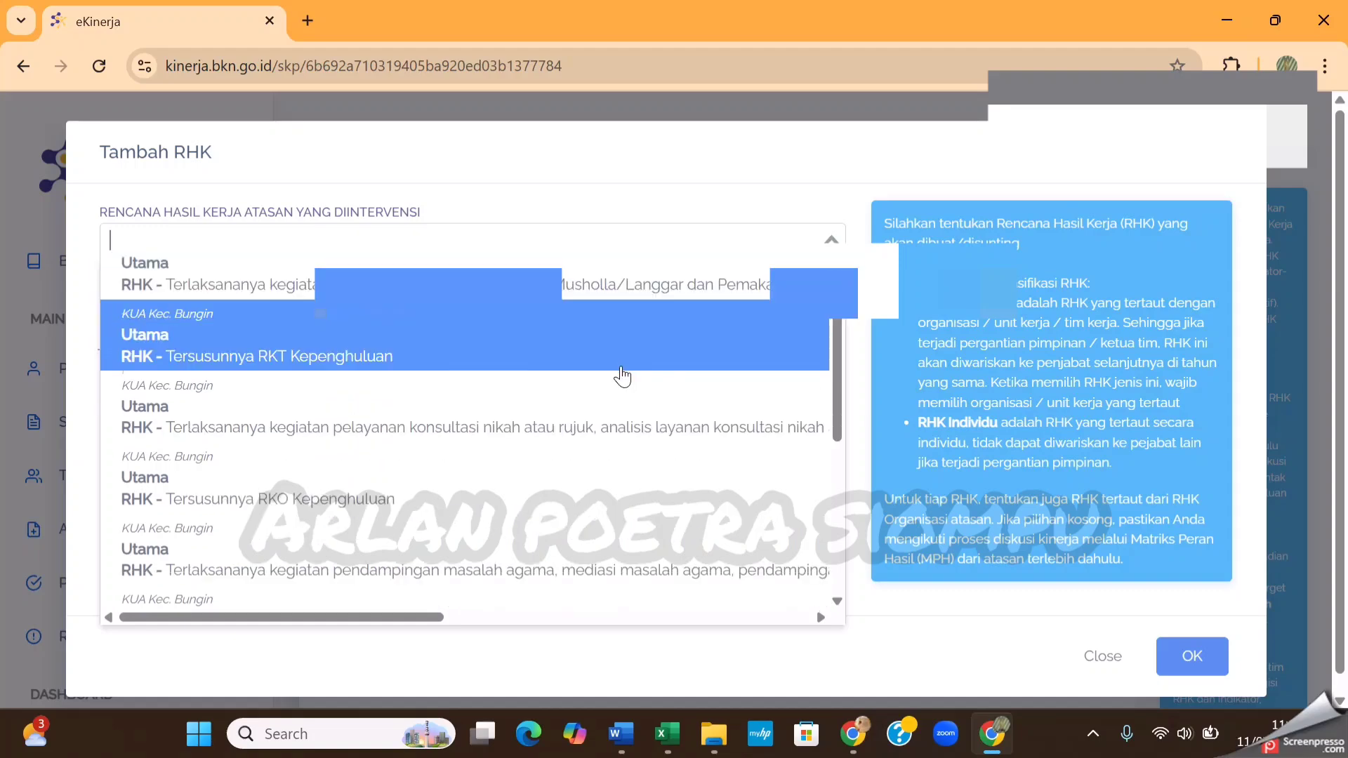
scroll(624, 368, "down", 4)
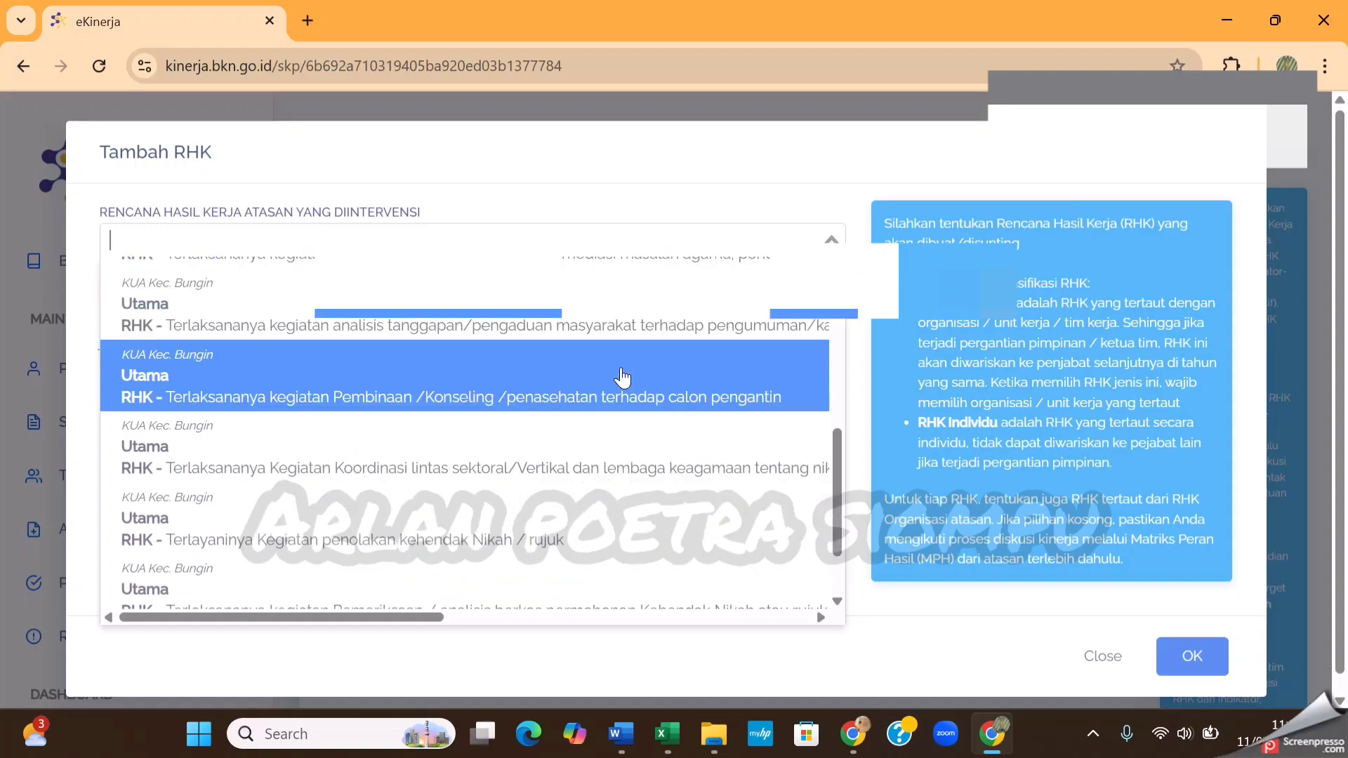
scroll(622, 377, "down", 3)
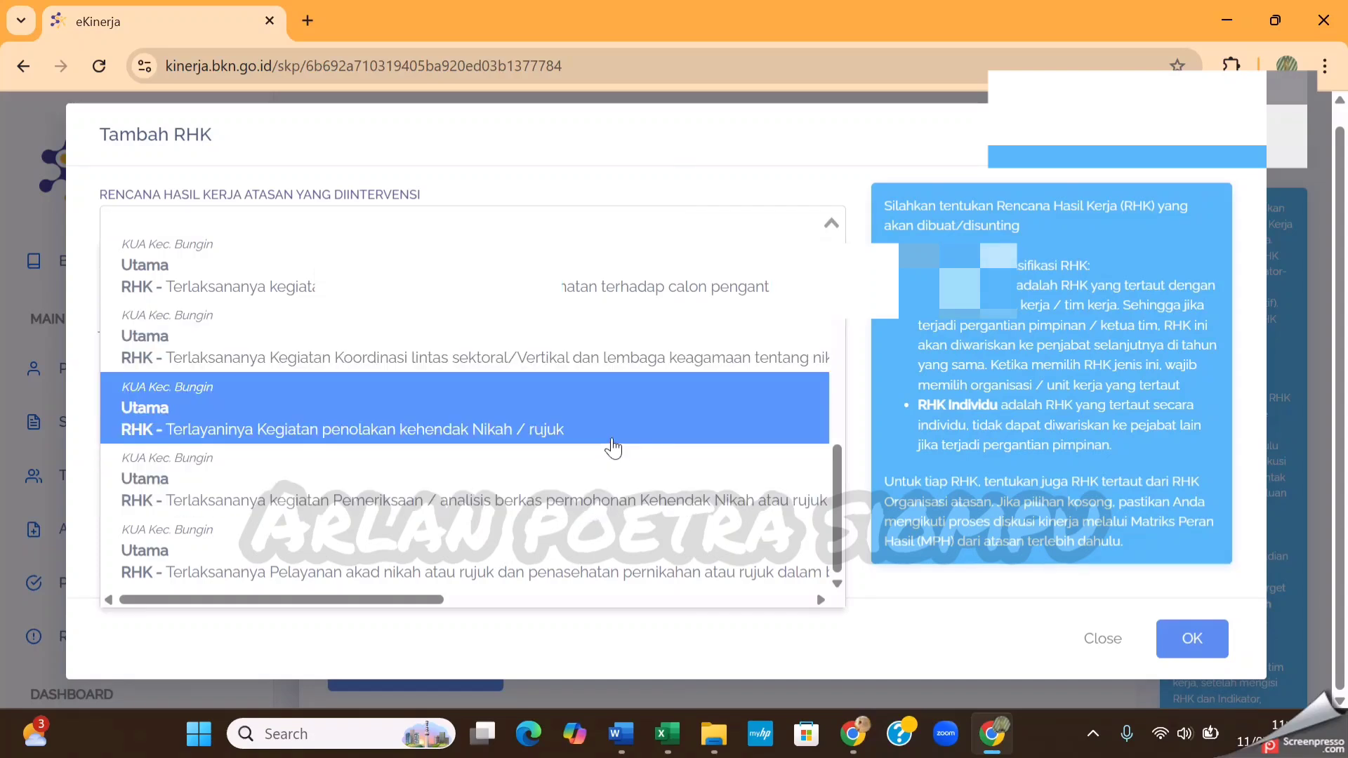
scroll(621, 444, "up", 3)
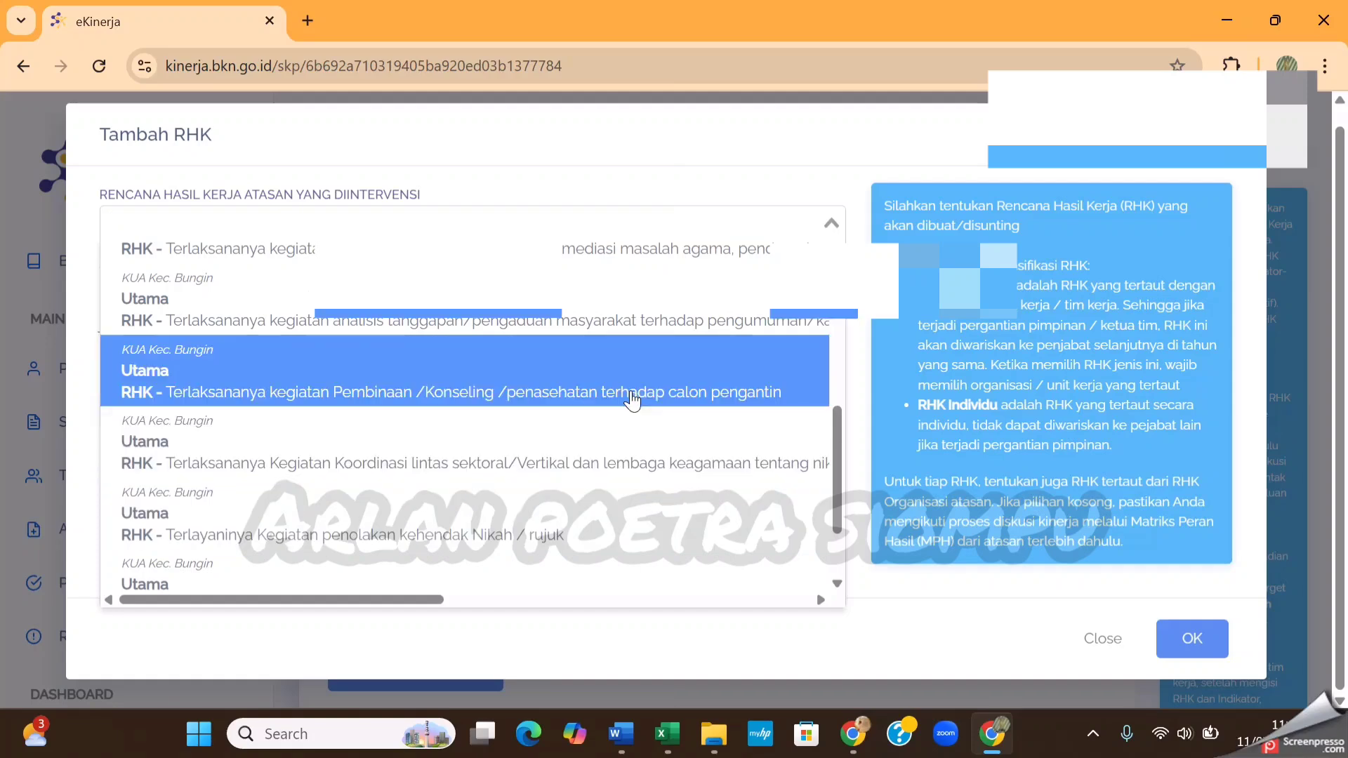
scroll(634, 360, "up", 3)
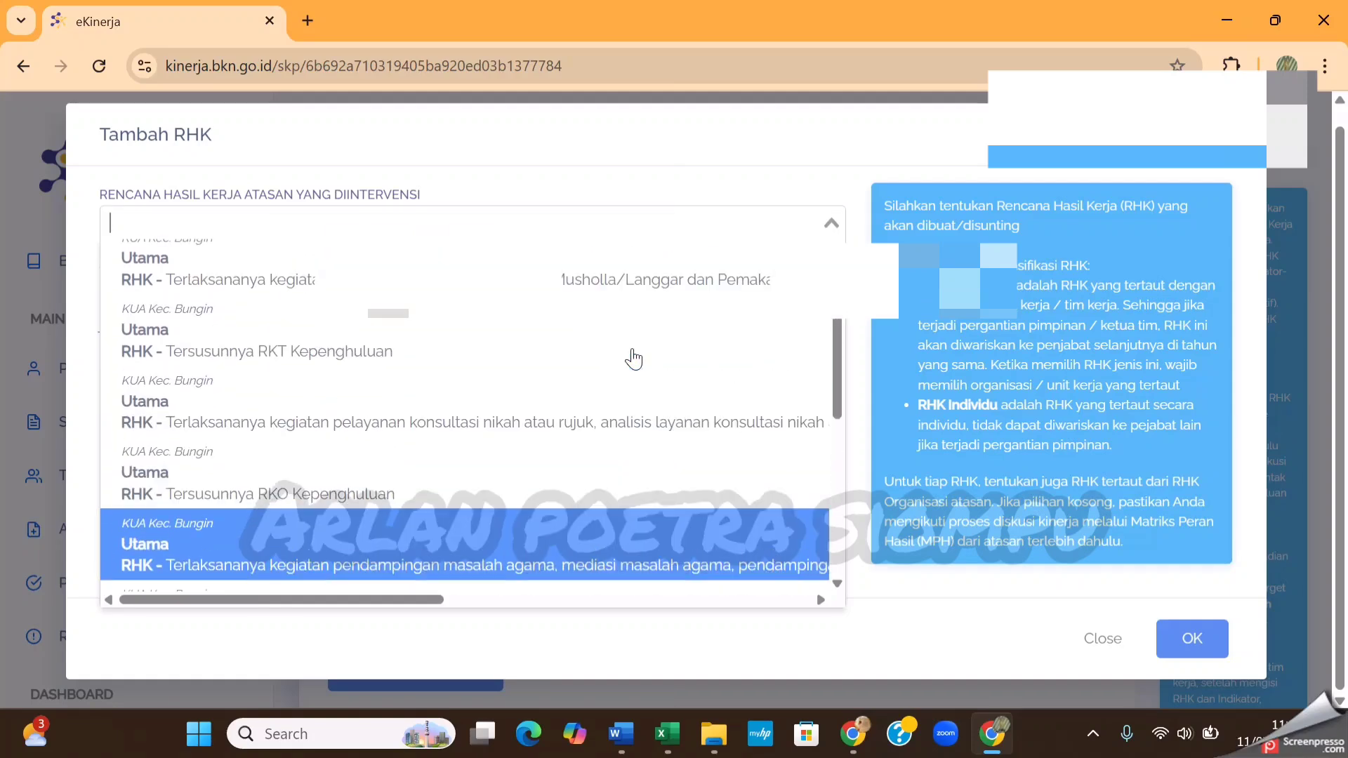
scroll(626, 391, "up", 2)
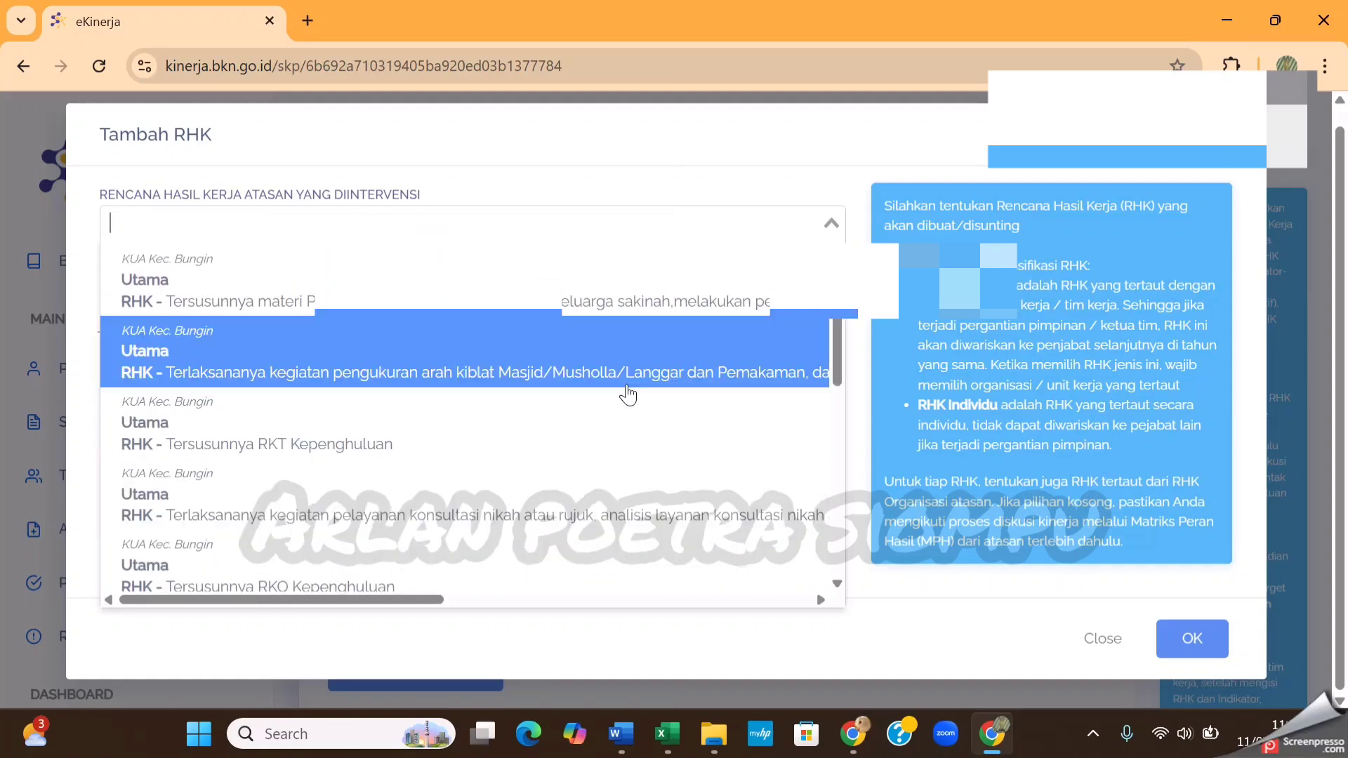
scroll(621, 321, "down", 10)
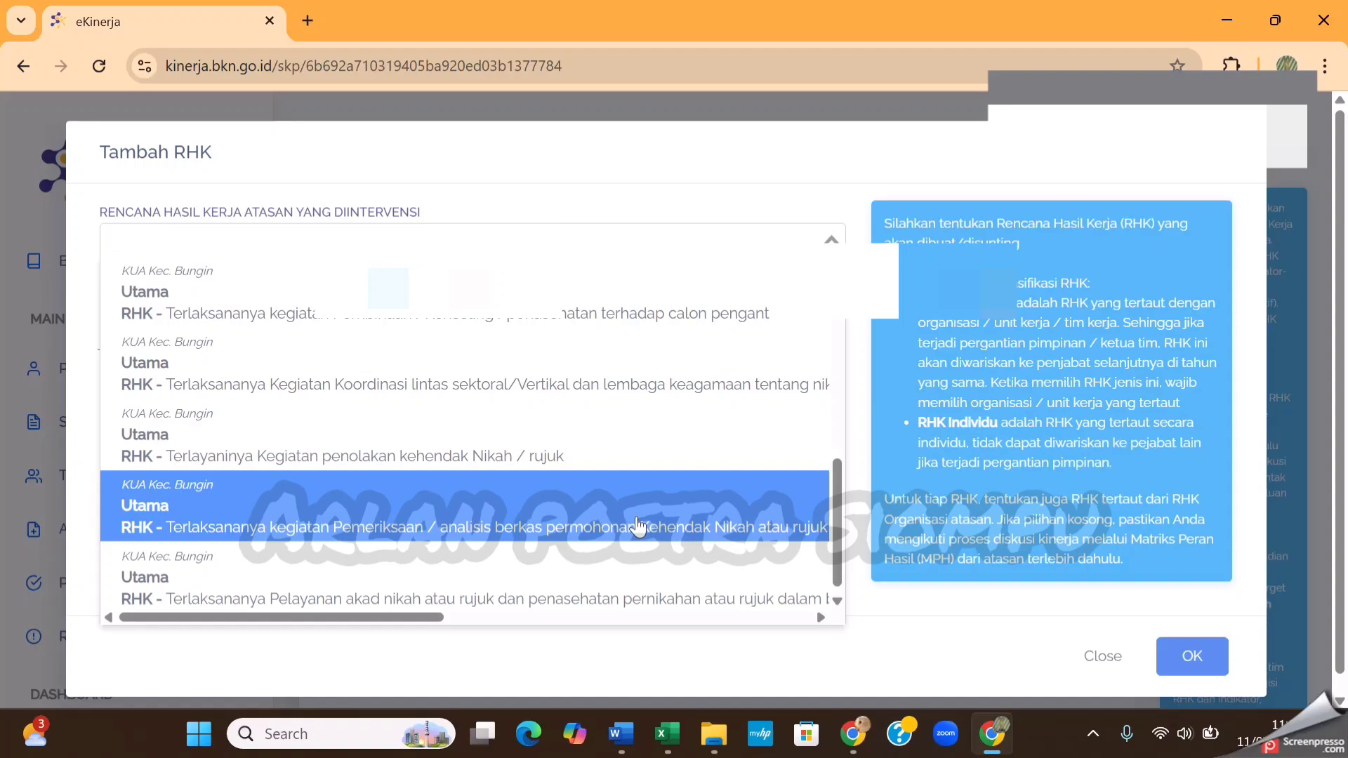
scroll(635, 518, "up", 2)
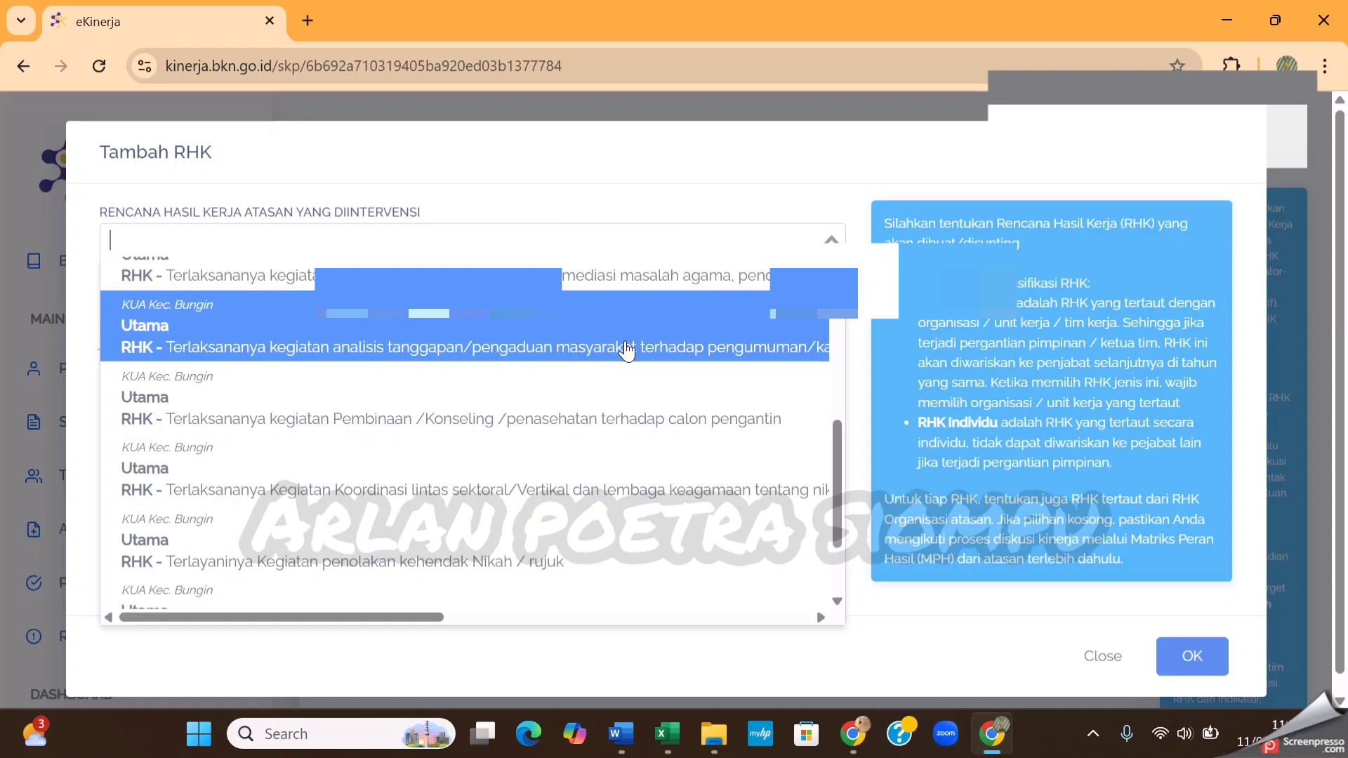
Set the third RHK's intervened superior plan to "Terlaksananya kegiatan Pemeriksaan / analisis berkas permohonan Kehendak Nikah atau rujuk"
left_click(625, 344)
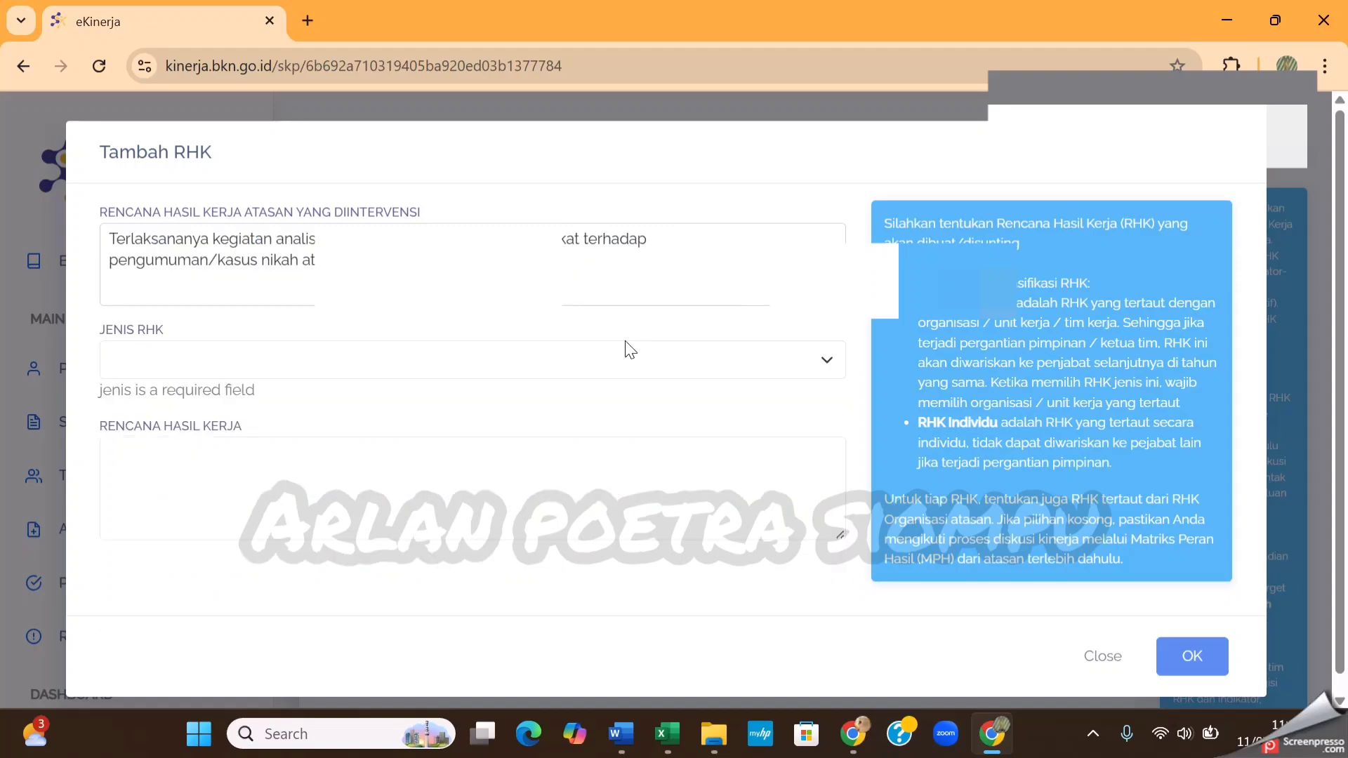
left_click(618, 266)
scroll(635, 485, "down", 5)
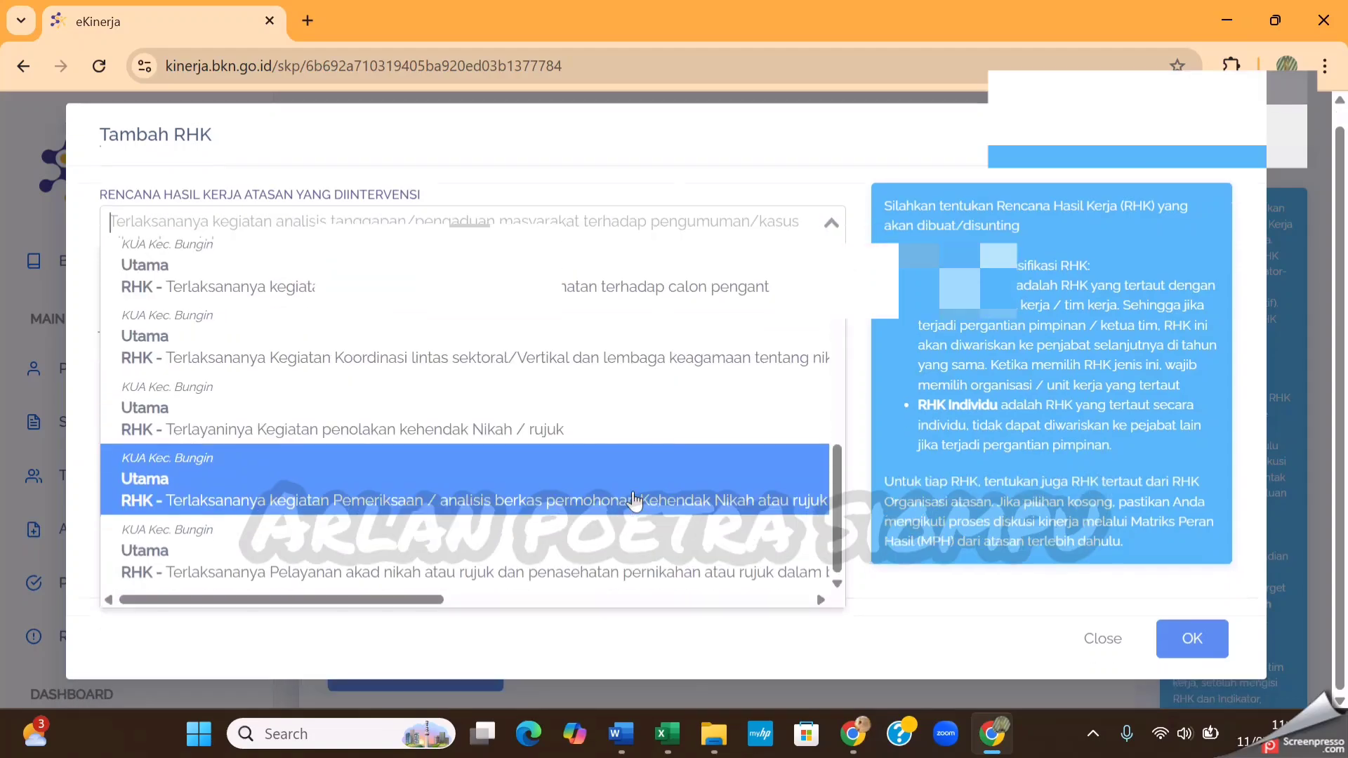
left_click(627, 507)
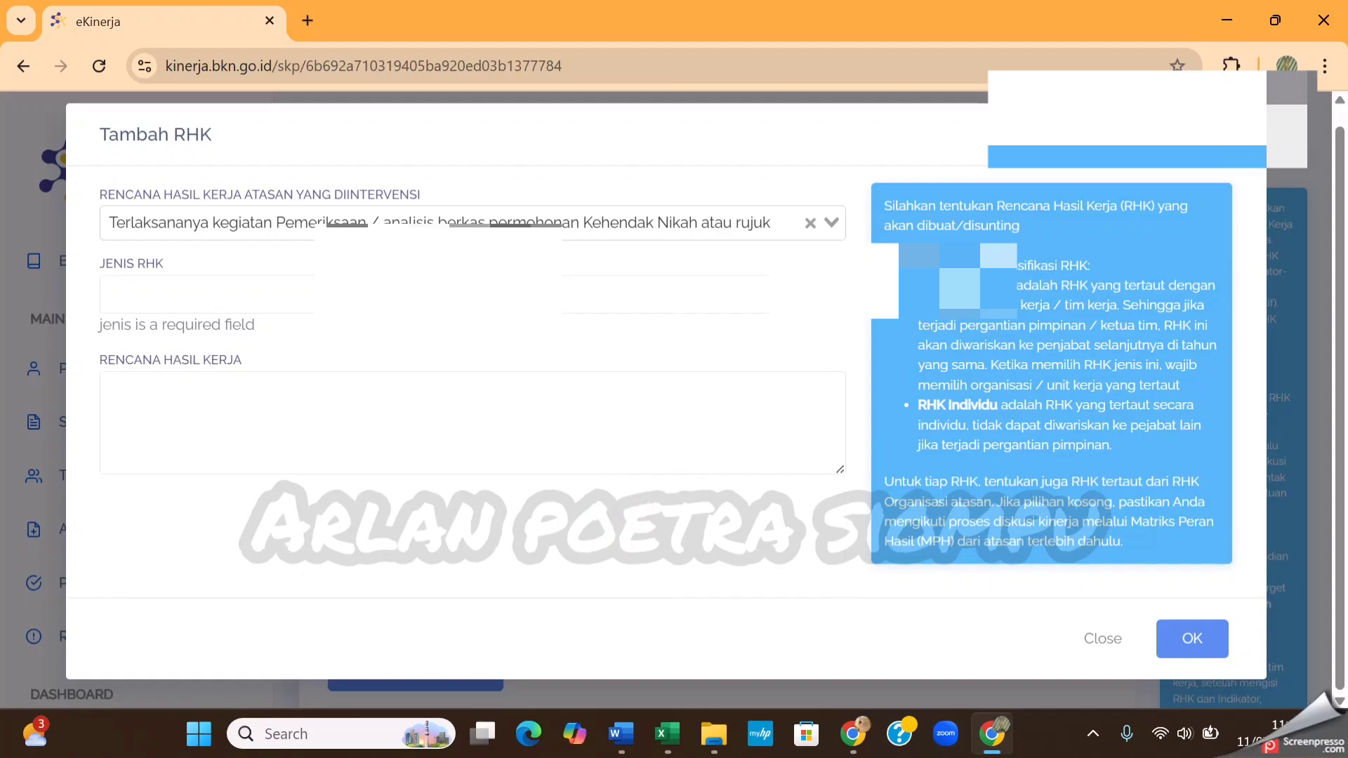
Review the superior's plan options again and keep the one on Pemeriksaan / analisis berkas permohonan Kehendak Nikah atau rujuk
left_click(837, 231)
scroll(671, 475, "down", 3)
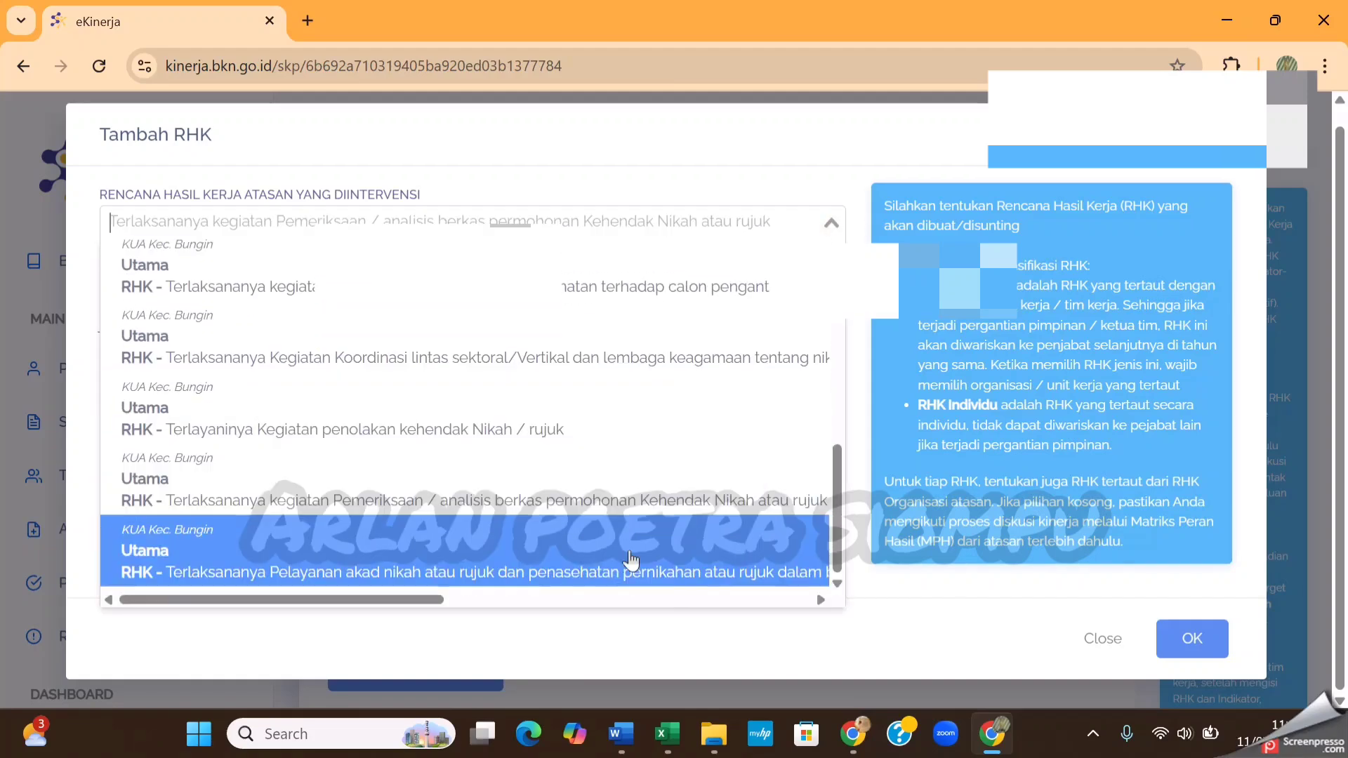
scroll(569, 566, "up", 3)
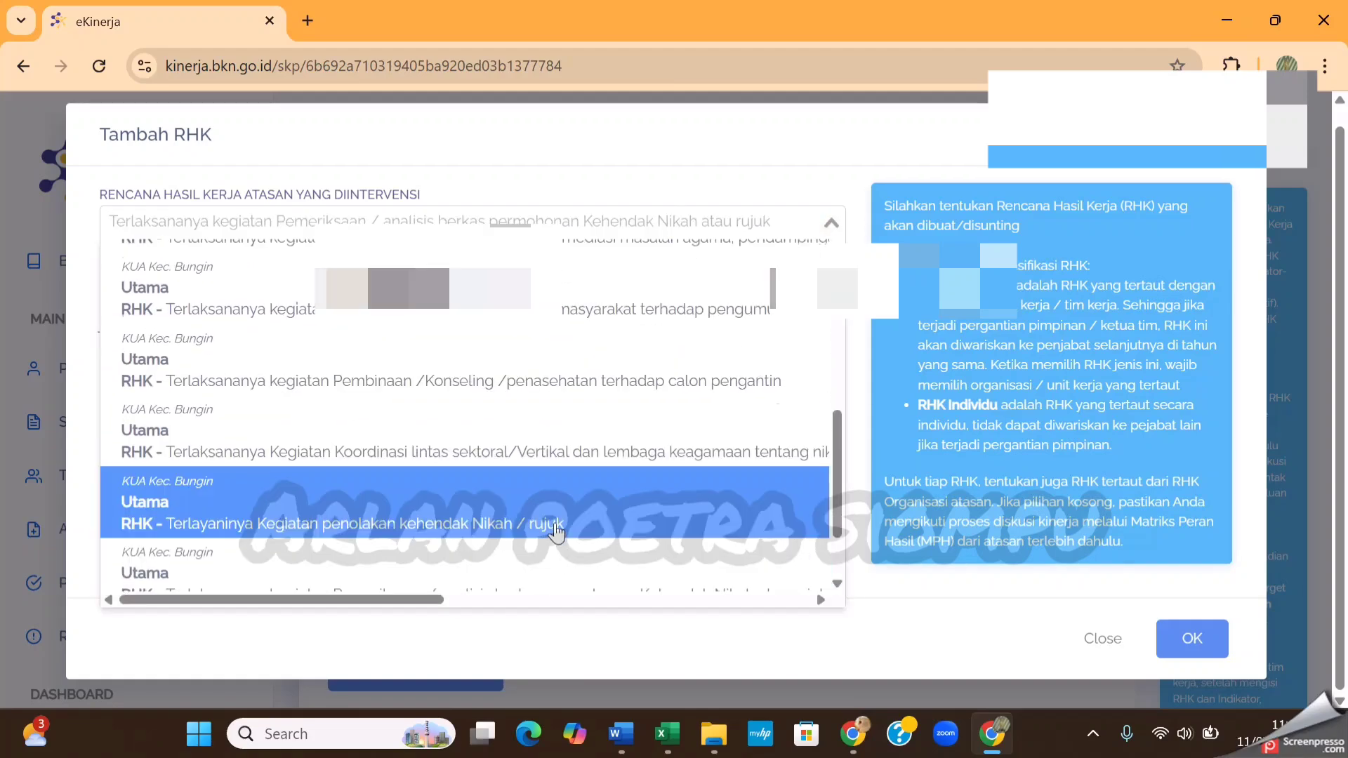
scroll(553, 492, "up", 1)
scroll(534, 449, "up", 2)
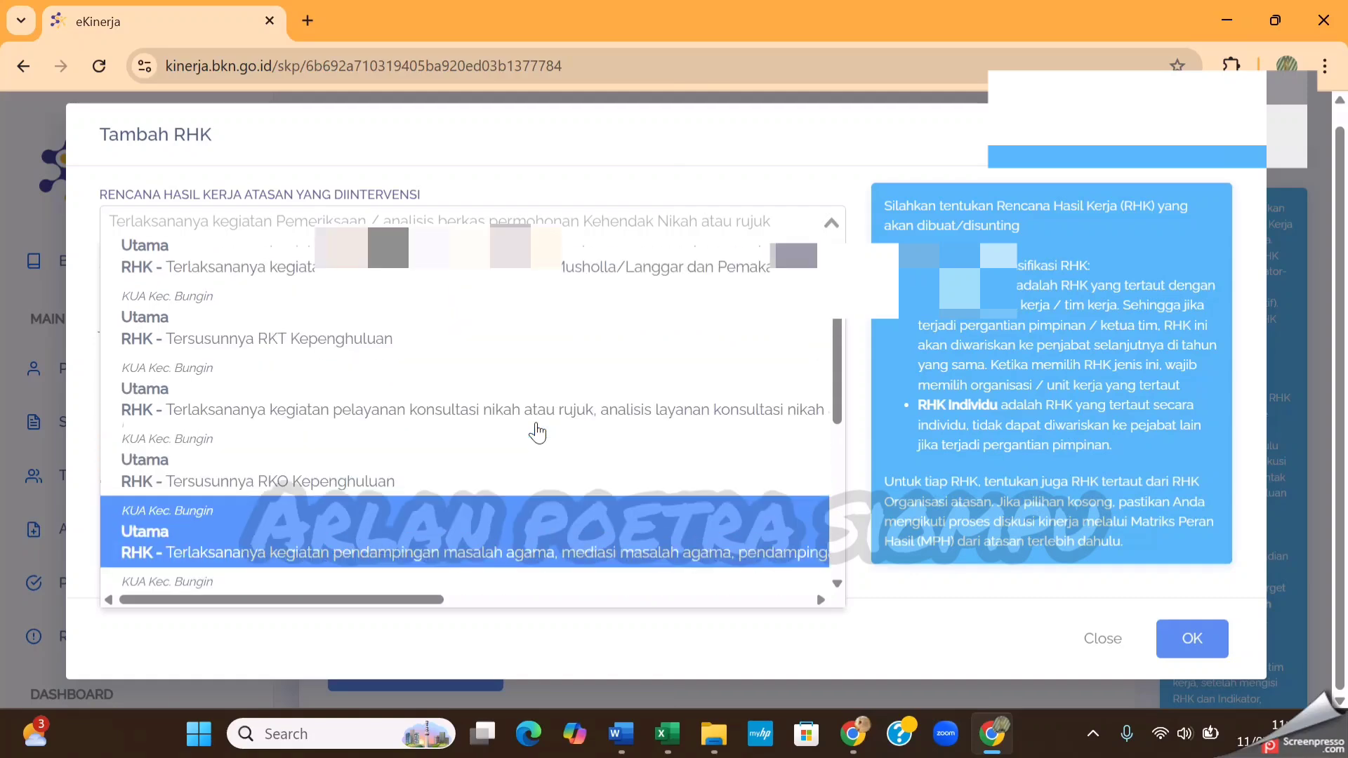
scroll(538, 425, "up", 1)
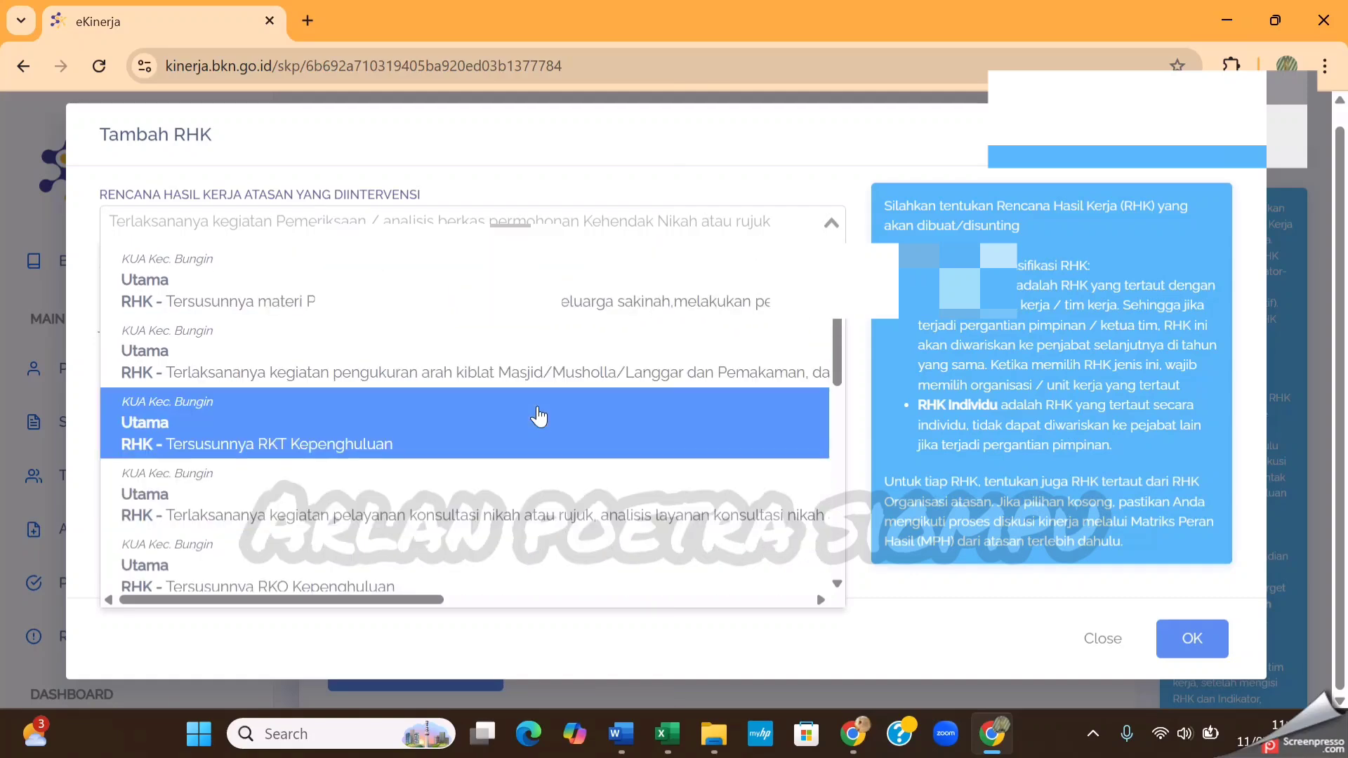
scroll(539, 379, "down", 3)
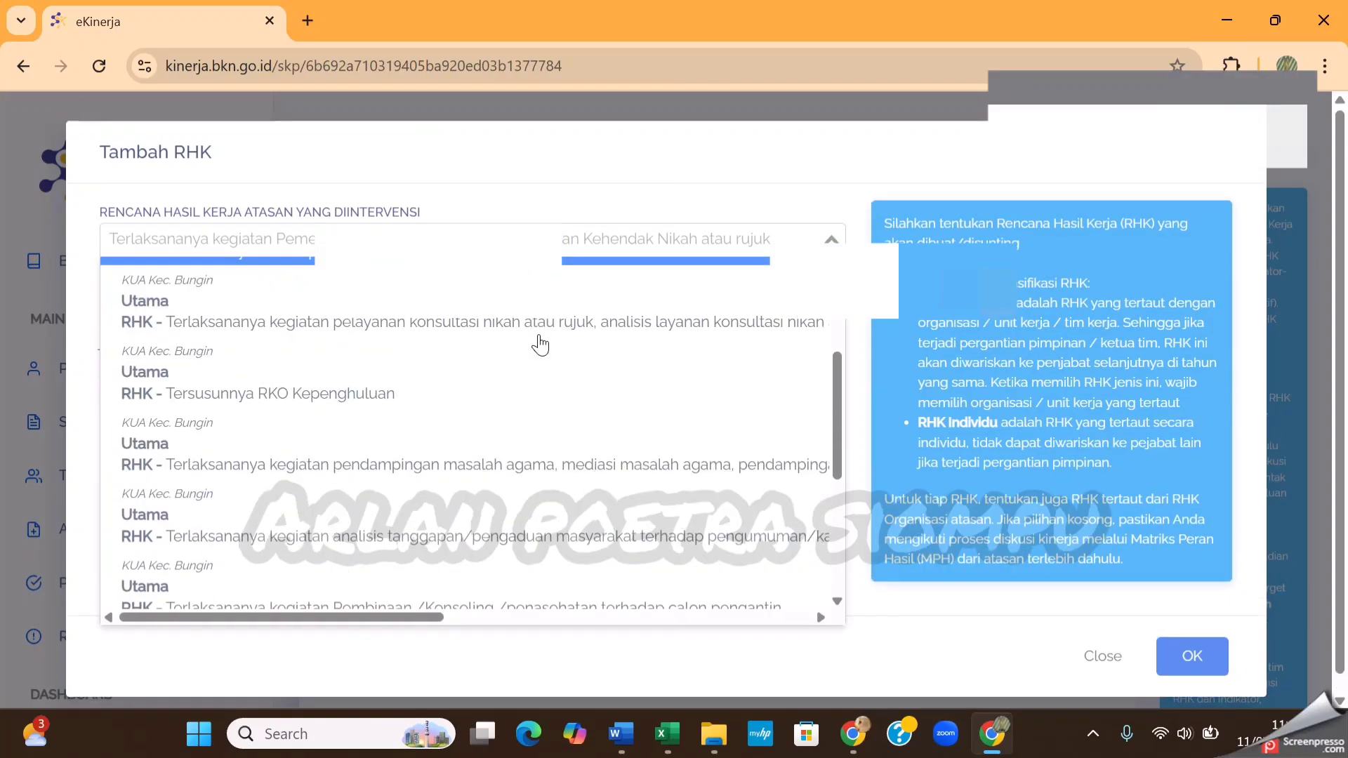
scroll(539, 369, "down", 1)
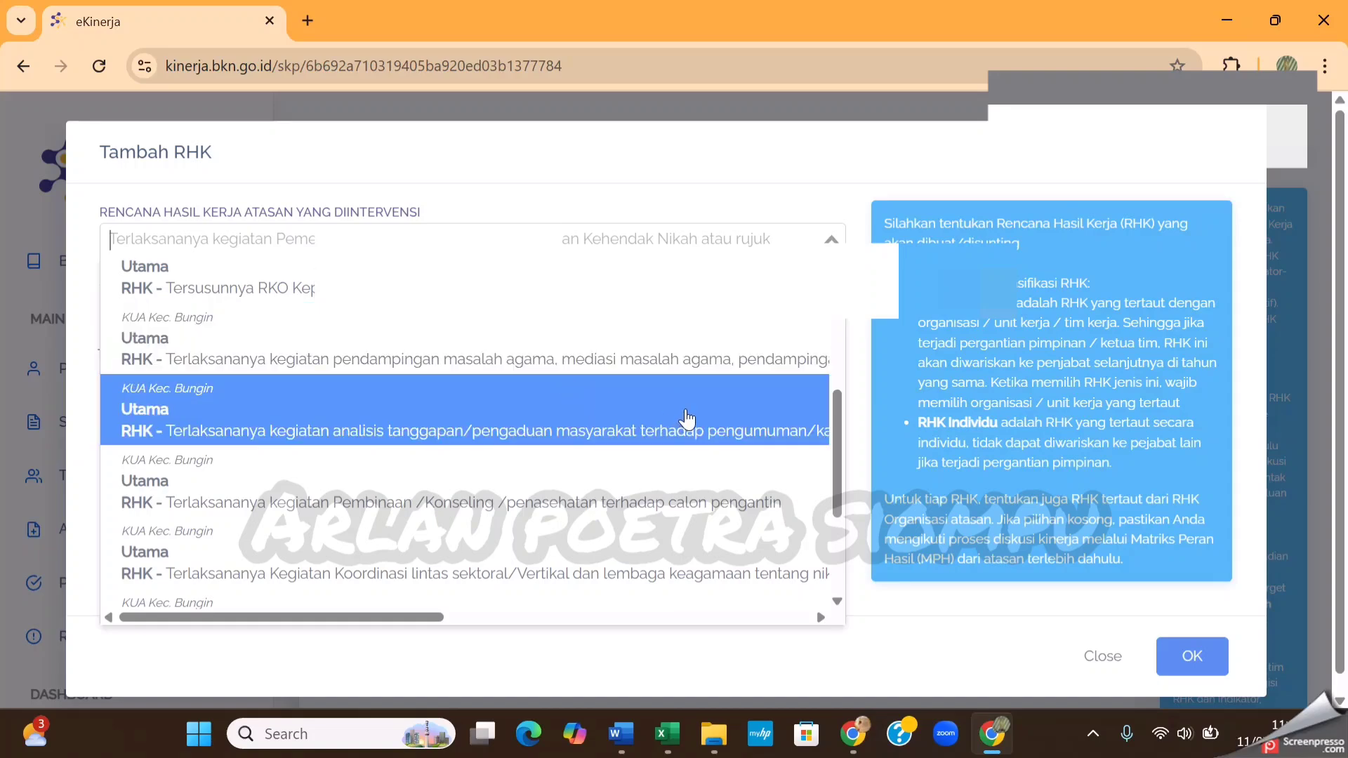
scroll(687, 420, "down", 1)
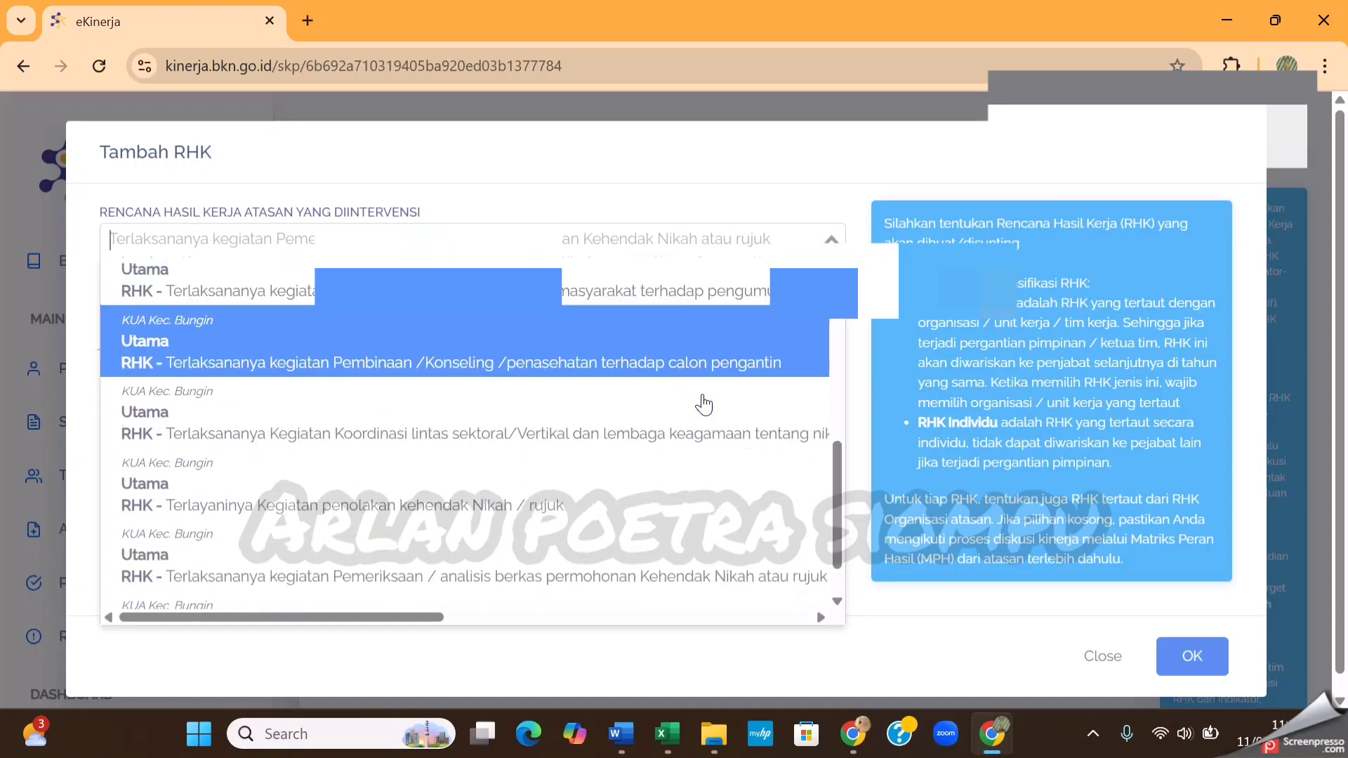
scroll(704, 405, "down", 1)
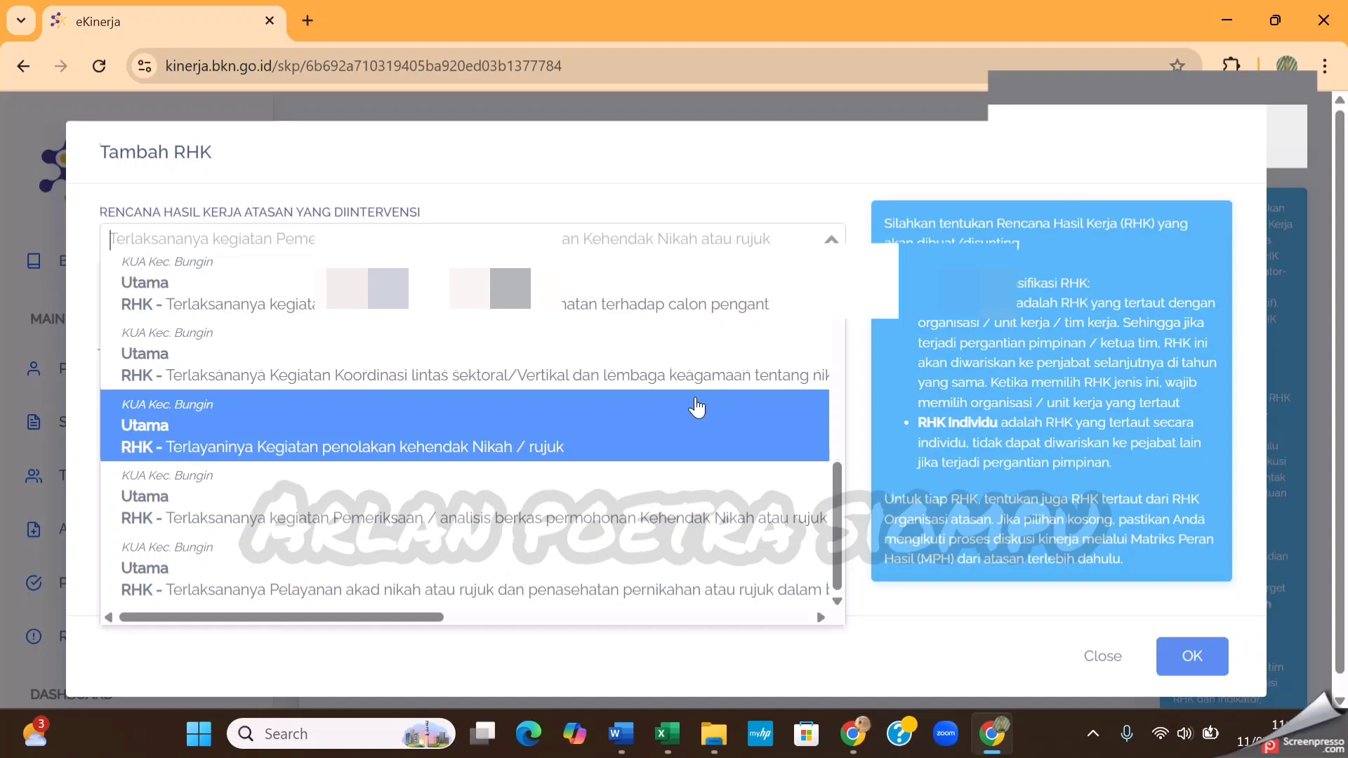
scroll(695, 411, "down", 1)
left_click(729, 503)
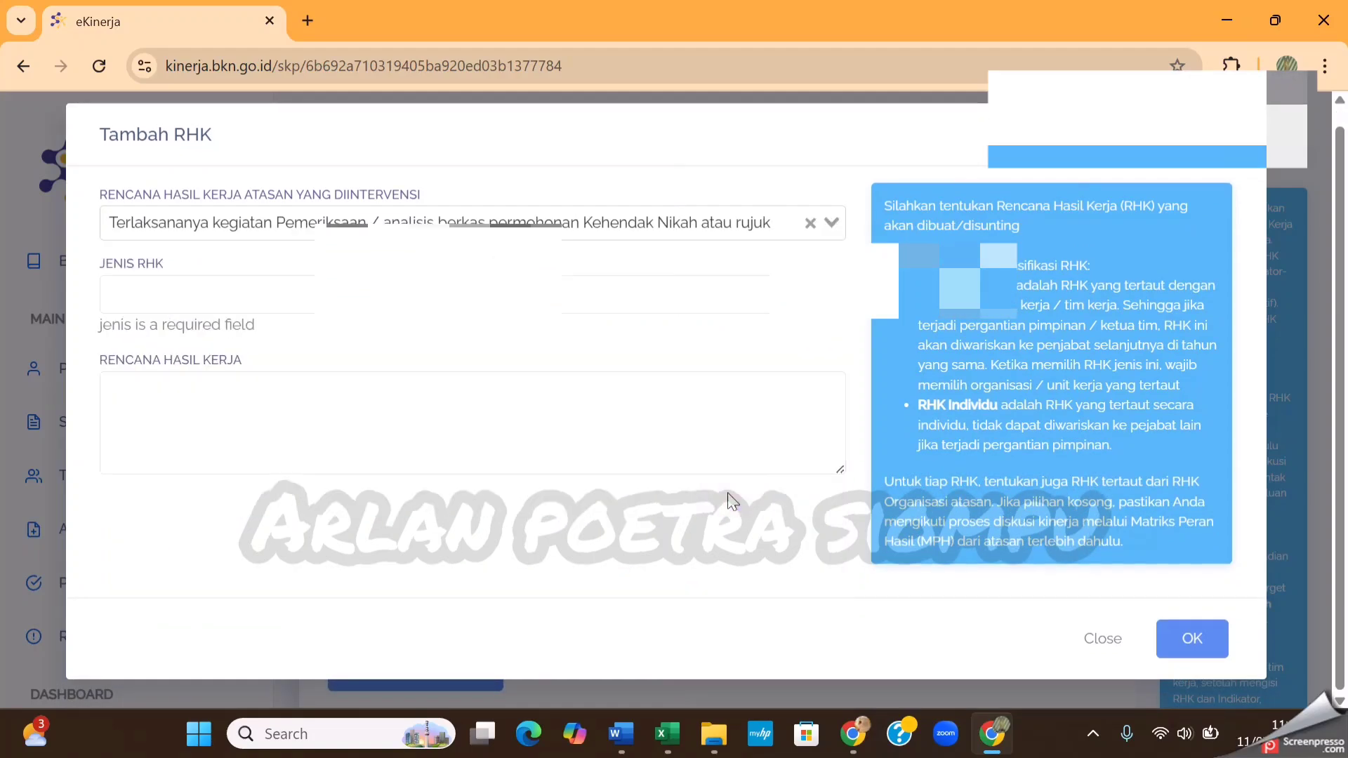
Reselect the superior plan on Pemeriksaan / analisis berkas permohonan, set Jenis RHK to Utama and activate the Rencana Hasil Kerja field
left_click(842, 233)
scroll(665, 537, "down", 4)
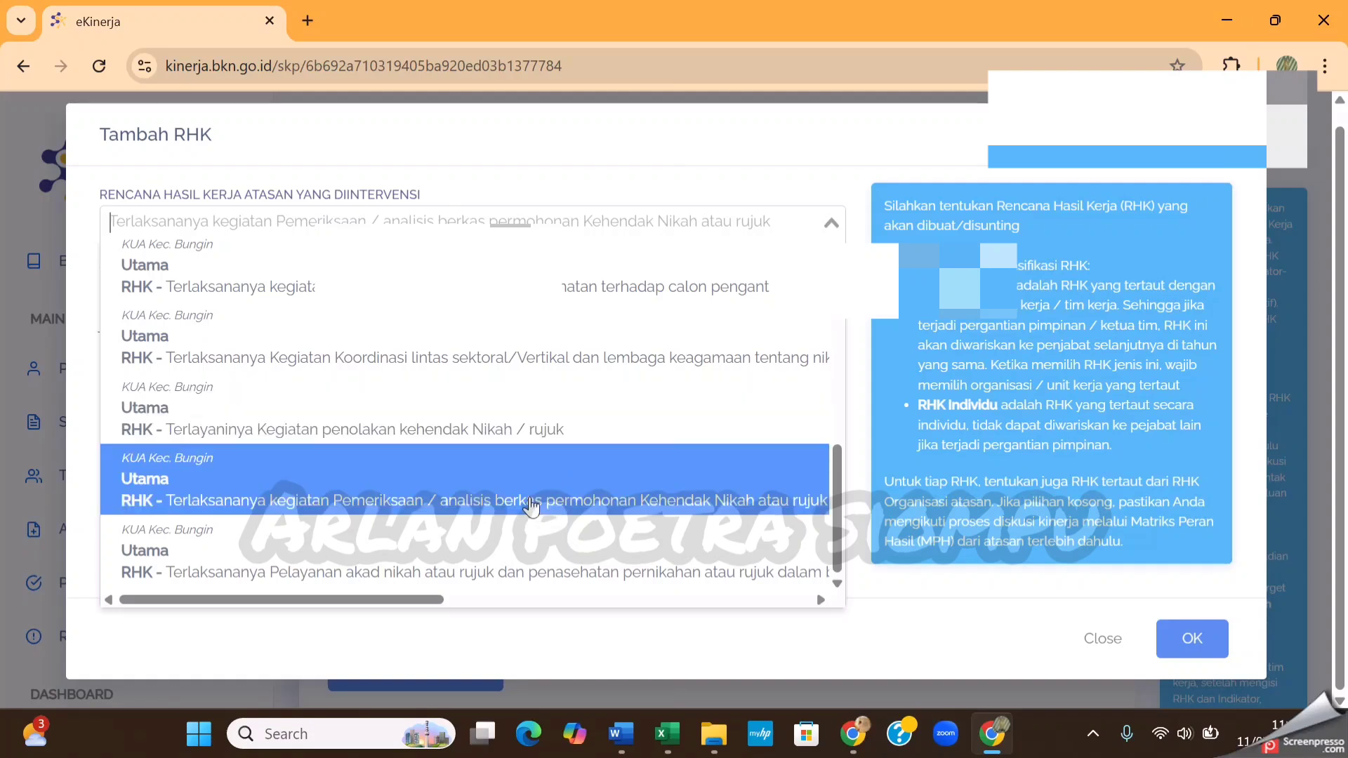
left_click(532, 505)
left_click(566, 301)
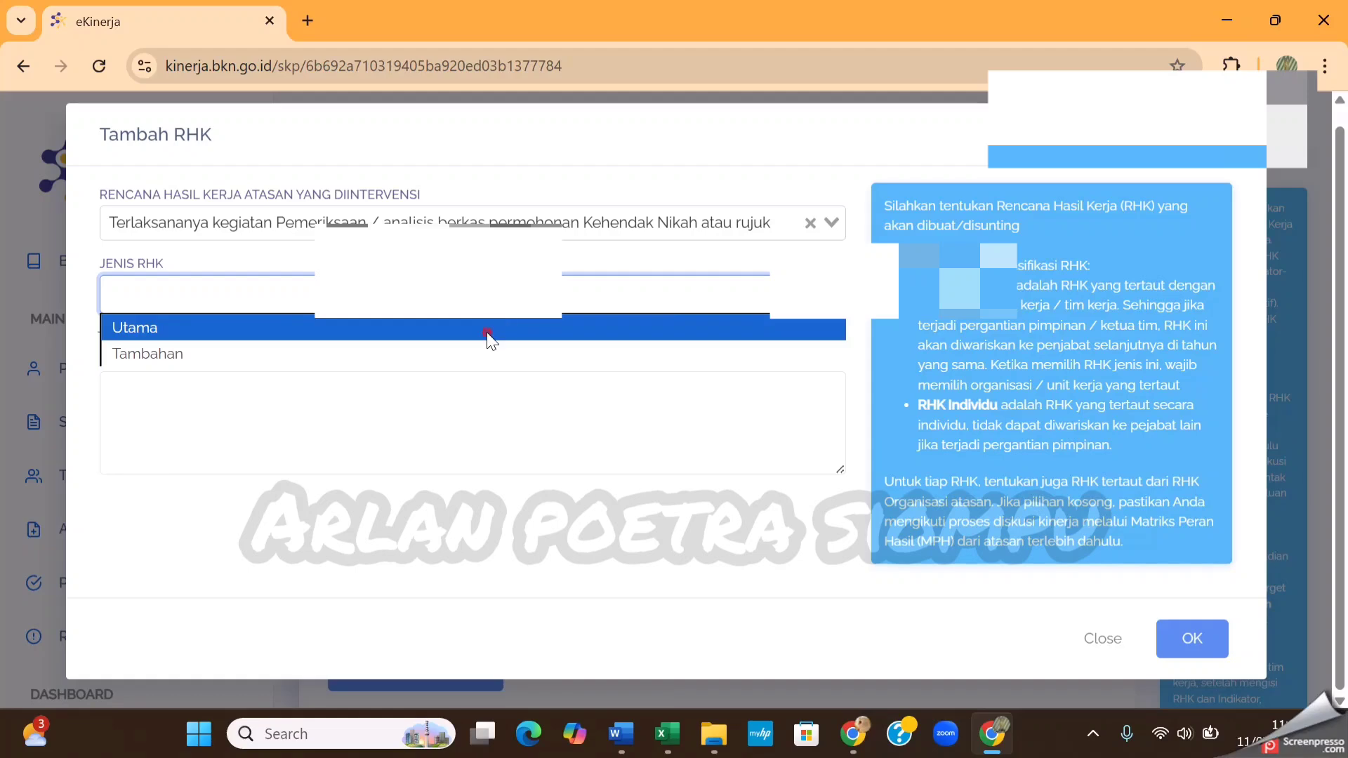
left_click(488, 331)
left_click(442, 397)
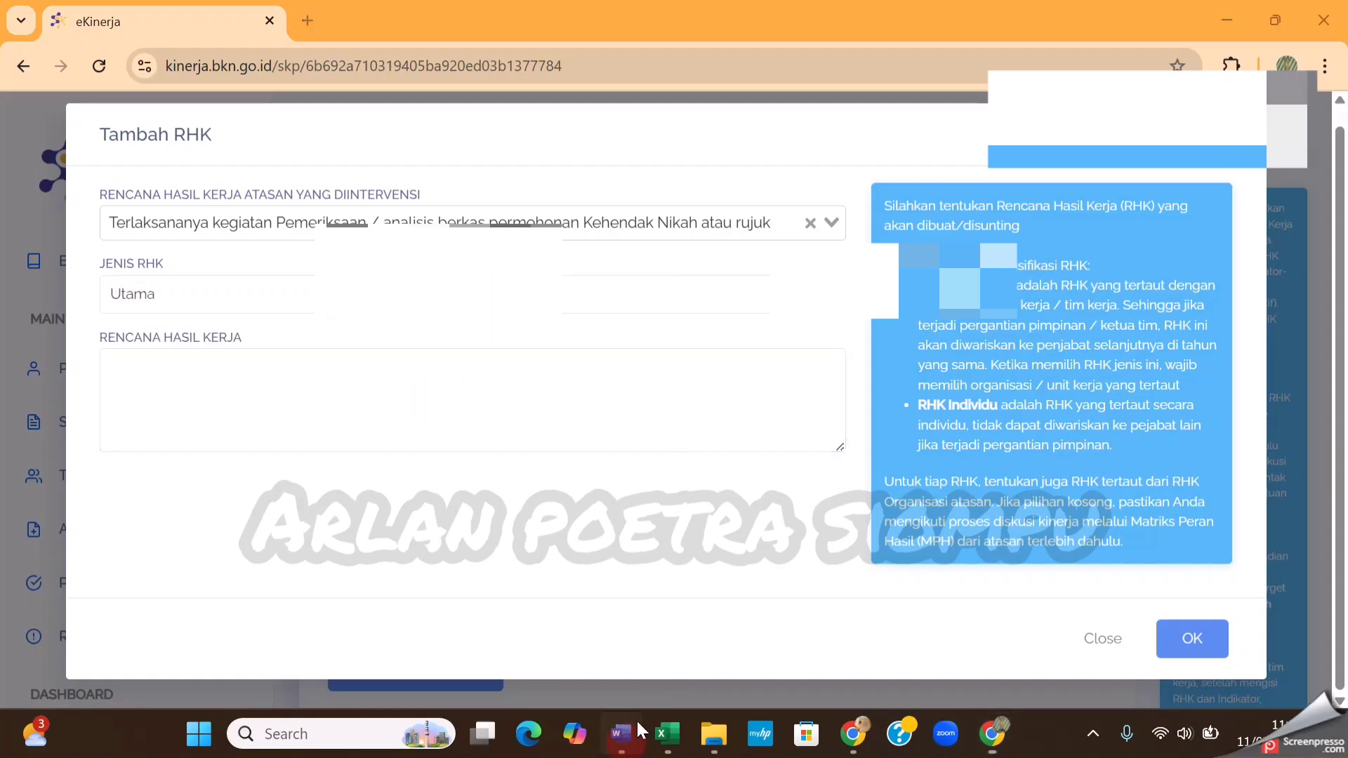
Copy item 3, on layanan permohonan legalisasi Buku Nikah/Suket Nikah lainnya, from Document1 in Word into the Rencana Hasil Kerja field in eKinerja
mouse_move(636, 734)
left_click(723, 632)
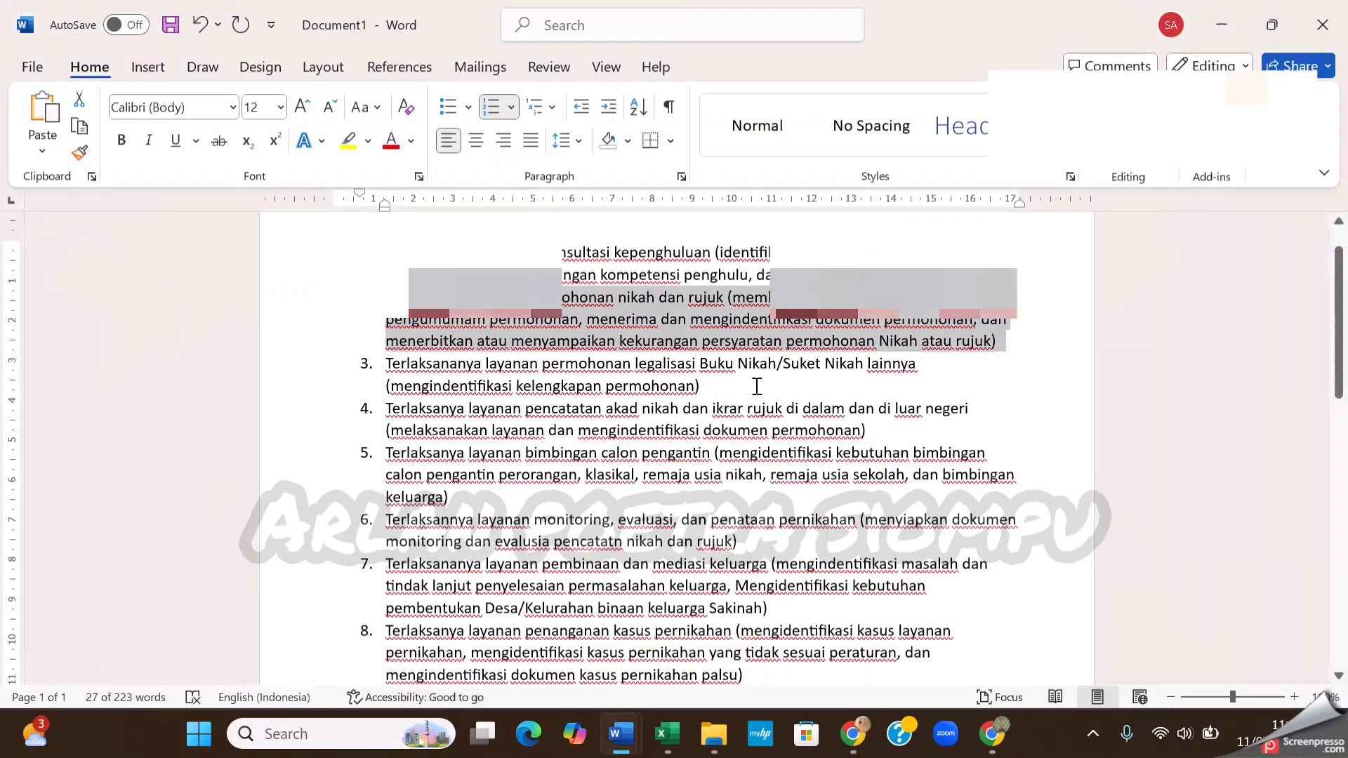
left_click_drag(709, 392, 423, 356)
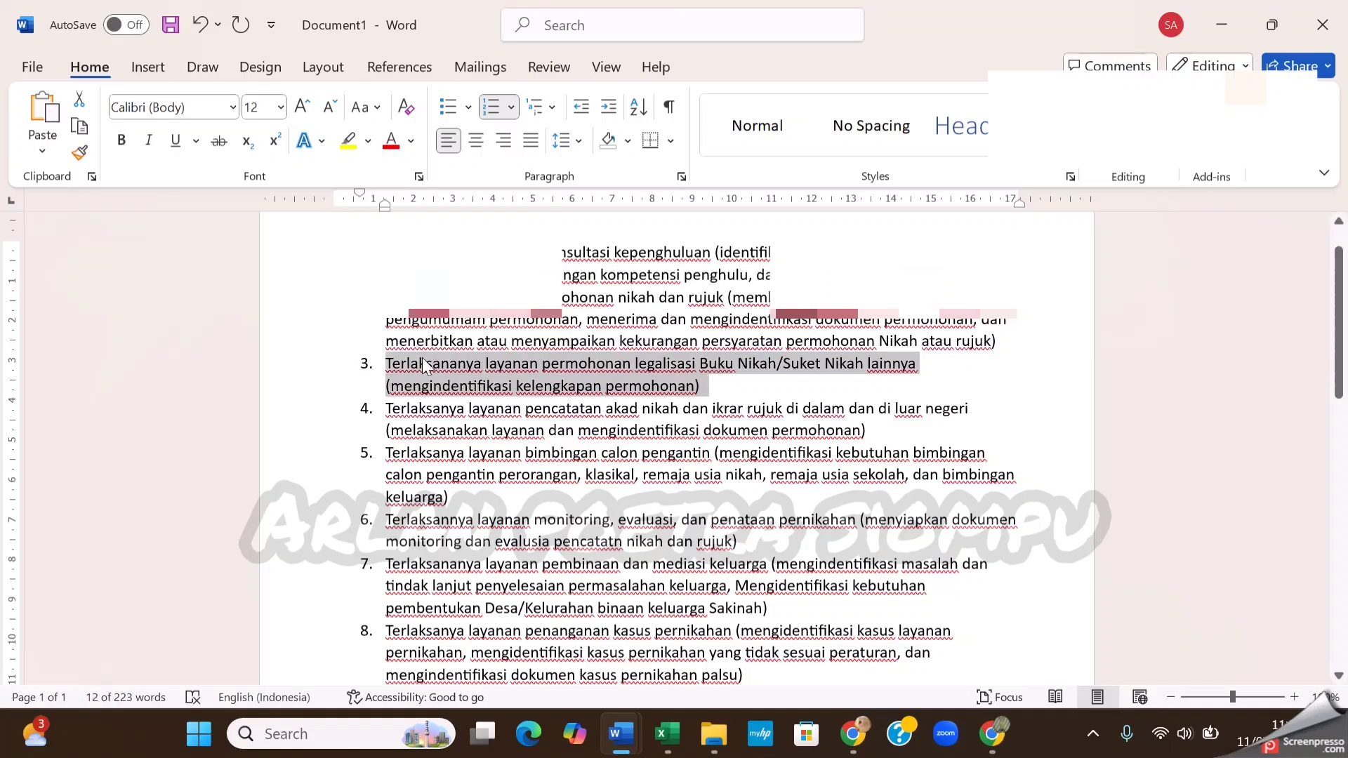
left_click(470, 368)
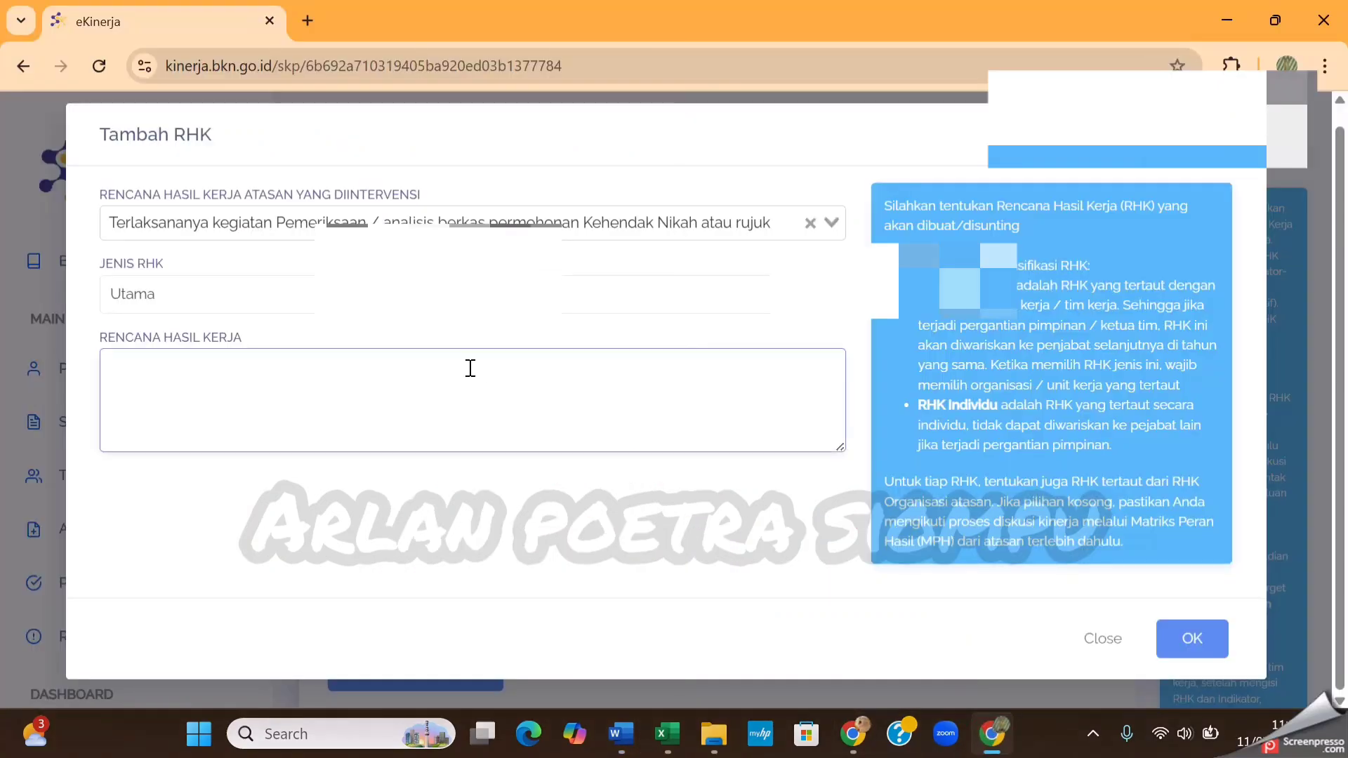
type("3.\tTerlaksananya layanan permohonan legalisasi Buku Nikah/Suket Nikah lainnya (mengindentifikasi kelengkapan permohonan)")
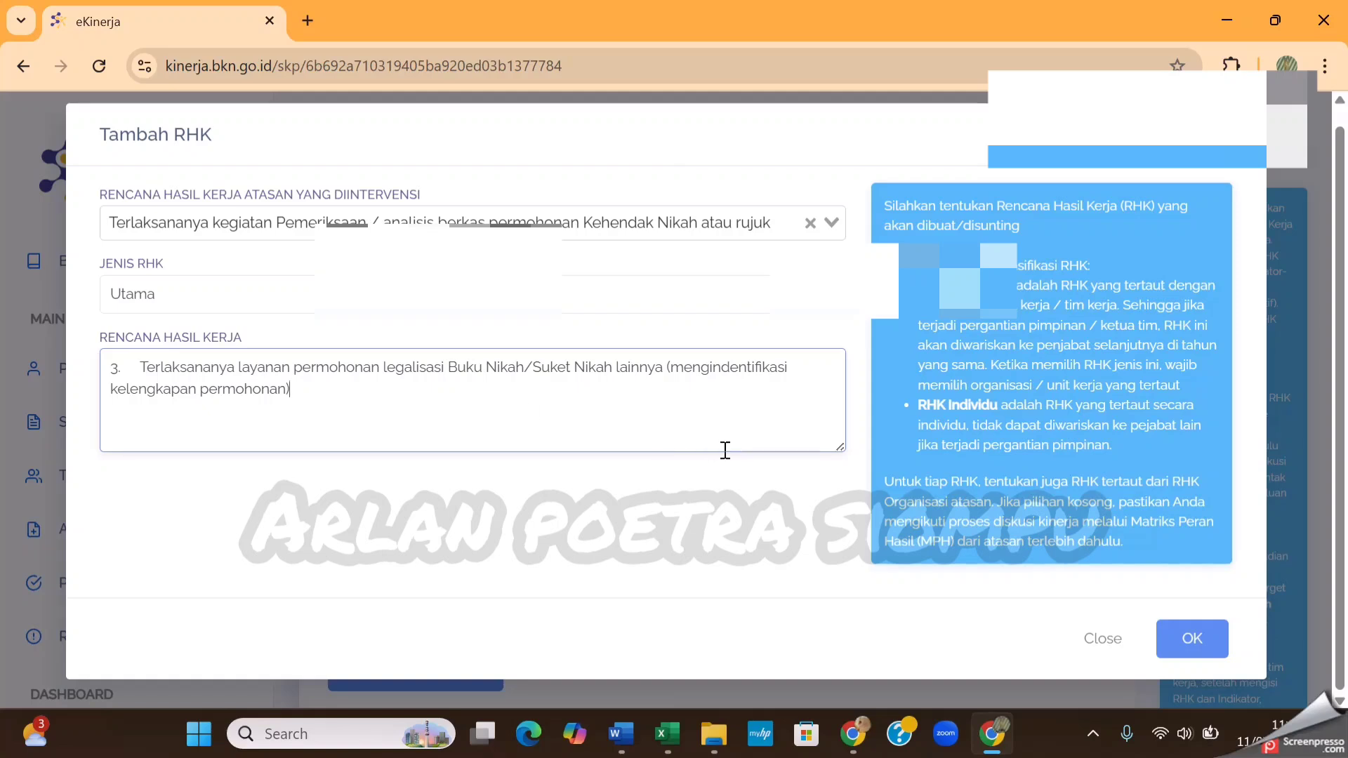
Remove the leading "3." and its spacing from the Rencana Hasil Kerja text and save the third RHK
left_click(144, 362)
key("BackSpace")
key("BackSpace")
key("BackSpace")
key("BackSpace")
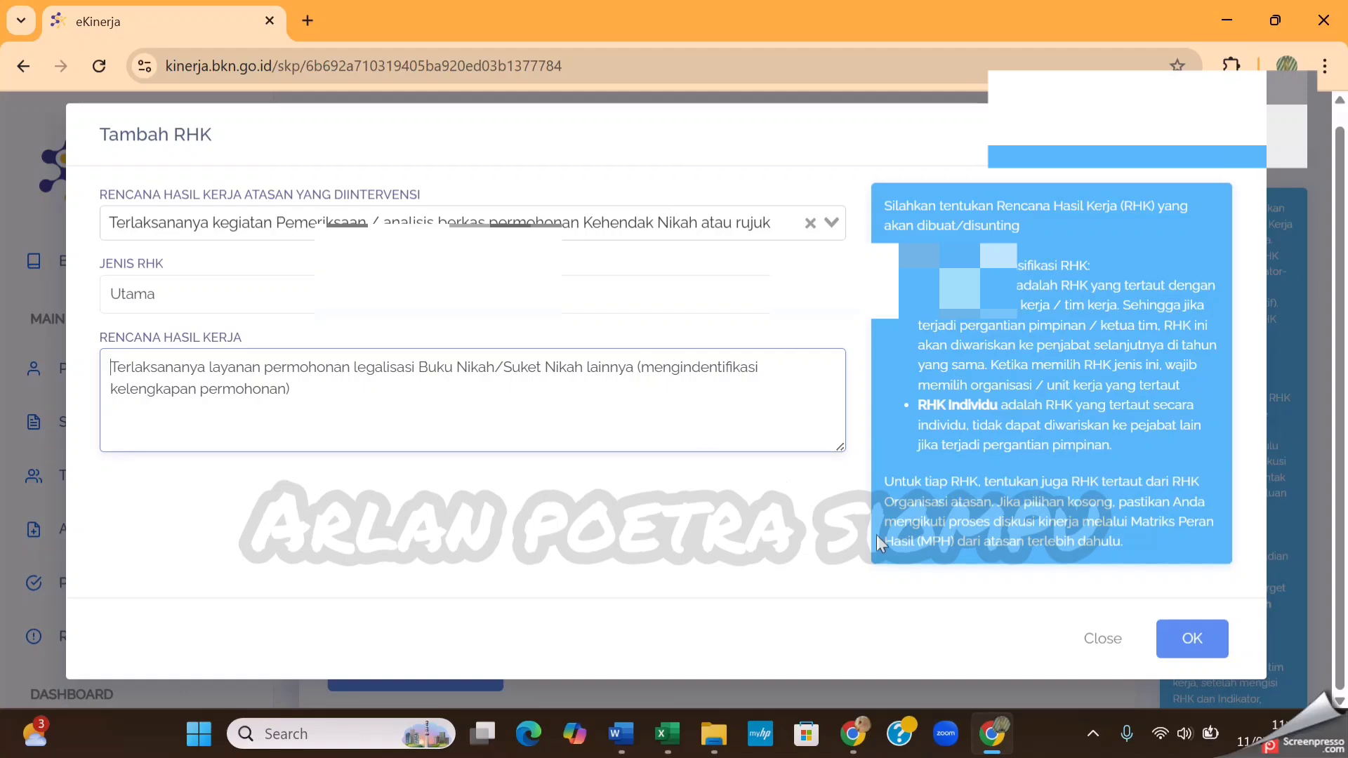
left_click(1196, 651)
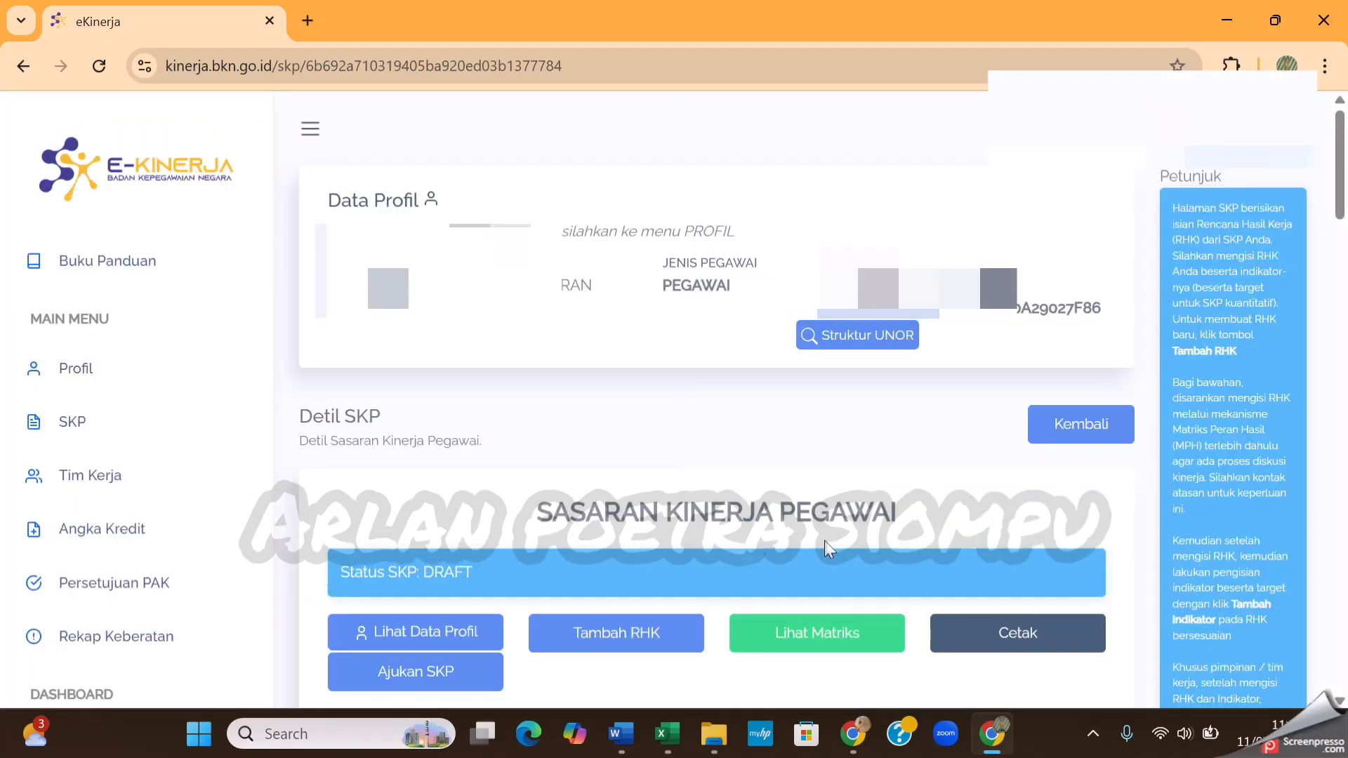
Start adding a fourth RHK, copy item 4 on pencatatan akad nikah dan ikrar rujuk from Document1 in Word, and return to eKinerja
left_click(615, 635)
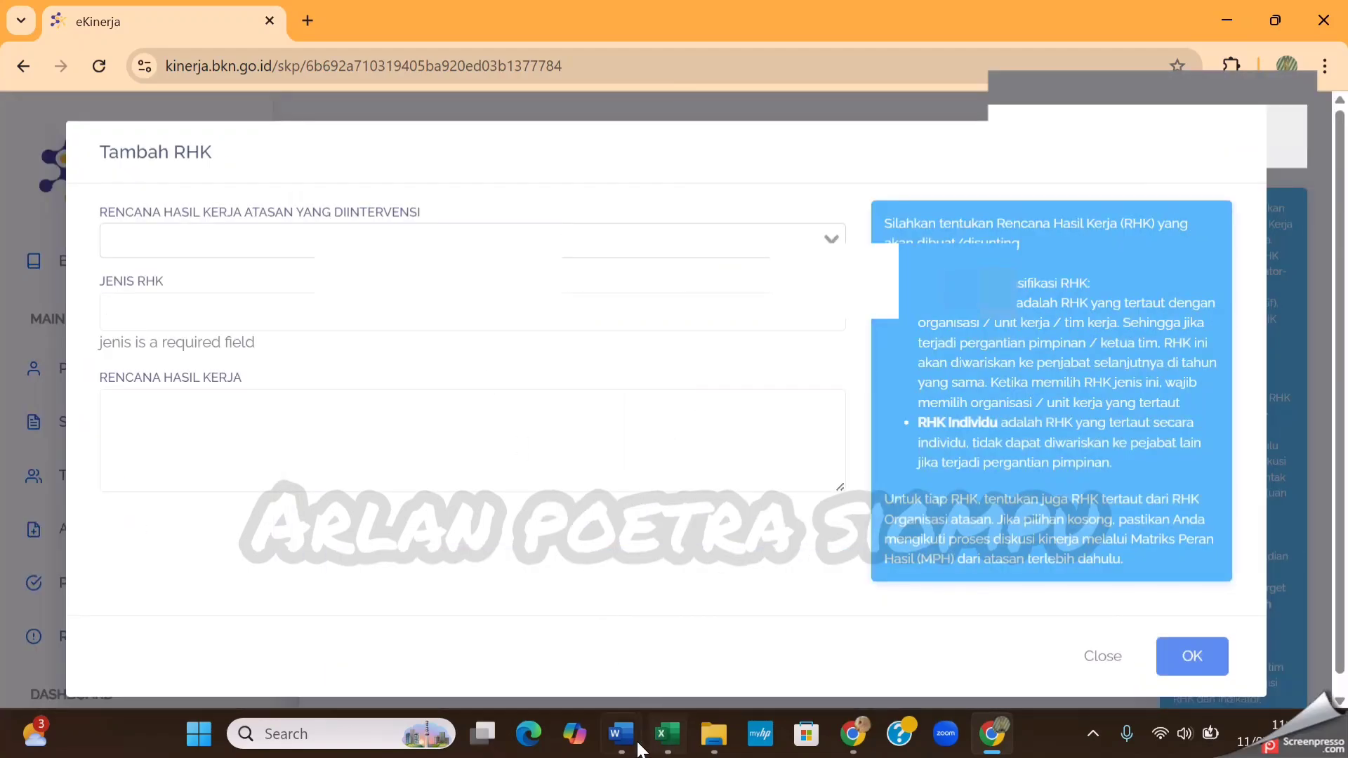
mouse_move(621, 737)
left_click(765, 642)
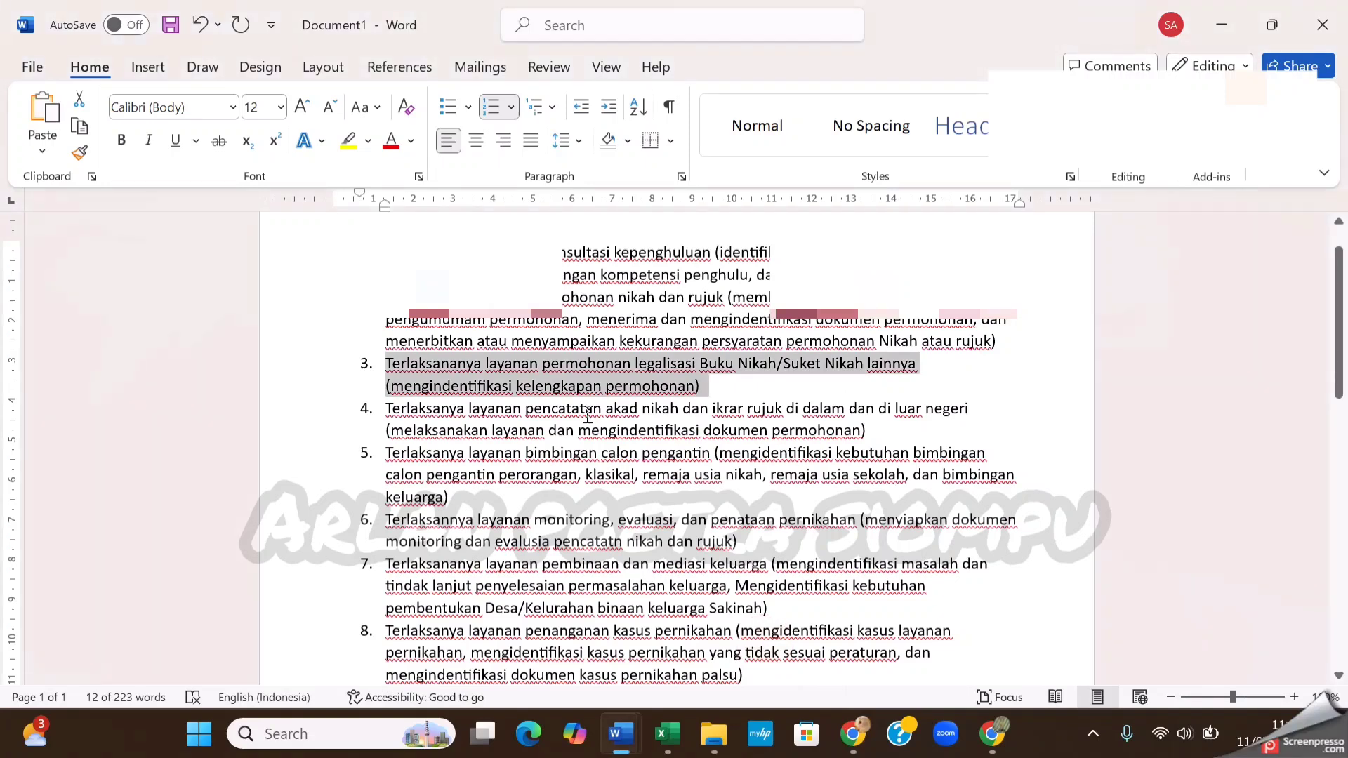
scroll(587, 417, "down", 1)
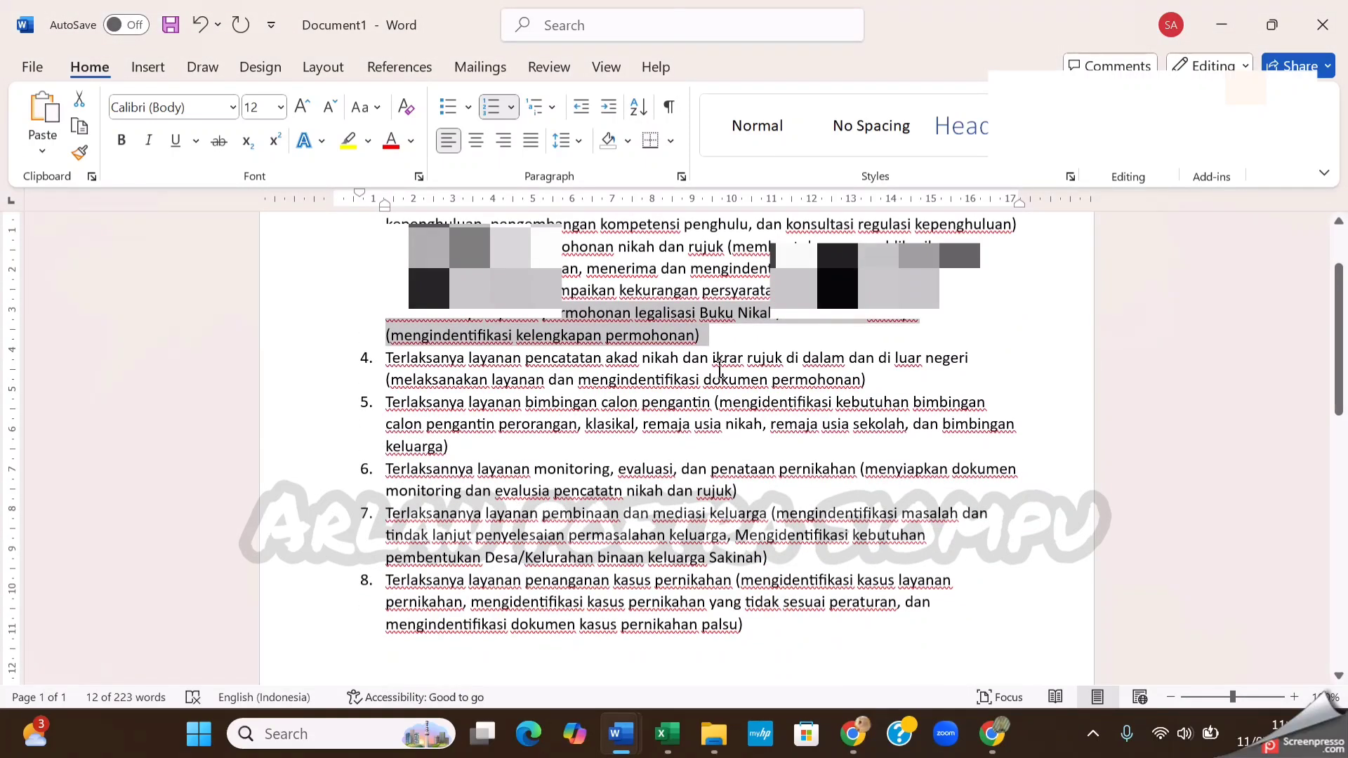
left_click_drag(867, 383, 430, 363)
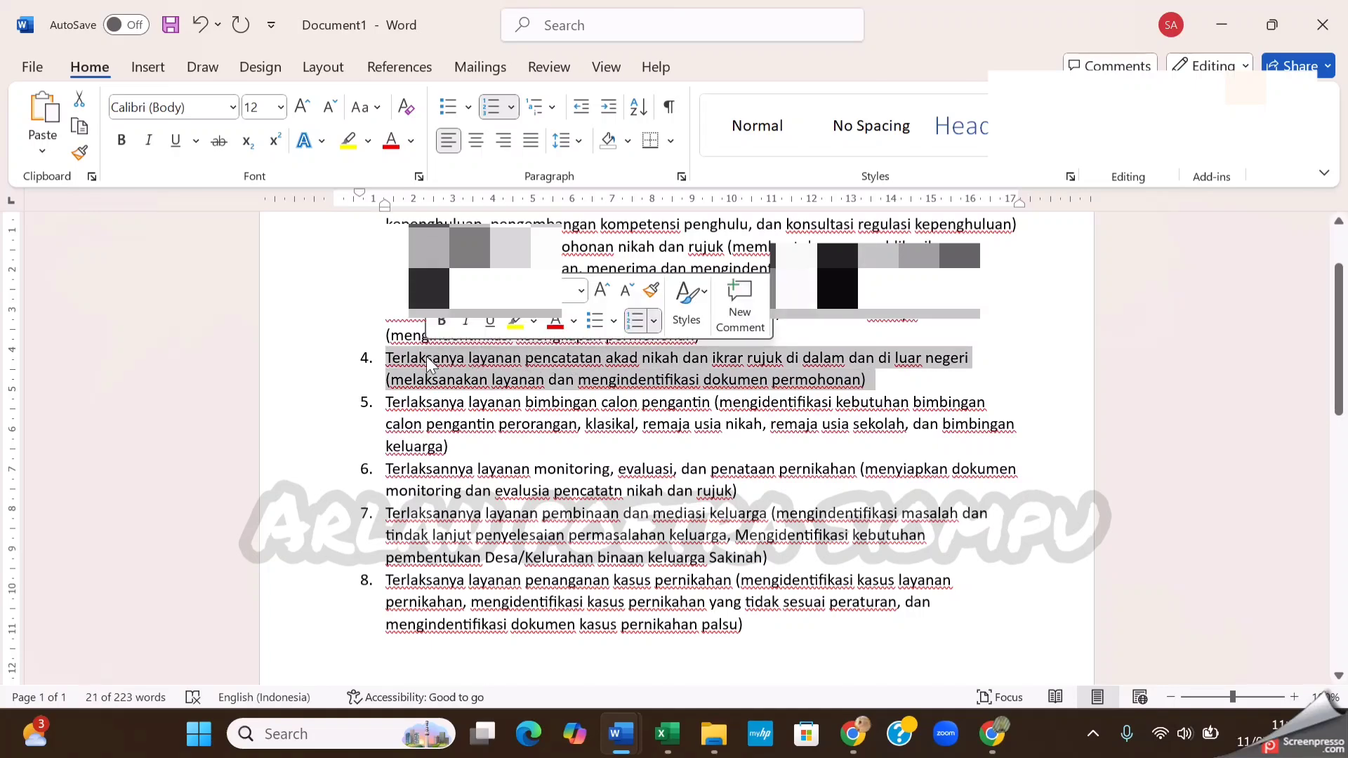
key("ctrl+c")
left_click(992, 734)
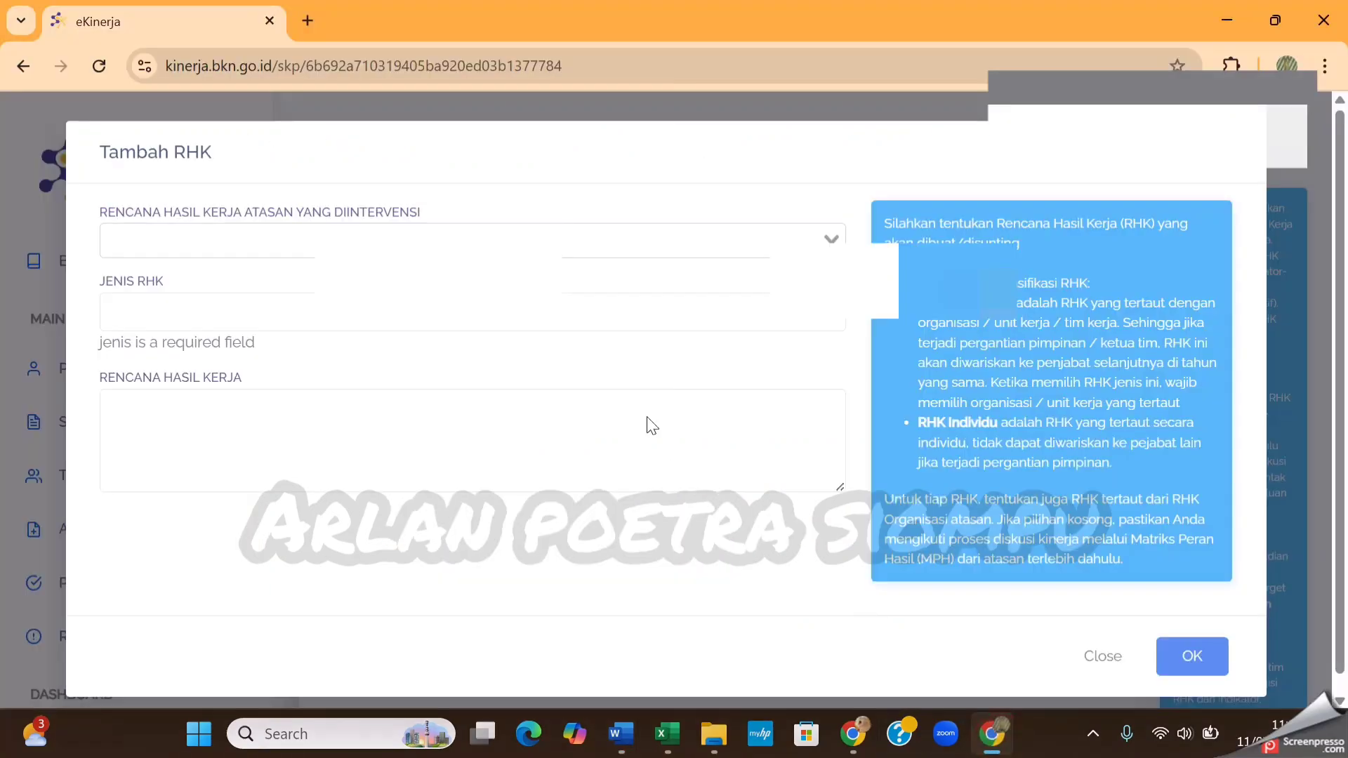
Select the superior plan on kegiatan pelayanan konsultasi nikah atau rujuk for the fourth RHK
left_click(677, 238)
scroll(677, 398, "down", 2)
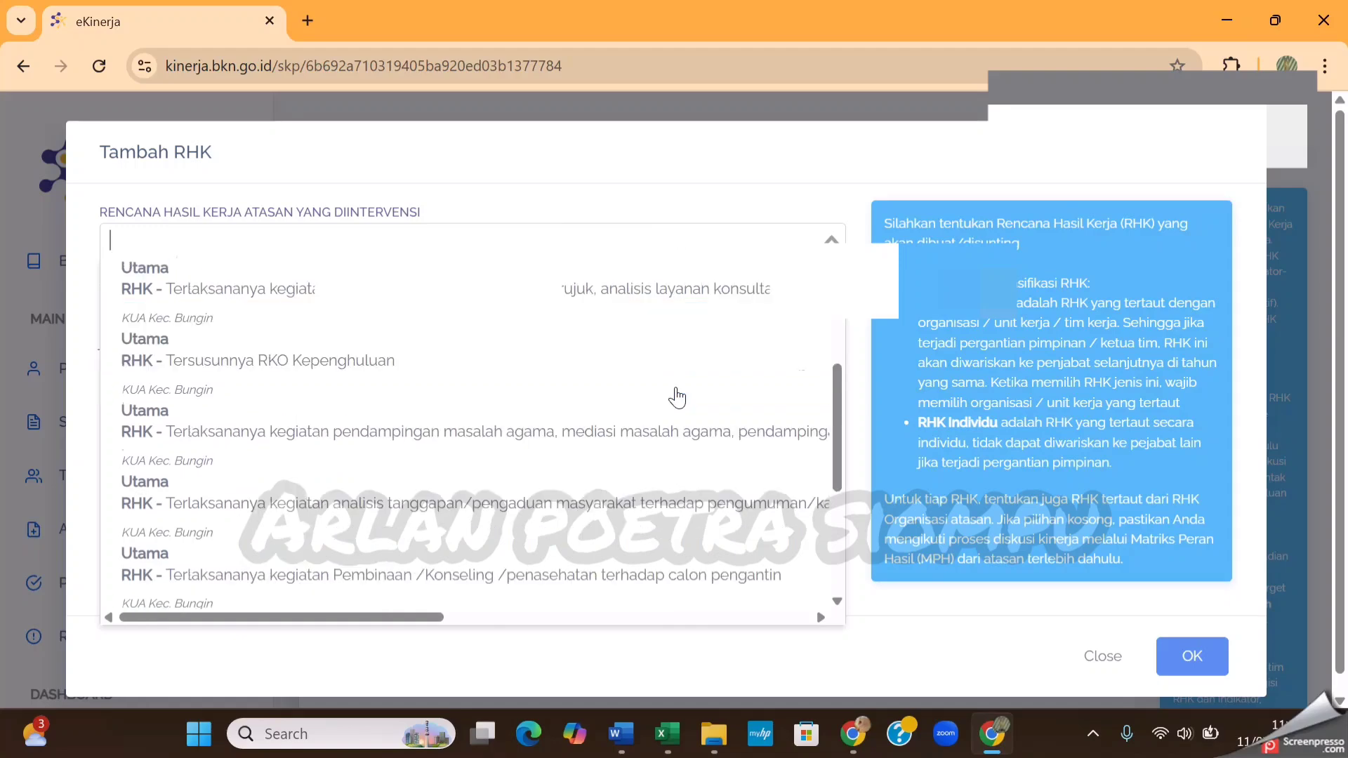
scroll(677, 397, "down", 4)
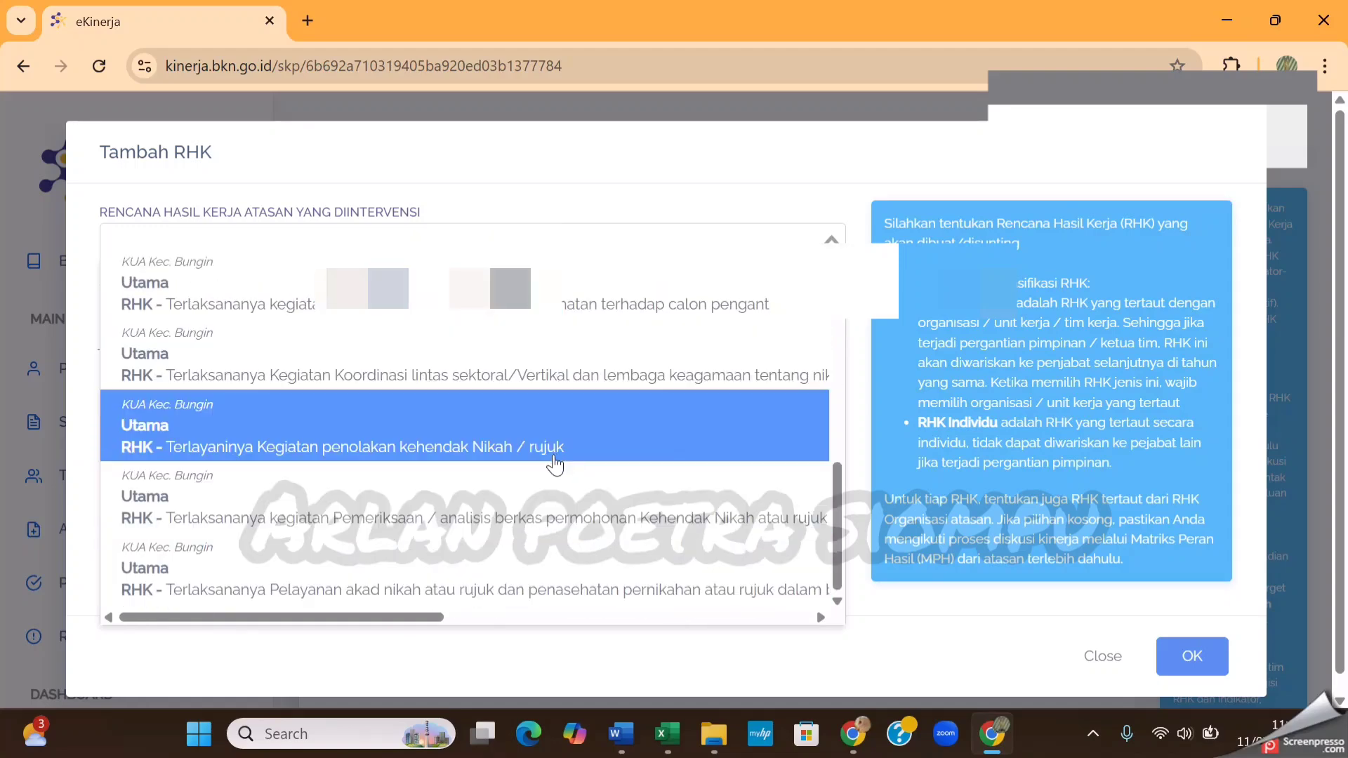
scroll(605, 414, "up", 1)
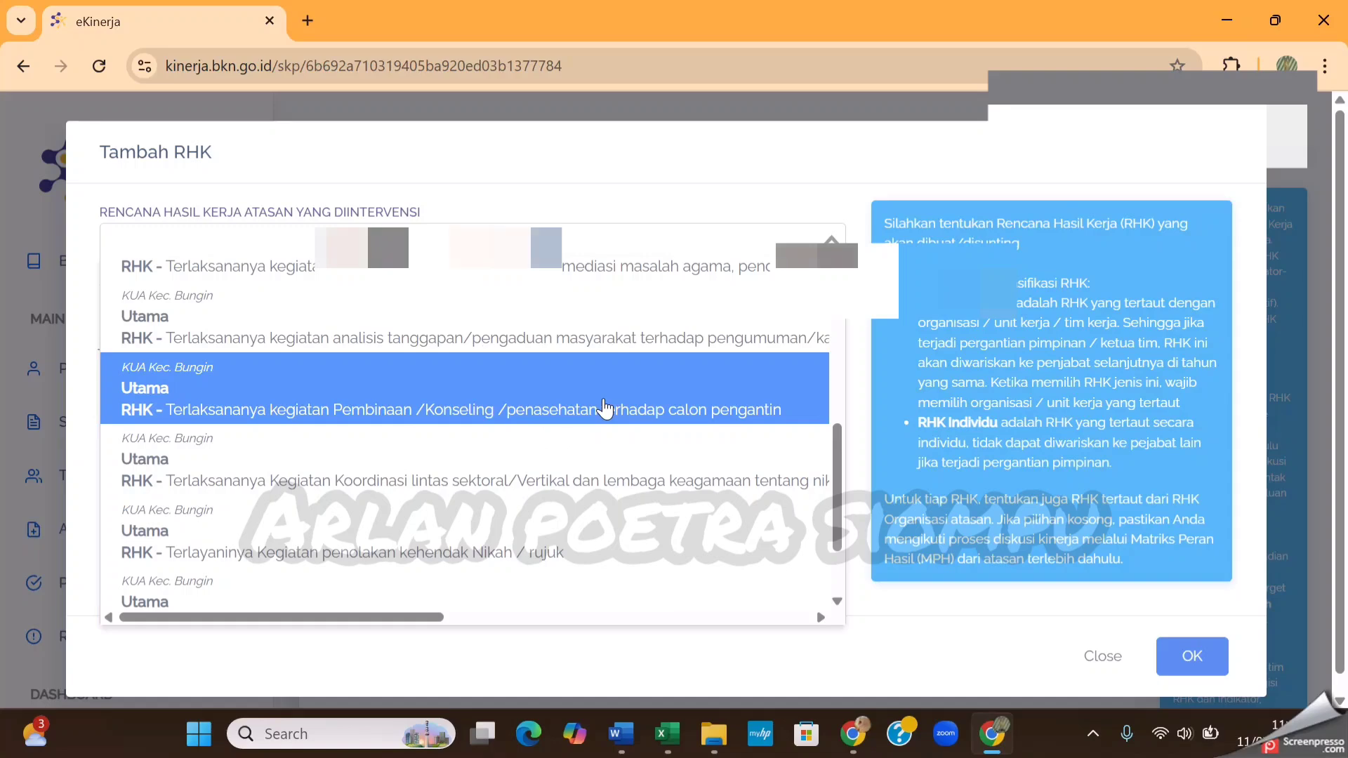
scroll(605, 409, "up", 5)
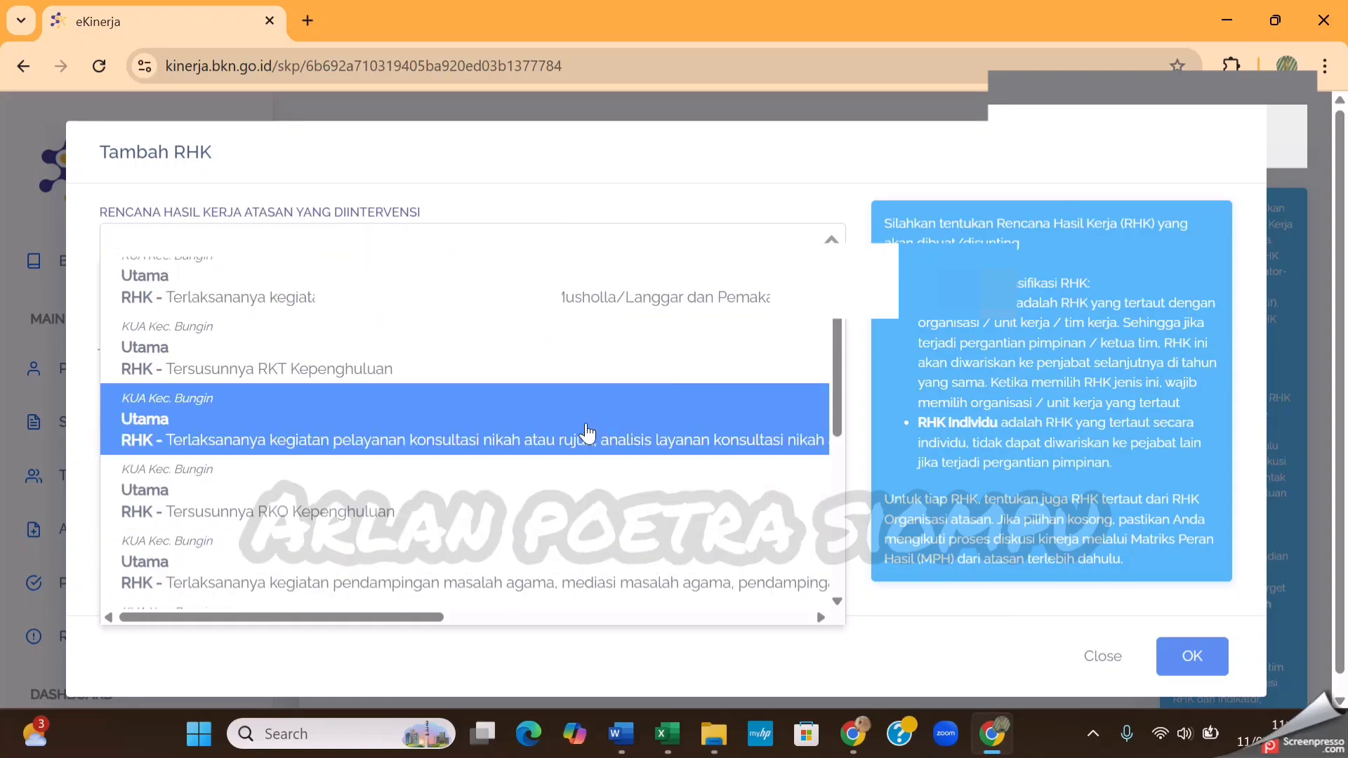
scroll(588, 434, "up", 1)
scroll(586, 439, "down", 6)
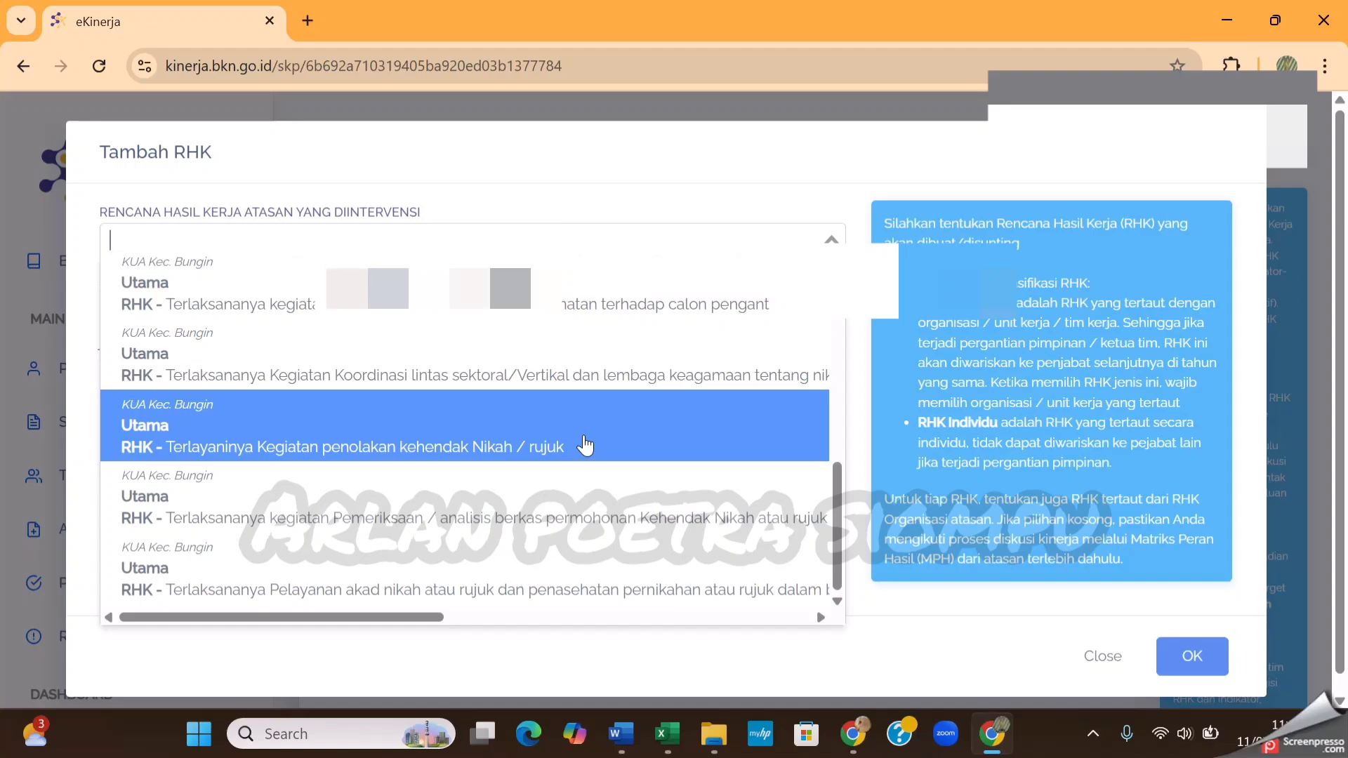
scroll(586, 448, "down", 1)
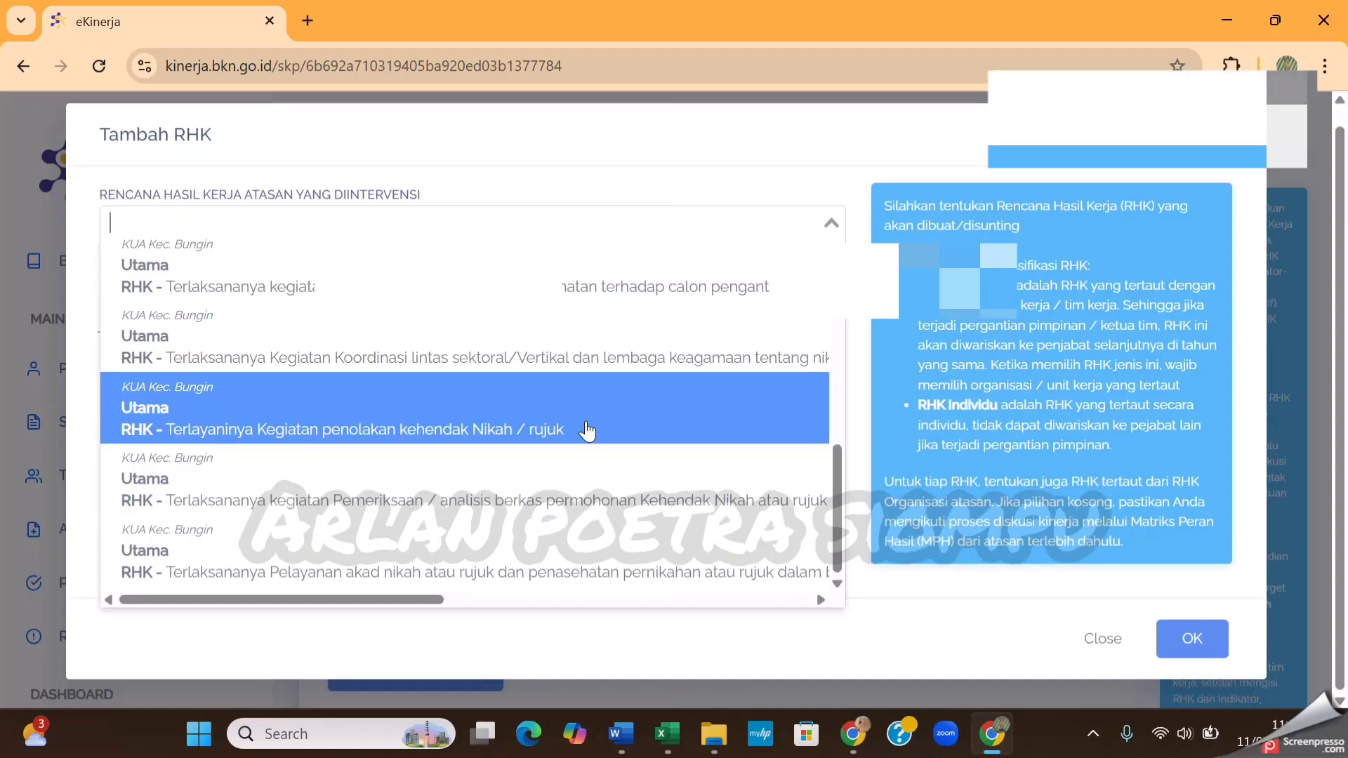
scroll(590, 436, "up", 3)
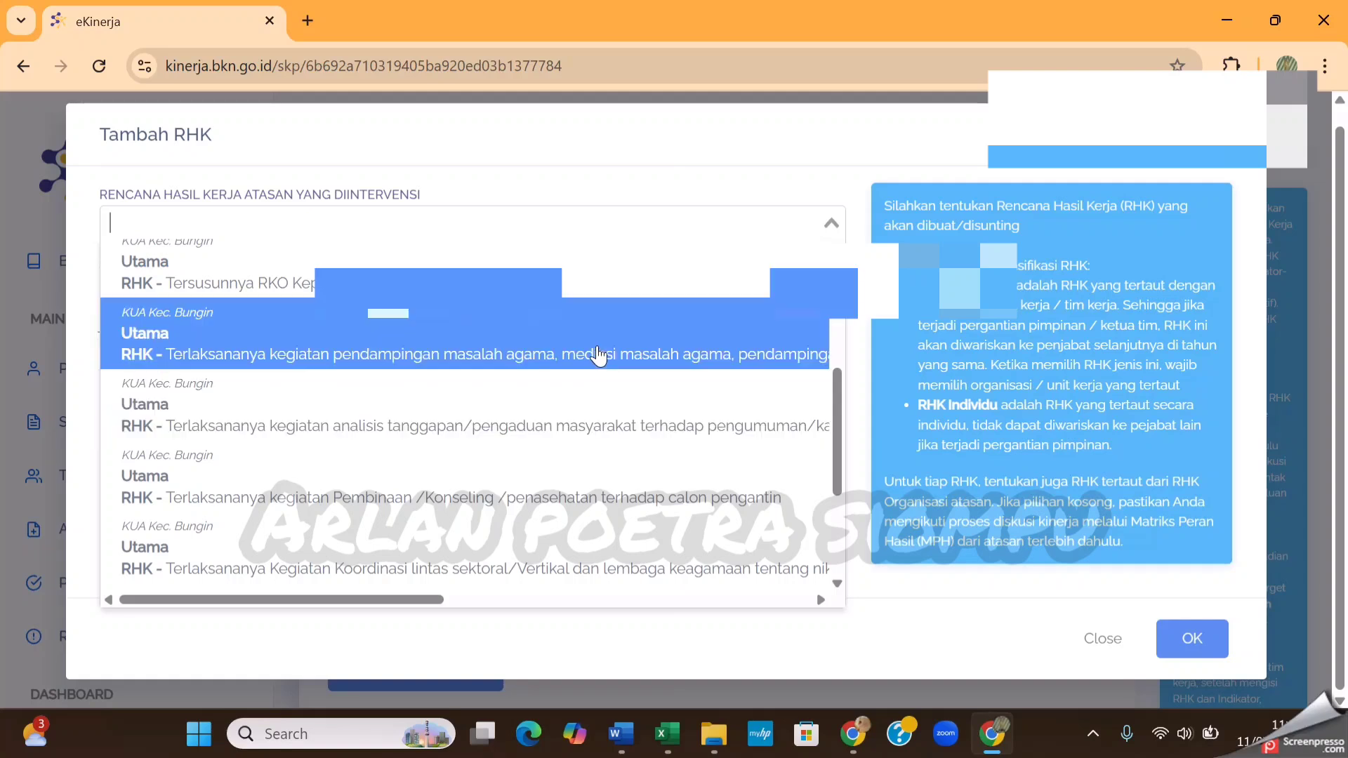
scroll(593, 368, "up", 2)
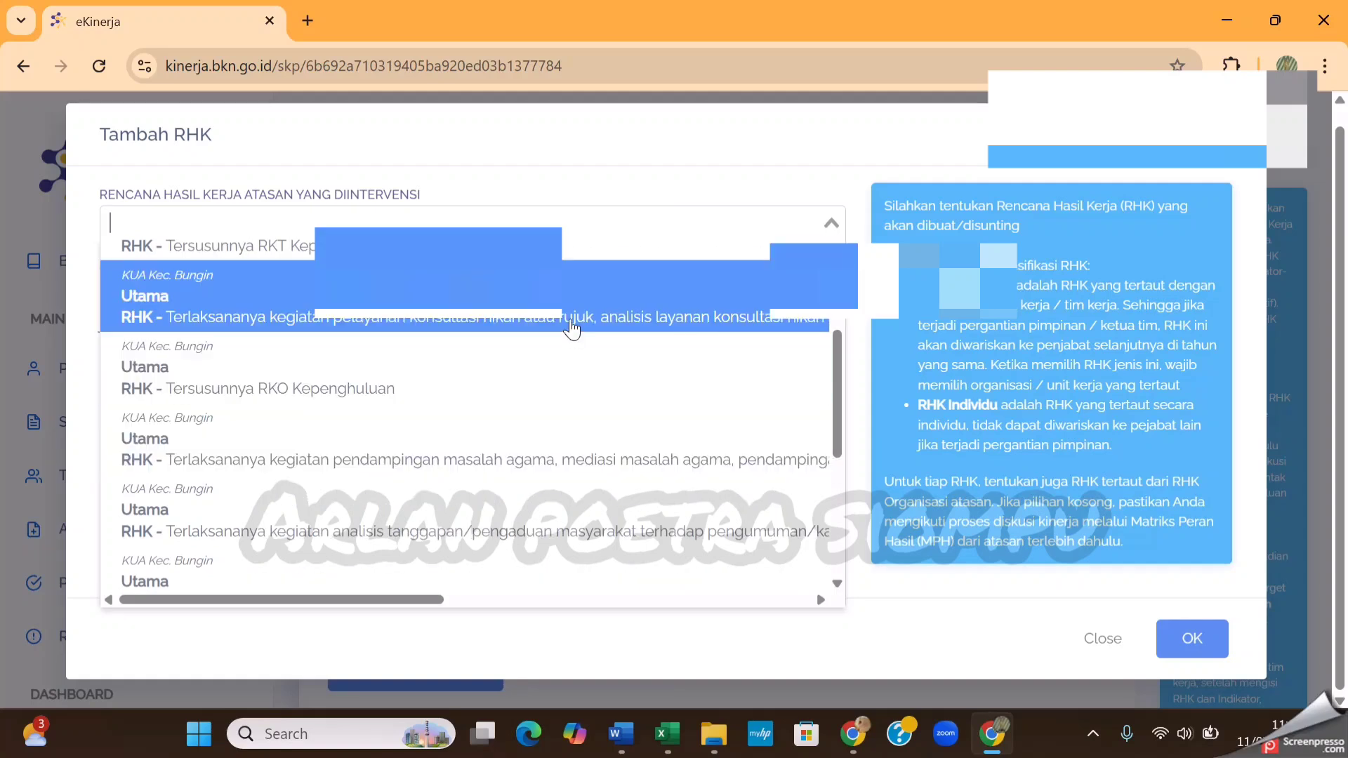
left_click(570, 318)
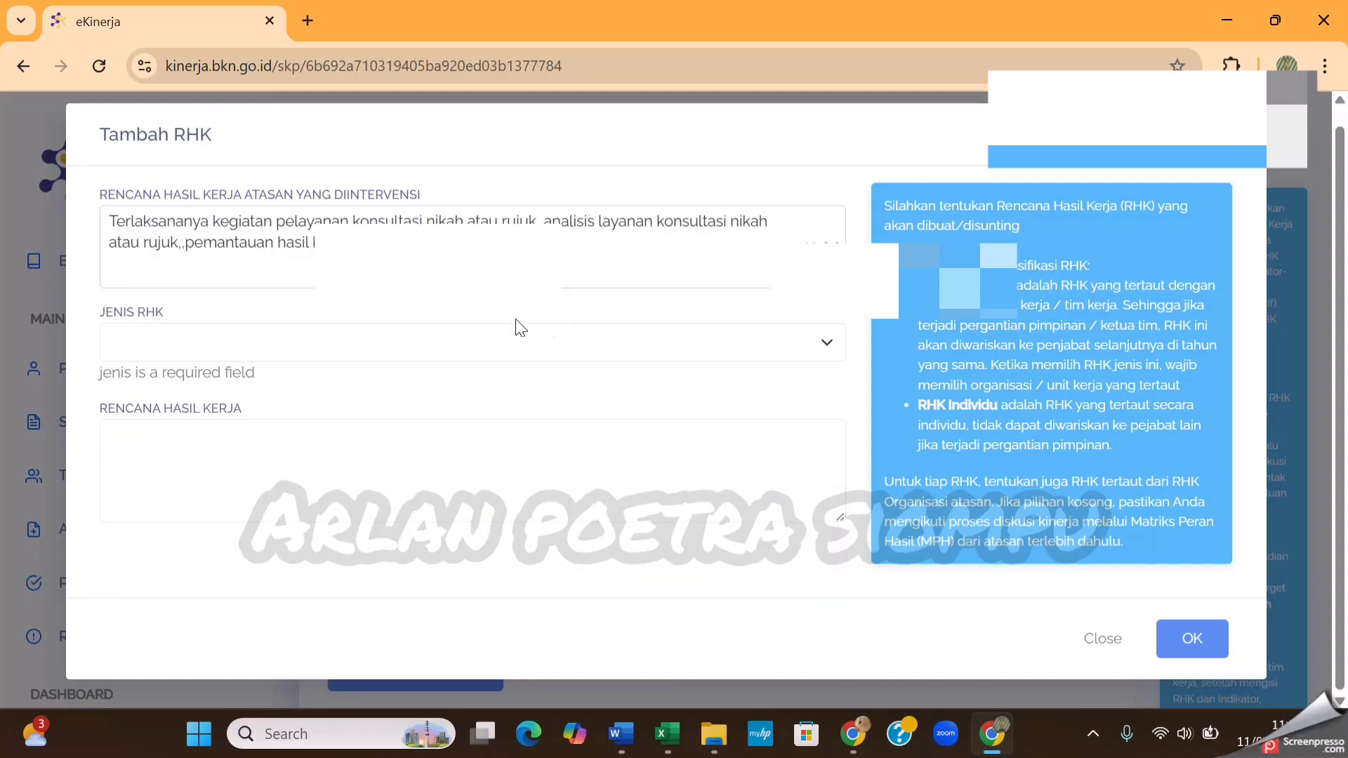
Set Jenis RHK to Utama and paste the copied item 4 on pencatatan akad nikah dan ikrar rujuk into Rencana Hasil Kerja
left_click(427, 358)
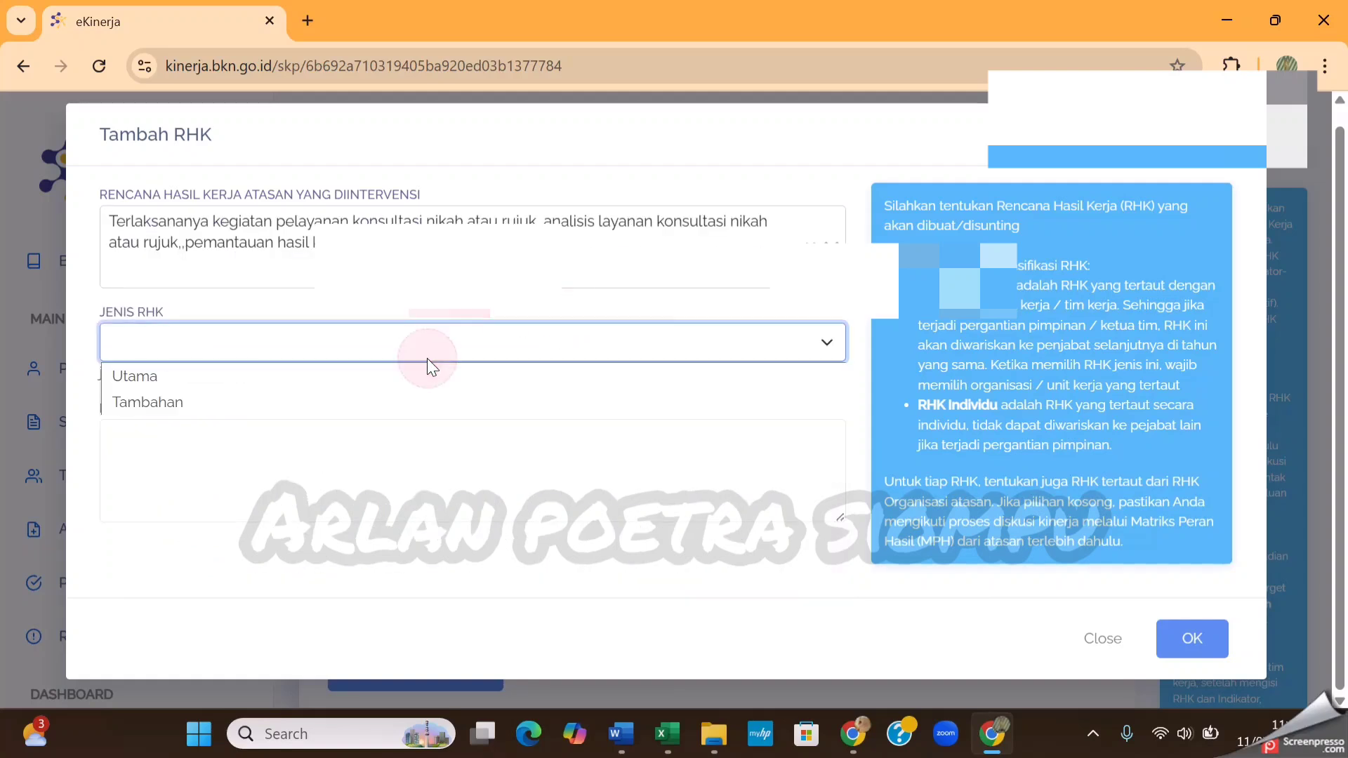
left_click(268, 377)
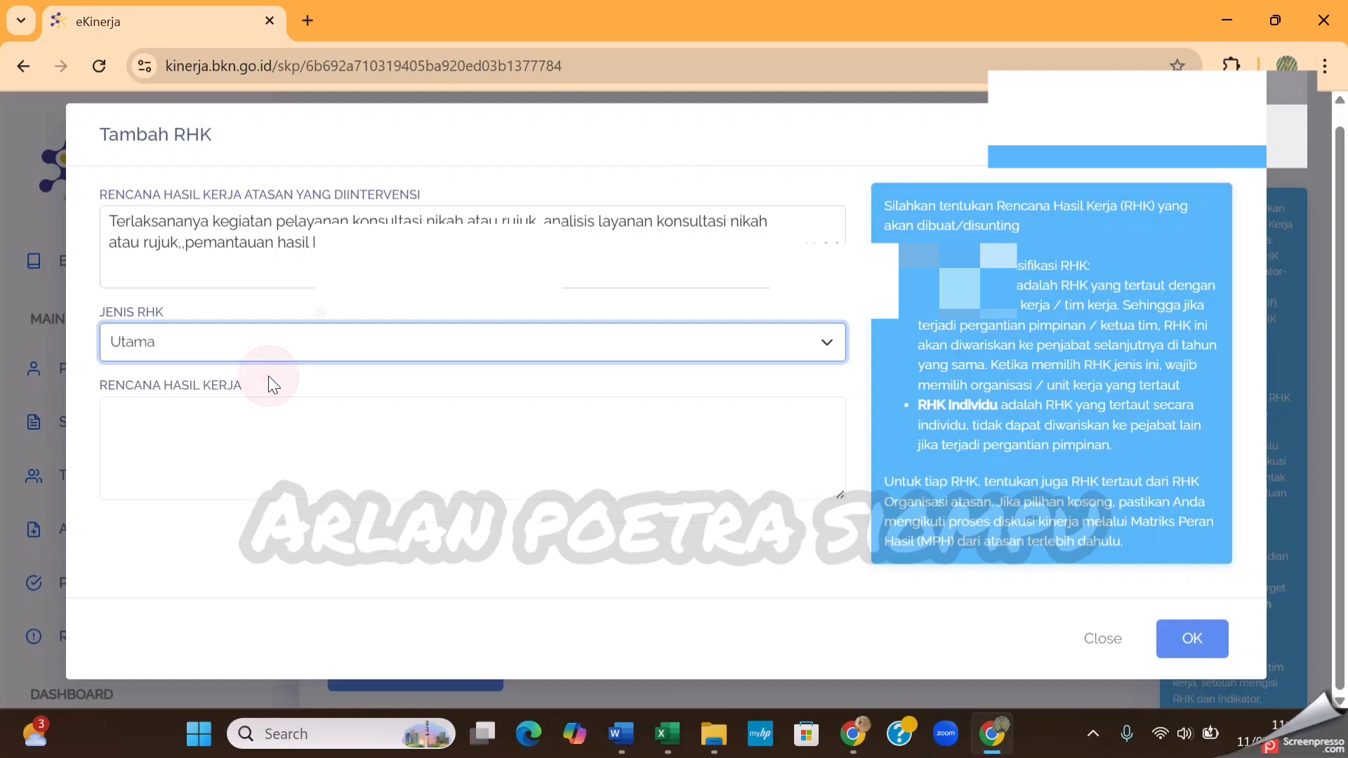
left_click(271, 427)
key("ctrl+v")
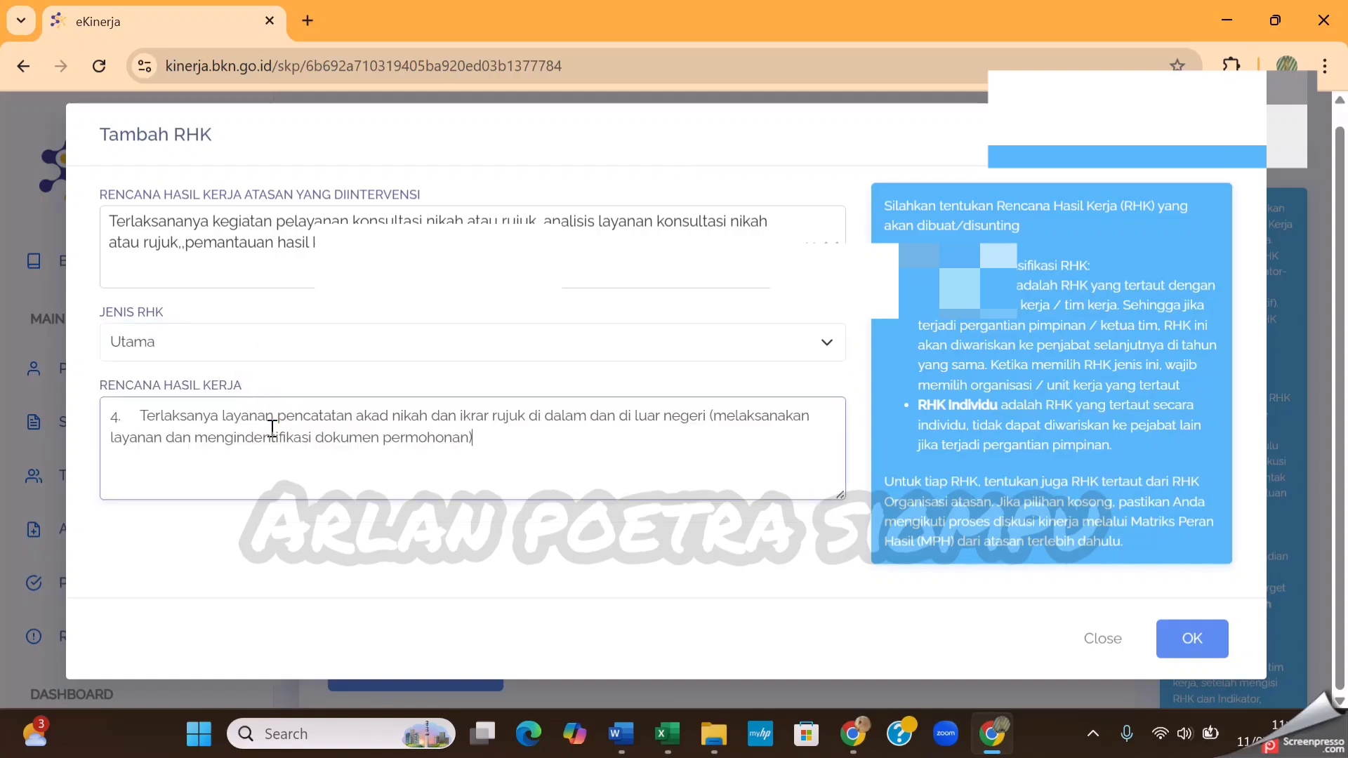
Remove the leading "4." and its spacing from the Rencana Hasil Kerja text
left_click(142, 416)
key("BackSpace")
key("BackSpace")
key("BackSpace")
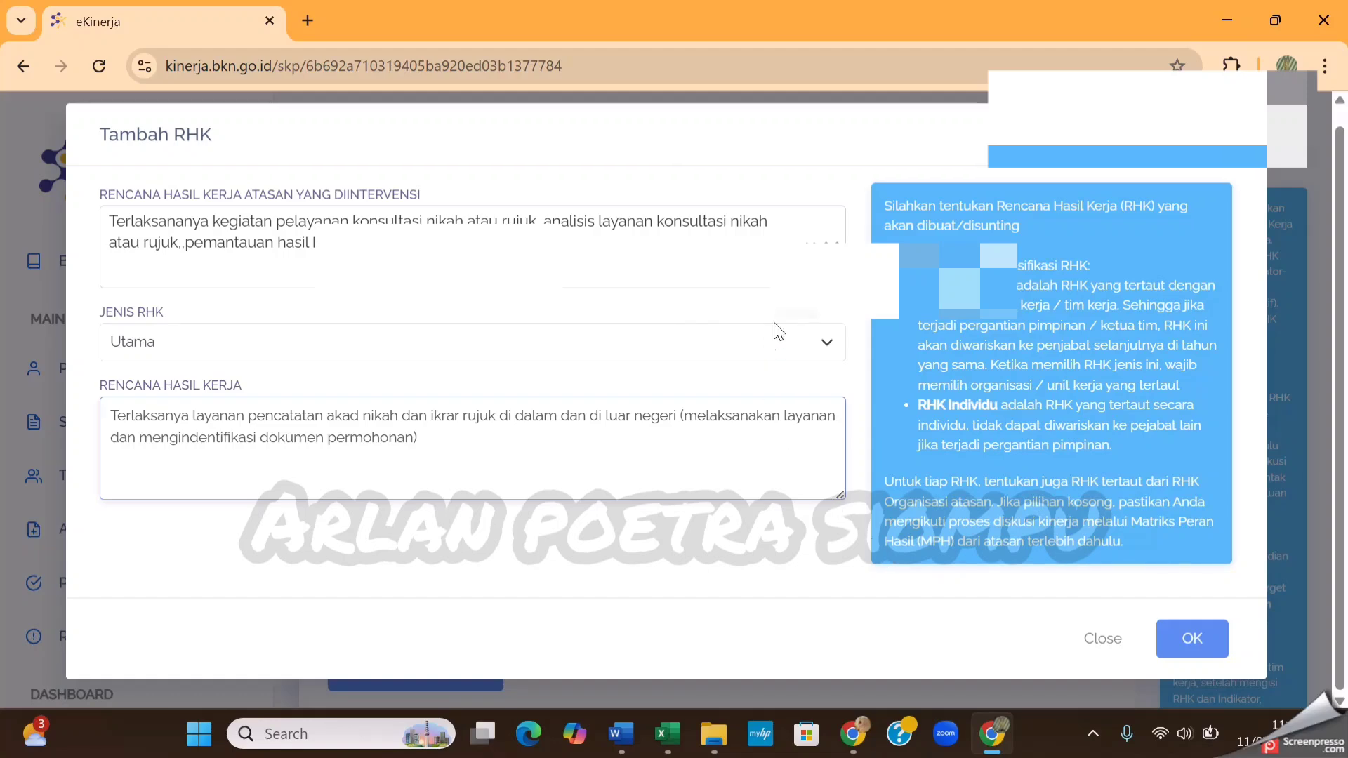
Change the superior plan to Terlaksananya Pelayanan akad nikah atau rujuk dan penasehatan pernikahan and save the fourth RHK
left_click(836, 250)
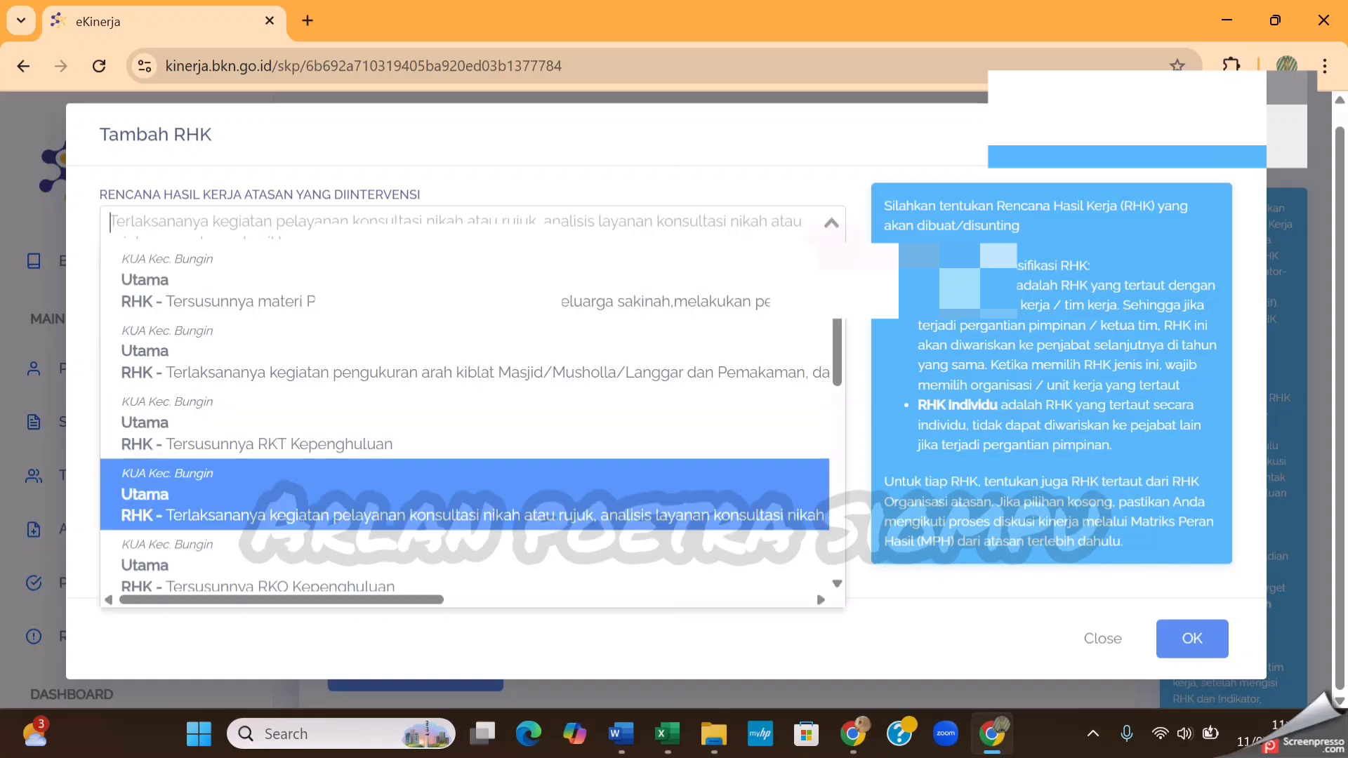
scroll(709, 406, "down", 5)
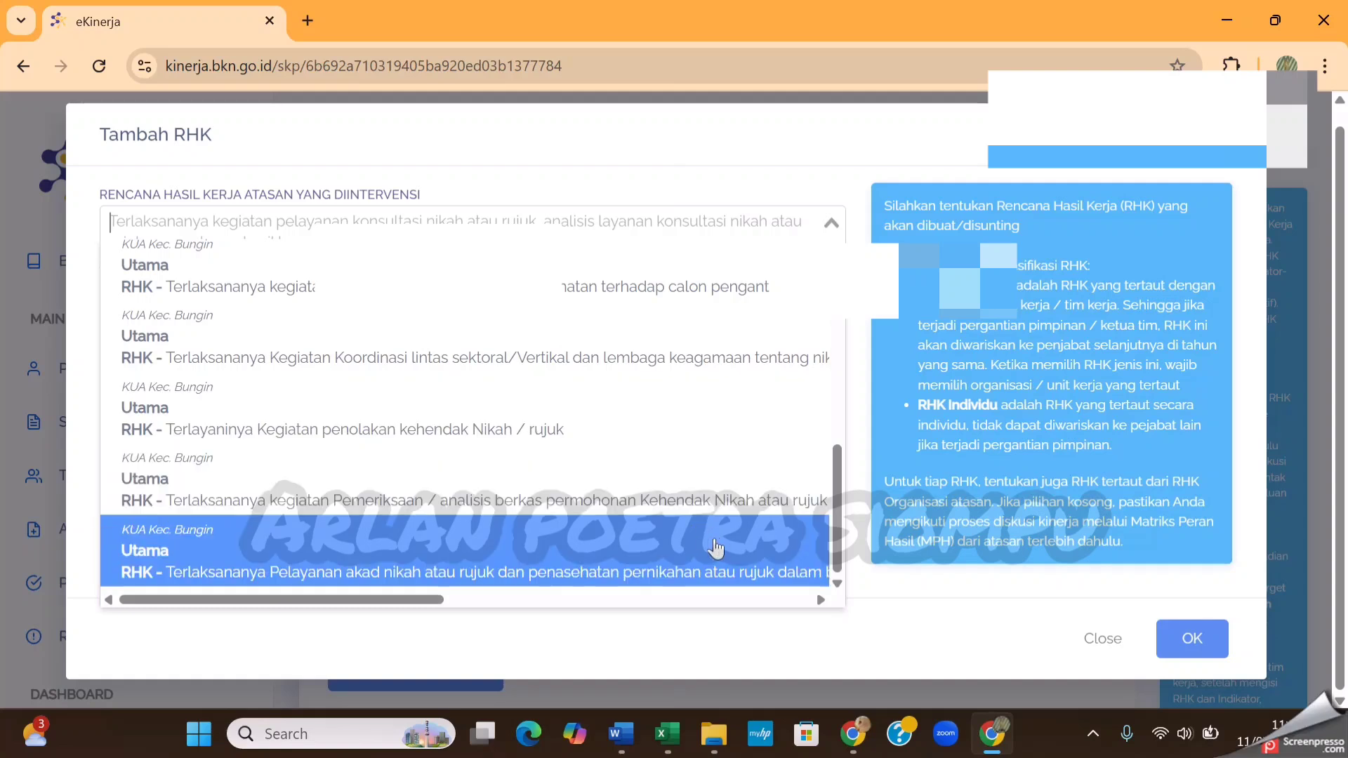
left_click(667, 570)
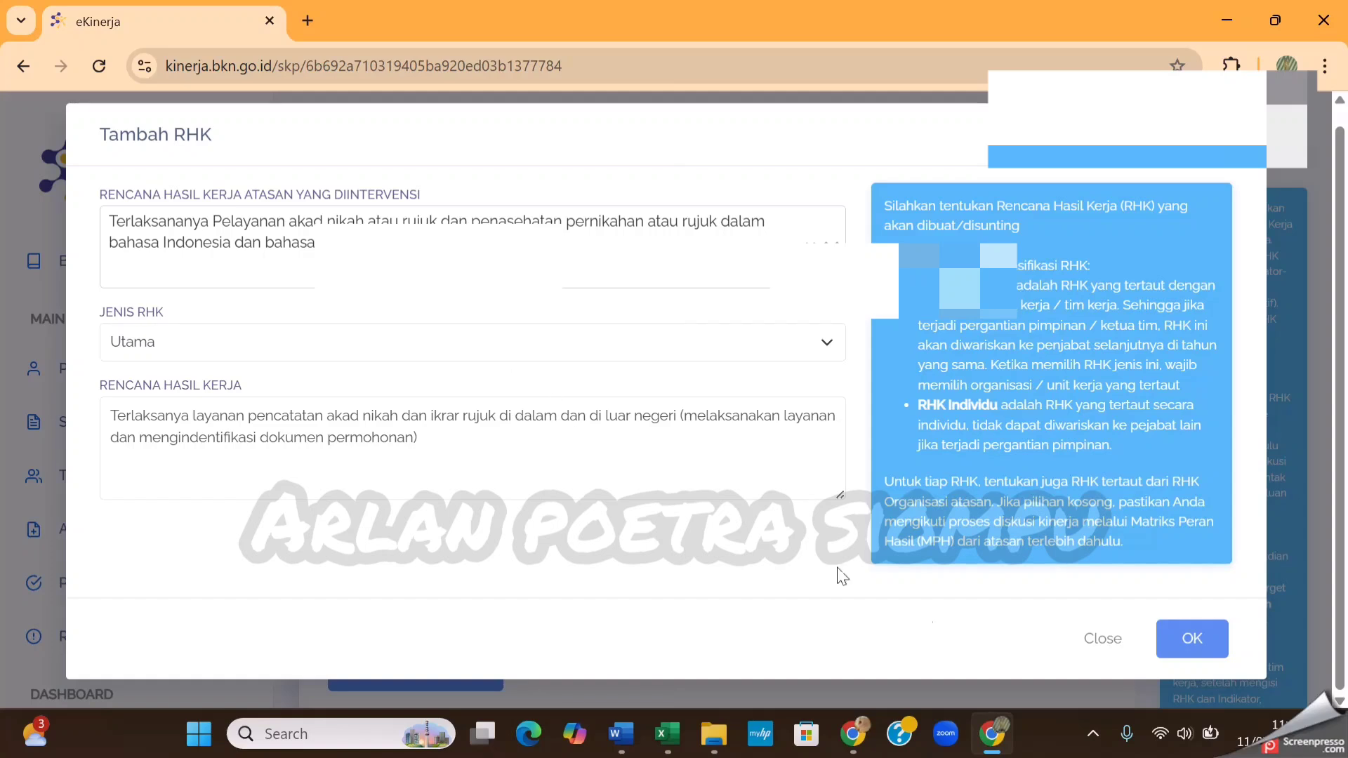
left_click(1179, 641)
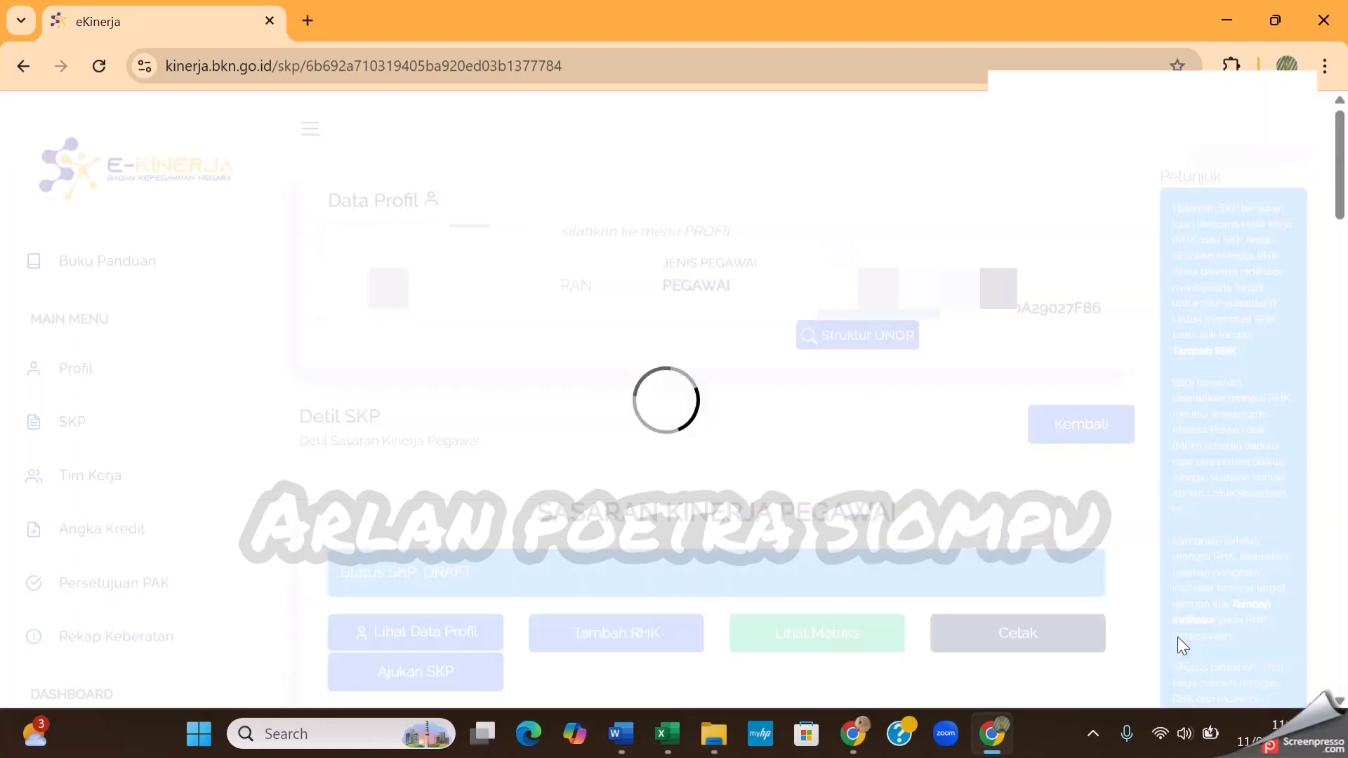
Start adding a fifth RHK, copy item 5 on layanan bimbingan calon pengantin from Document1 in Word, and return to eKinerja
left_click(674, 634)
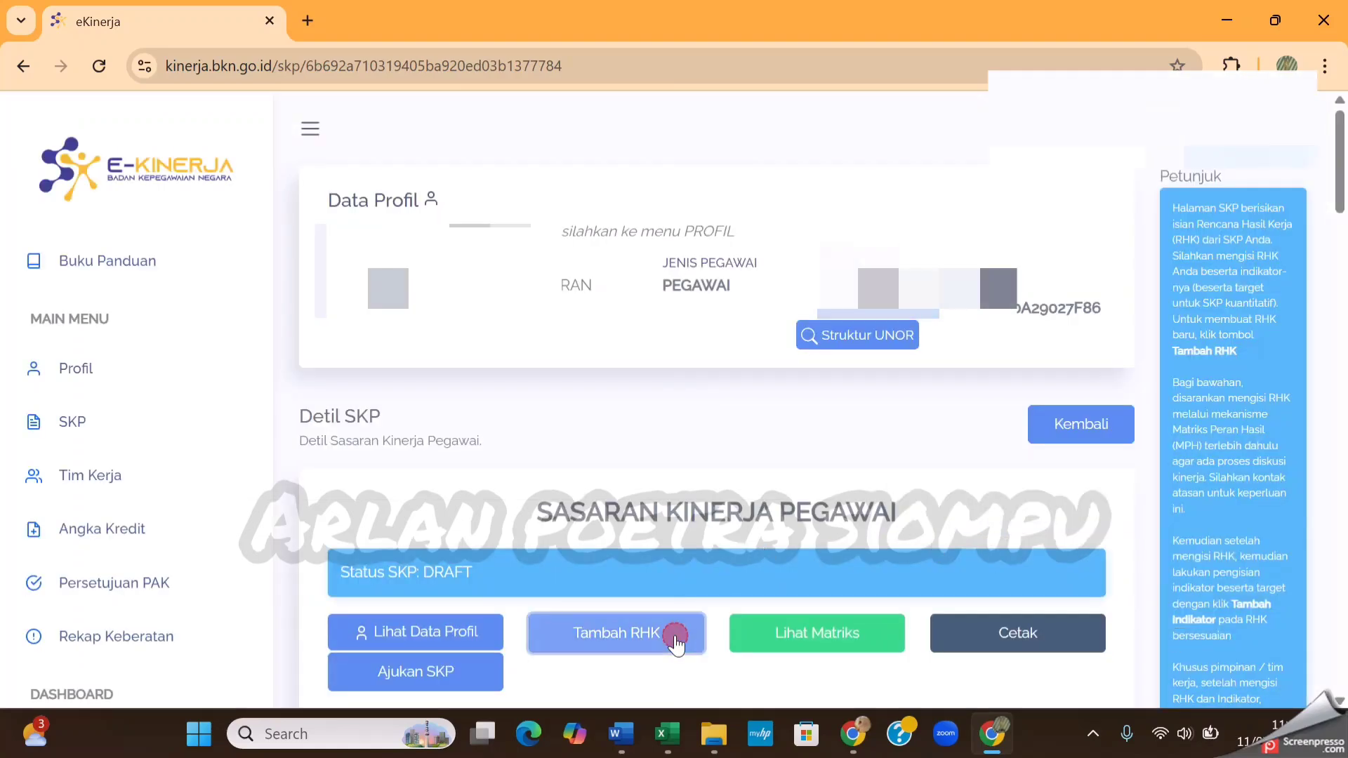
mouse_move(608, 740)
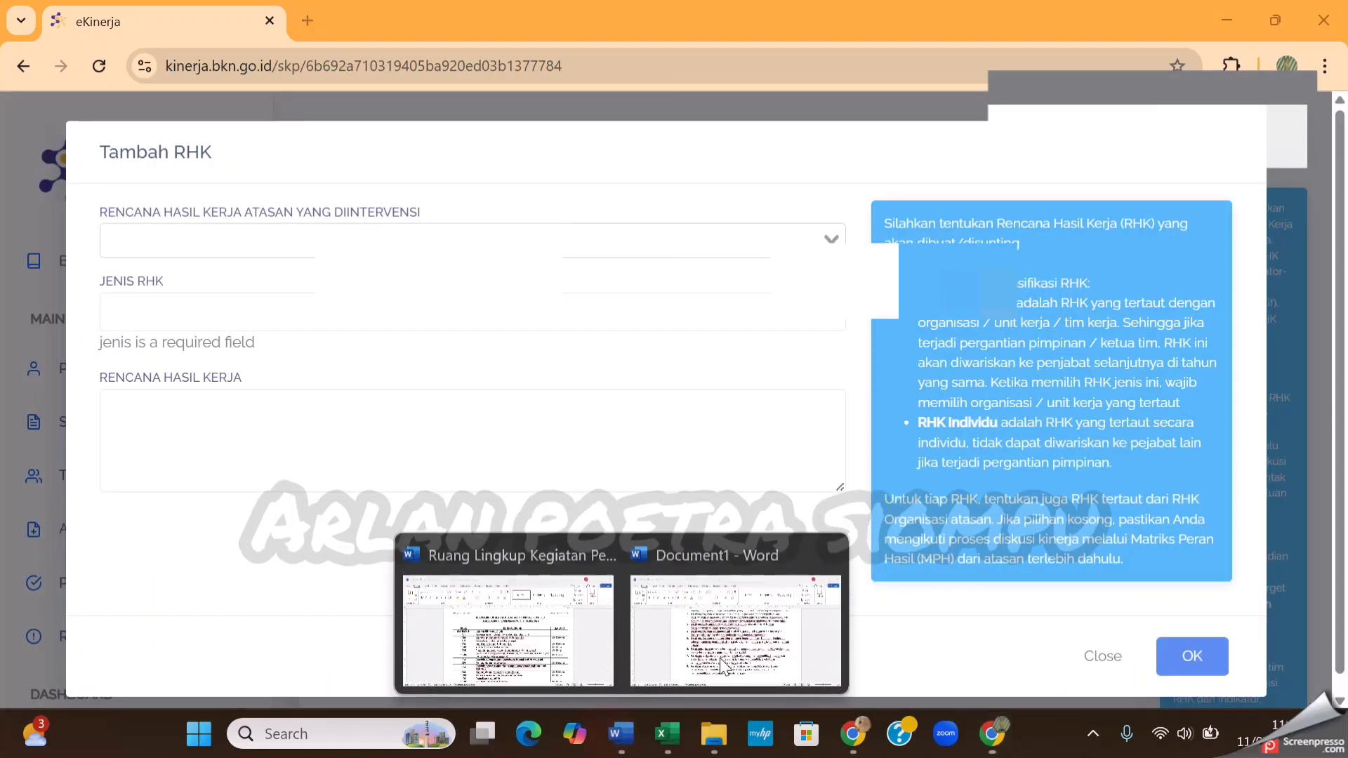
left_click(719, 658)
triple_click(536, 364)
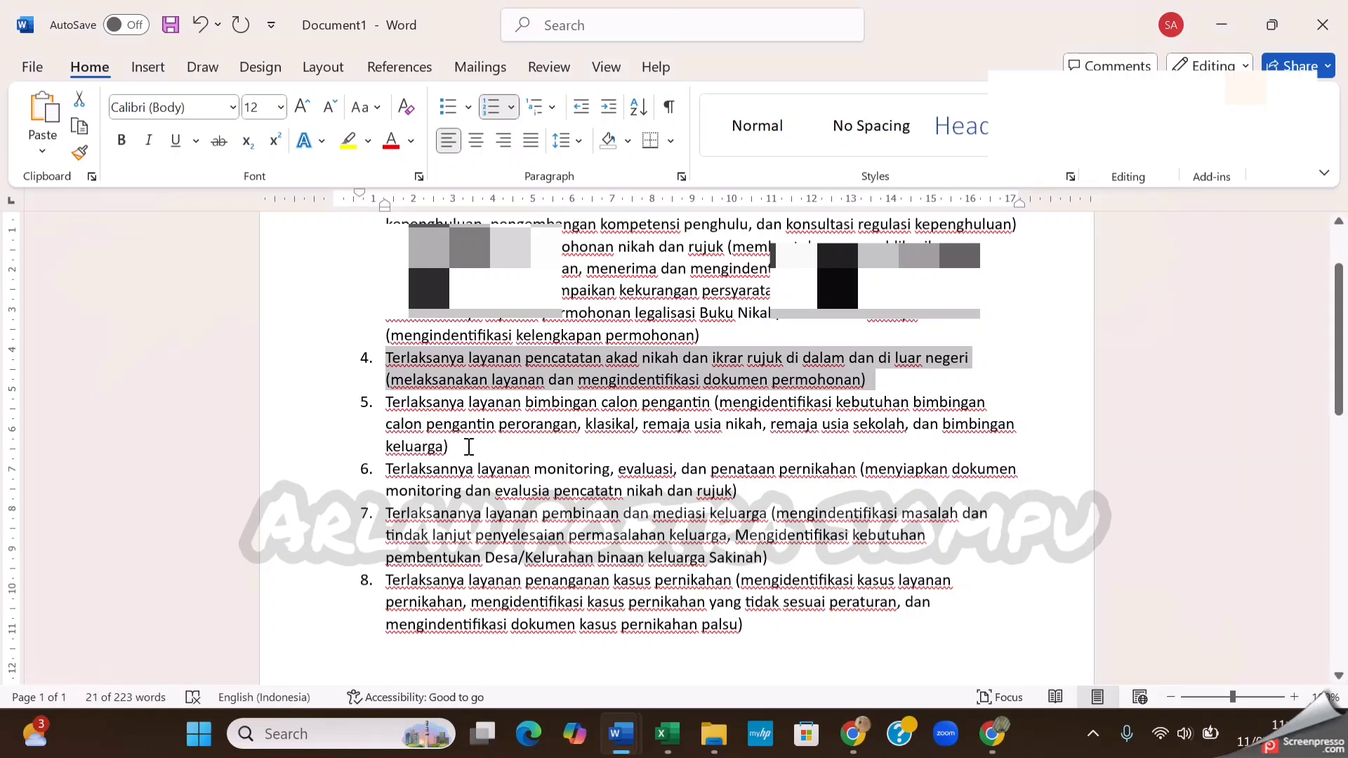
triple_click(455, 447)
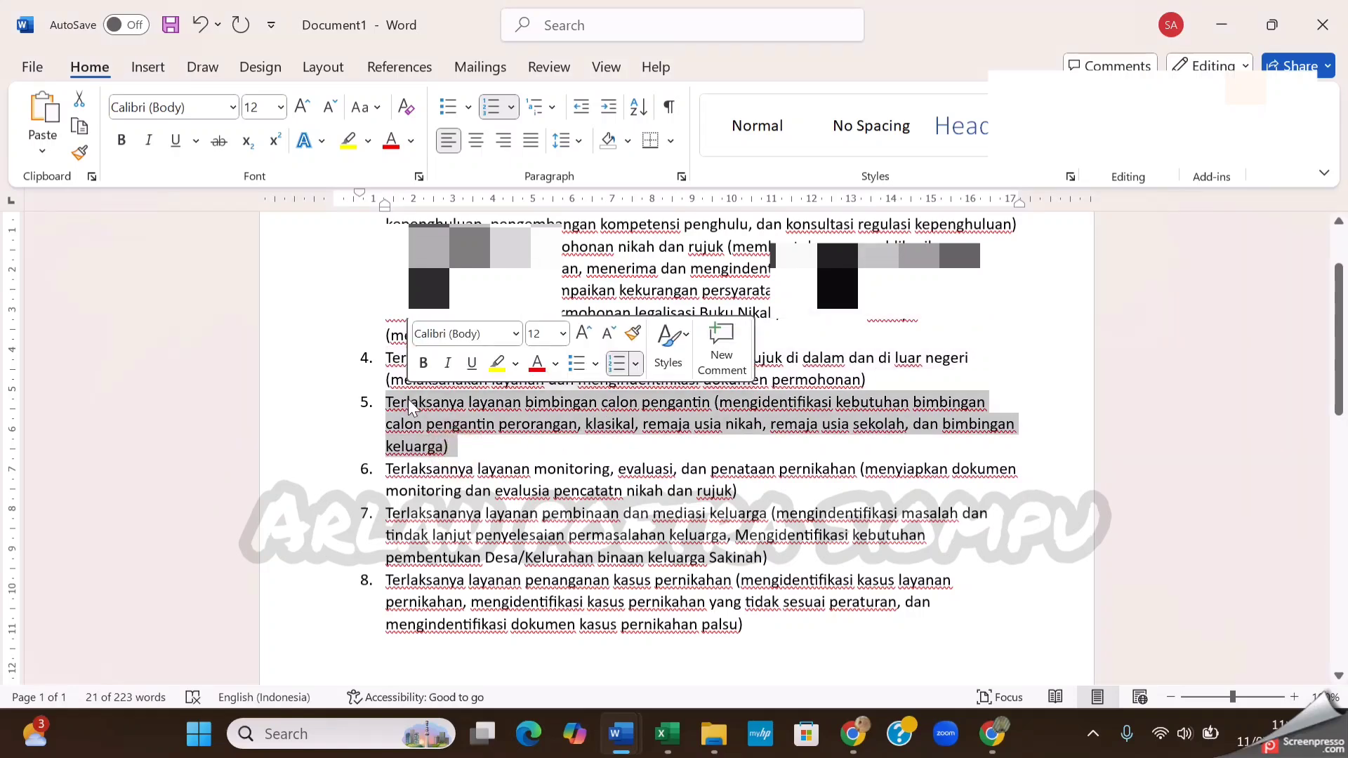
key("ctrl+c")
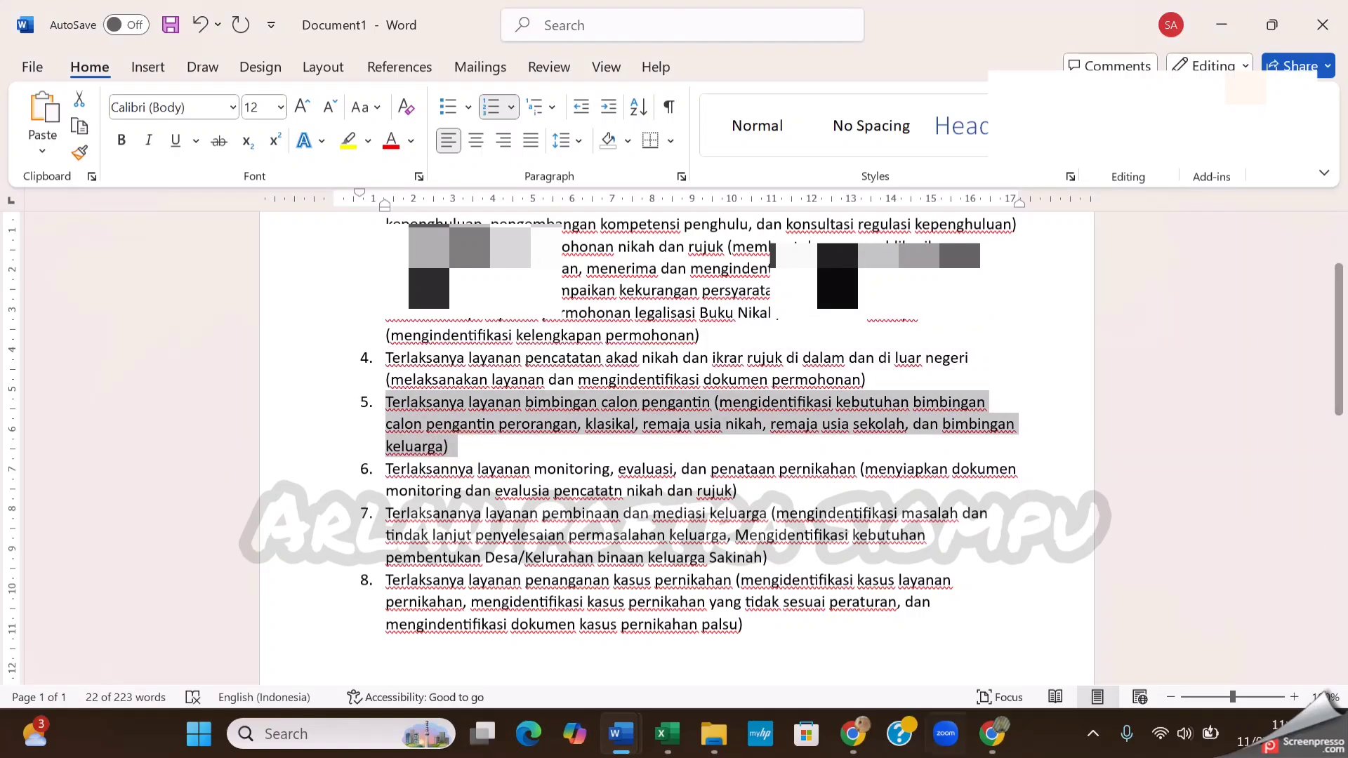
left_click(993, 741)
Select the superior plan on Pembinaan /Konseling /penasehatan terhadap calon pengantin and set Jenis RHK to Utama
left_click(826, 233)
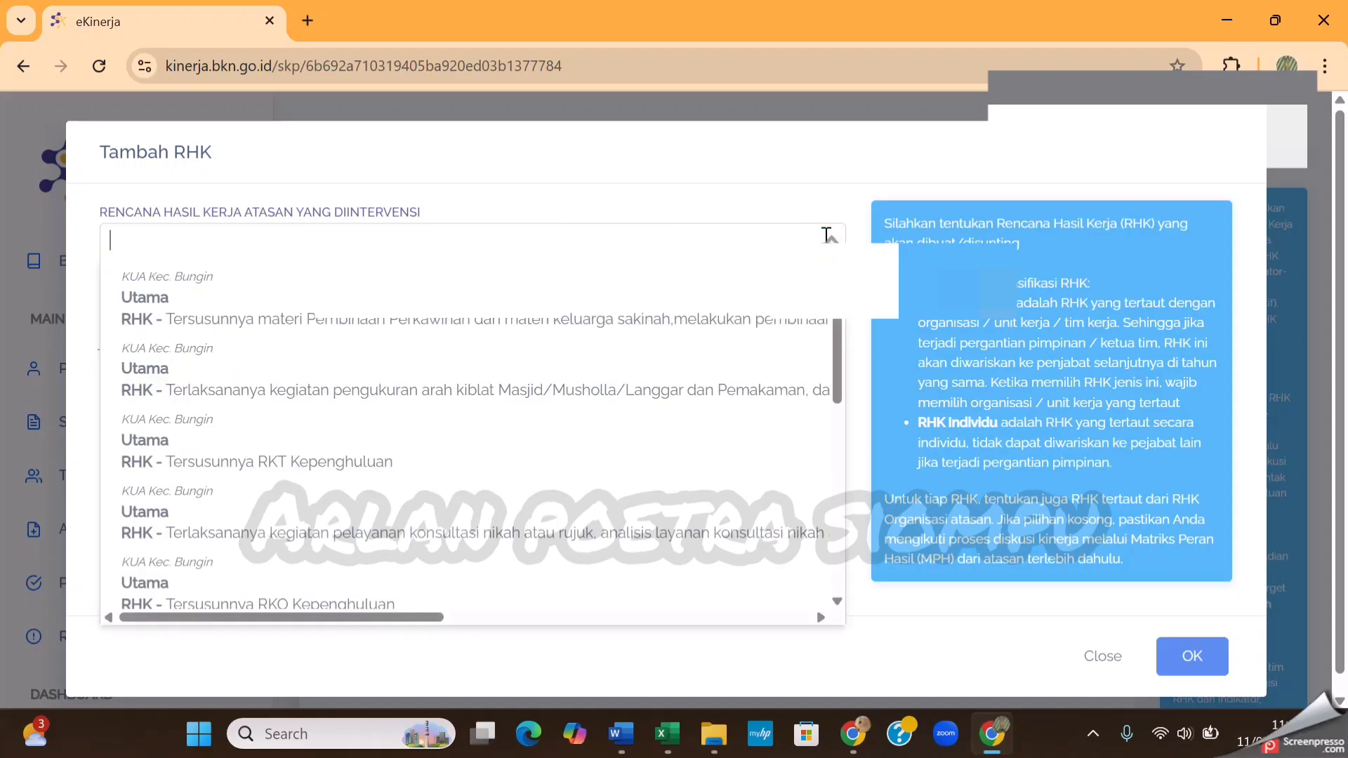
scroll(700, 406, "down", 3)
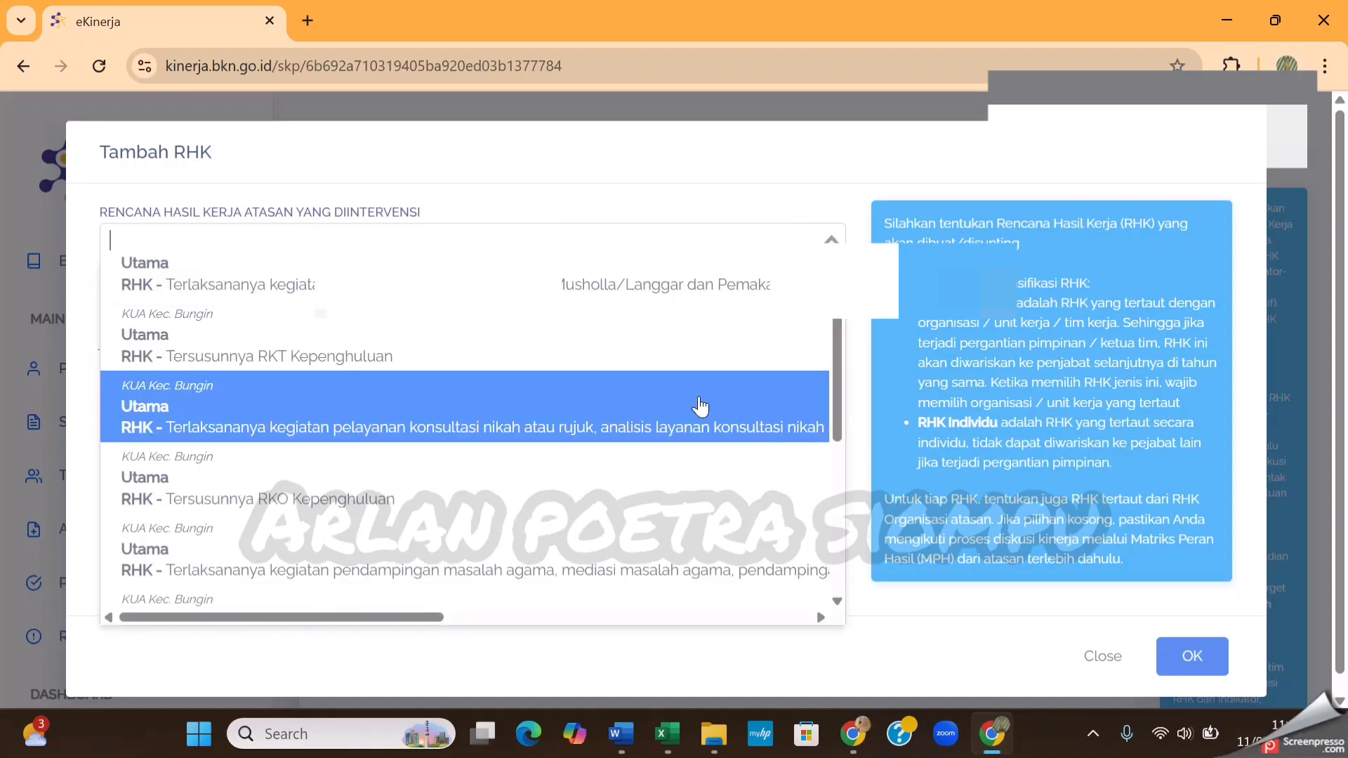
scroll(700, 406, "down", 3)
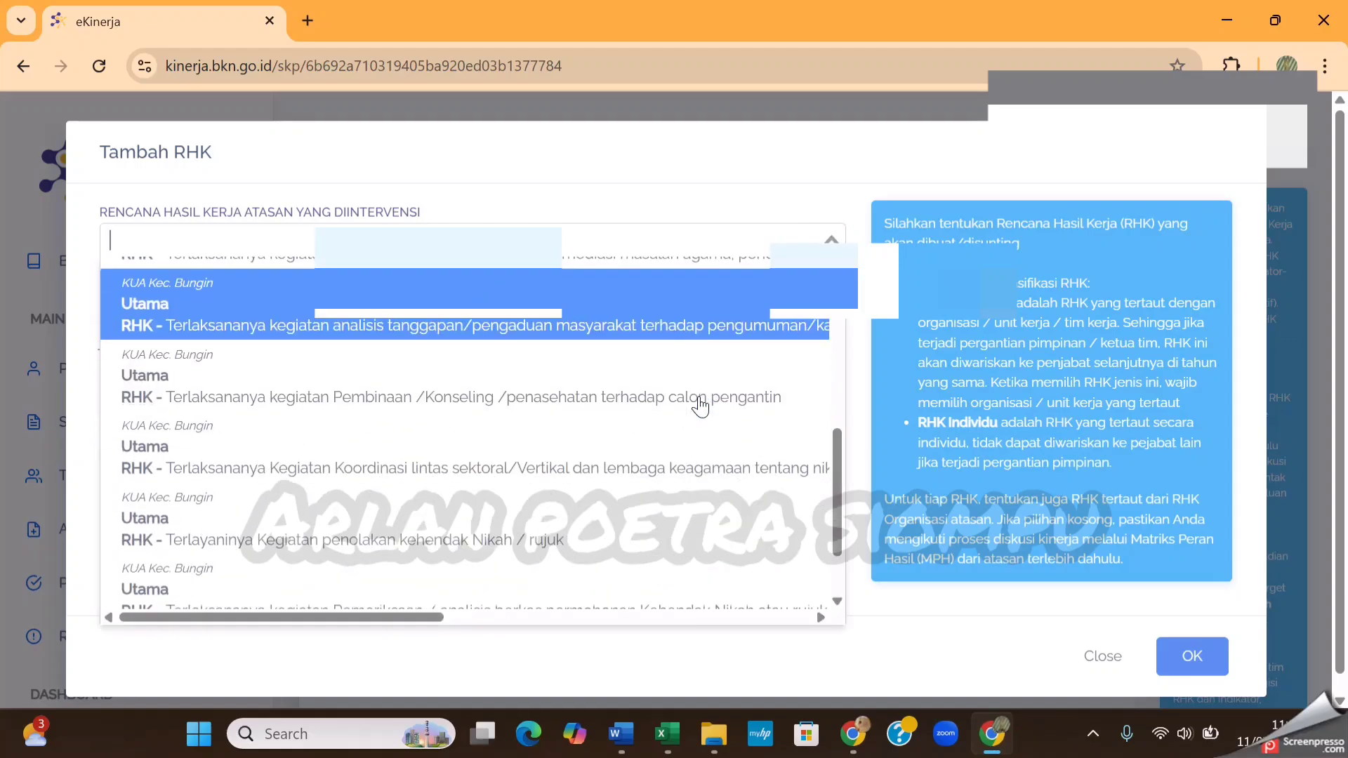
left_click(669, 394)
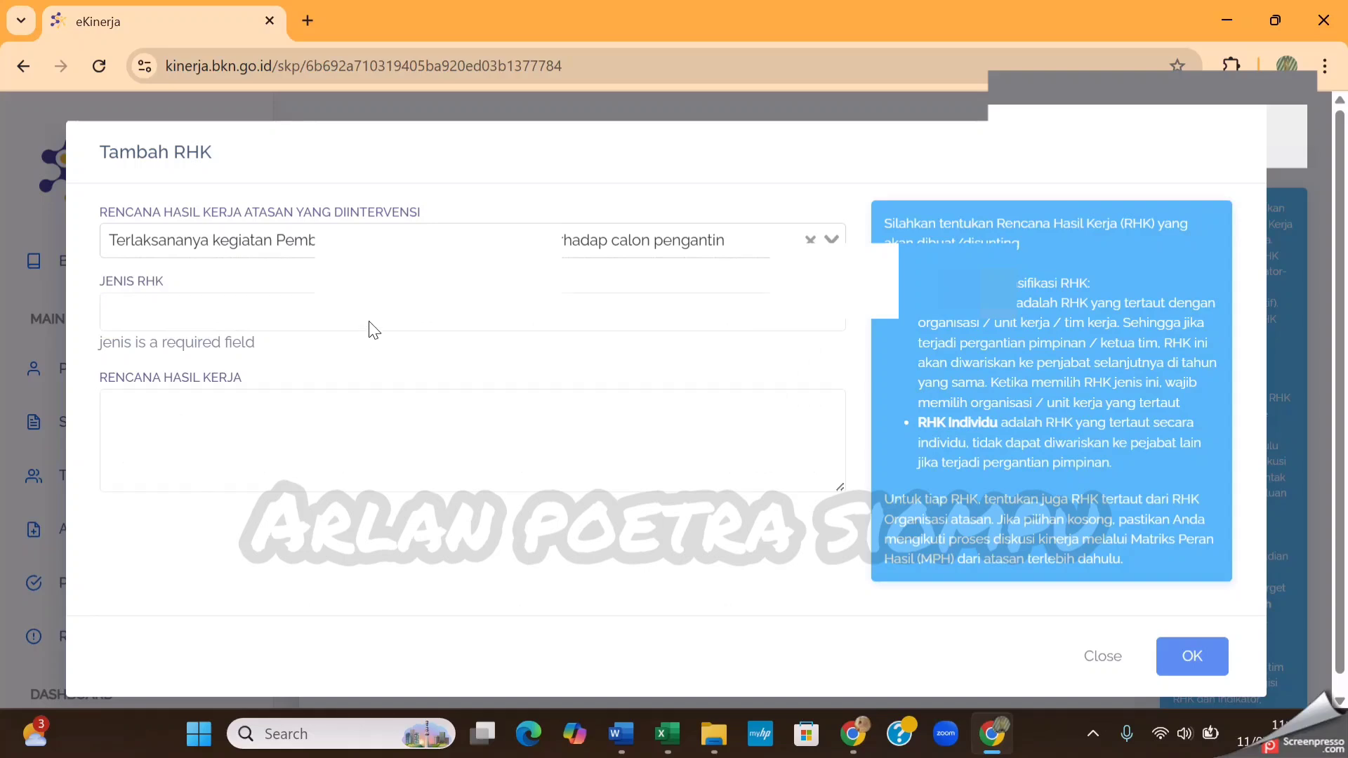
left_click(370, 318)
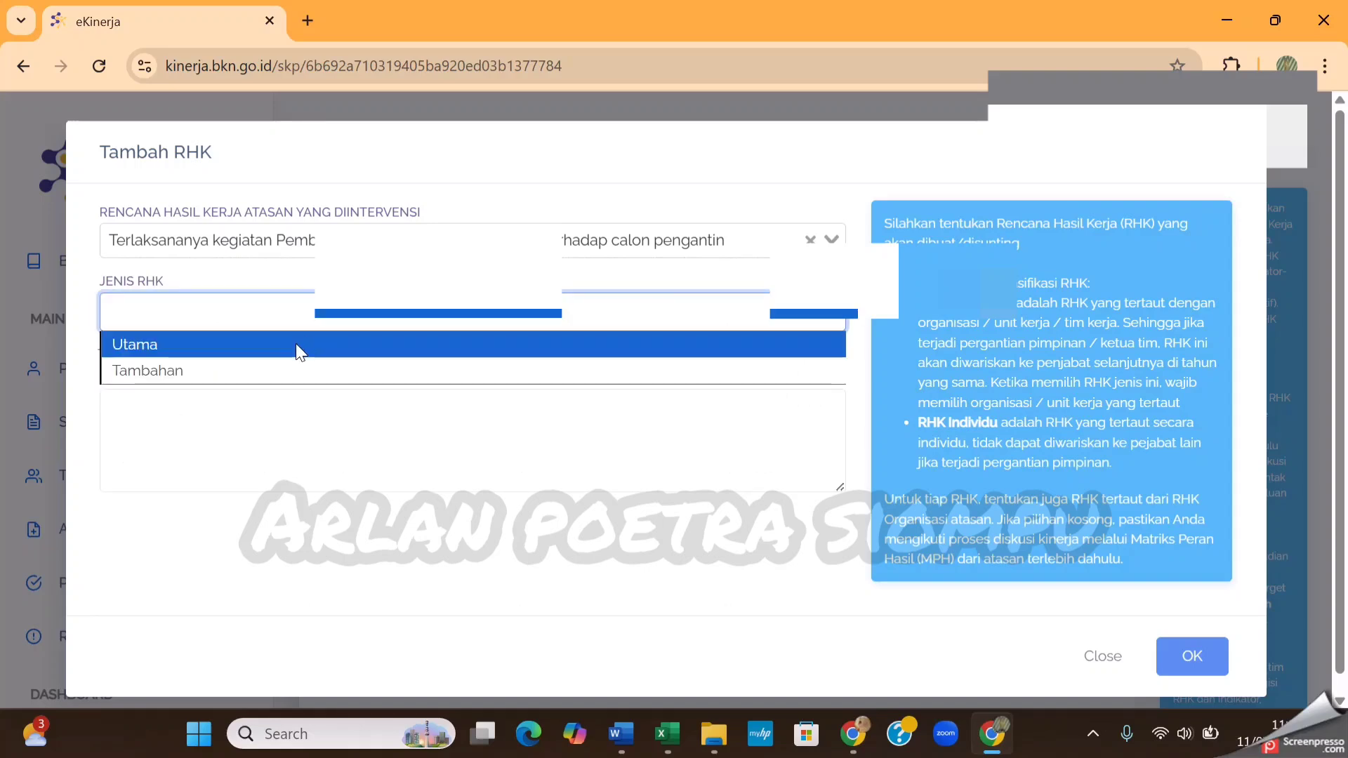
left_click(296, 343)
Paste item 5 into Rencana Hasil Kerja without its leading "5." and spacing, and save the fifth RHK
left_click(255, 399)
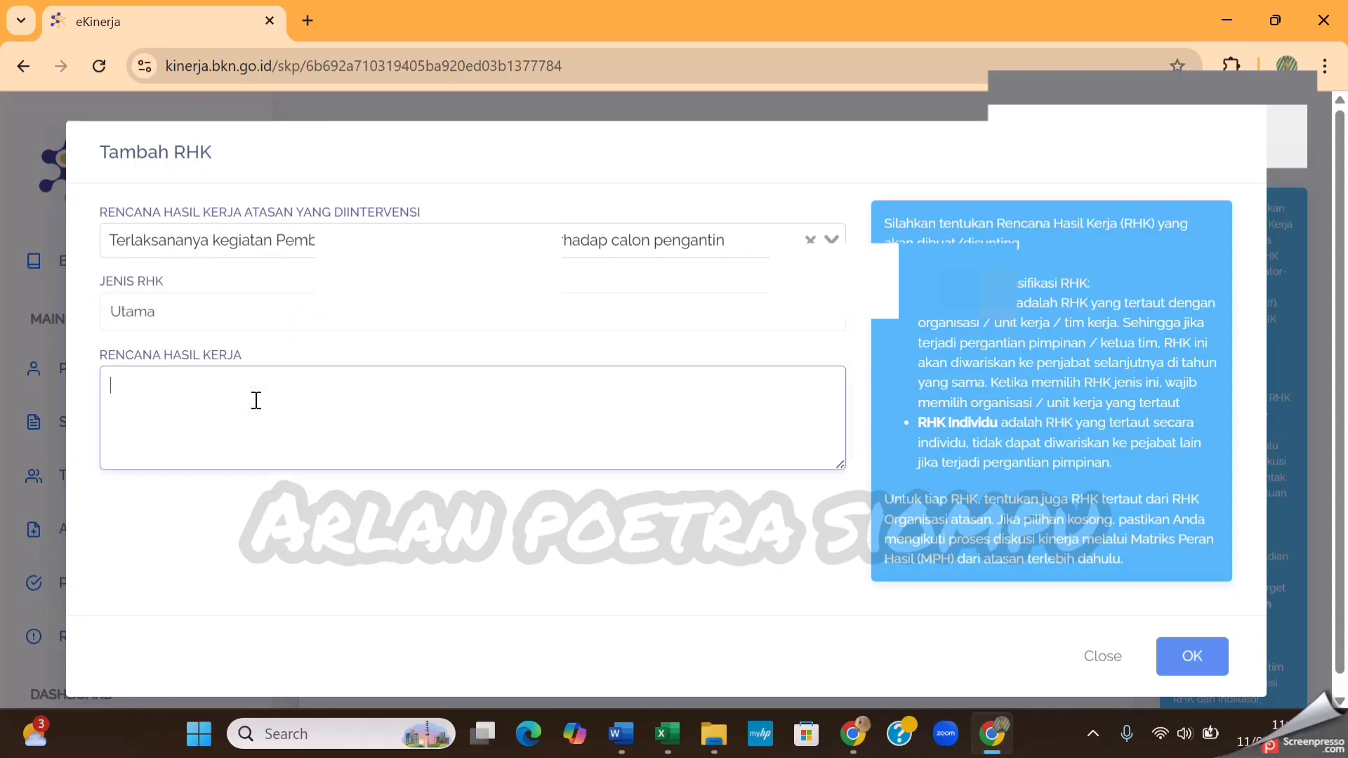
key("ctrl+v")
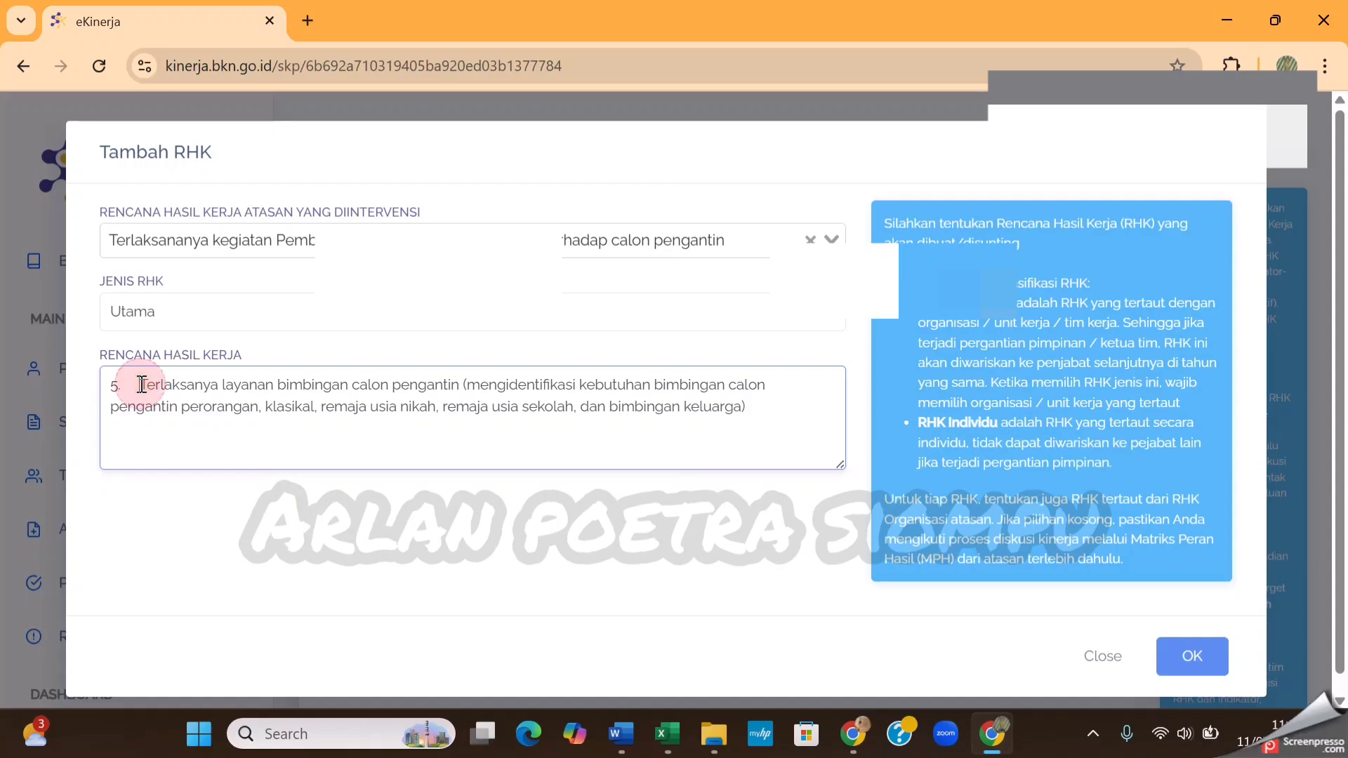
key("BackSpace")
key("BackSpace")
key("BackSpace")
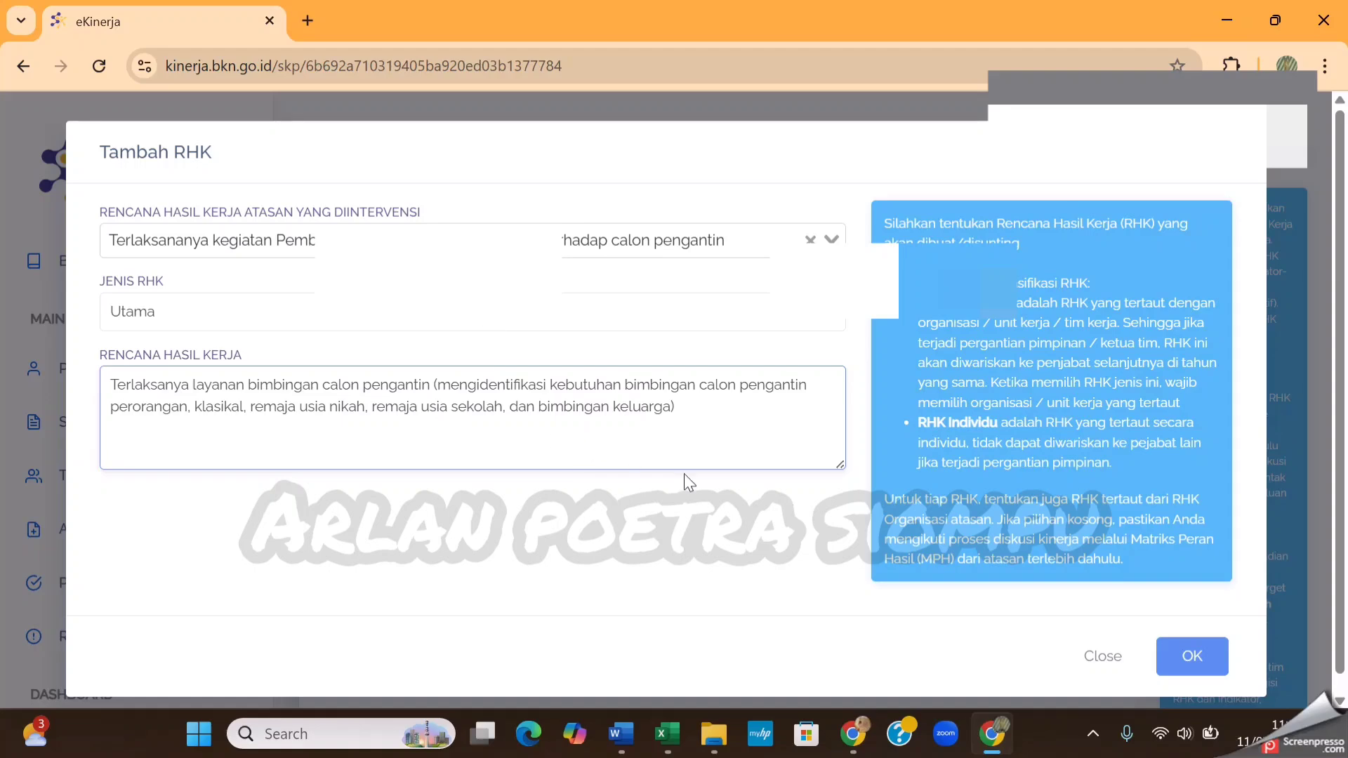
left_click(1213, 665)
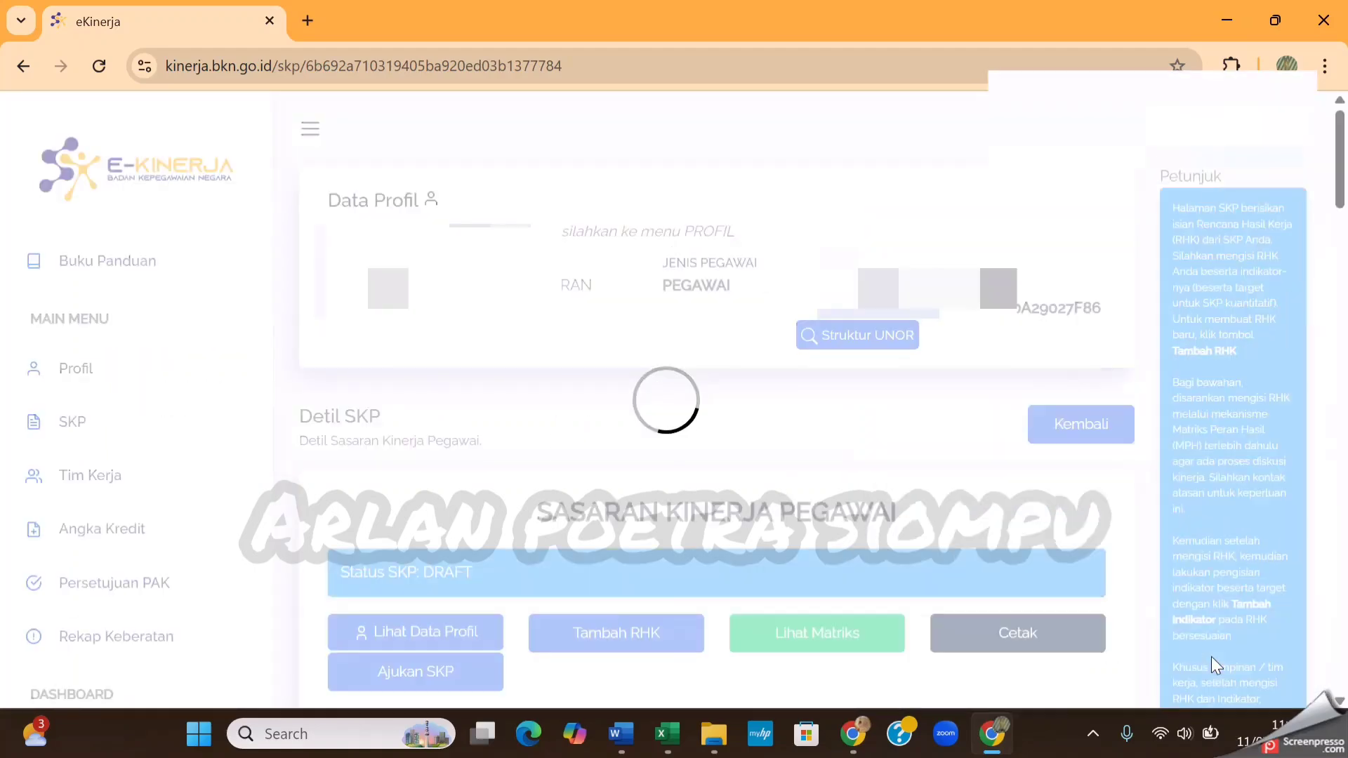
Start adding a sixth RHK, copy item 6 on layanan monitoring, evaluasi, dan penataan pernikahan from Document1 in Word, and return to eKinerja
left_click(658, 632)
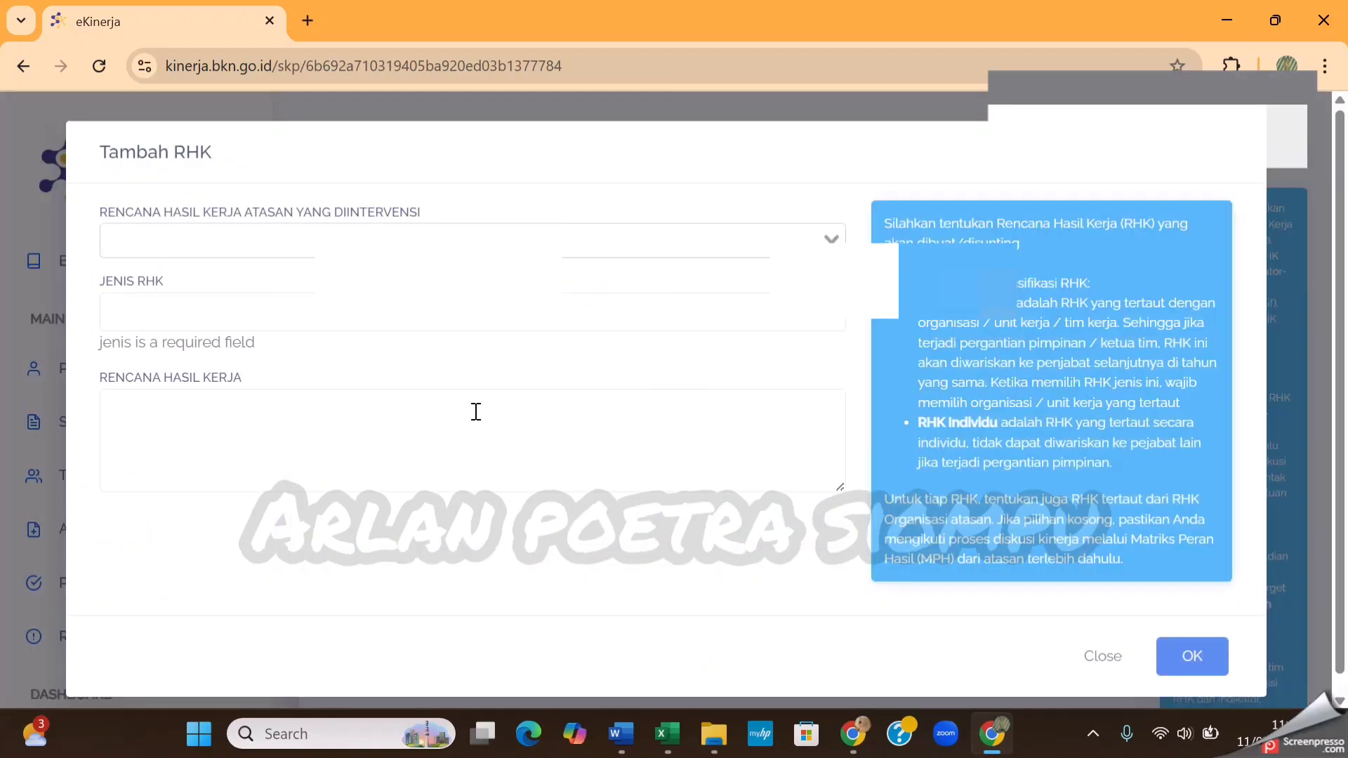
left_click(543, 241)
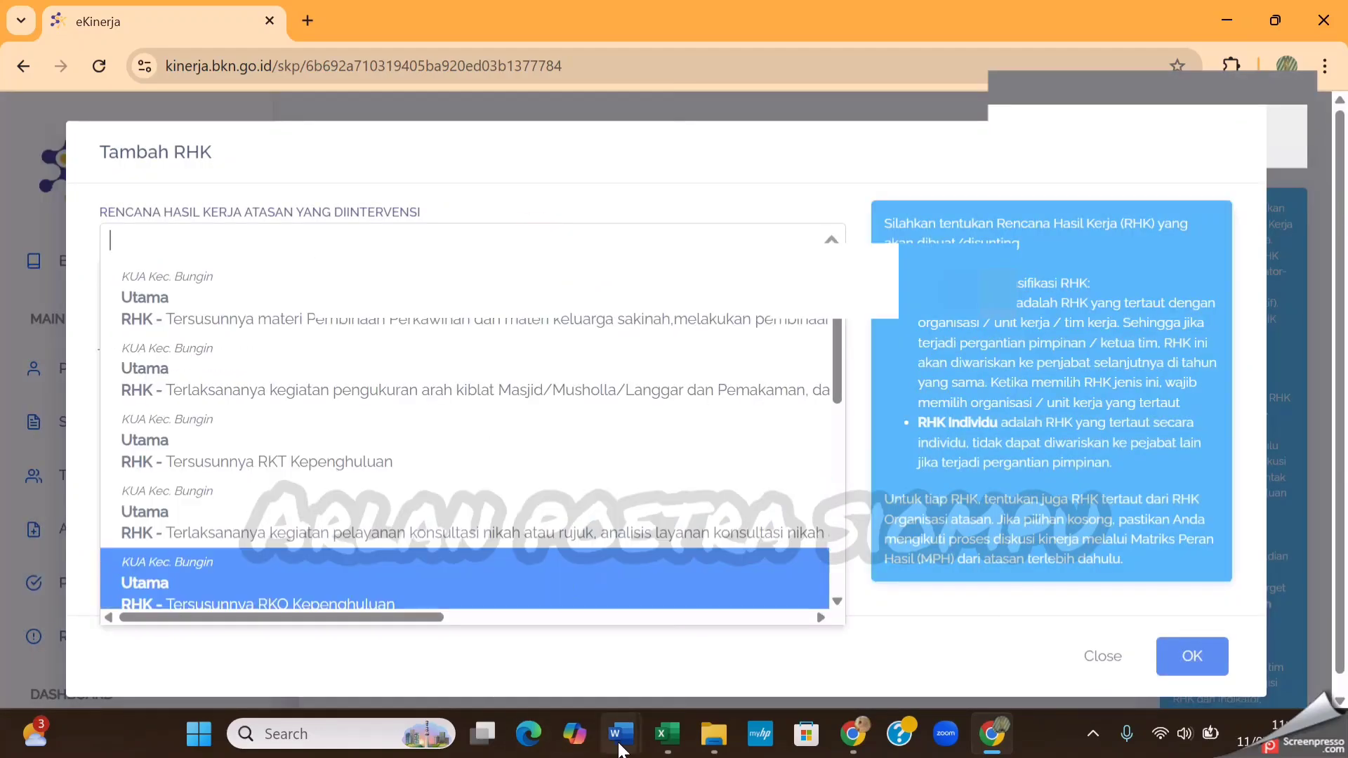
mouse_move(620, 743)
left_click(710, 649)
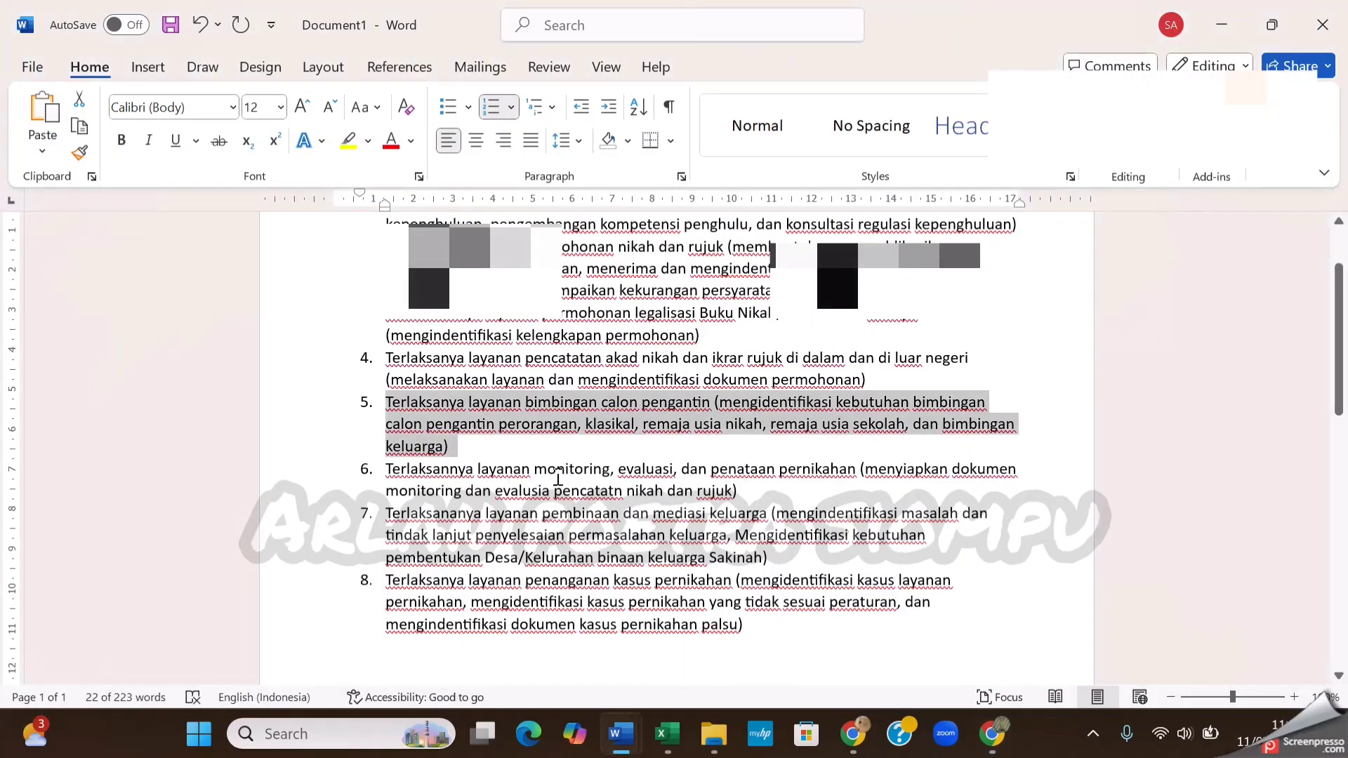
scroll(672, 440, "down", 1)
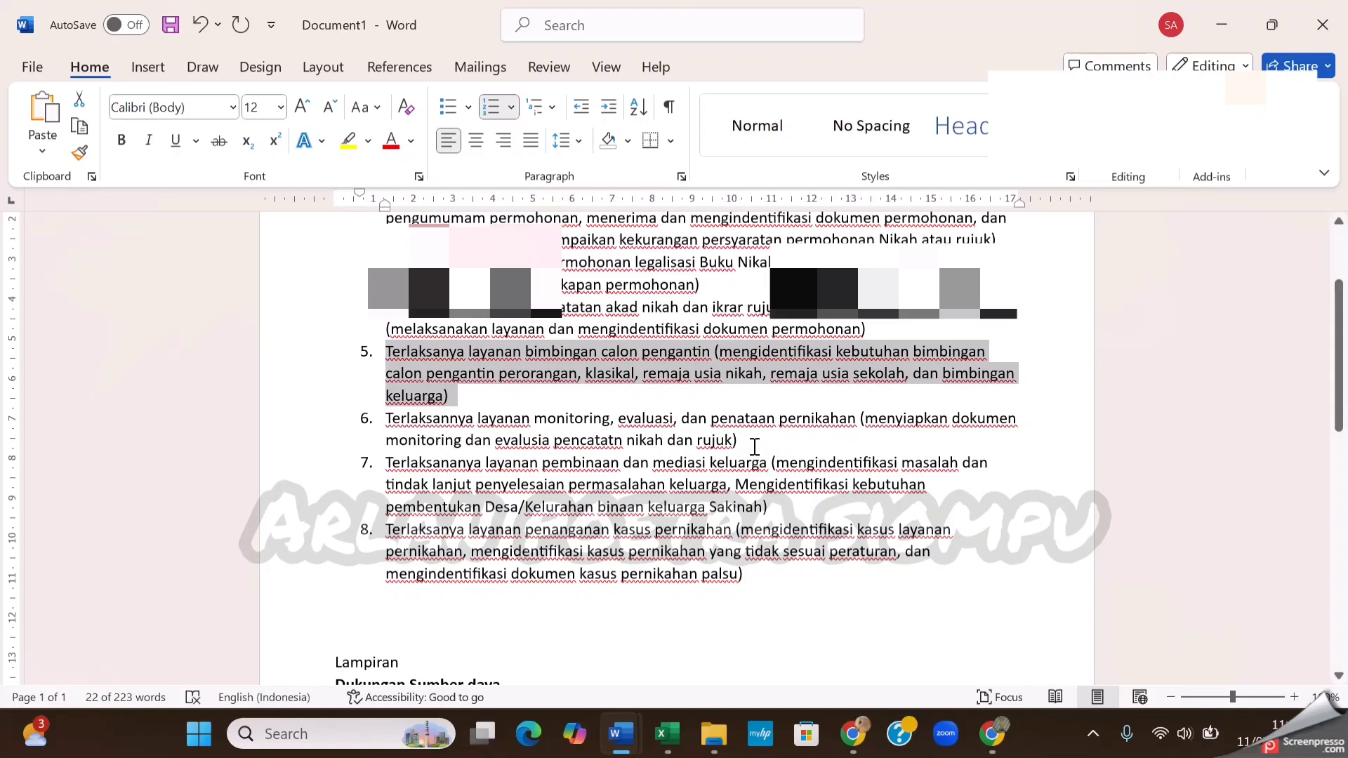
left_click_drag(744, 443, 442, 414)
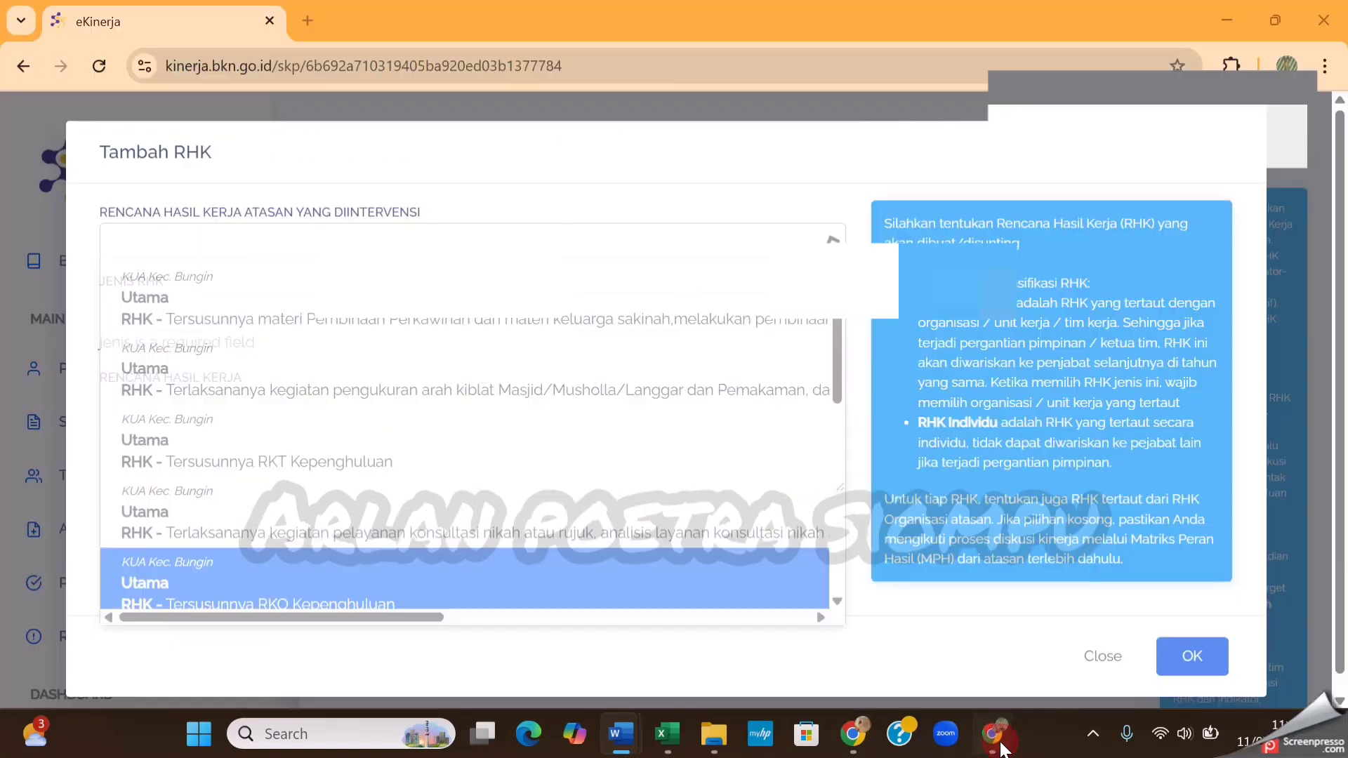
left_click(992, 733)
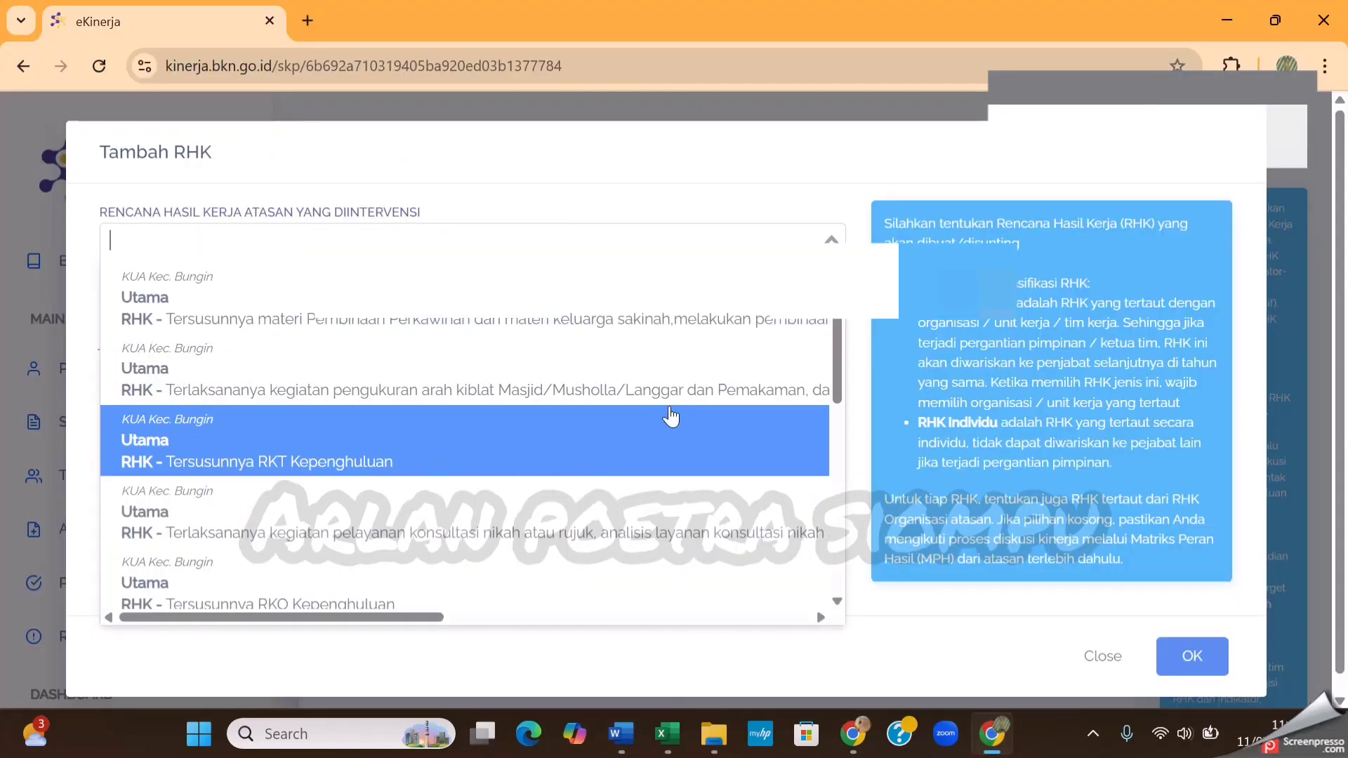
Look through the superior's plans and select the one on analisis tanggapan/pengaduan masyarakat terhadap pengumuman/kasus nikah
scroll(695, 395, "down", 1)
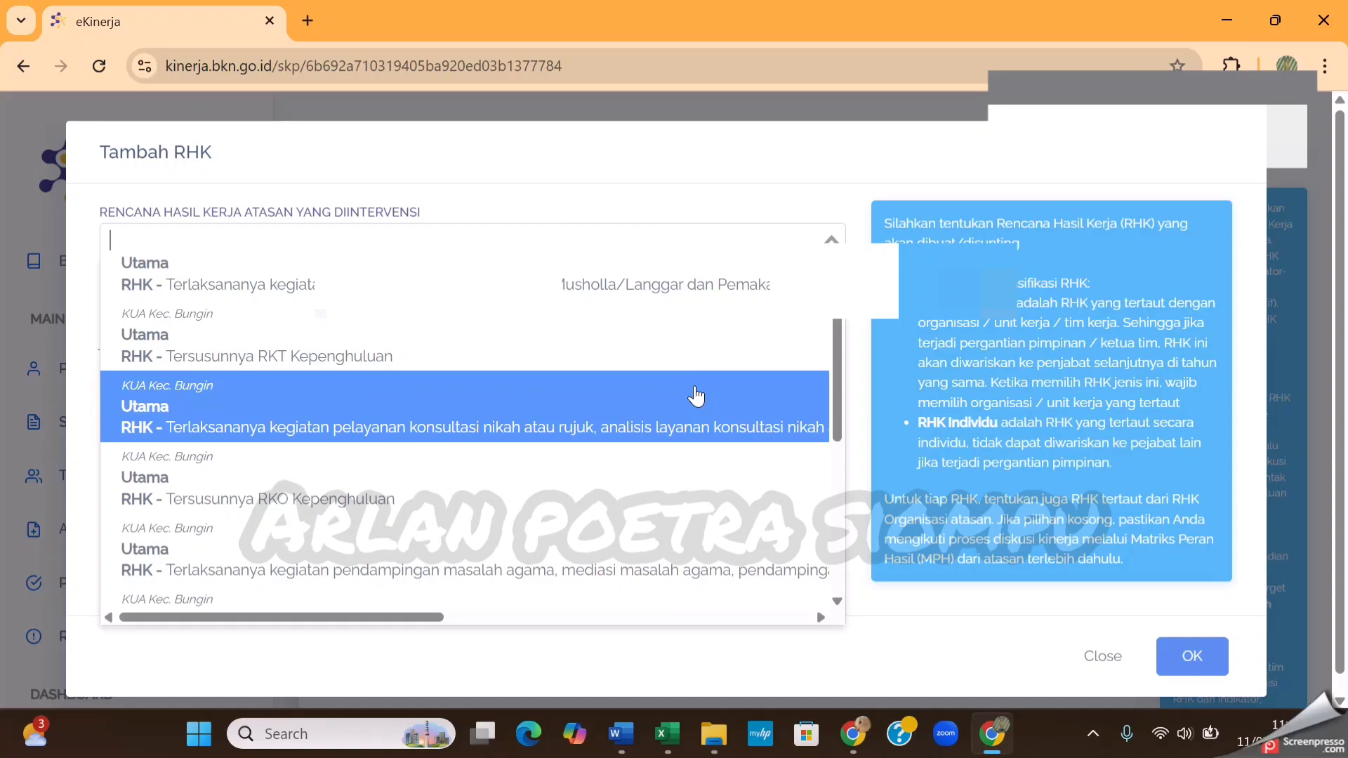
scroll(695, 396, "down", 3)
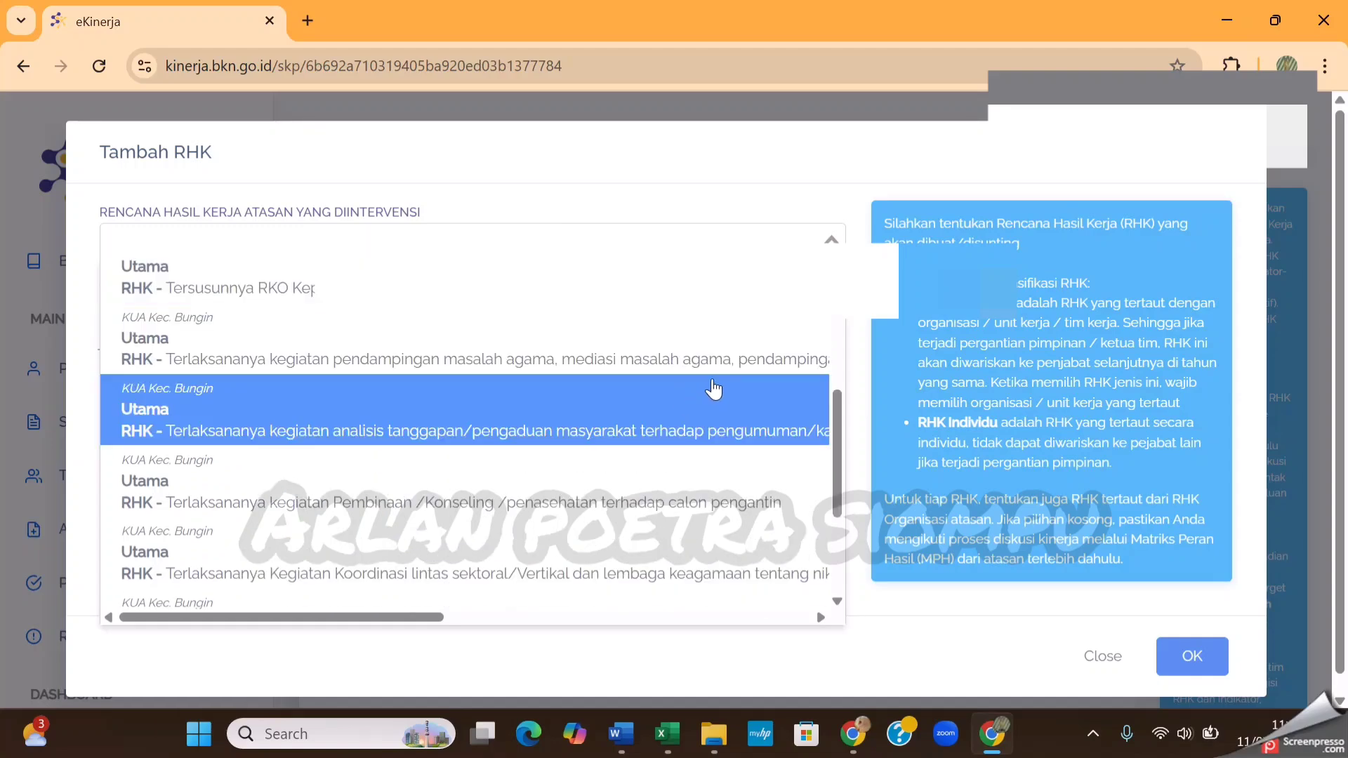
scroll(714, 390, "down", 1)
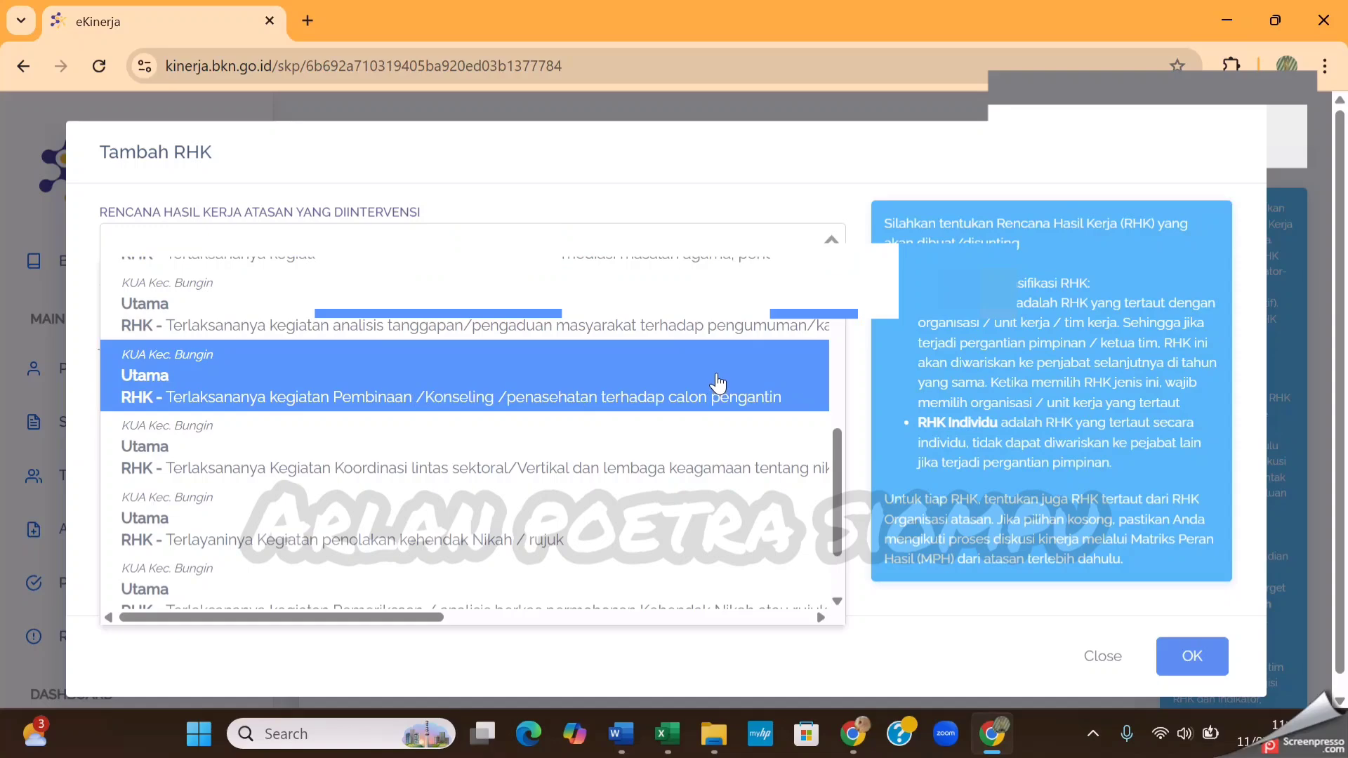
scroll(716, 382, "down", 1)
scroll(716, 394, "down", 2)
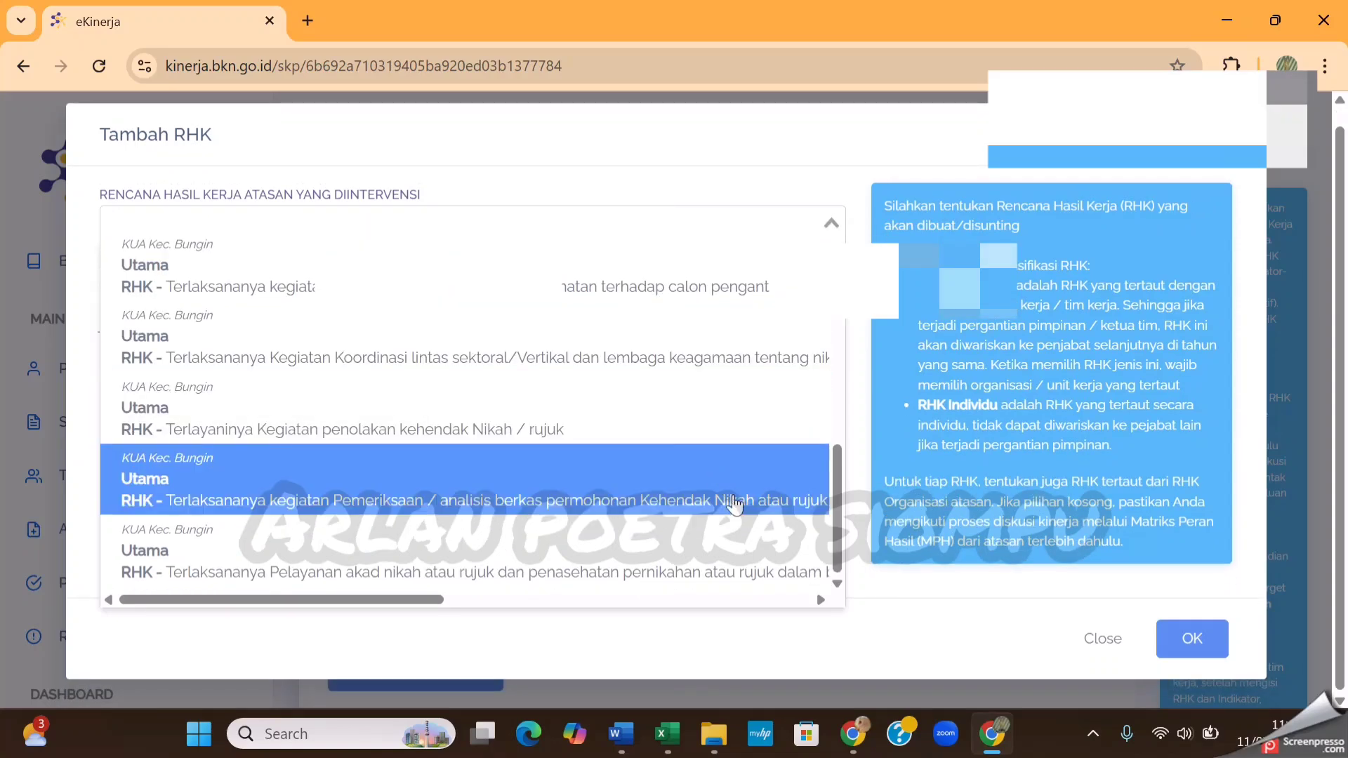
scroll(678, 465, "up", 1)
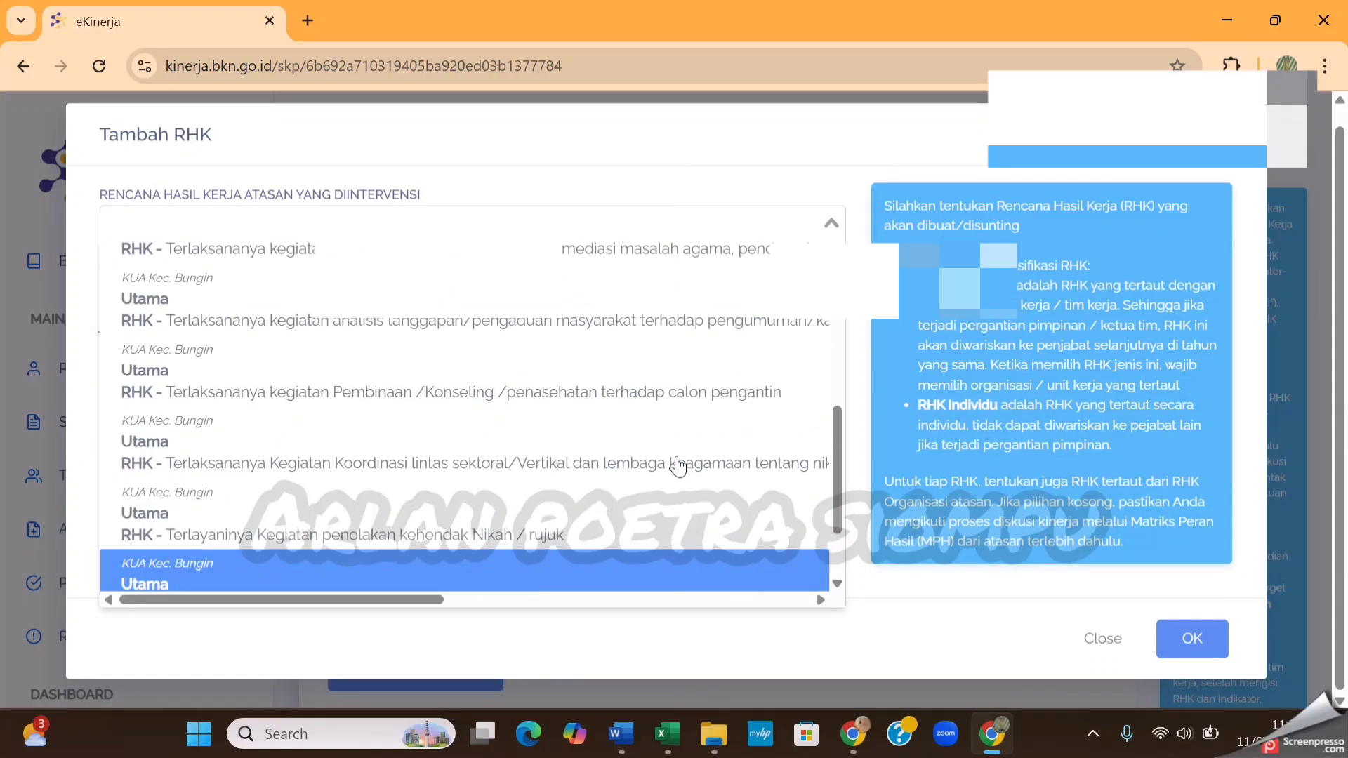
scroll(674, 449, "up", 1)
scroll(578, 359, "up", 1)
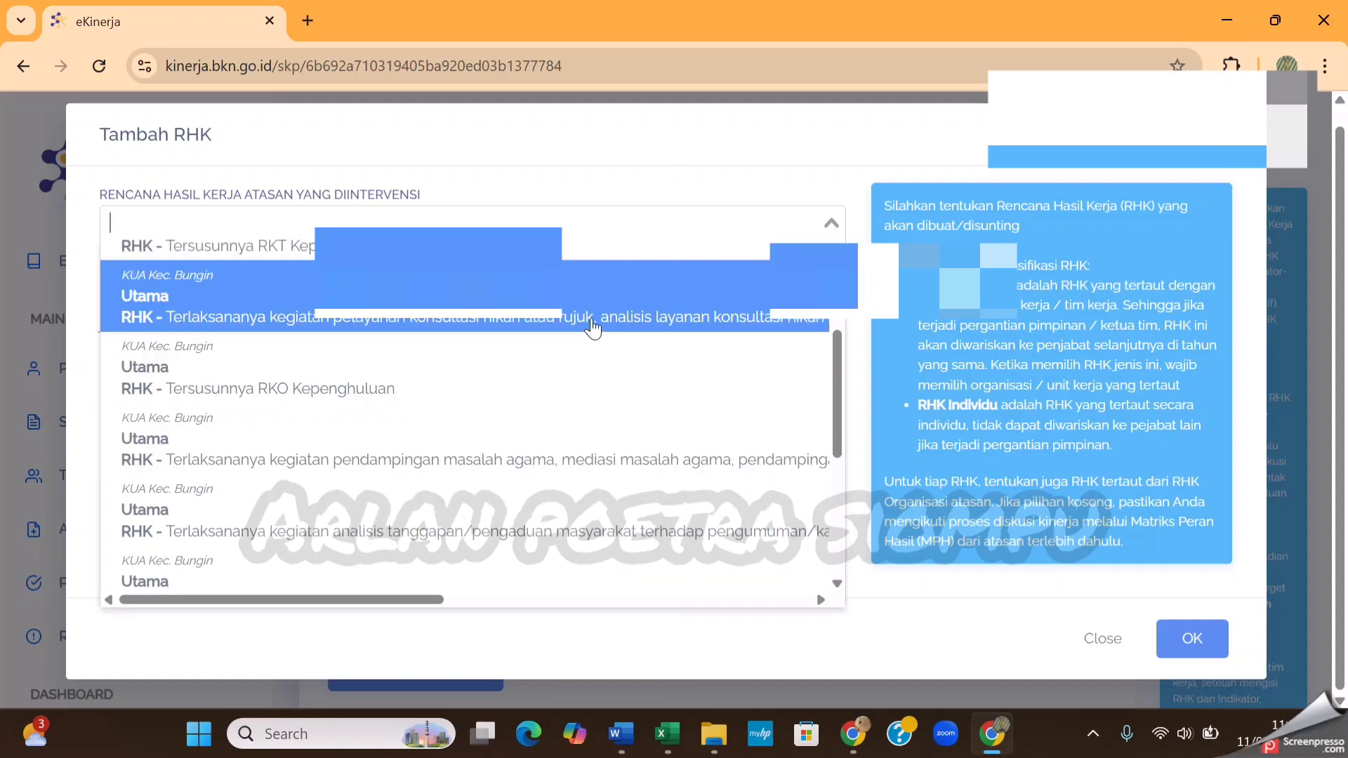
scroll(602, 321, "up", 3)
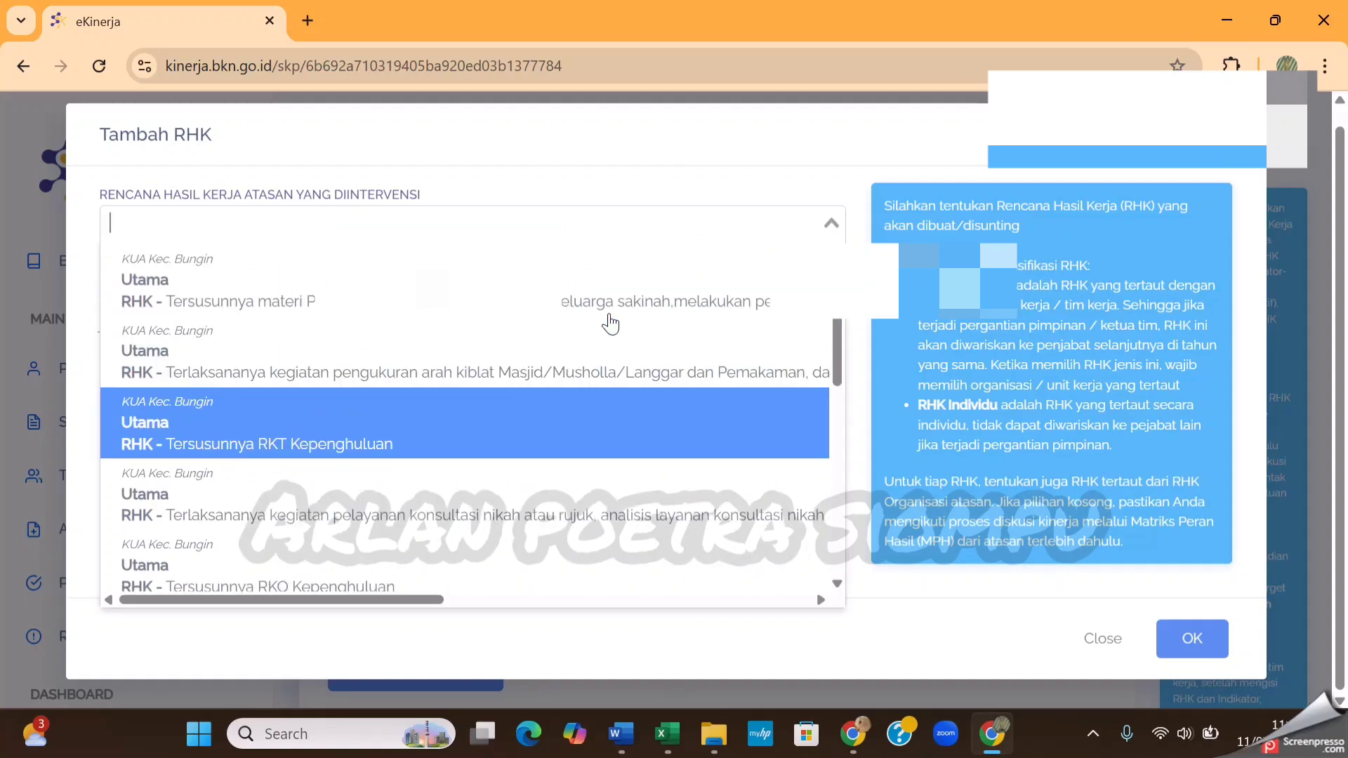
scroll(610, 323, "up", 1)
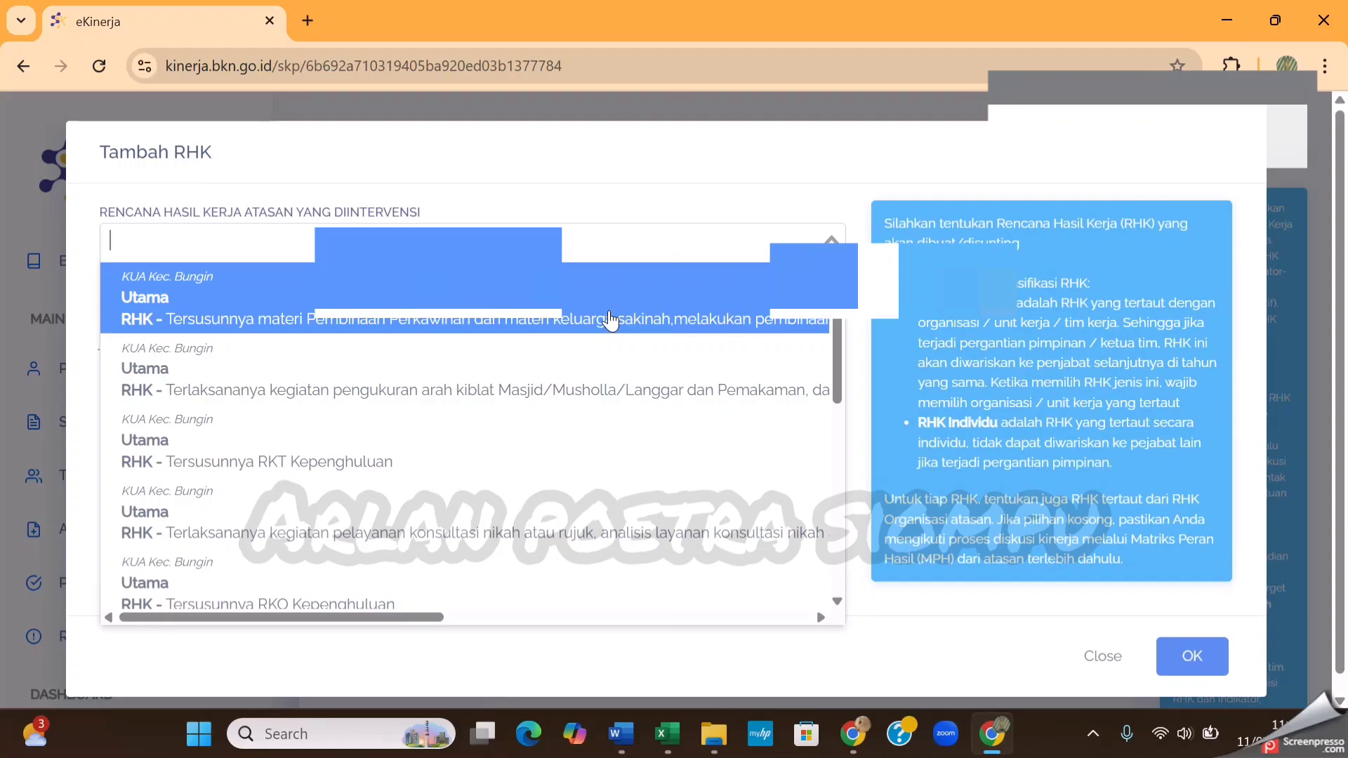
scroll(505, 358, "down", 1)
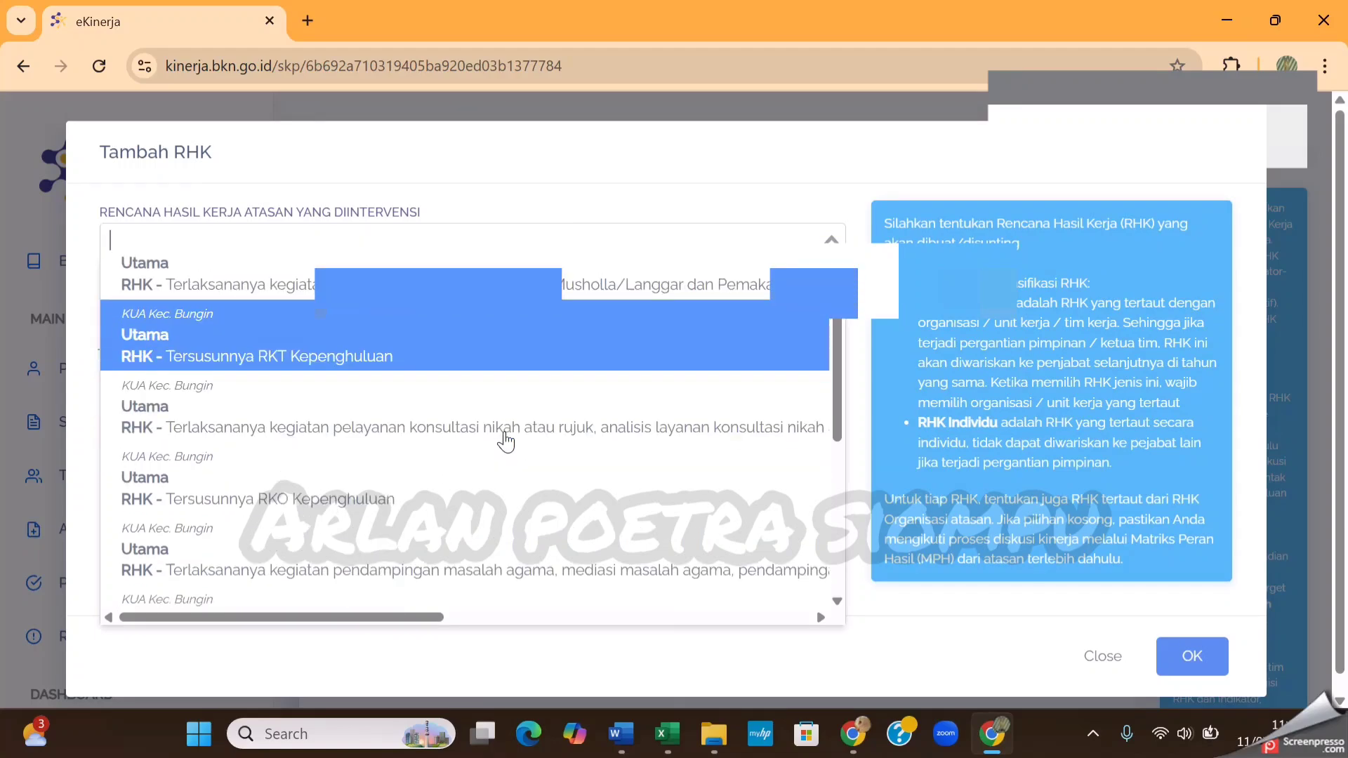
scroll(504, 453, "down", 2)
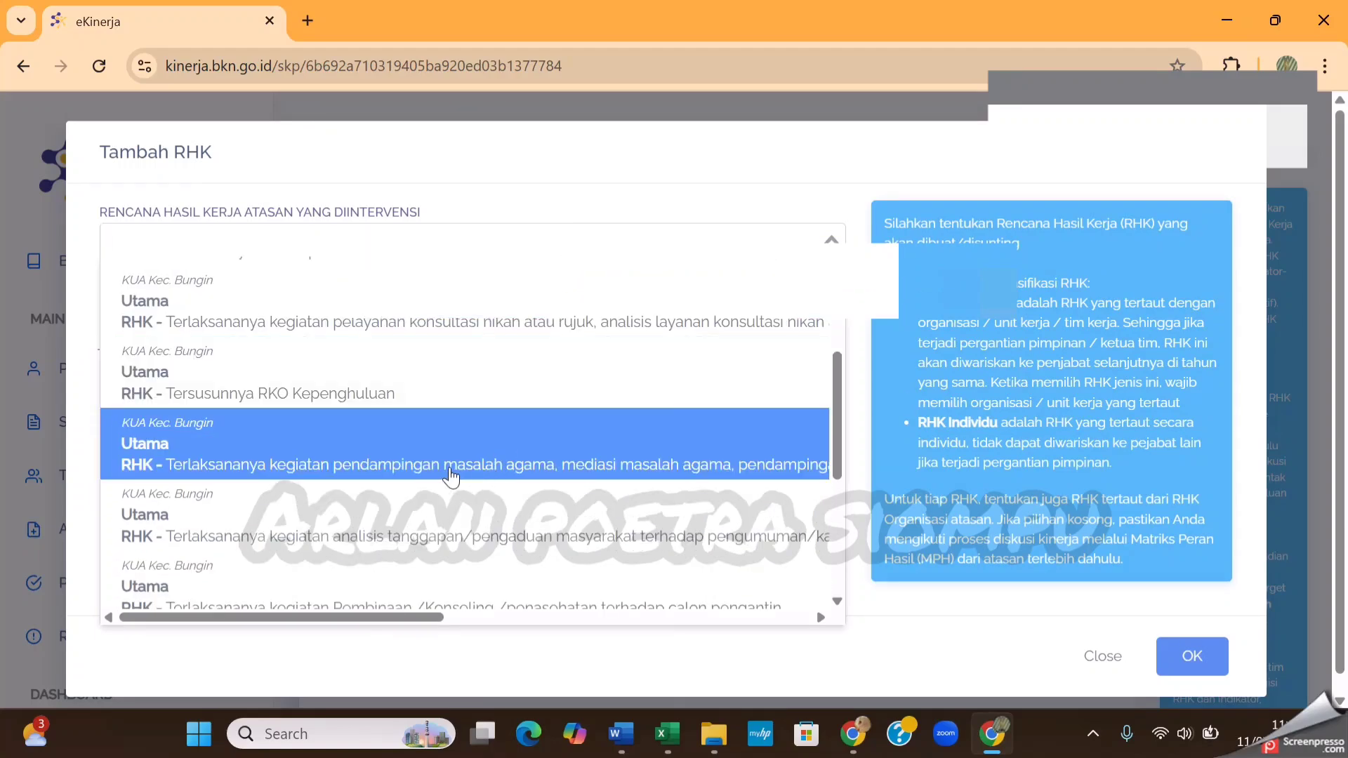
scroll(452, 472, "down", 2)
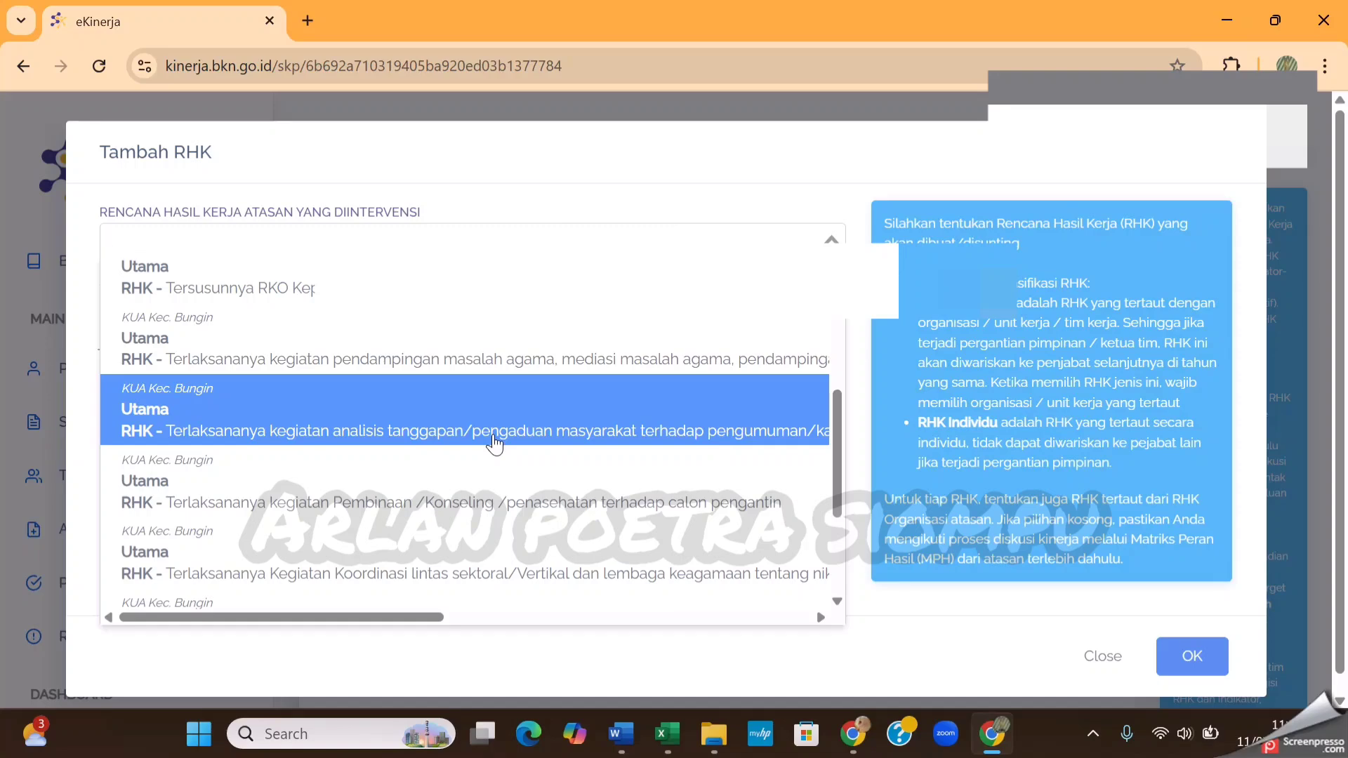
scroll(495, 444, "down", 2)
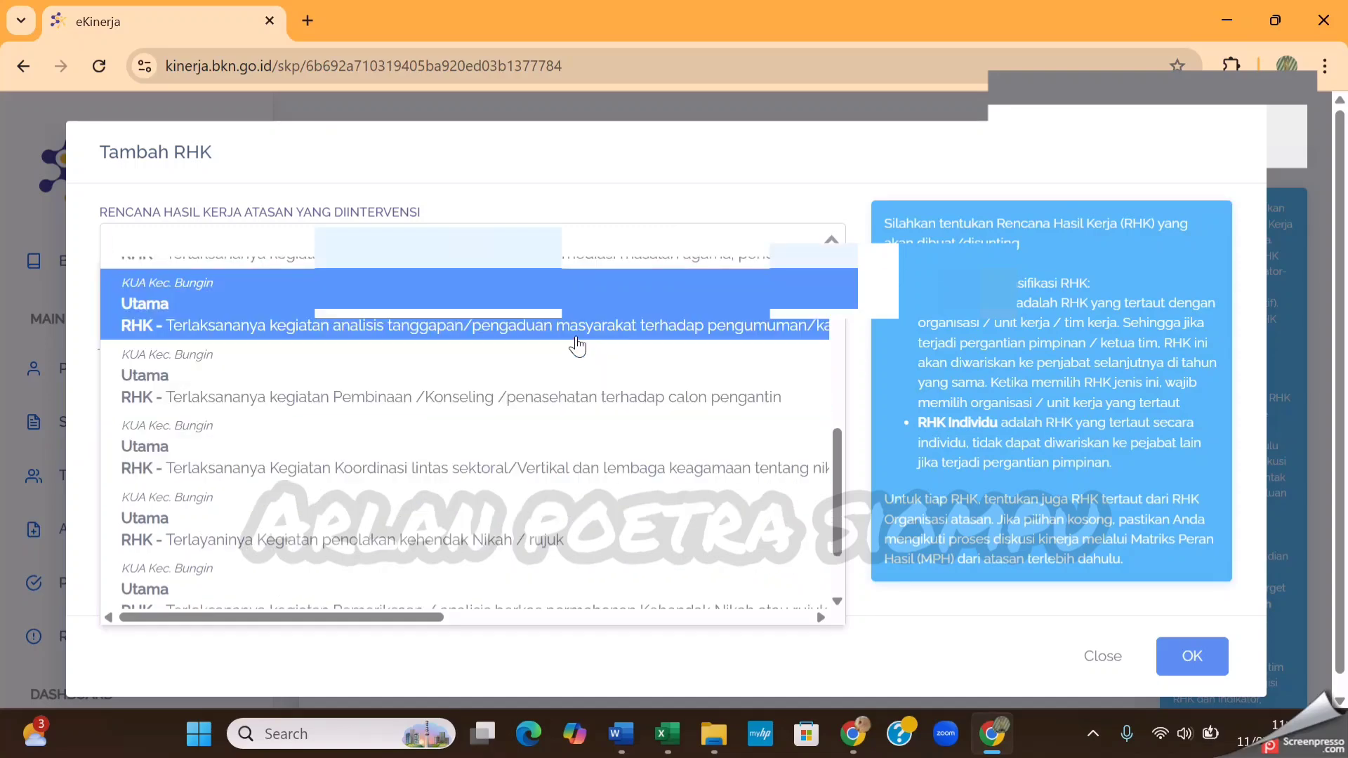
left_click(576, 336)
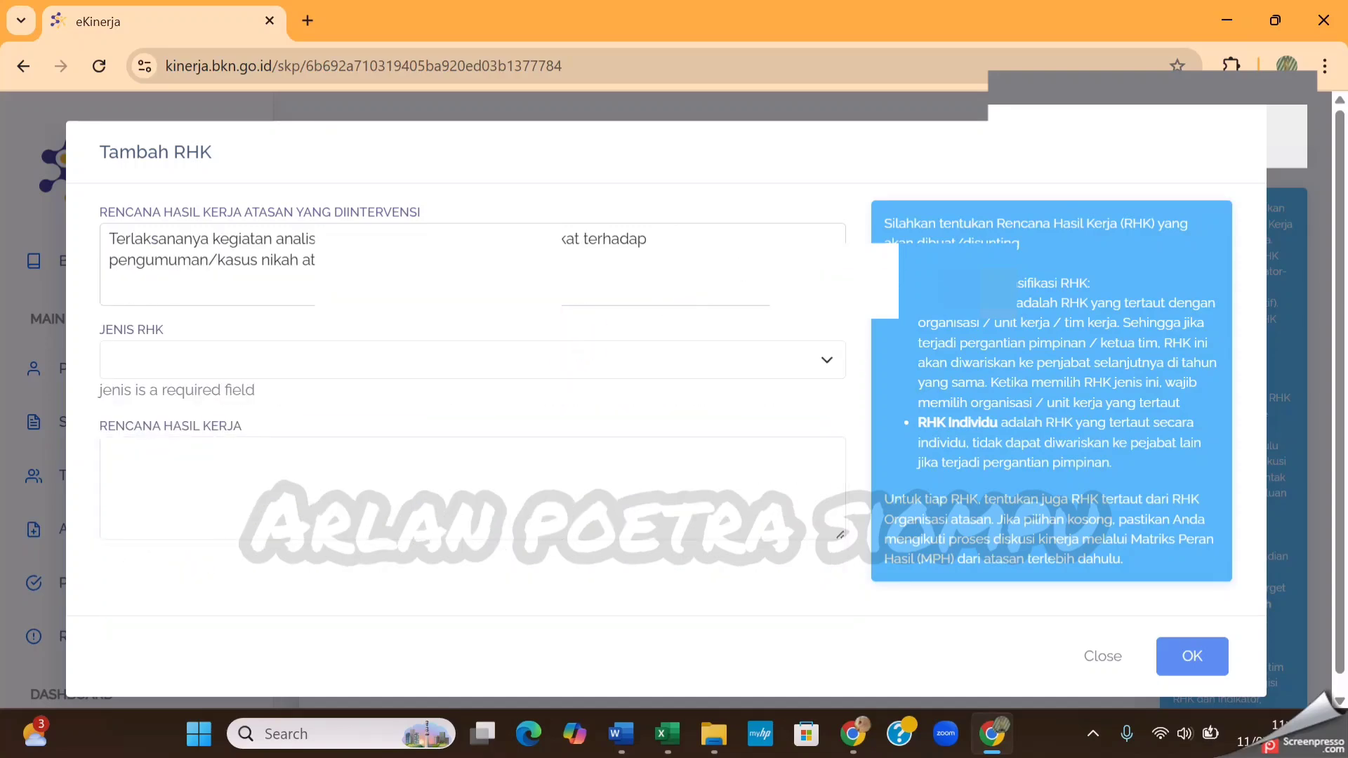
Change the superior plan to Terlaksananya Kegiatan Koordinasi lintas sektoral/Vertikal dan lembaga keagamaan tentang nikah sirih, buku nikah palsu
left_click(826, 266)
scroll(596, 478, "down", 1)
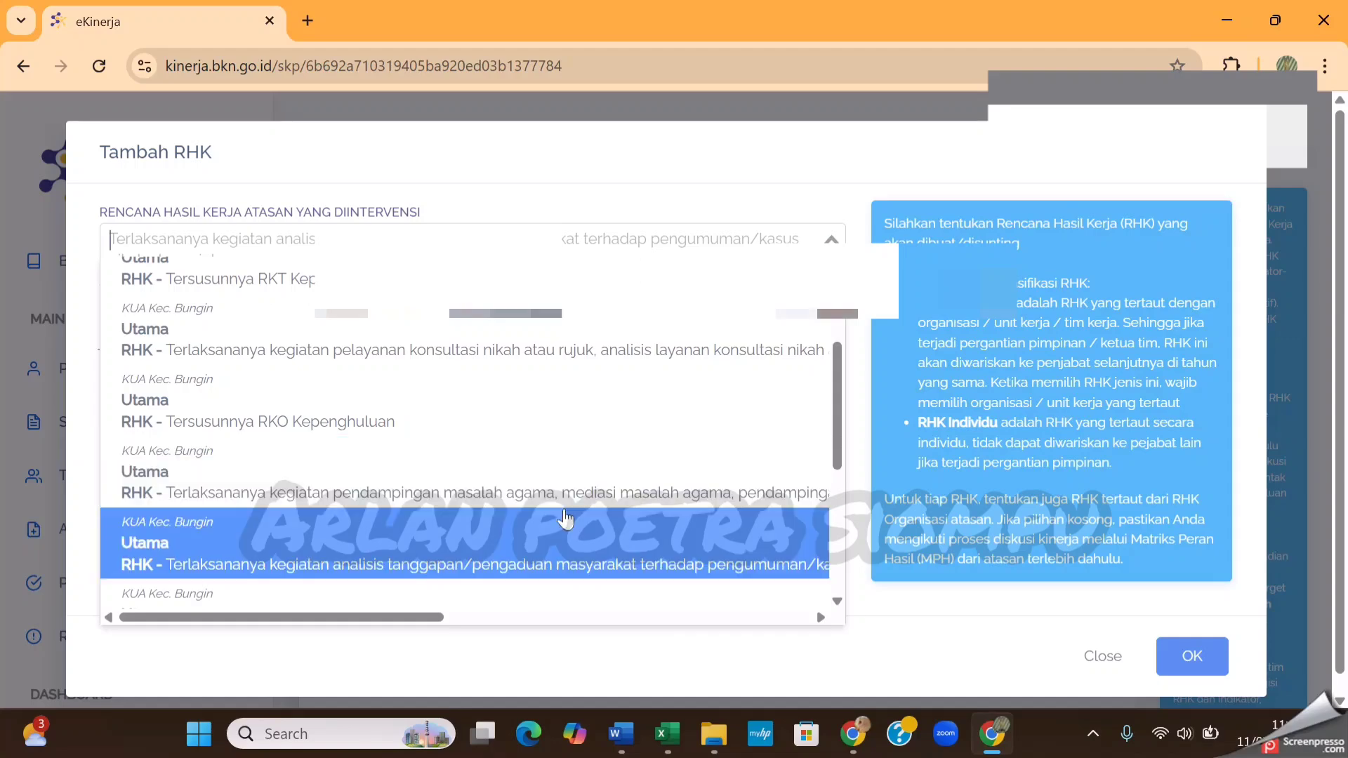
scroll(577, 507, "down", 1)
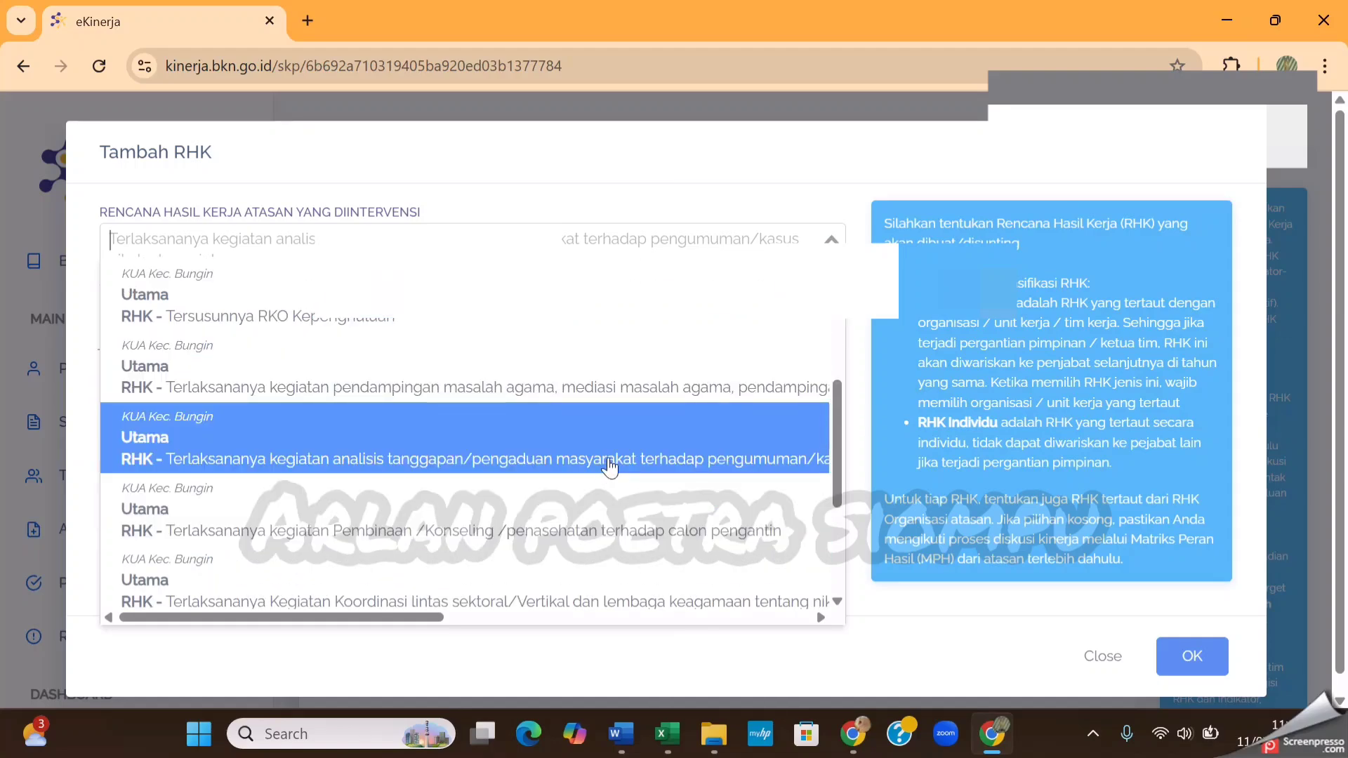
scroll(610, 467, "down", 1)
scroll(605, 470, "down", 1)
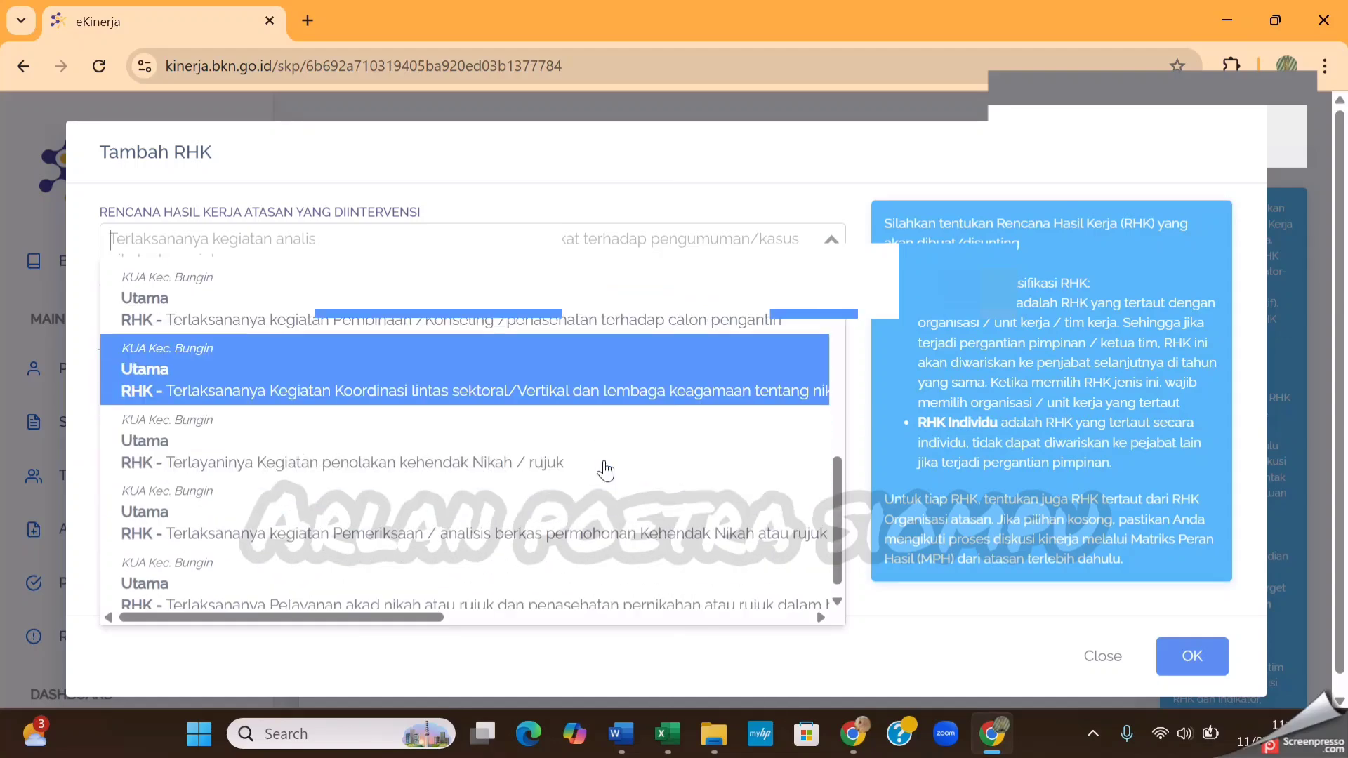
left_click(616, 402)
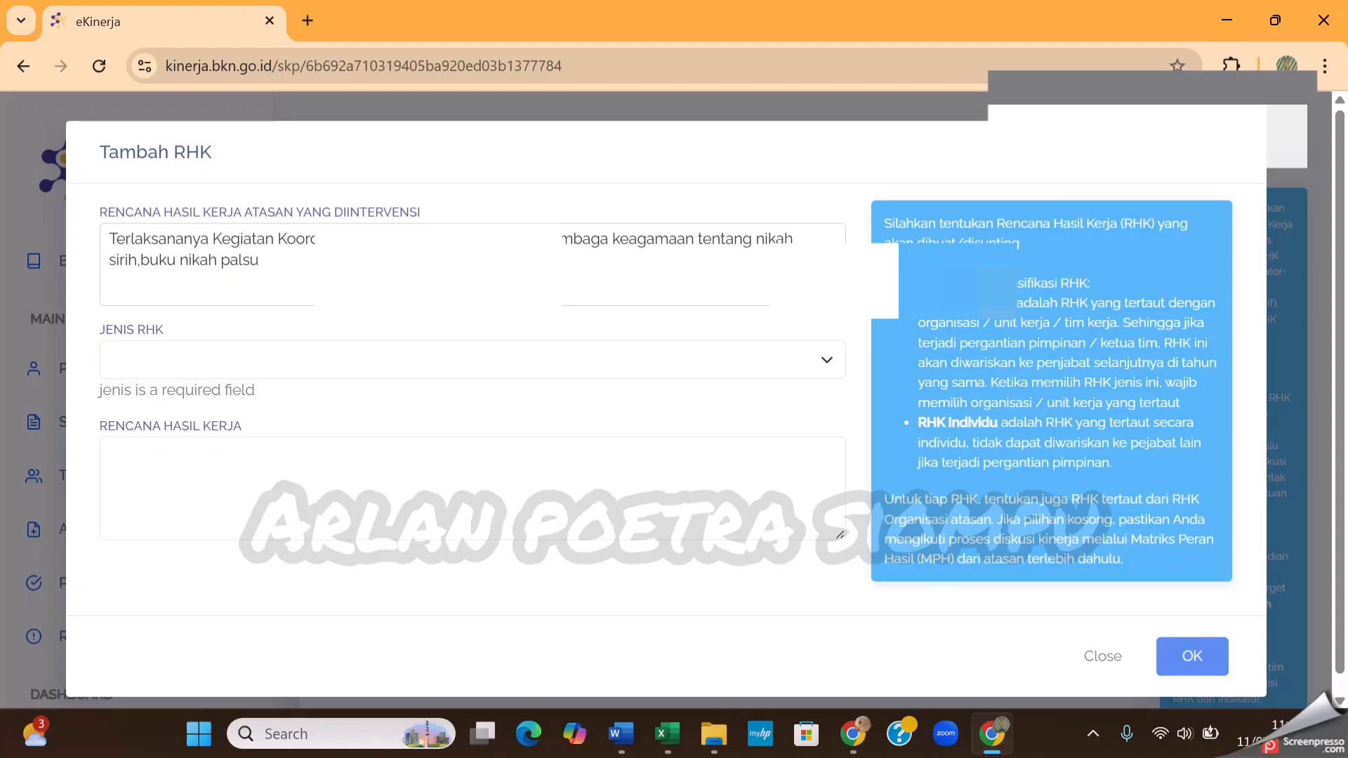
Change the superior plan to Pemeriksaan / analisis berkas permohonan Kehendak Nikah atau rujuk and set Jenis RHK to Utama
left_click(831, 243)
scroll(668, 454, "down", 2)
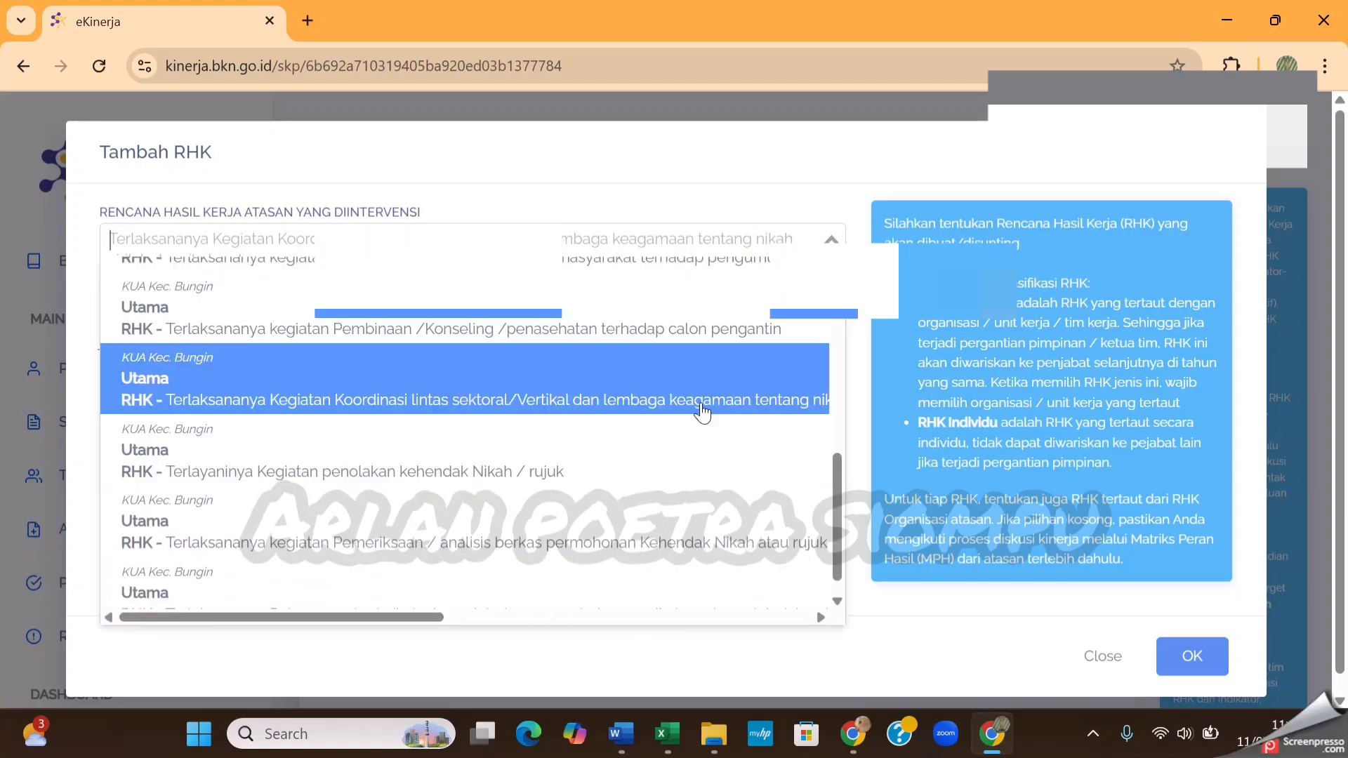
scroll(686, 454, "down", 1)
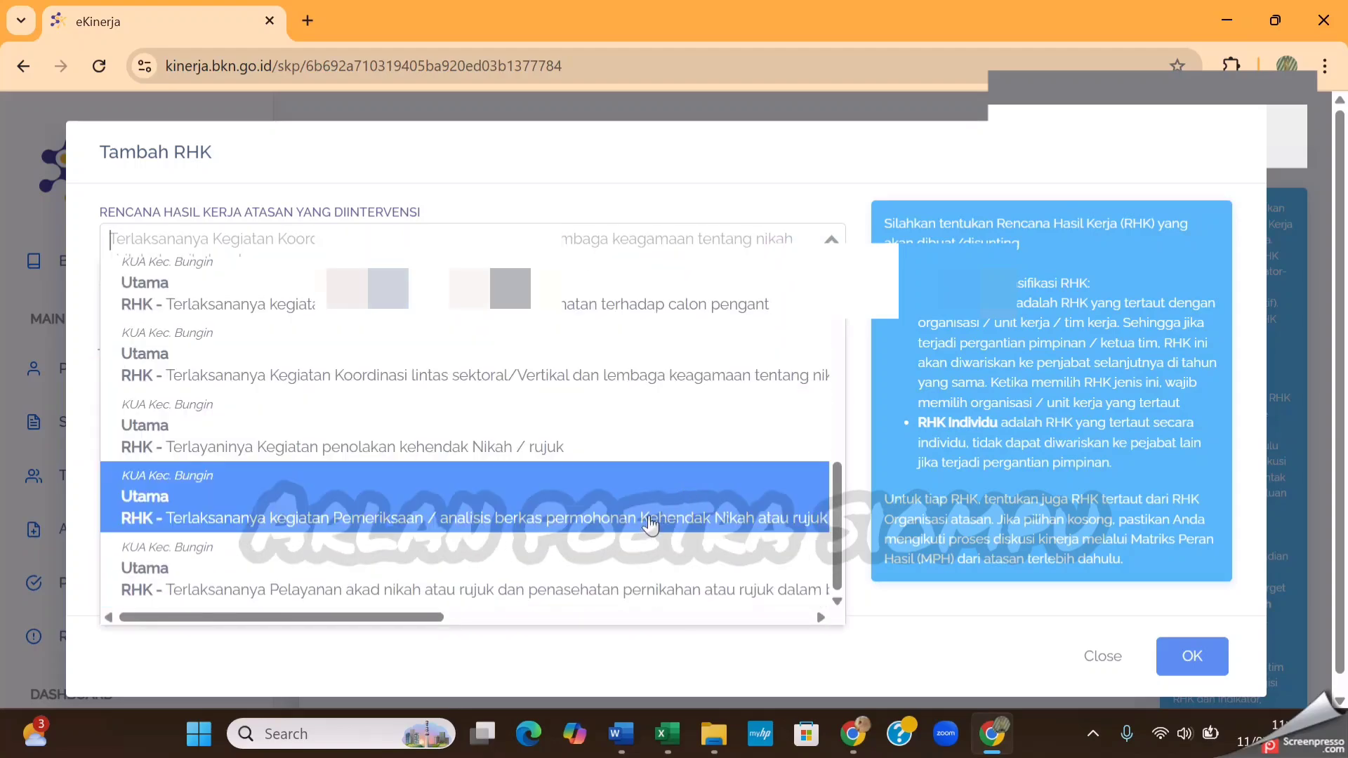
left_click(648, 518)
left_click(388, 307)
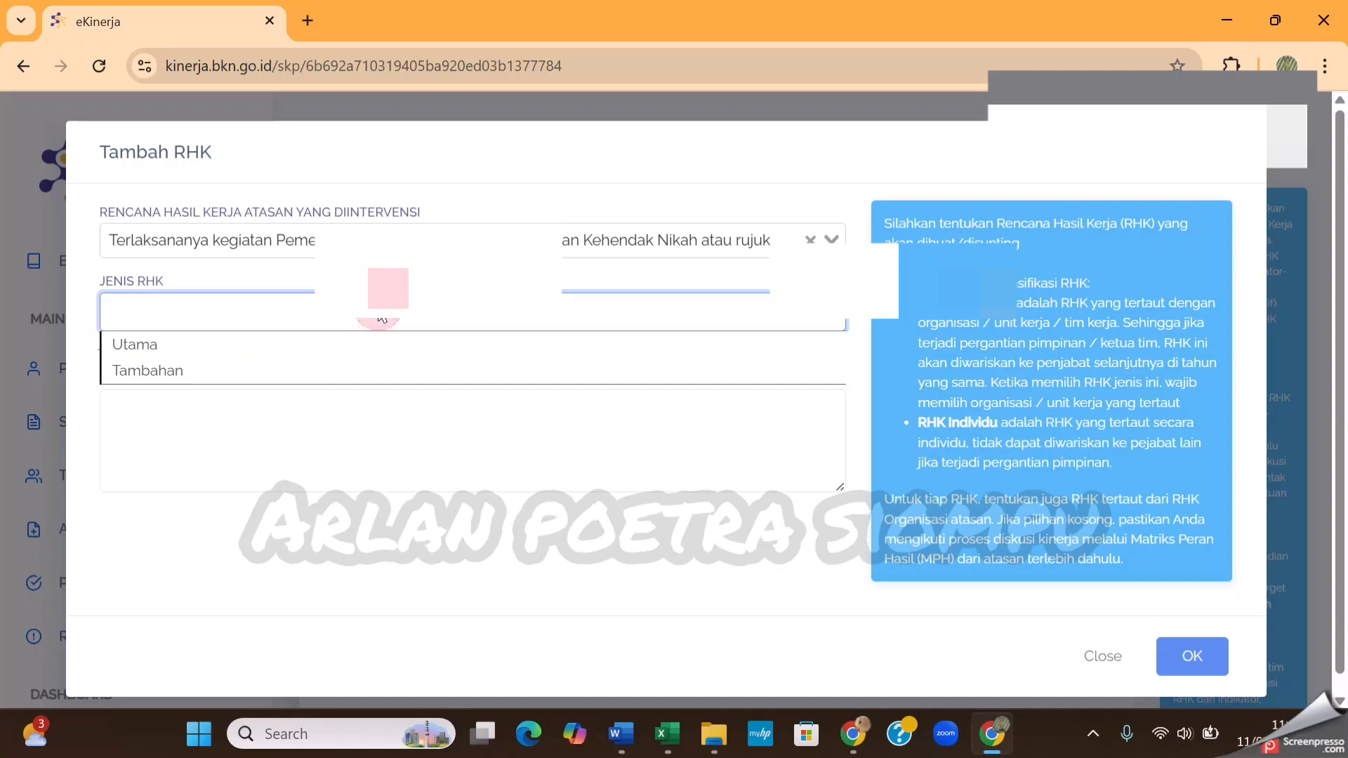
left_click(197, 359)
Paste item 6 into Rencana Hasil Kerja without its leading "6." and spacing, and save the sixth RHK
left_click(180, 396)
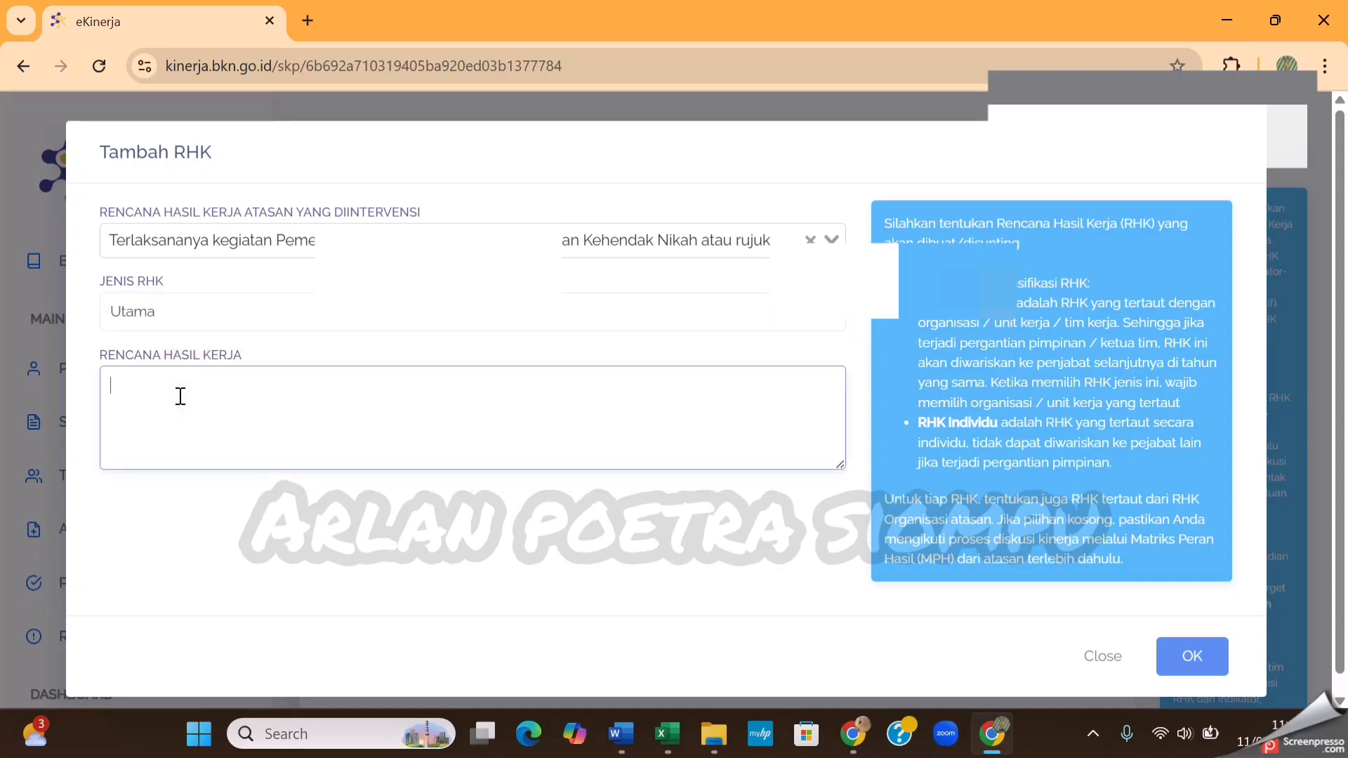
type("6.\tTerlaksannya layanan monitoring, evaluasi, dan penataan pernikahan (menyiapkan dokumen monitoring dan evalusia pencatatn nikah dan rujuk)")
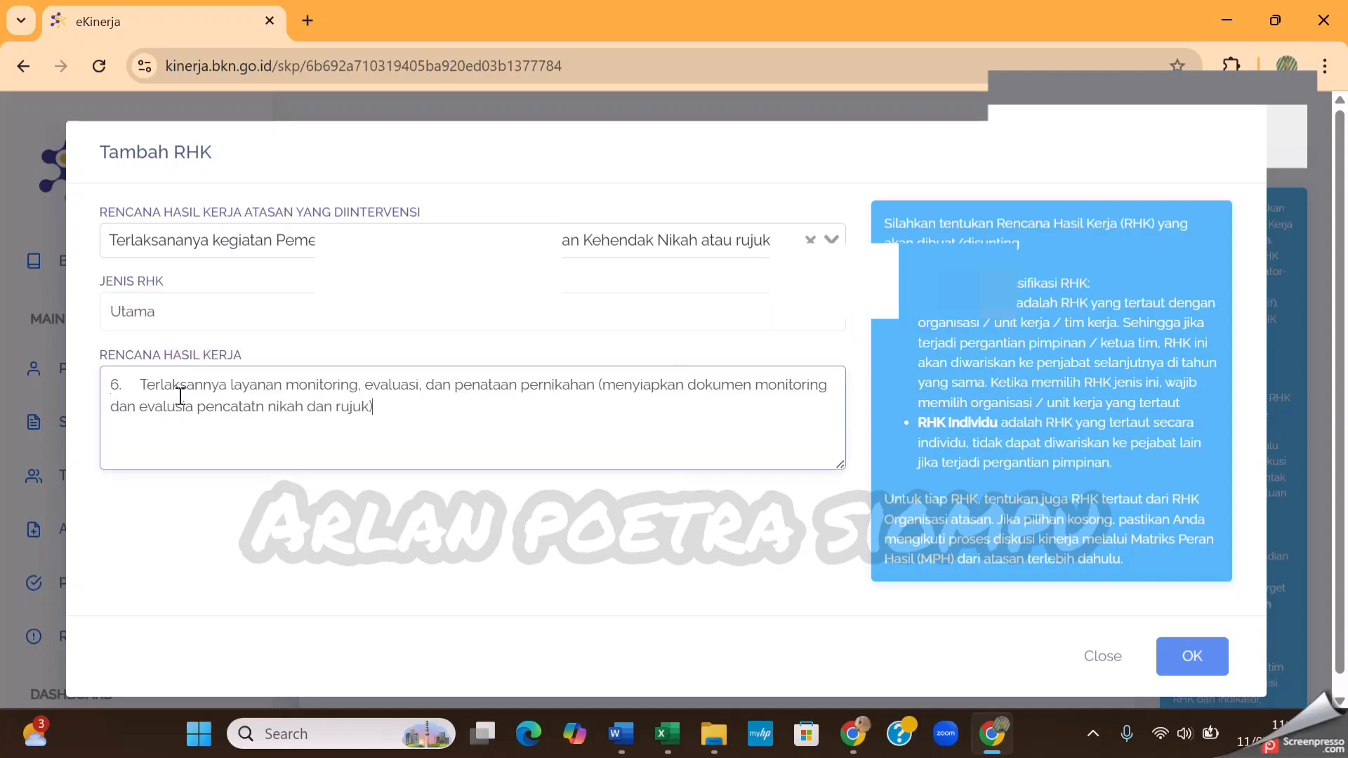
left_click(143, 386)
key("BackSpace")
key("BackSpace")
key("BackSpace")
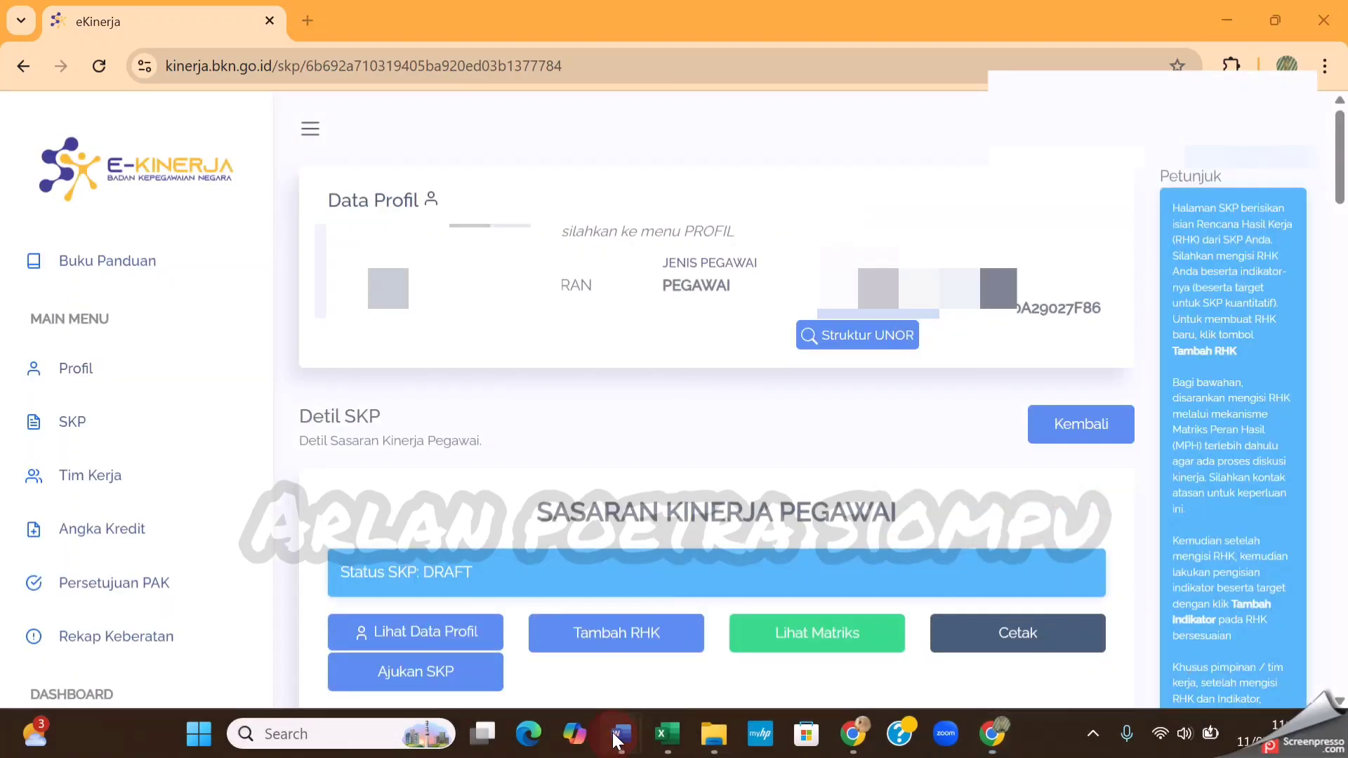
Copy item 7 on layanan pembinaan dan mediasi keluarga from Document1 in Word, and start adding a seventh RHK in eKinerja
mouse_move(617, 740)
left_click(703, 597)
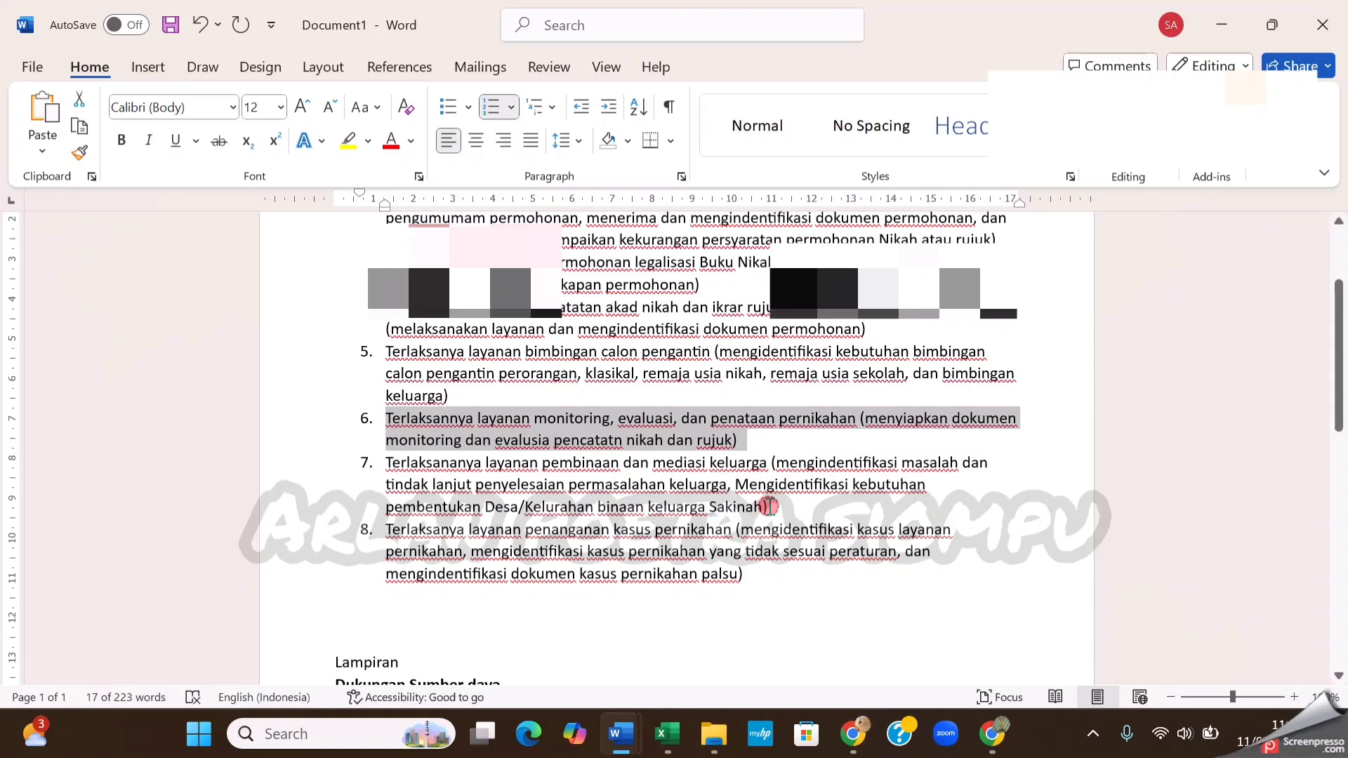
left_click_drag(766, 507, 445, 464)
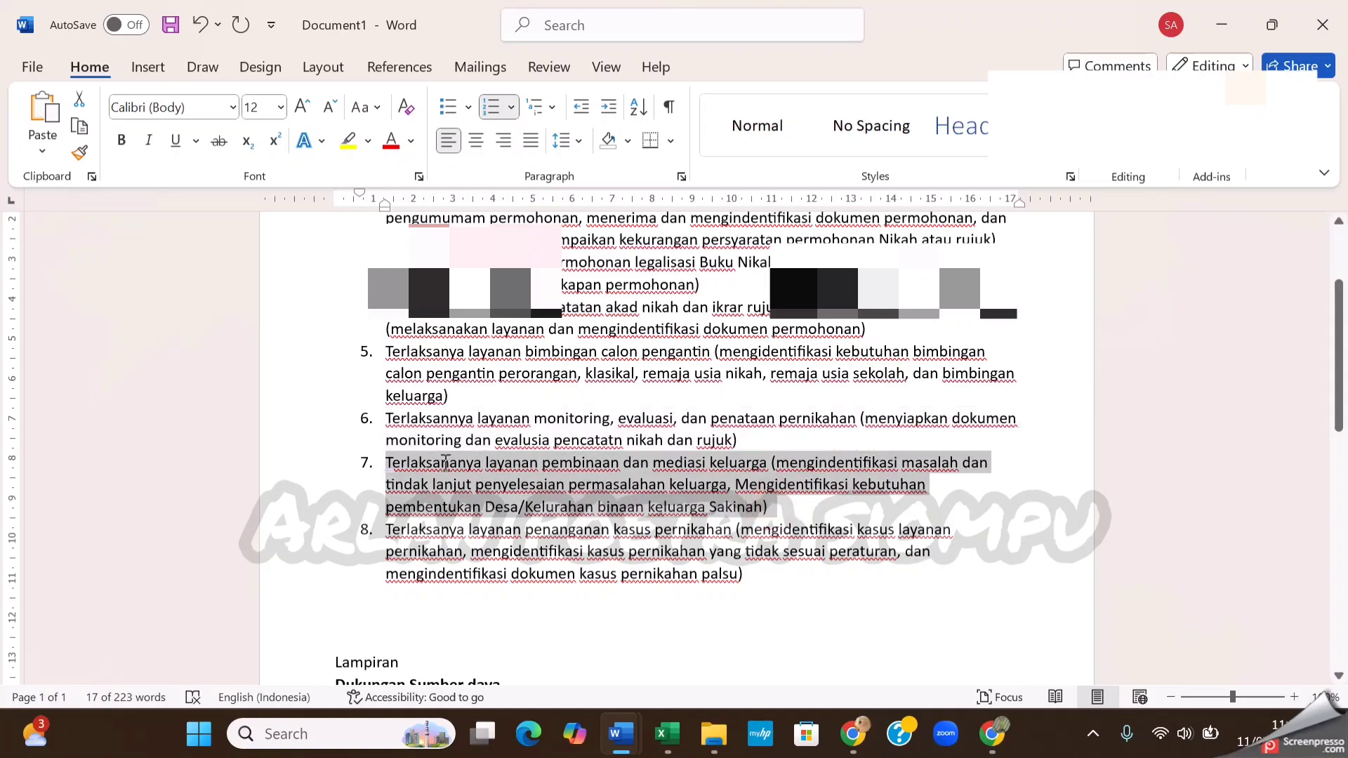
left_click(992, 738)
left_click(628, 634)
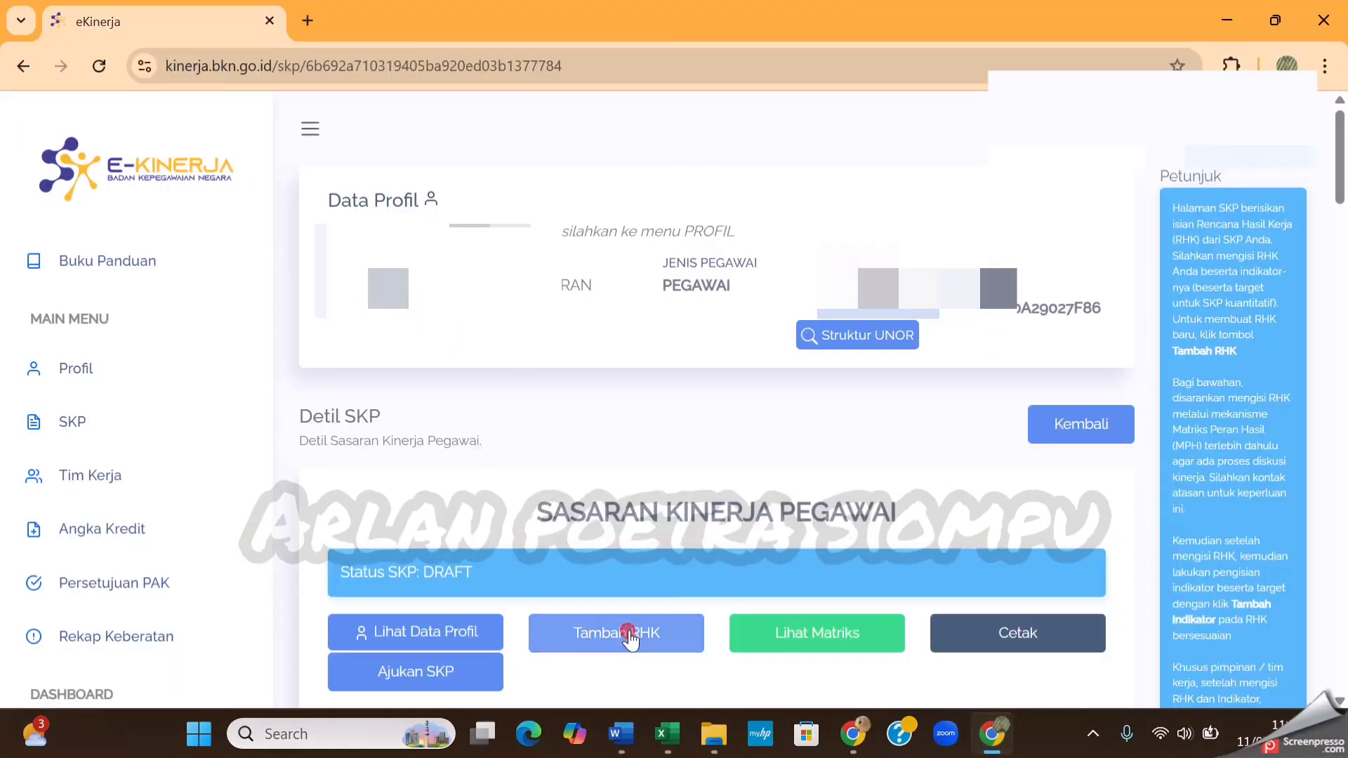
For the seventh RHK, choose the superior plan beginning Terlaksananya kegiatan pendampingan masalah agama, mediasi masalah agama, and set Jenis RHK to Utama
left_click(649, 248)
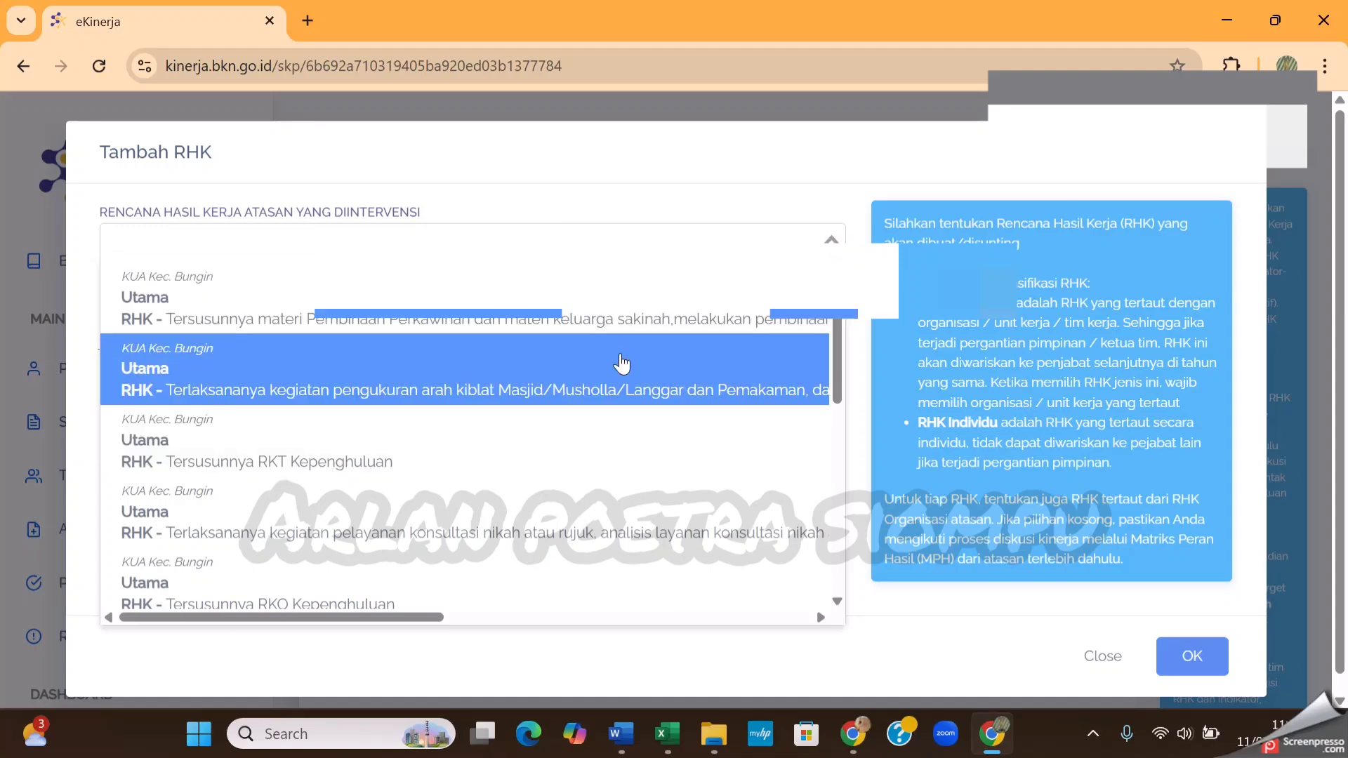
scroll(622, 364, "down", 1)
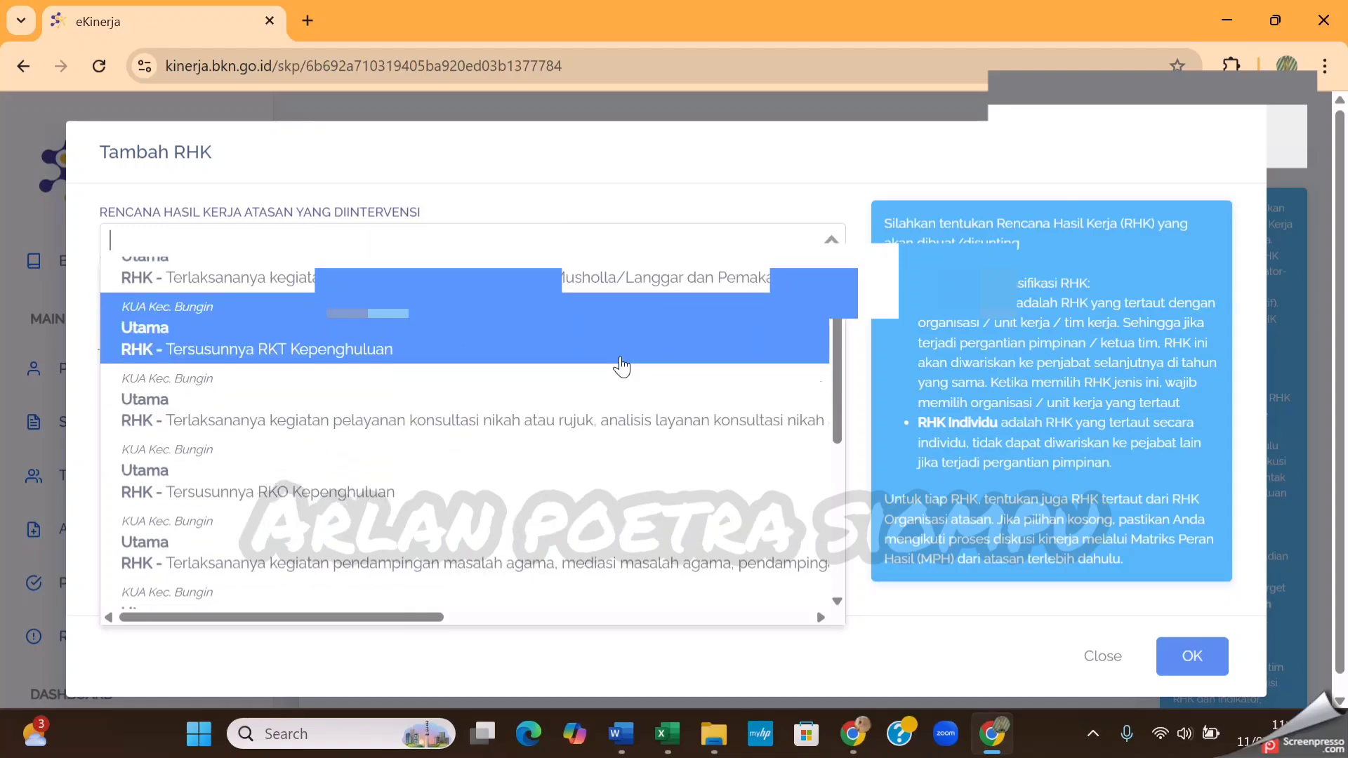
scroll(622, 364, "down", 1)
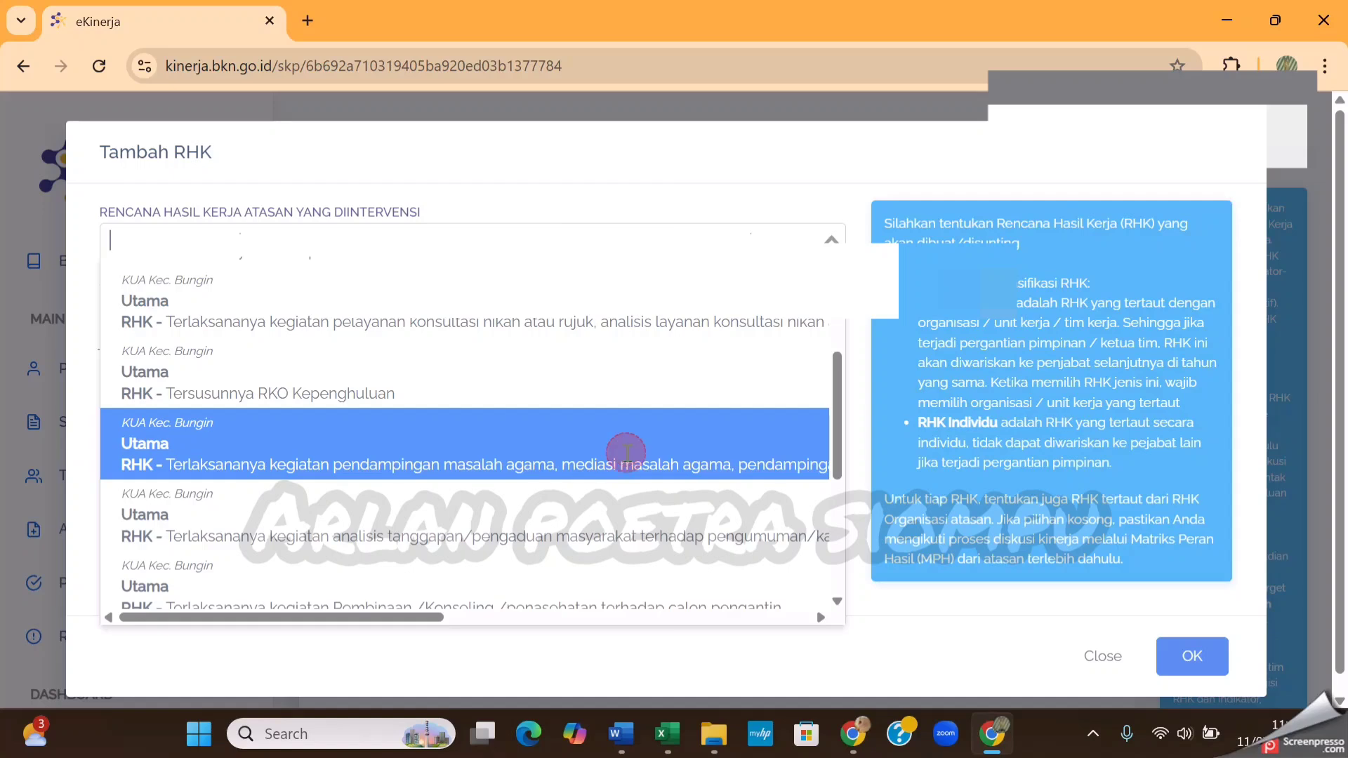
left_click(626, 451)
left_click(481, 362)
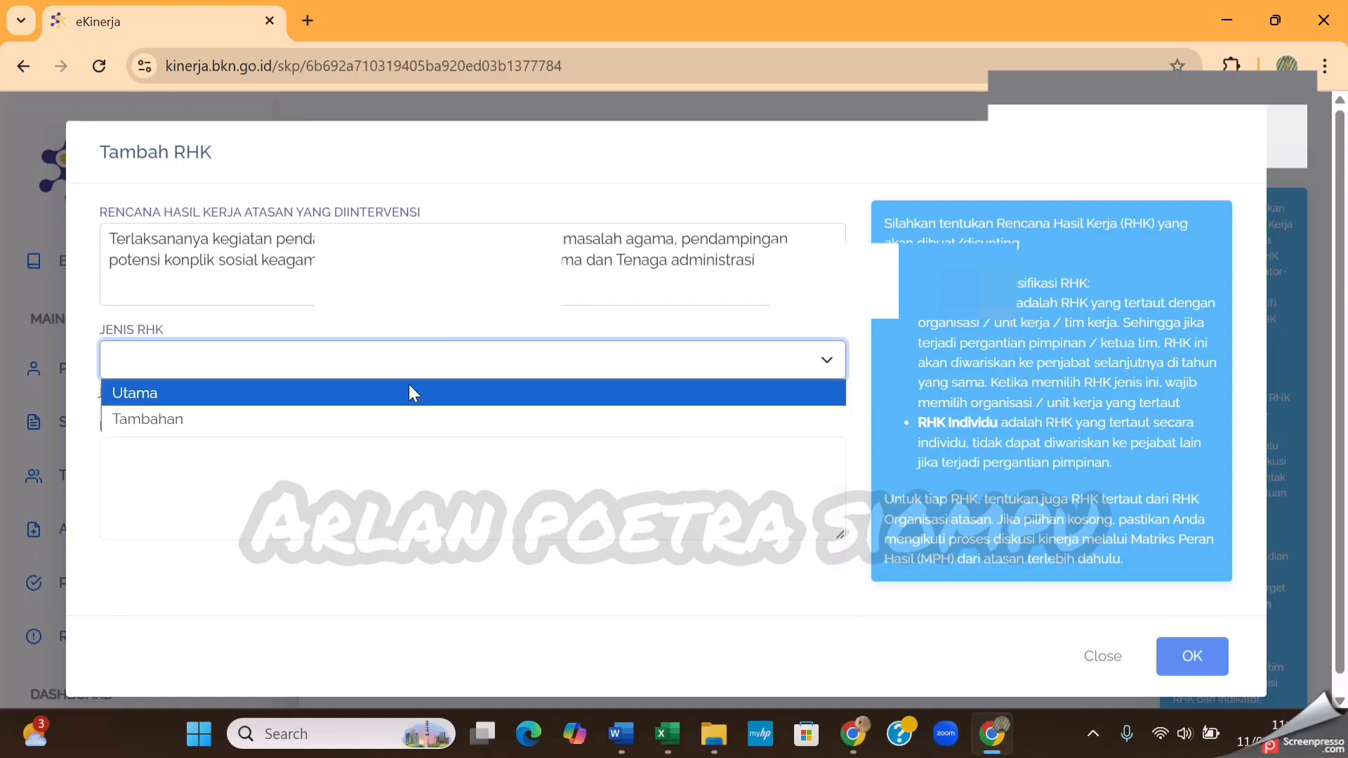
left_click(386, 395)
Paste item 7 into Rencana Hasil Kerja without its leading "7." and spacing, and save the seventh RHK
left_click(344, 455)
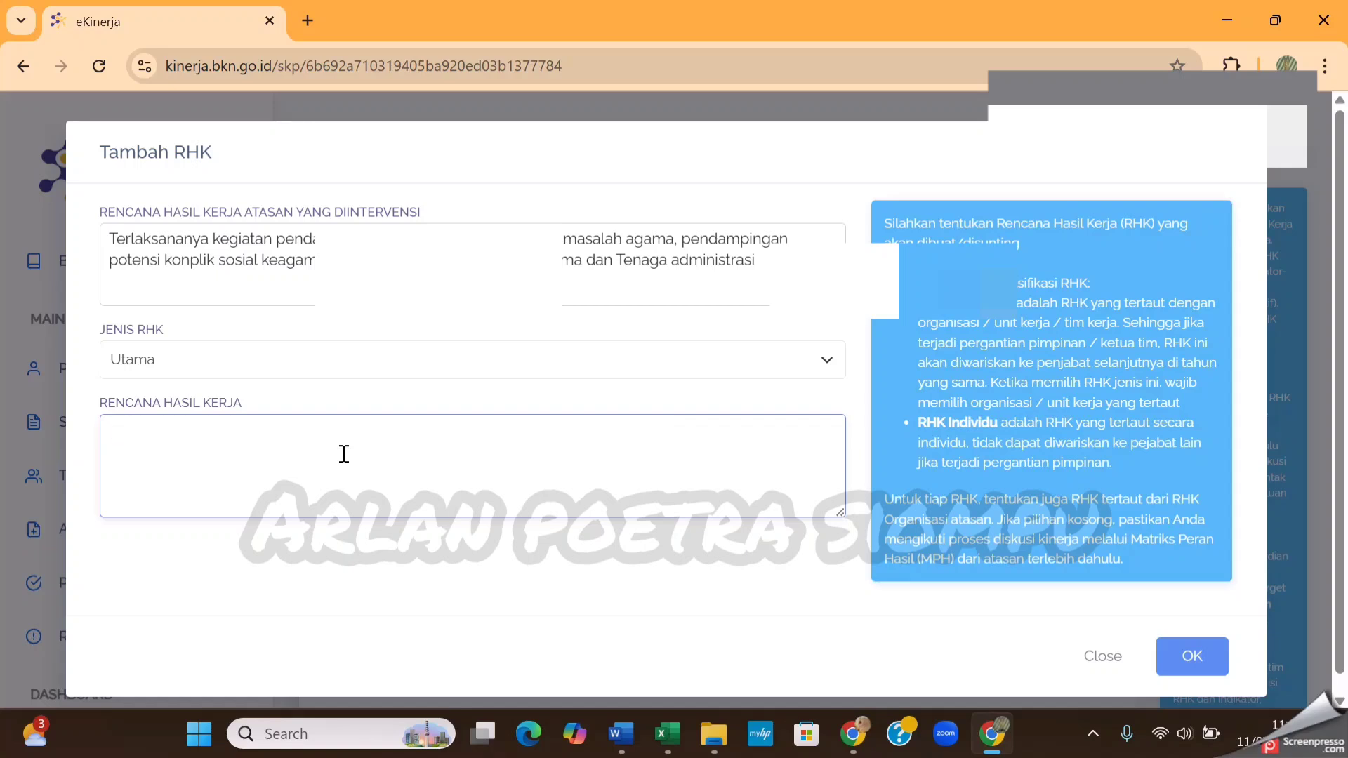
type("7.\tTerlaksananya layanan pembinaan dan mediasi keluarga (mengindentifikasi masalah dan tindak lanjut penyelesaian permasalahan keluarga, Mengidentifikasi kebutuhan pembentukan Desa/Kelurahan binaan keluarga Sakinah)")
left_click(142, 433)
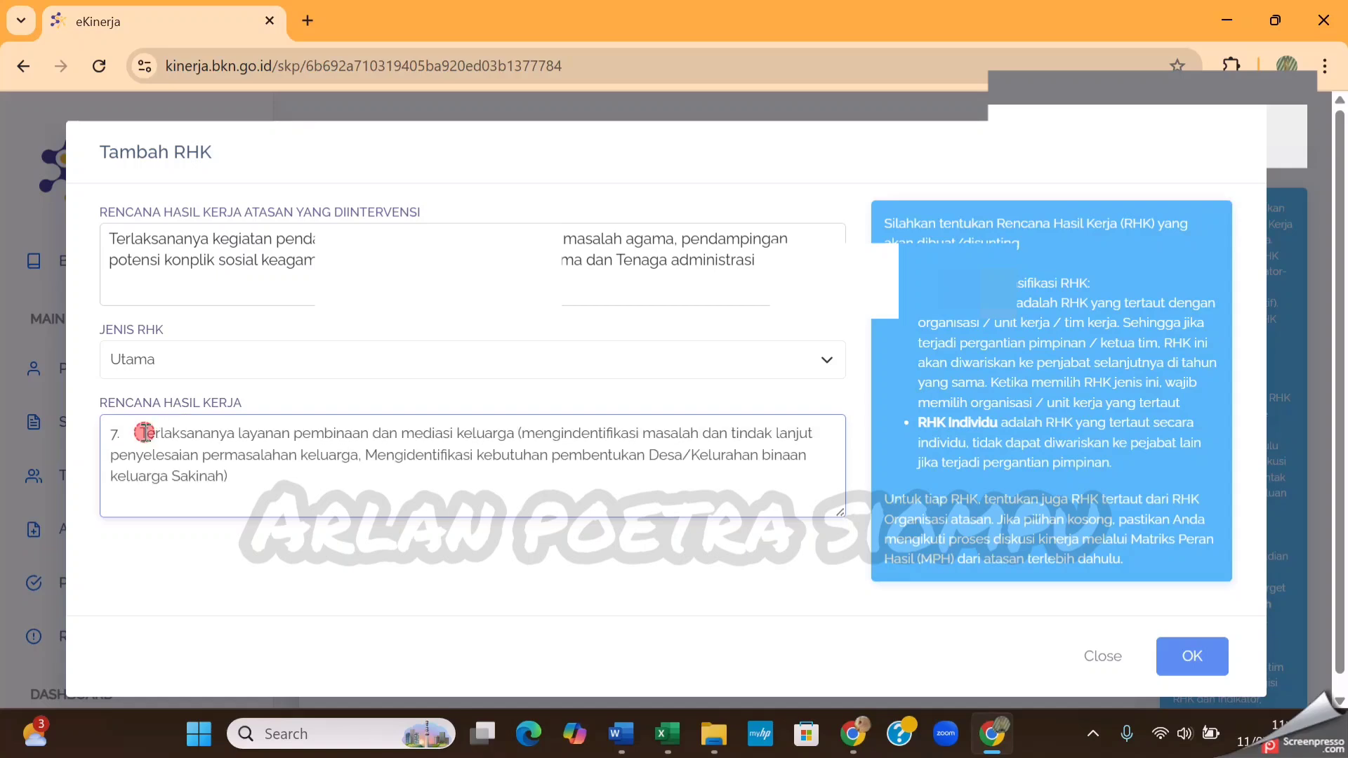
key("BackSpace")
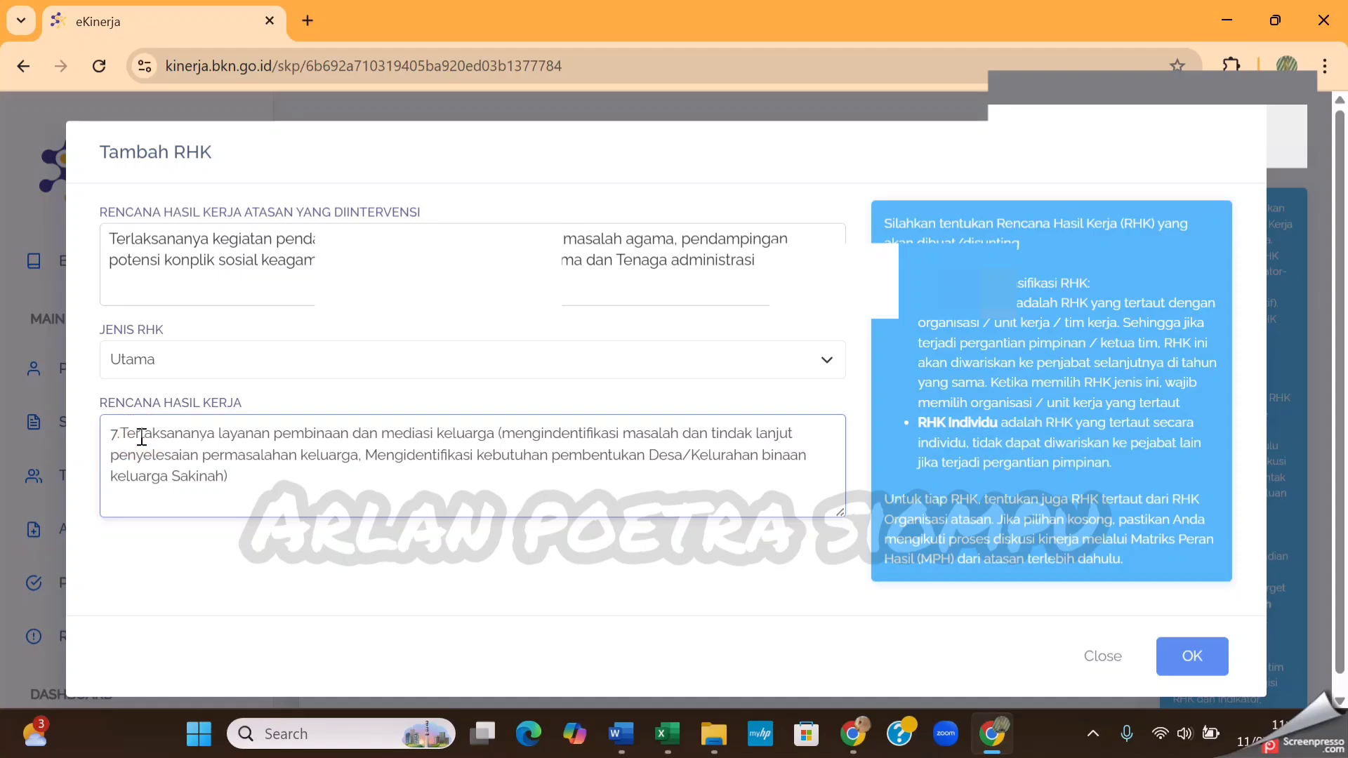
key("BackSpace")
key("BackSpace")
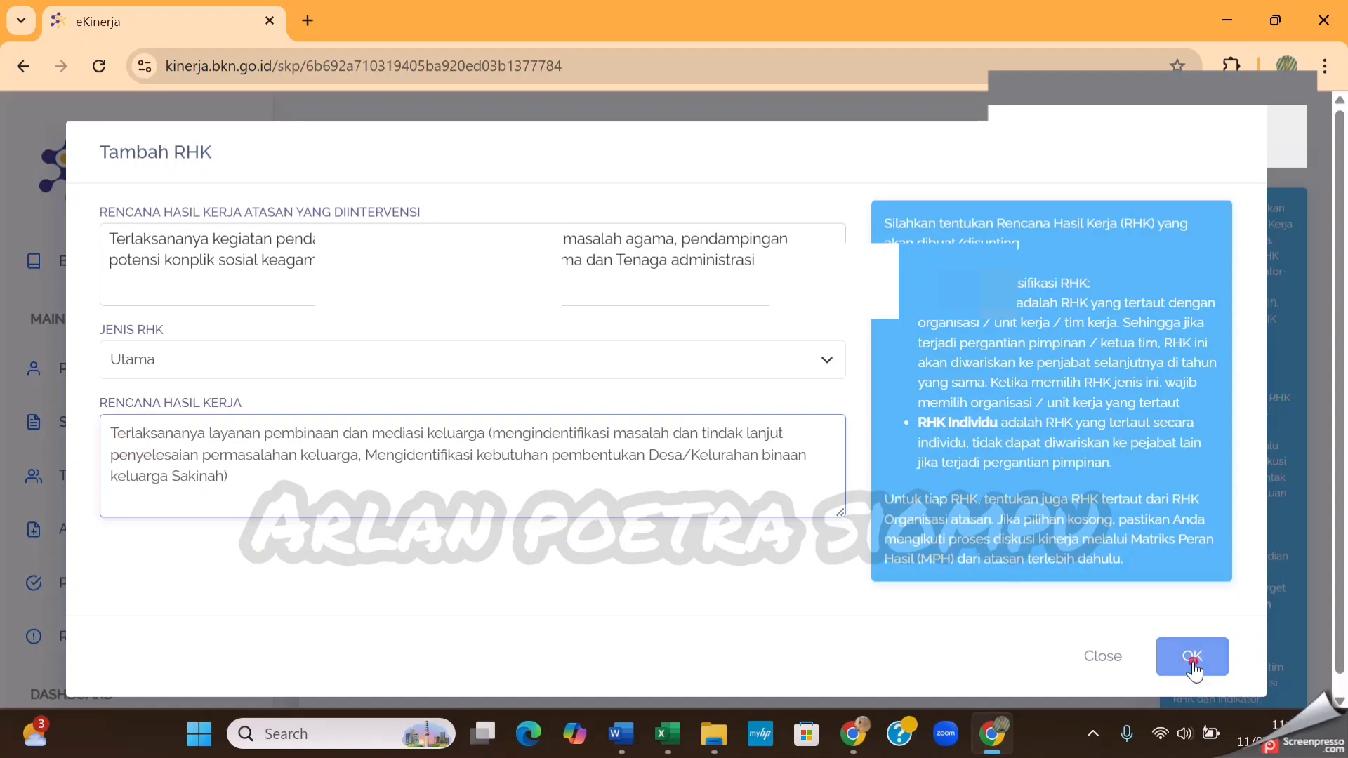
left_click(1193, 658)
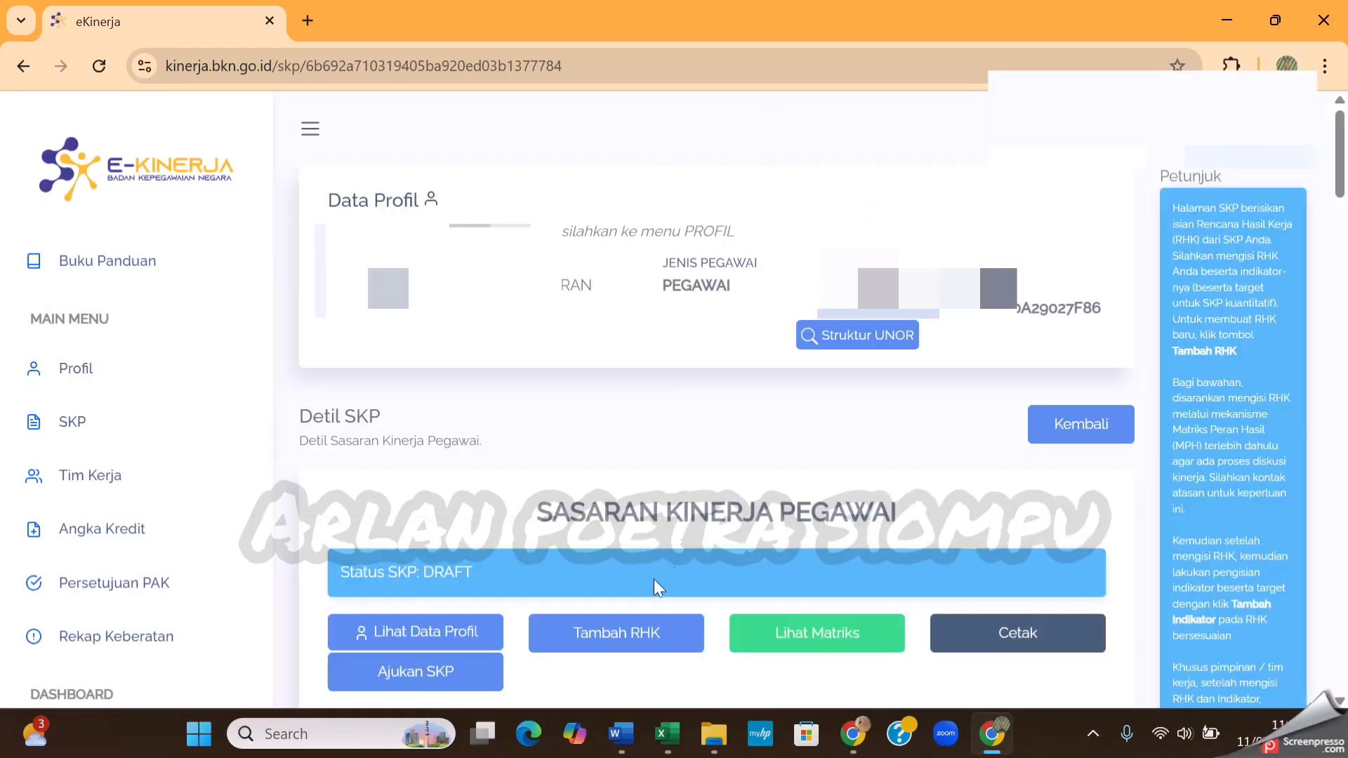
Start adding an eighth RHK and copy item 8 on layanan penanganan kasus pernikahan from Document1 in Word
left_click(634, 640)
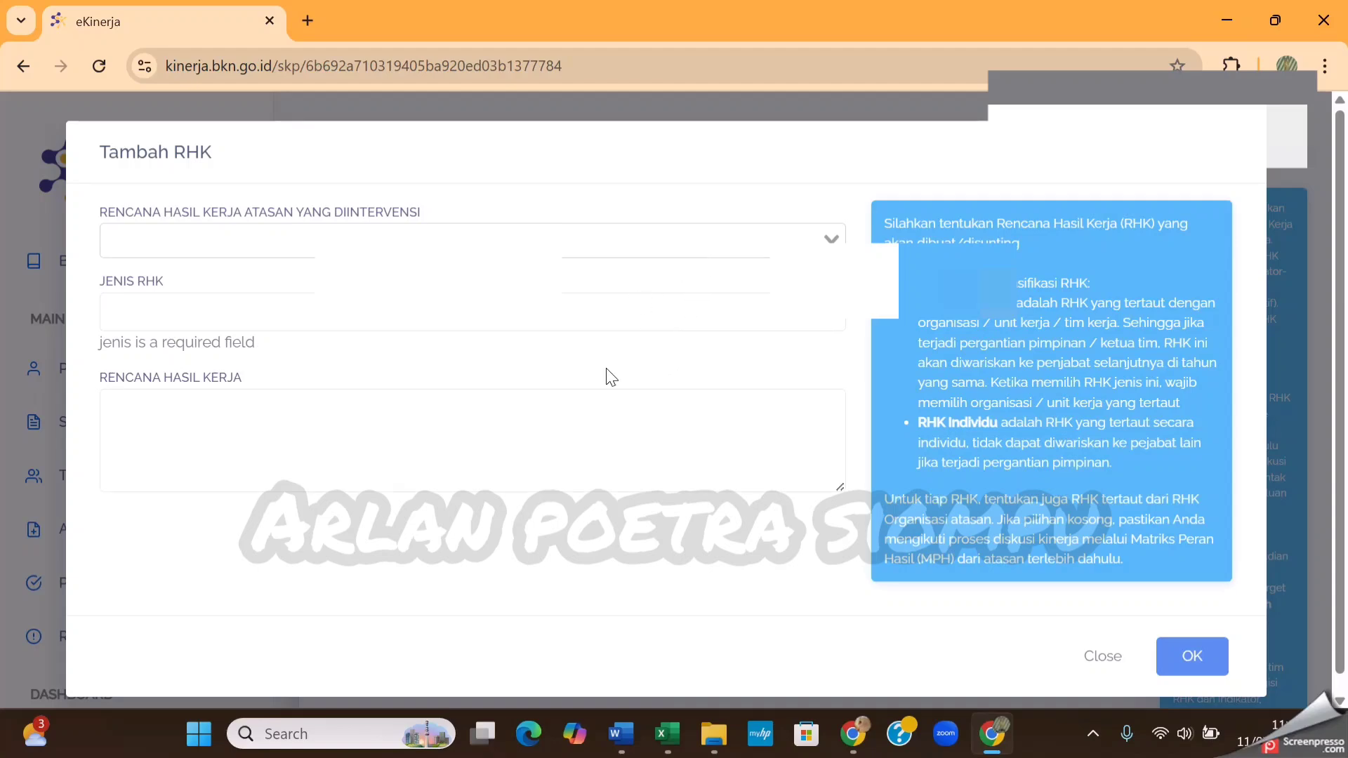
left_click(630, 726)
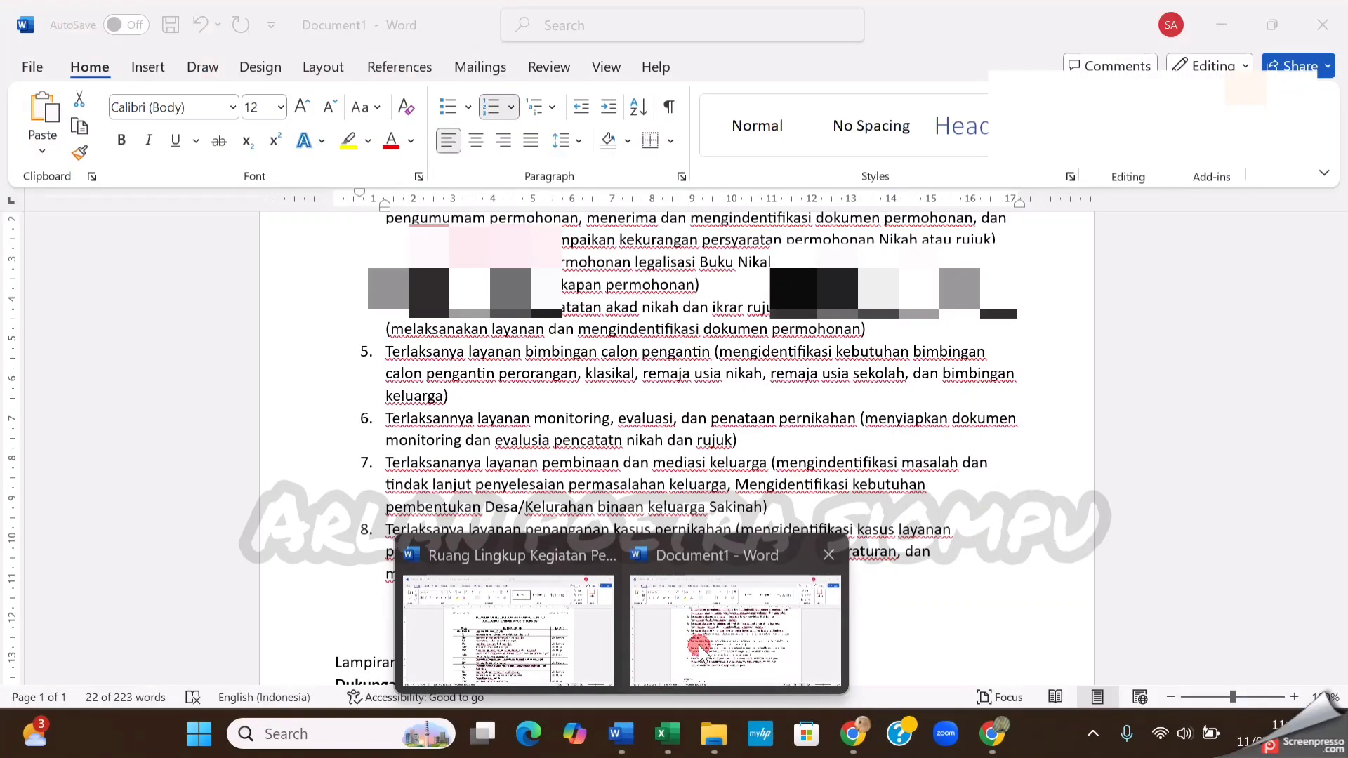
left_click(696, 644)
left_click_drag(747, 577, 393, 531)
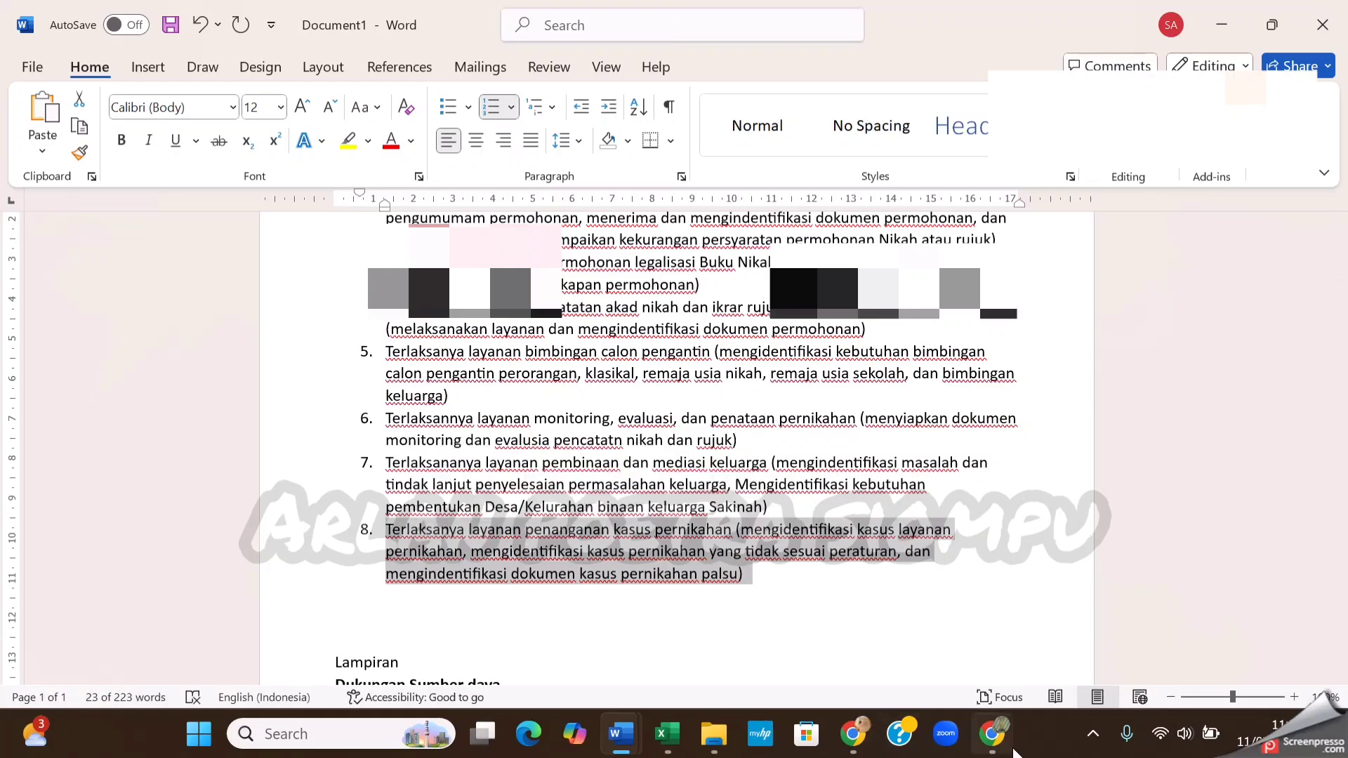
In eKinerja, set the superior plan to Terlaksananya Kegiatan Koordinasi lintas sektoral/Vertikal dan lembaga keagamaan tentang nikah sirih, buku nikah palsu, and Jenis RHK to Utama
left_click(992, 733)
left_click(717, 241)
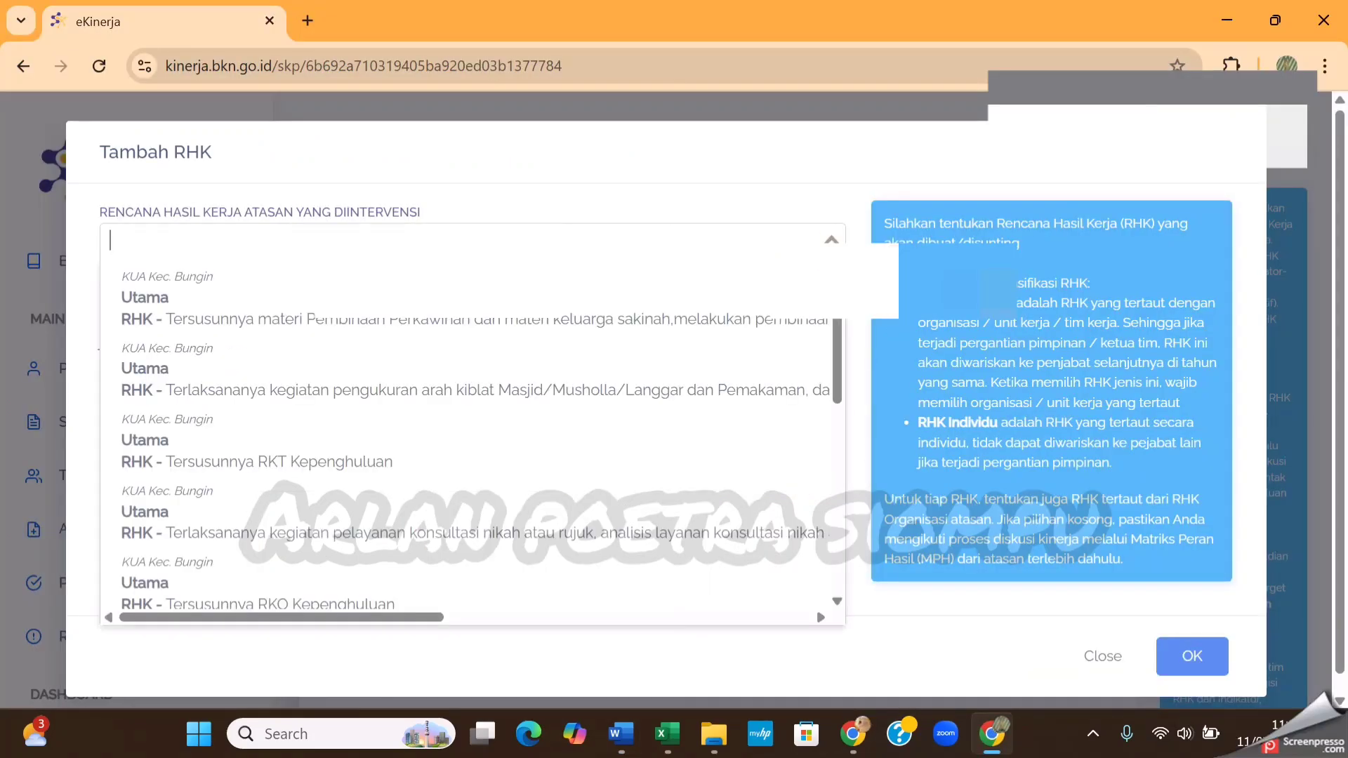
scroll(717, 407, "down", 1)
scroll(717, 407, "down", 4)
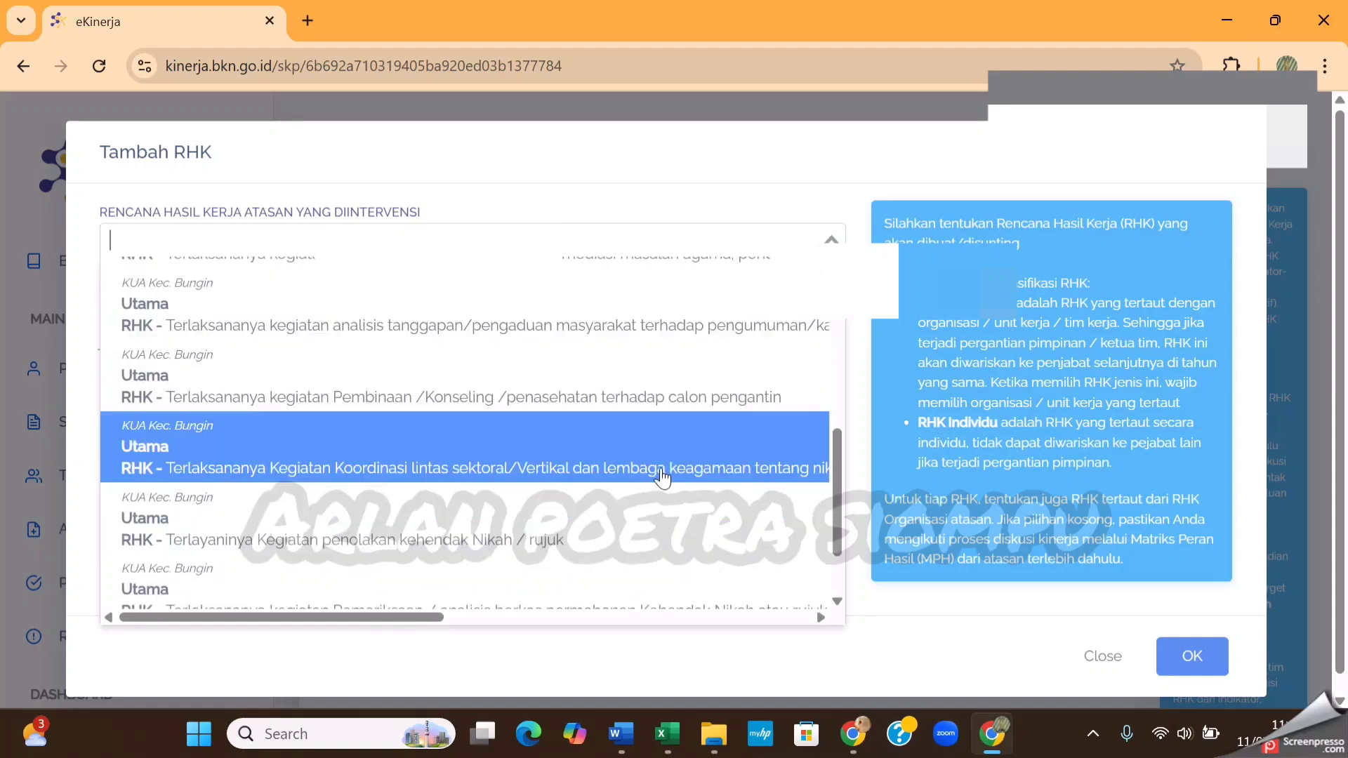
left_click(656, 466)
left_click(437, 361)
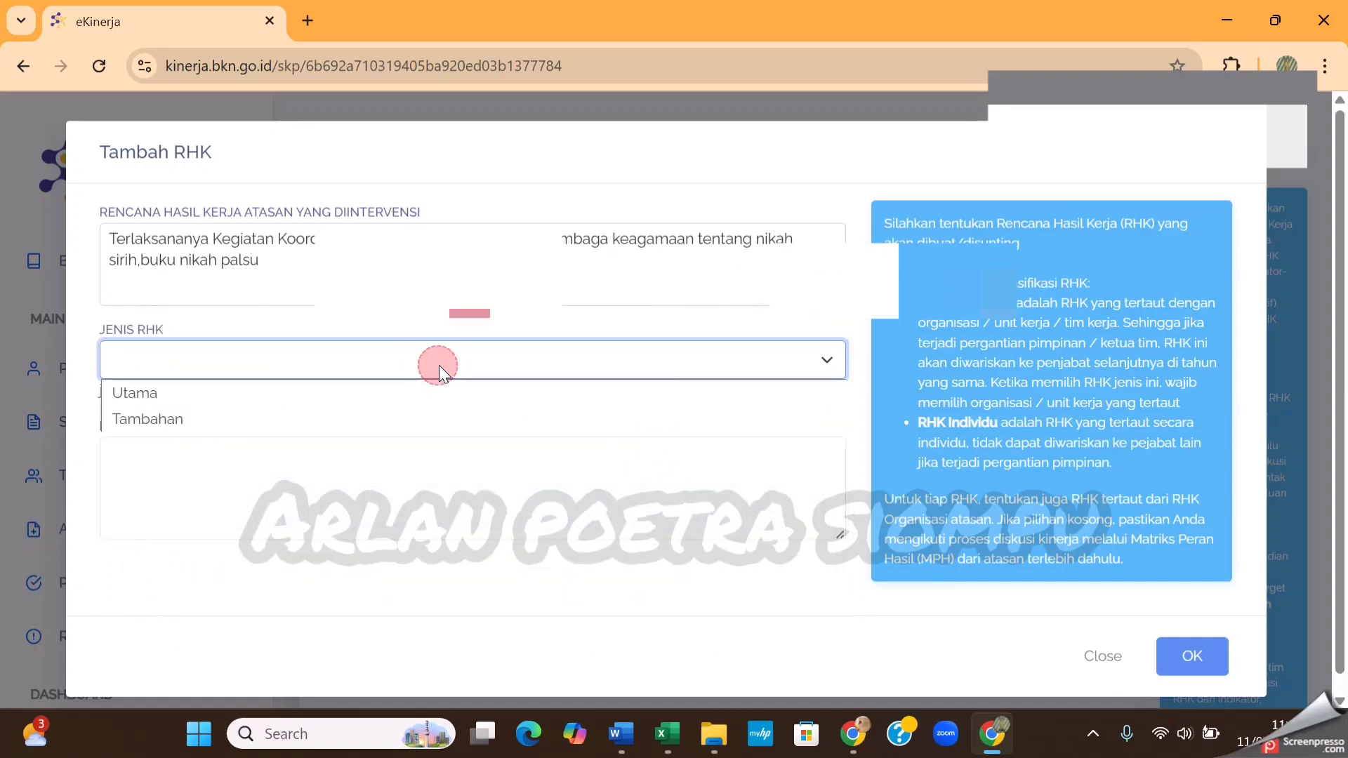
left_click(302, 391)
Paste item 8 into Rencana Hasil Kerja without its leading "8." and spacing, and save the eighth RHK
left_click(316, 451)
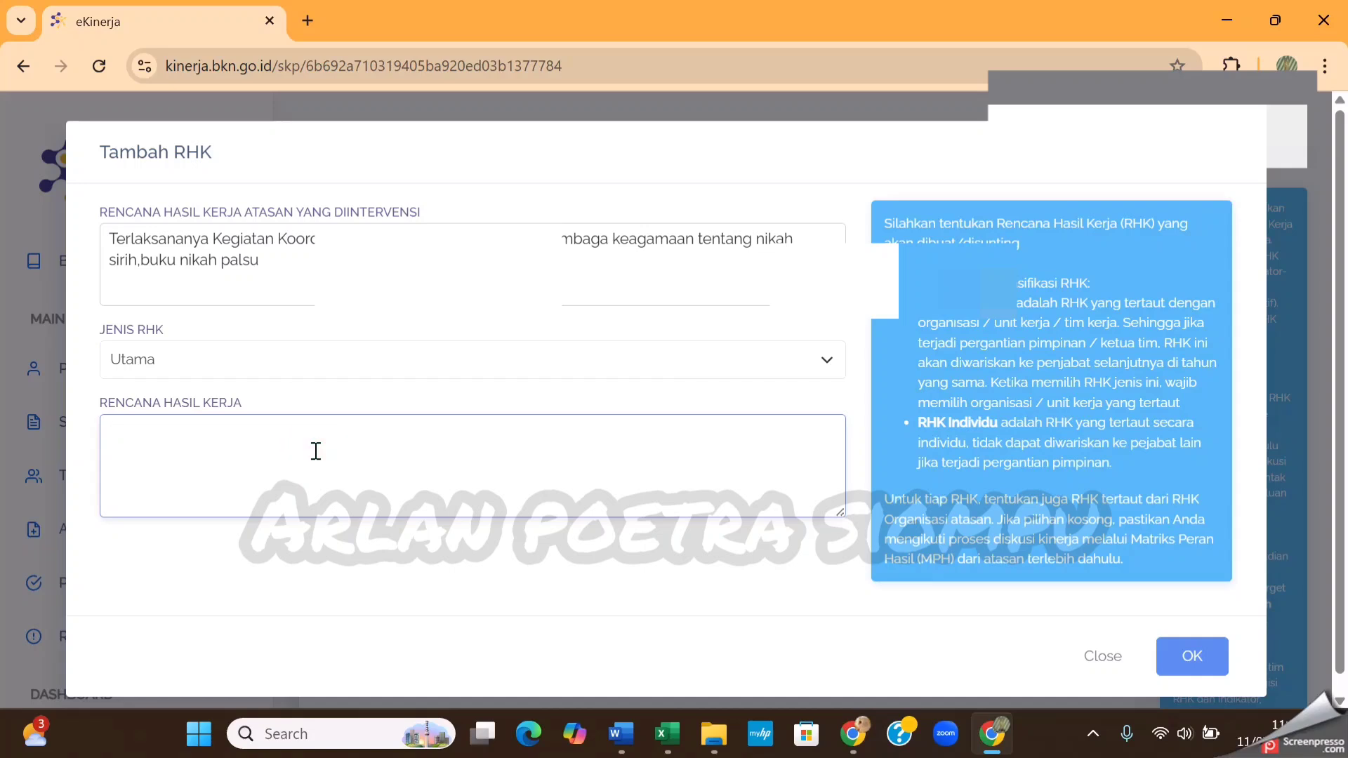
type("8.\tTerlaksanya layanan penanganan kasus pernikahan (mengidentifikasi kasus layanan pernikahan, mengidentifikasi kasus pernikahan yang tidak sesuai peraturan, dan mengindentifikasi dokumen kasus pernikahan palsu)")
left_click(143, 433)
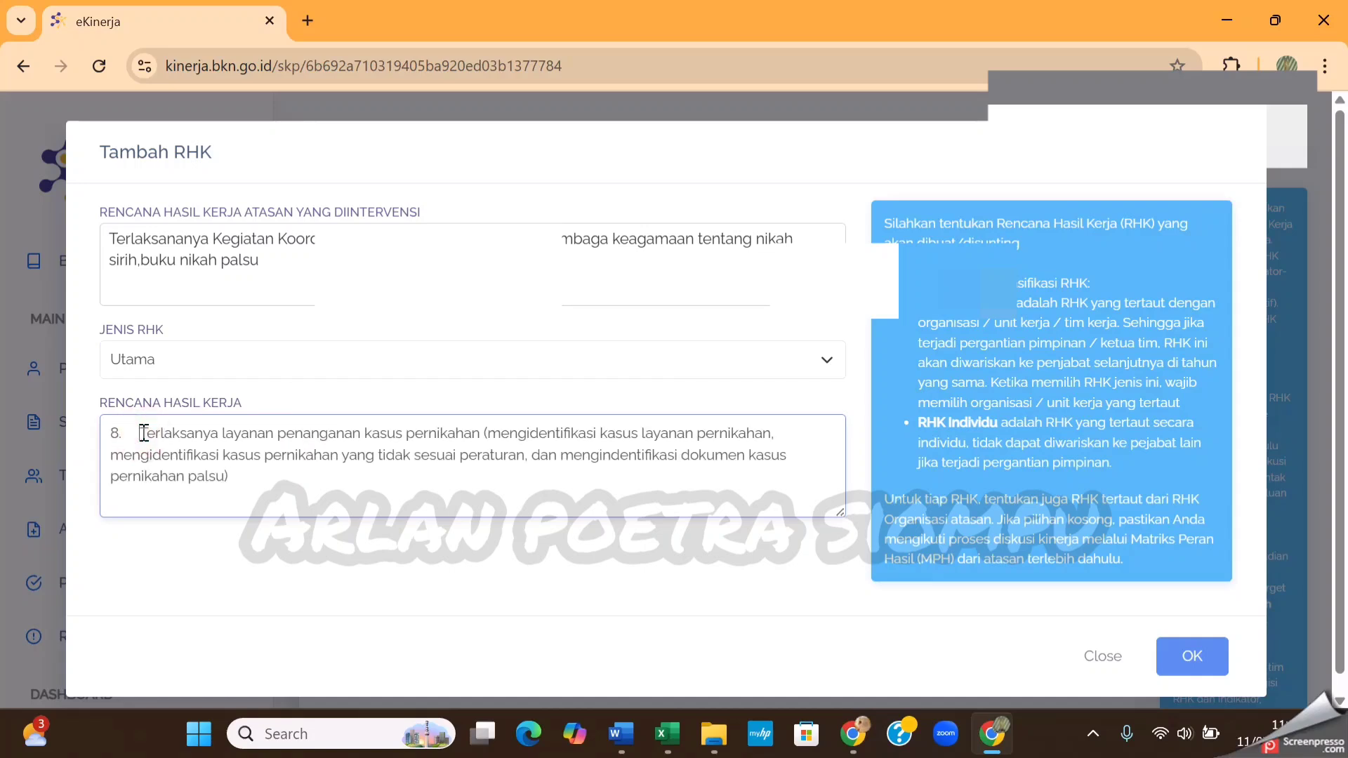
key("BackSpace")
key("BackSpace")
key("BackSpace")
key("BackSpace")
key("BackSpace")
key("BackSpace")
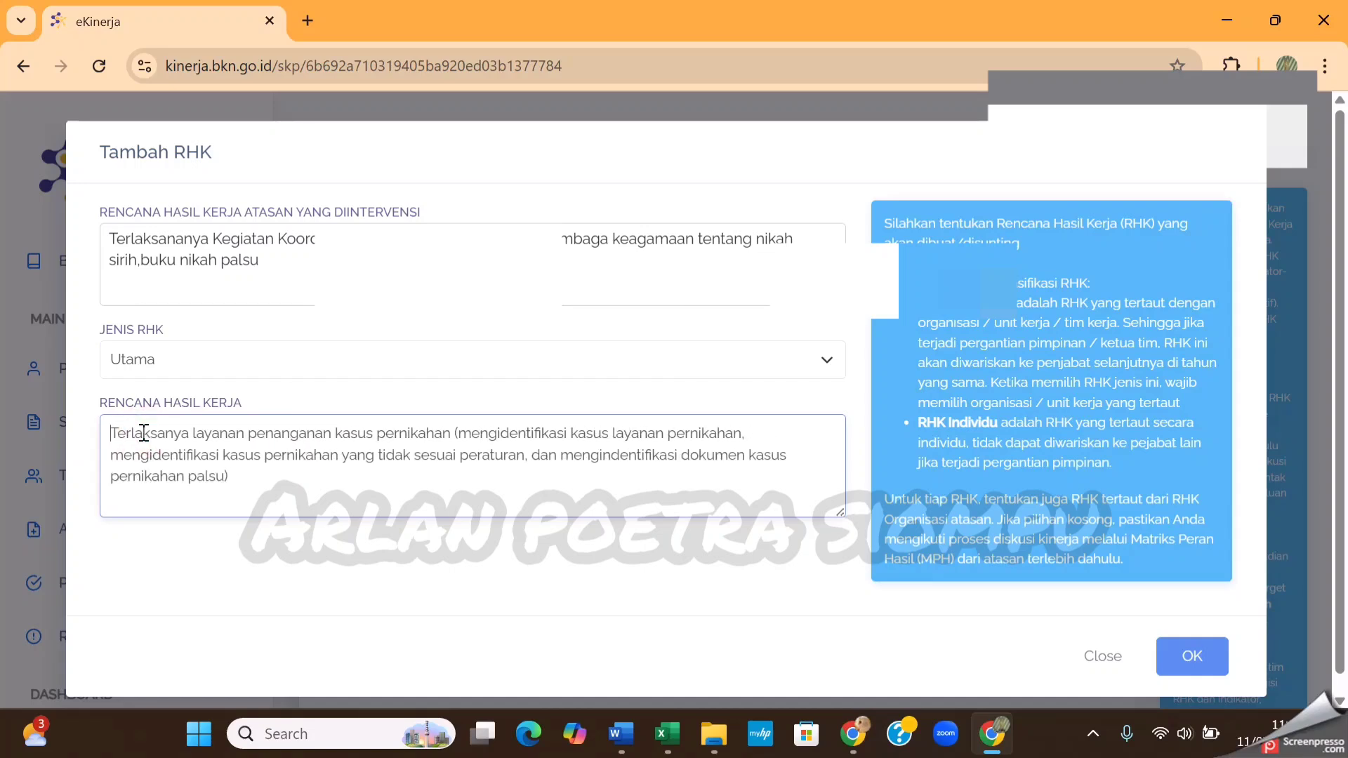
left_click(1191, 657)
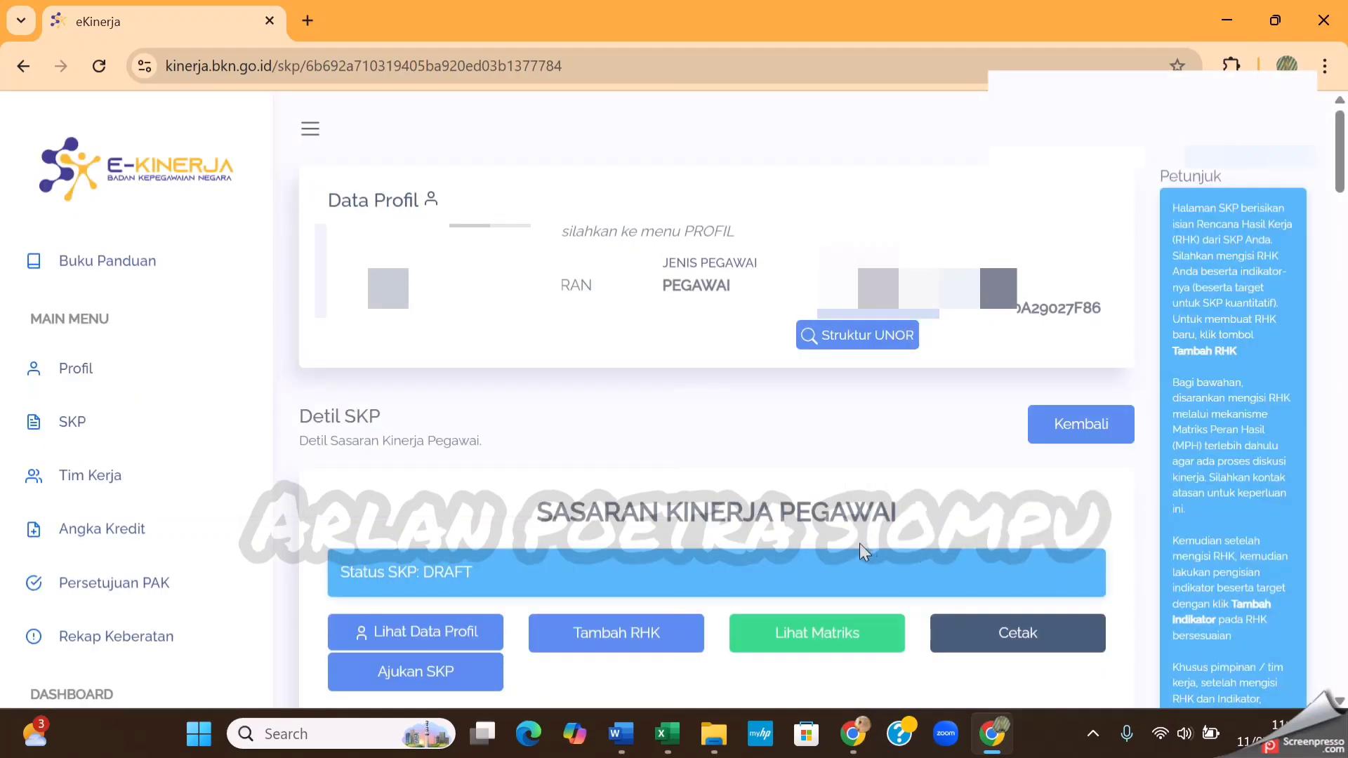
Review the saved work-result plans in the SKP table, from the first RHK through the eighth
scroll(879, 549, "down", 15)
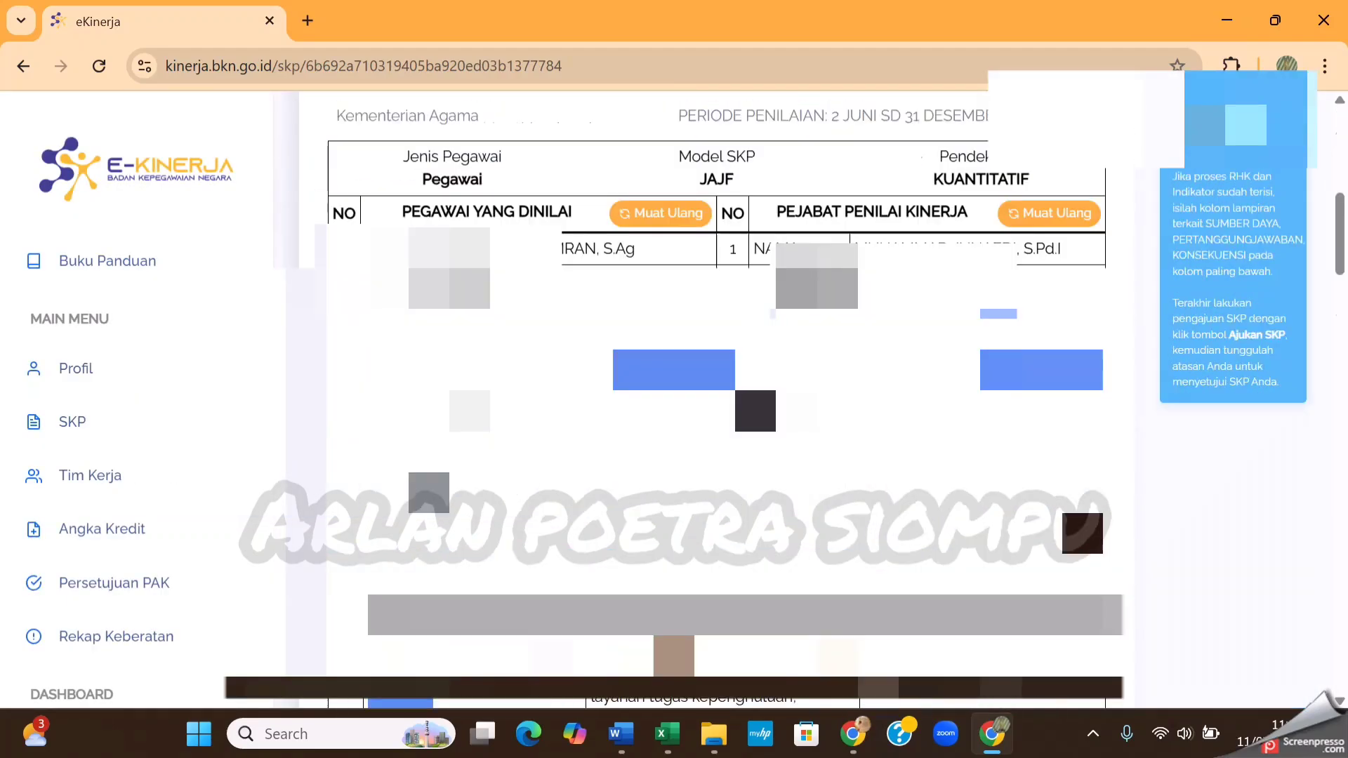
scroll(879, 549, "down", 15)
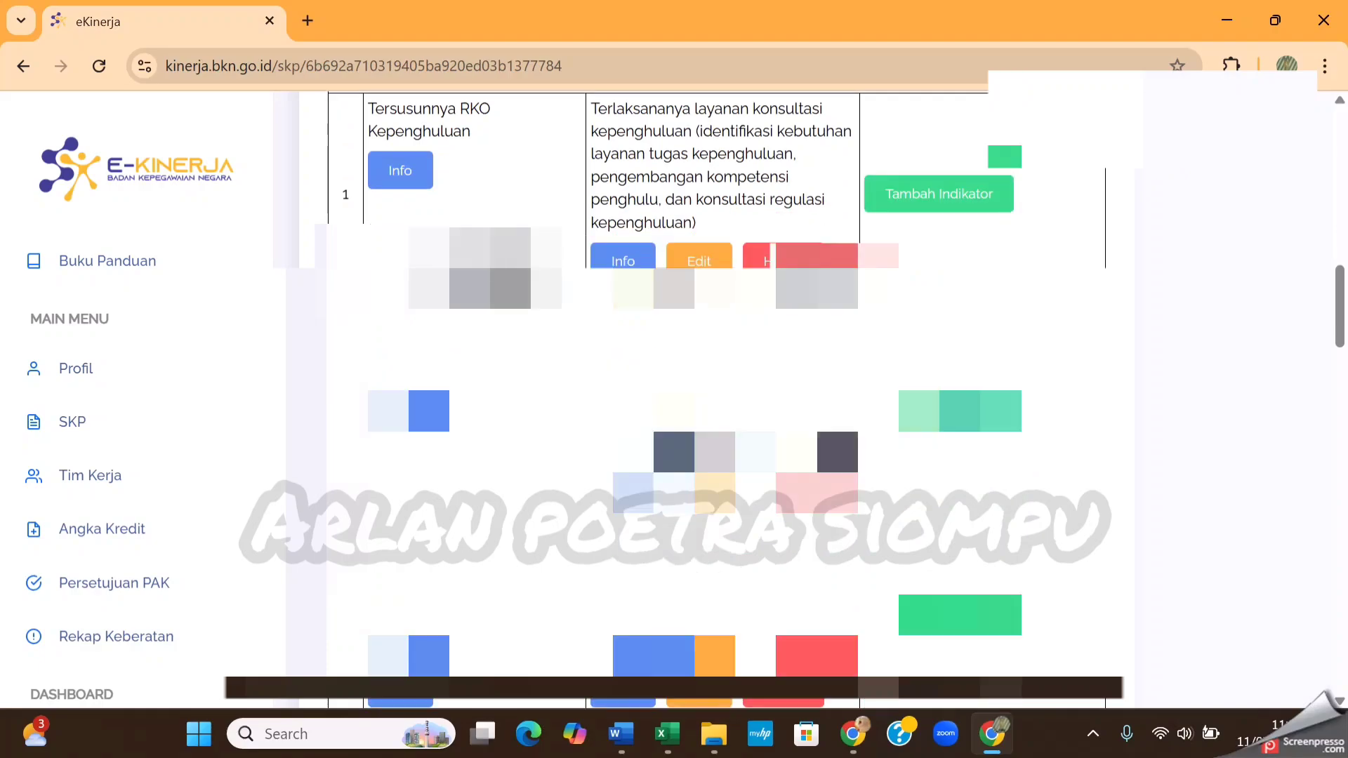
scroll(886, 571, "down", 12)
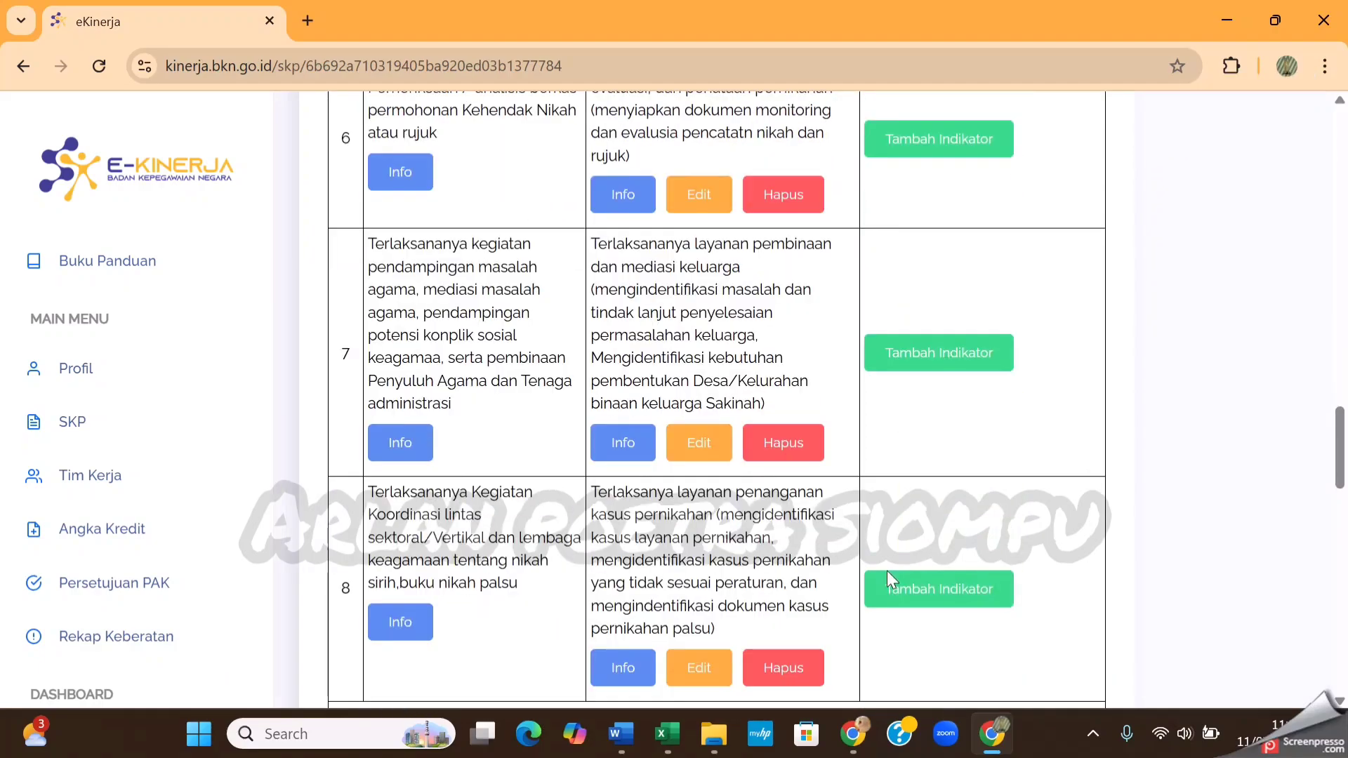
scroll(887, 571, "up", 4)
scroll(887, 571, "up", 15)
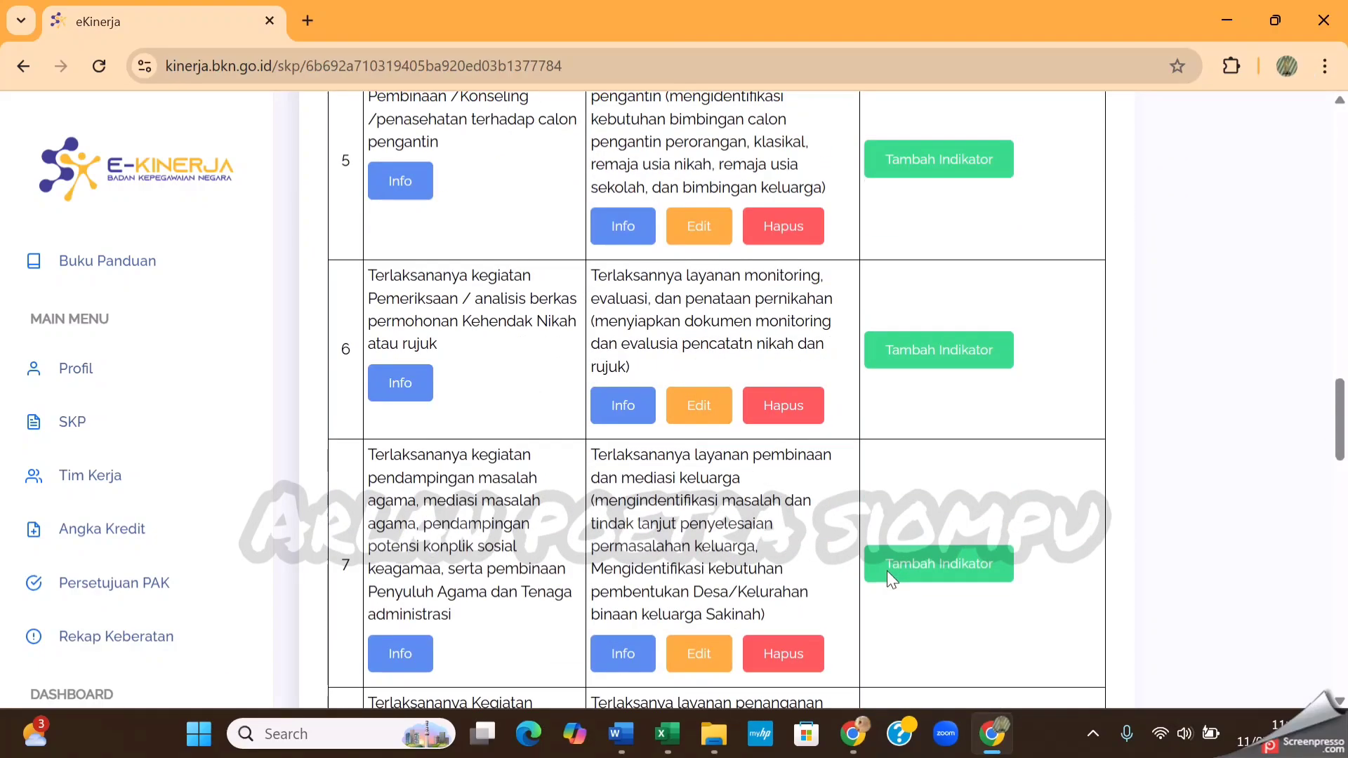
scroll(887, 571, "up", 6)
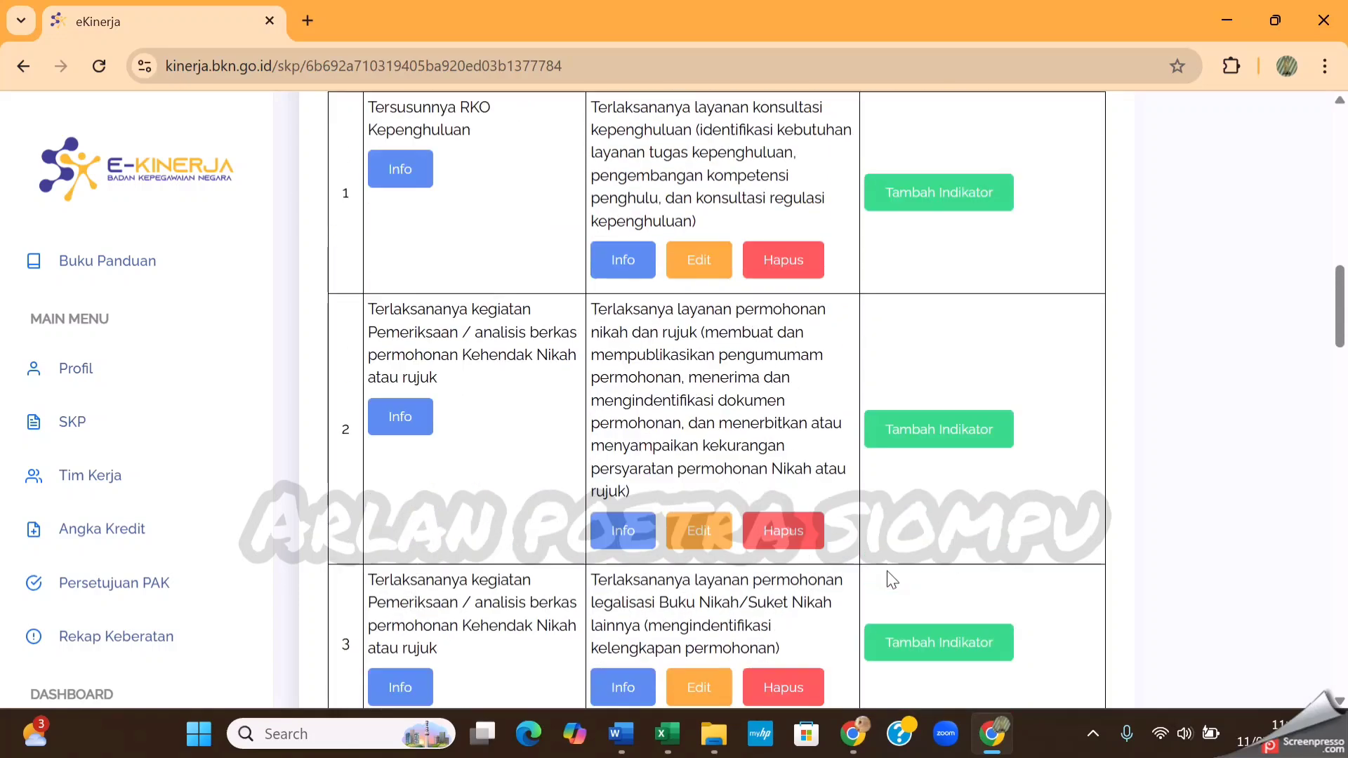
scroll(887, 571, "down", 3)
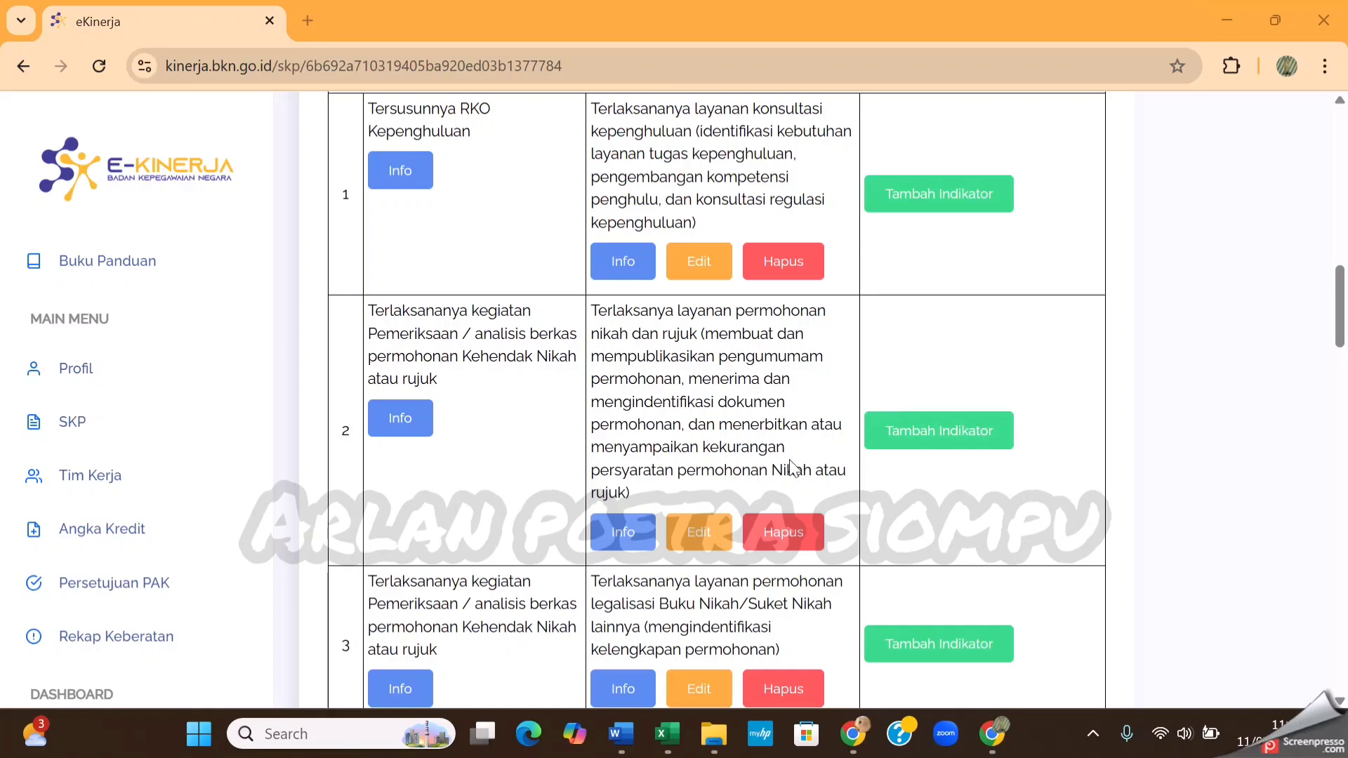
scroll(930, 322, "up", 2)
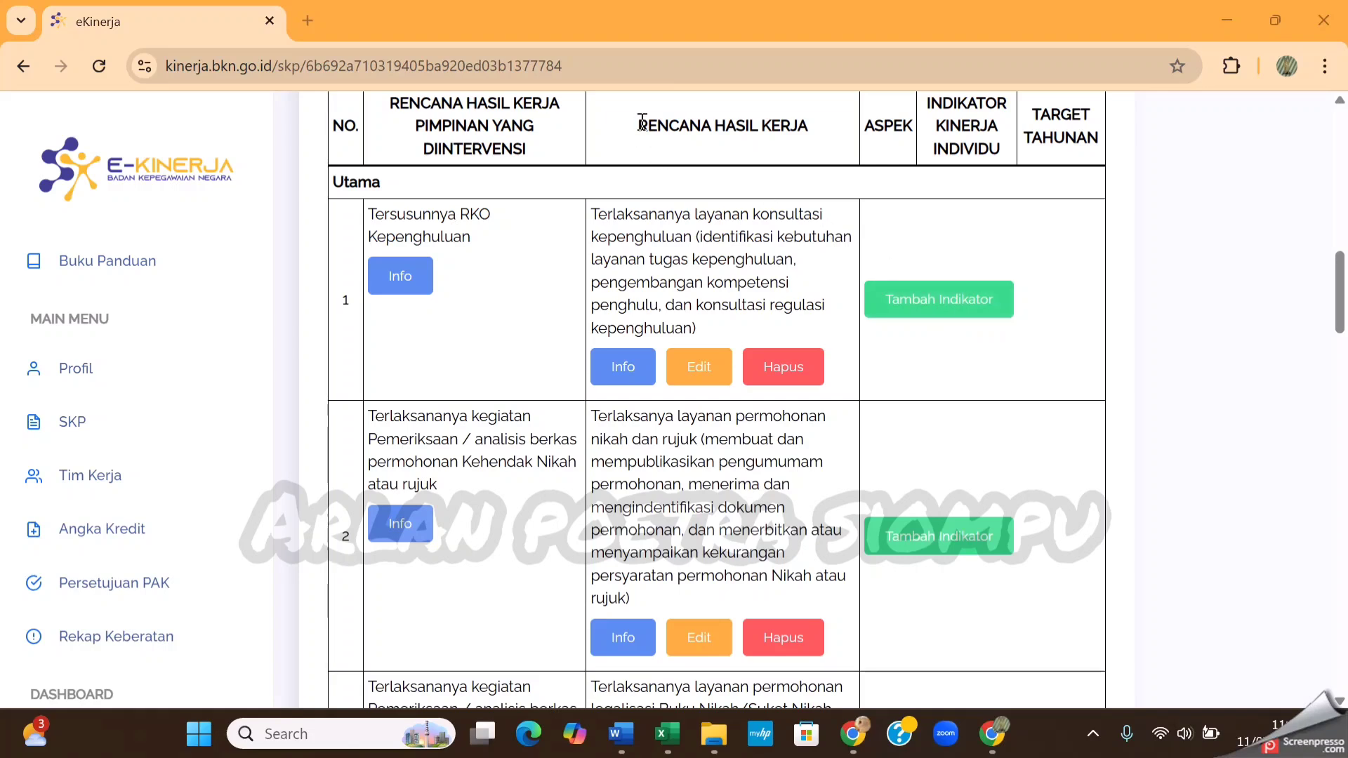
left_click(641, 122)
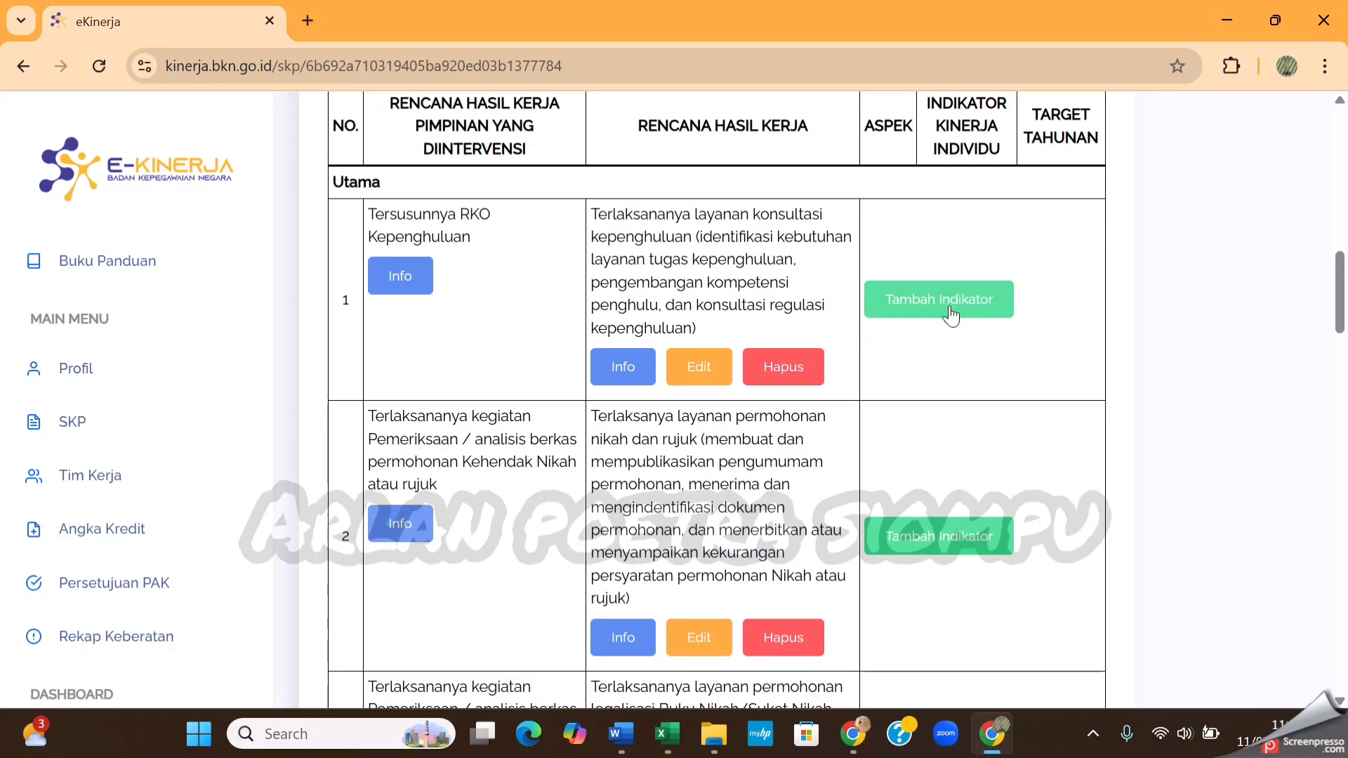
Add a Kuantitas indicator to RHK 1 with the text Tersedianya Laporan Kegiatan and target 1 Dokumen, and save it
left_click(950, 314)
left_click(722, 241)
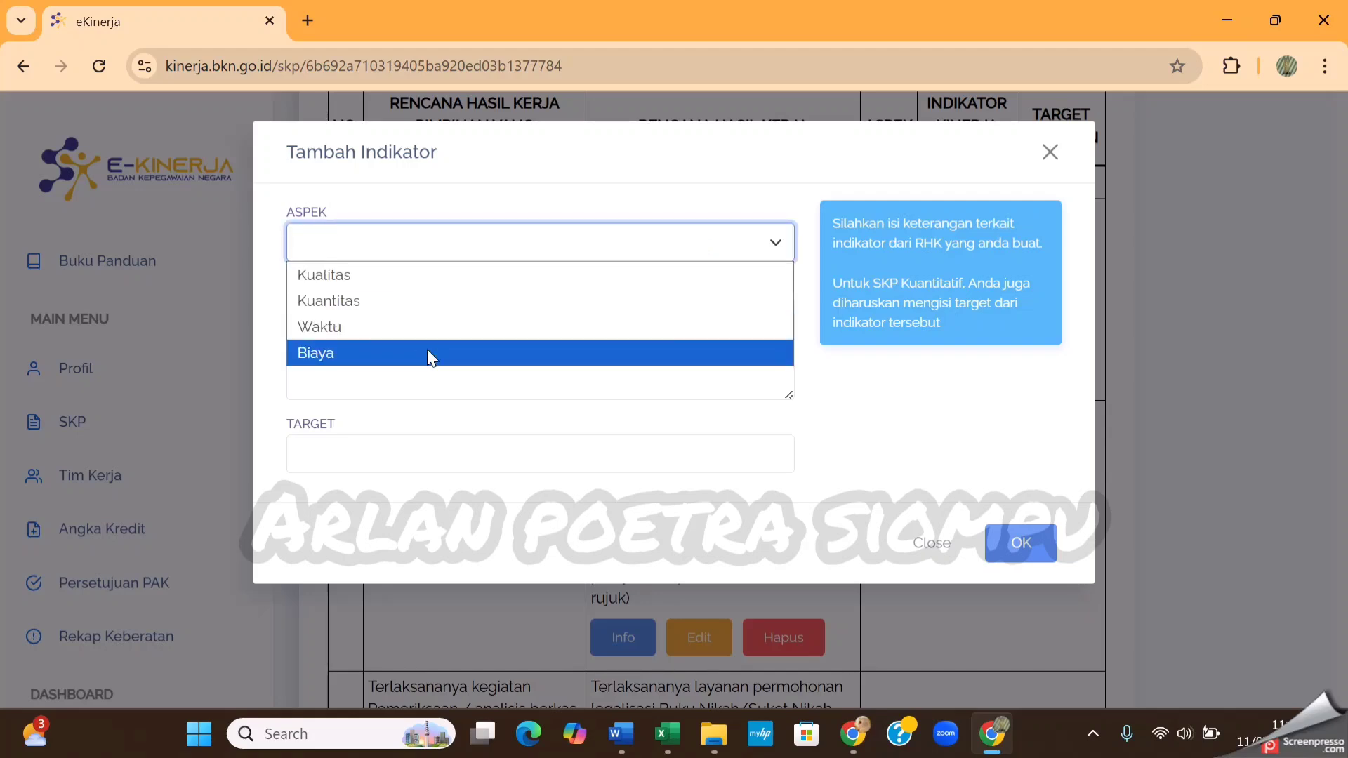
left_click(369, 302)
left_click(374, 326)
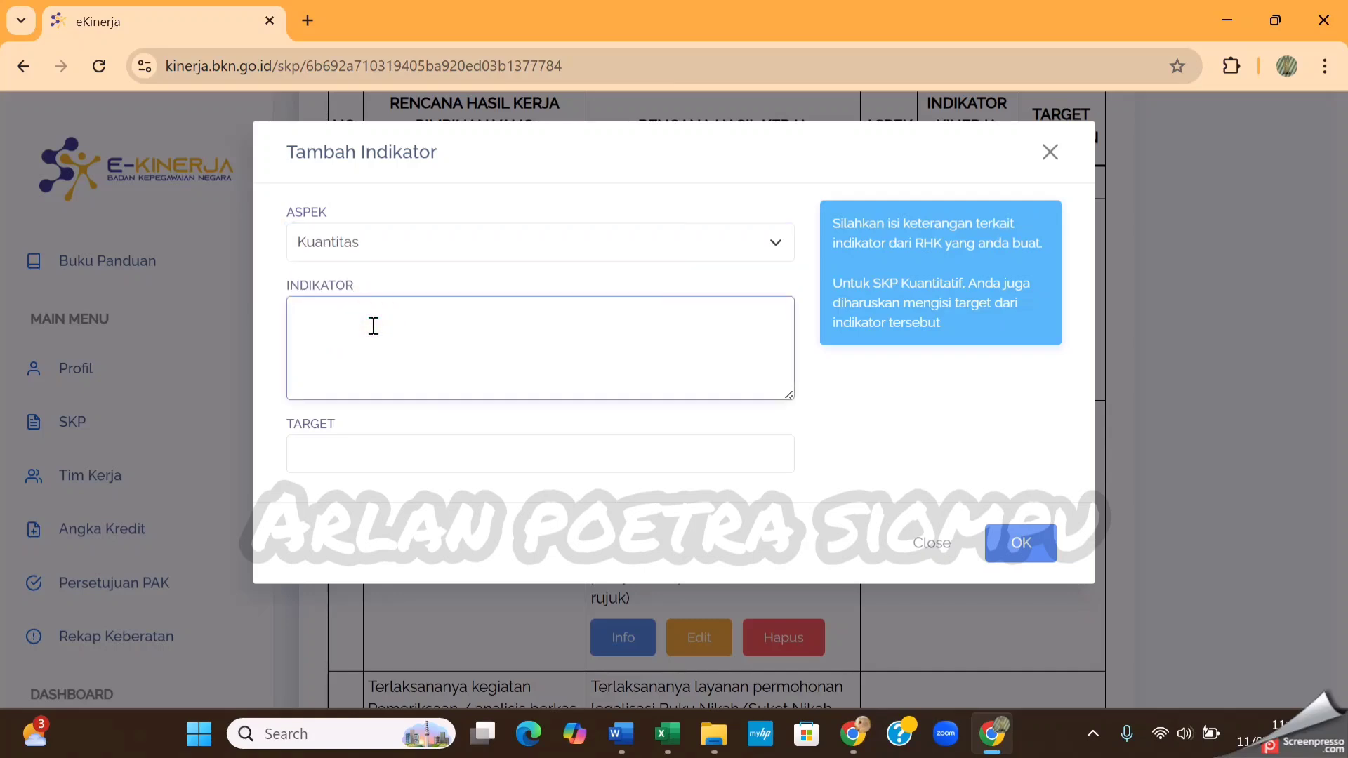
type("Tersedianya Laporan Kegiatan")
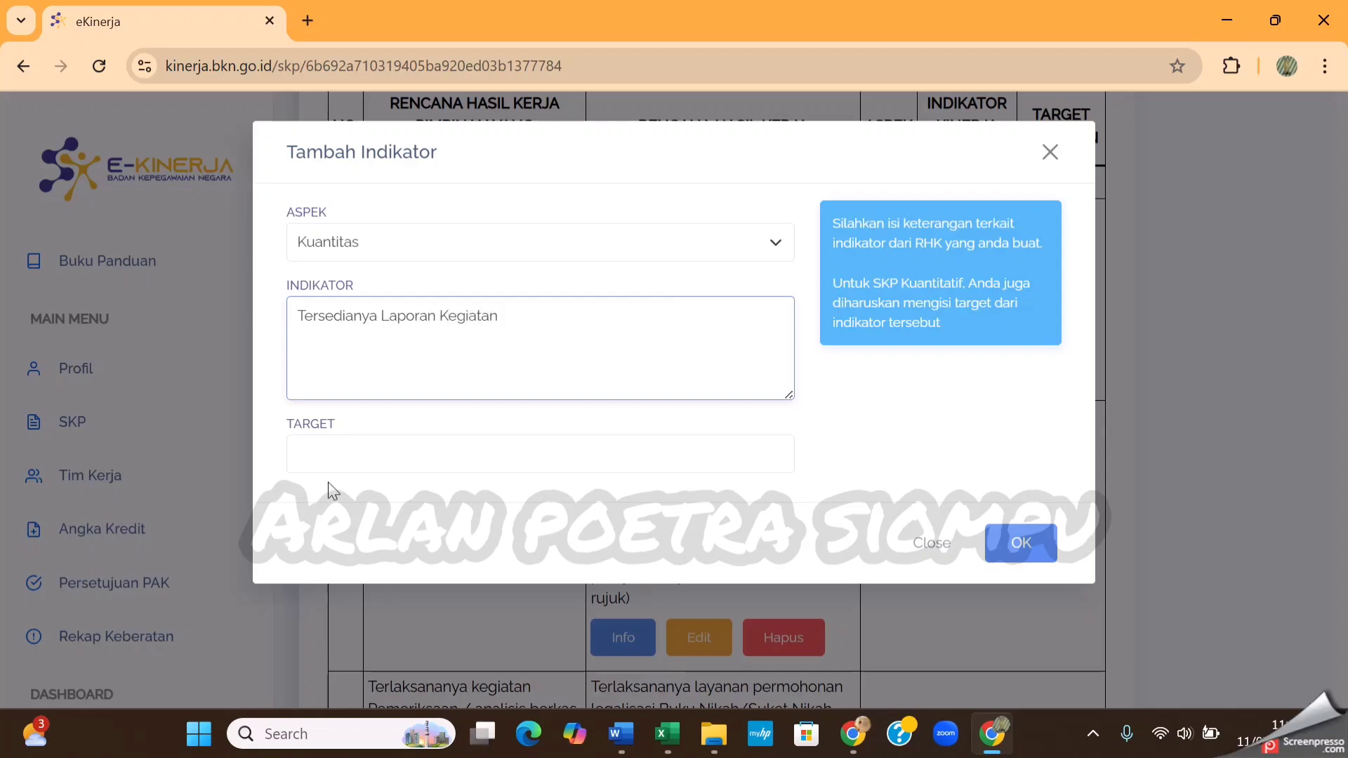
left_click(444, 462)
left_click(464, 213)
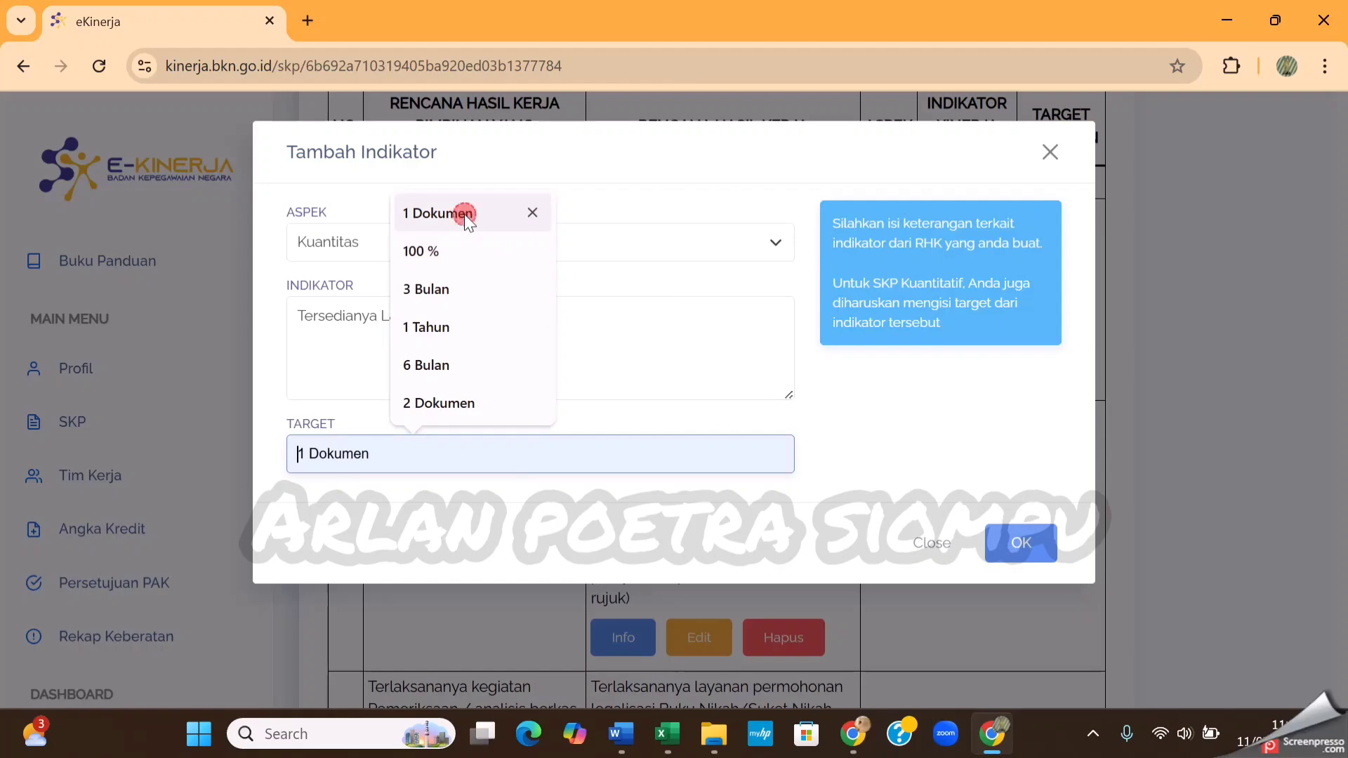
left_click(1042, 539)
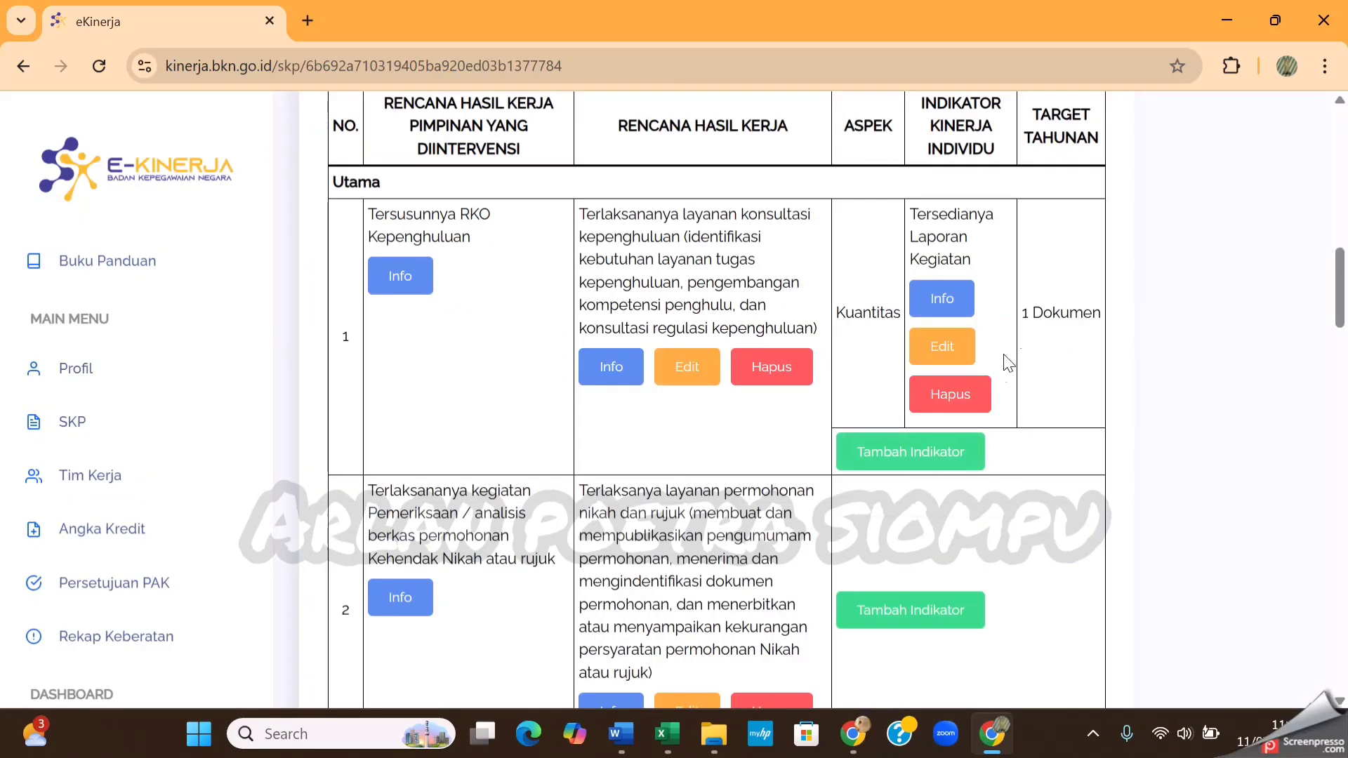
Add a Waktu indicator to RHK 1 with the text Ketepatan Waktu and target 6 Bulan, and save it
left_click(903, 453)
left_click(604, 248)
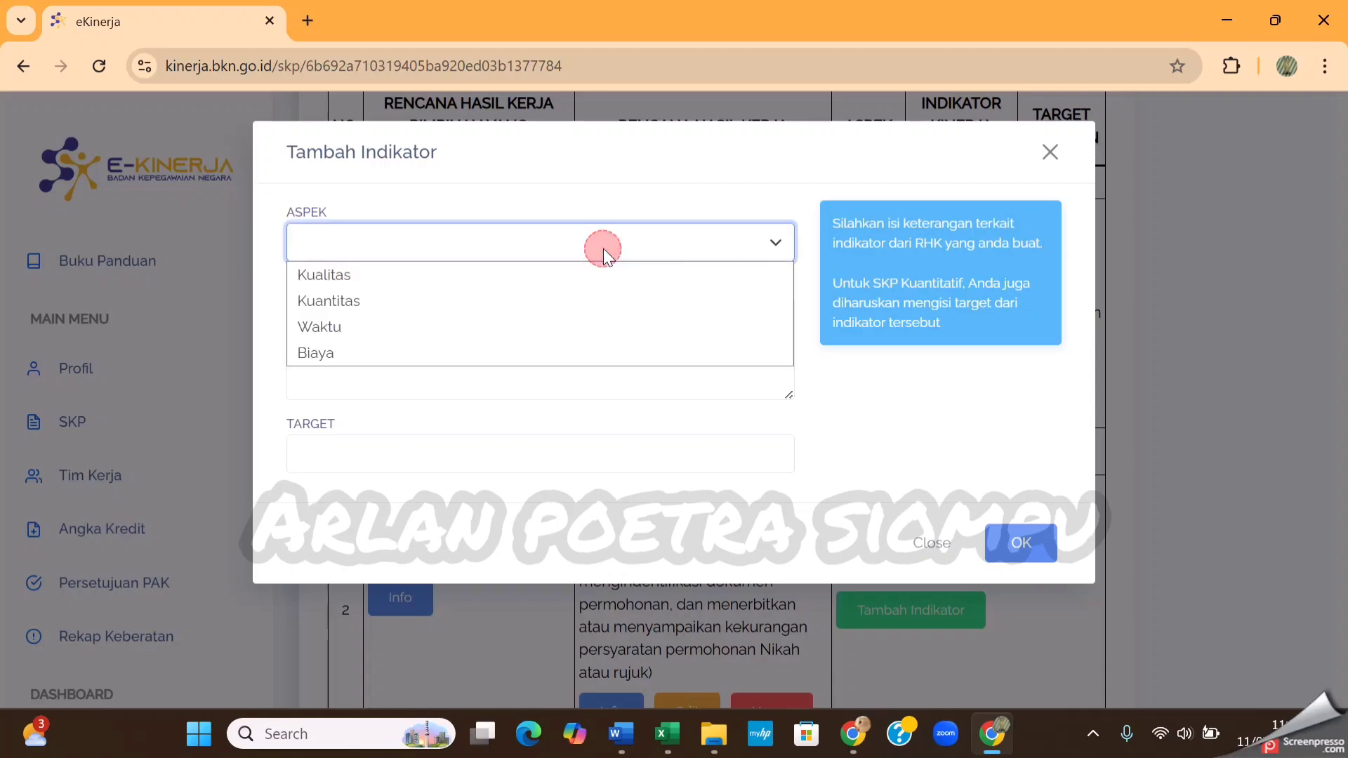
left_click(455, 327)
left_click(422, 349)
type("K")
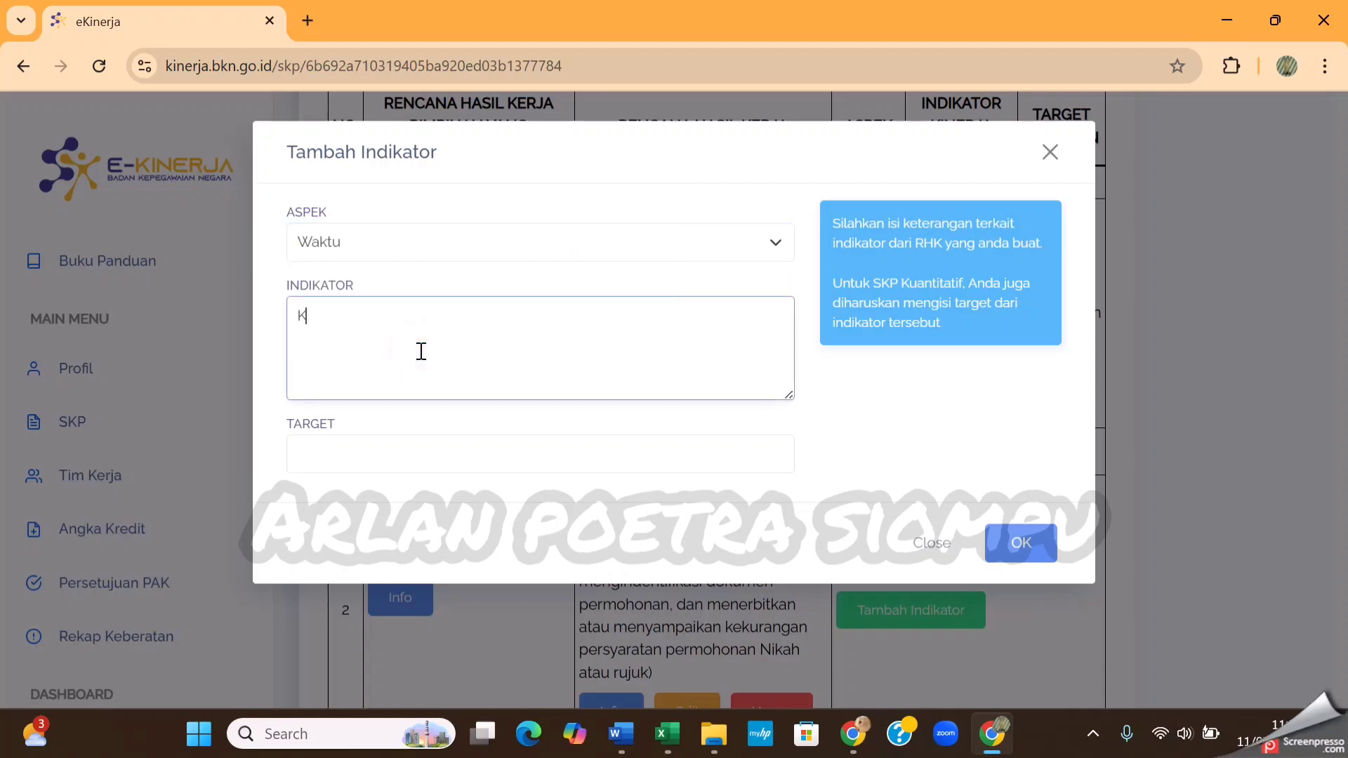
type("etepatan Waktu")
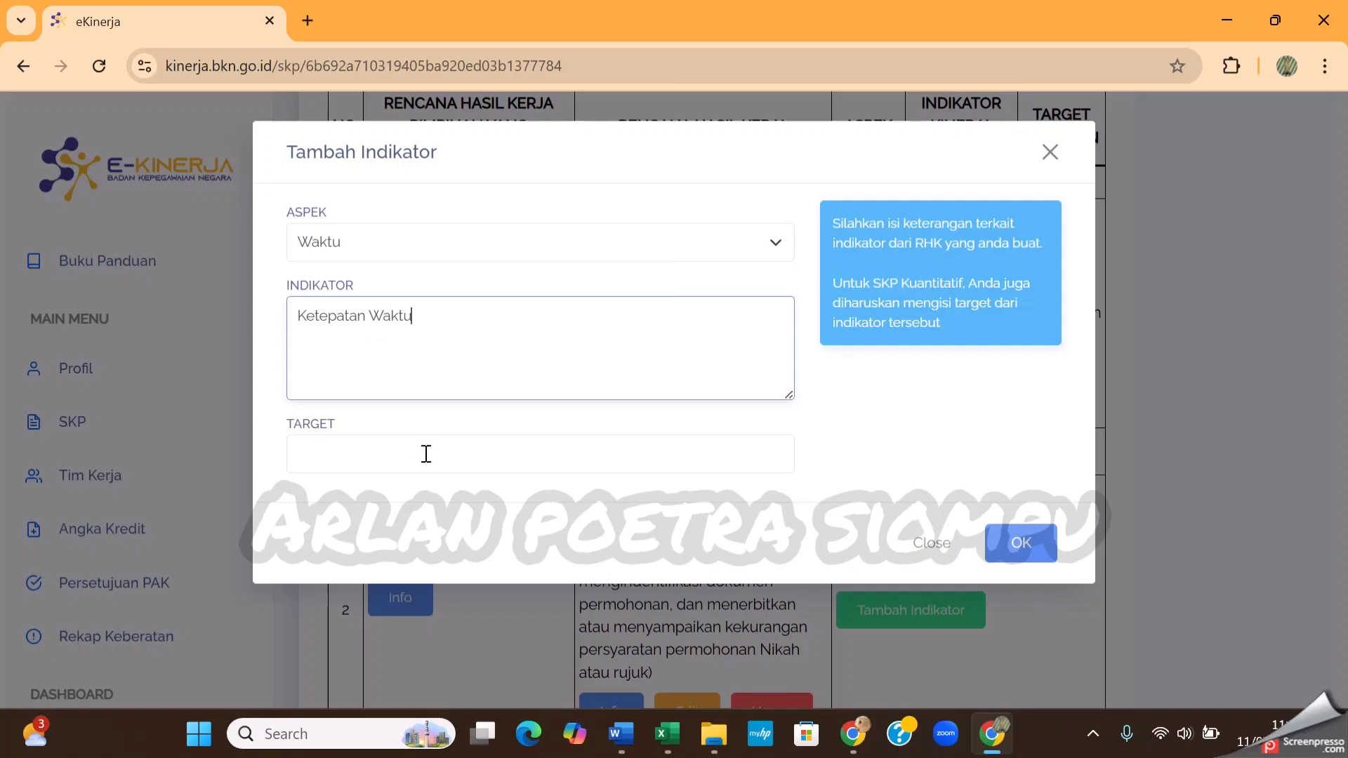
left_click(424, 452)
left_click(454, 377)
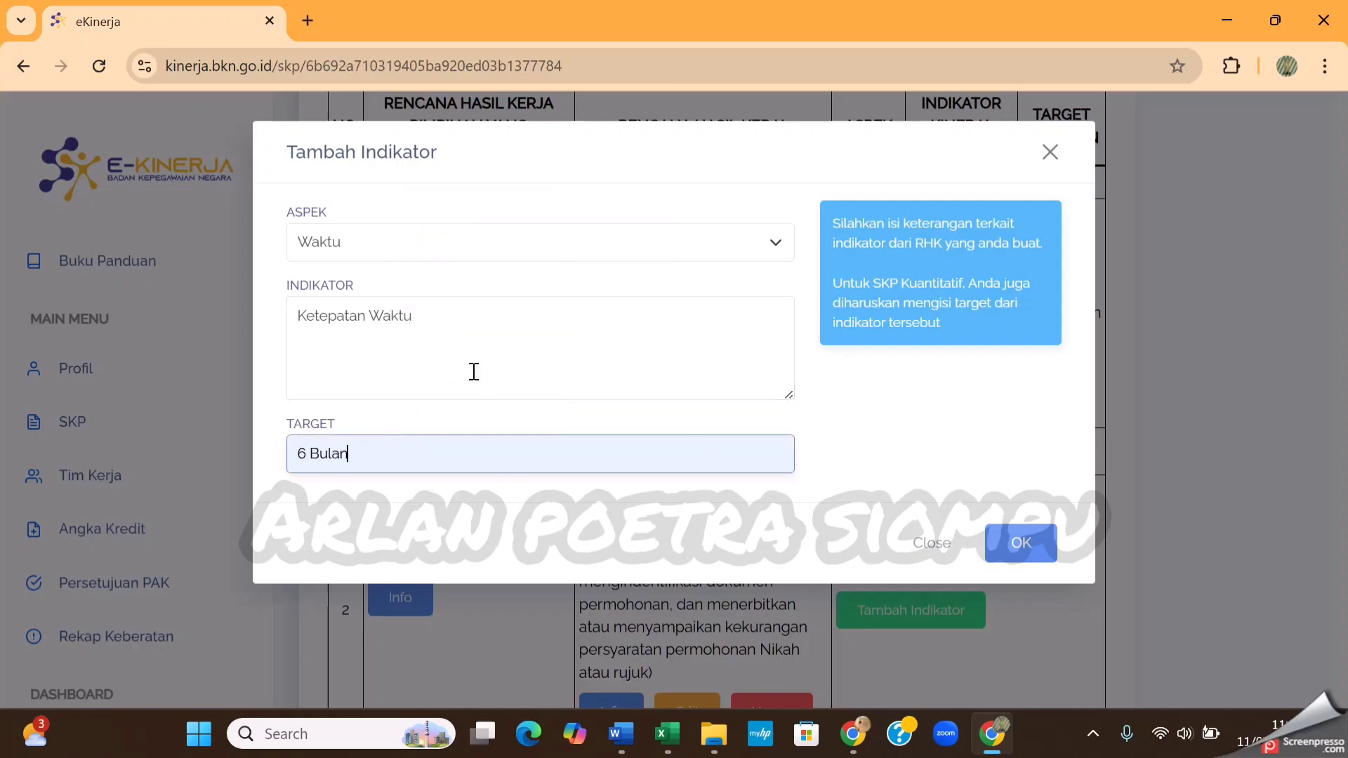
left_click(1020, 547)
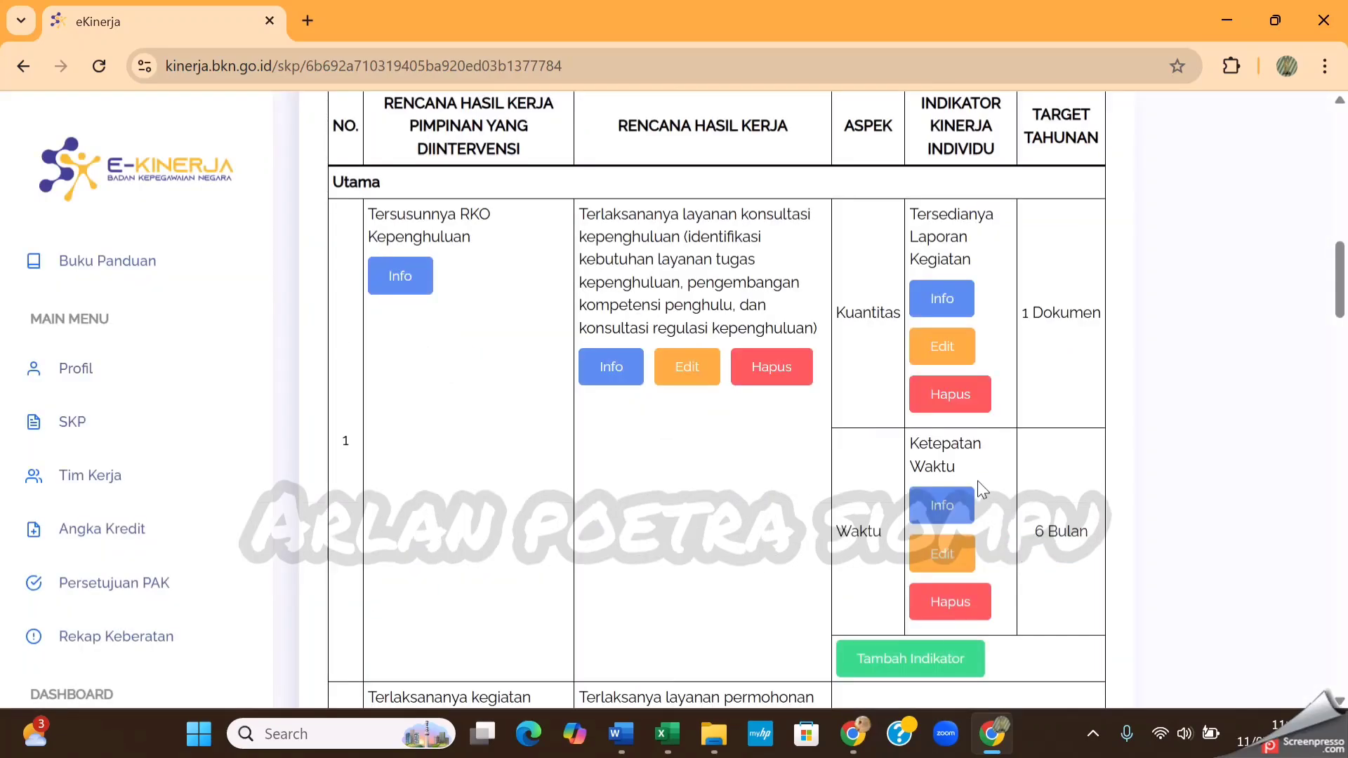
Add a Kuantitas indicator to RHK 2 with the text Tersedianya Laporan Kegiatan and target 1 Dokumen, and save it
scroll(1060, 526, "down", 3)
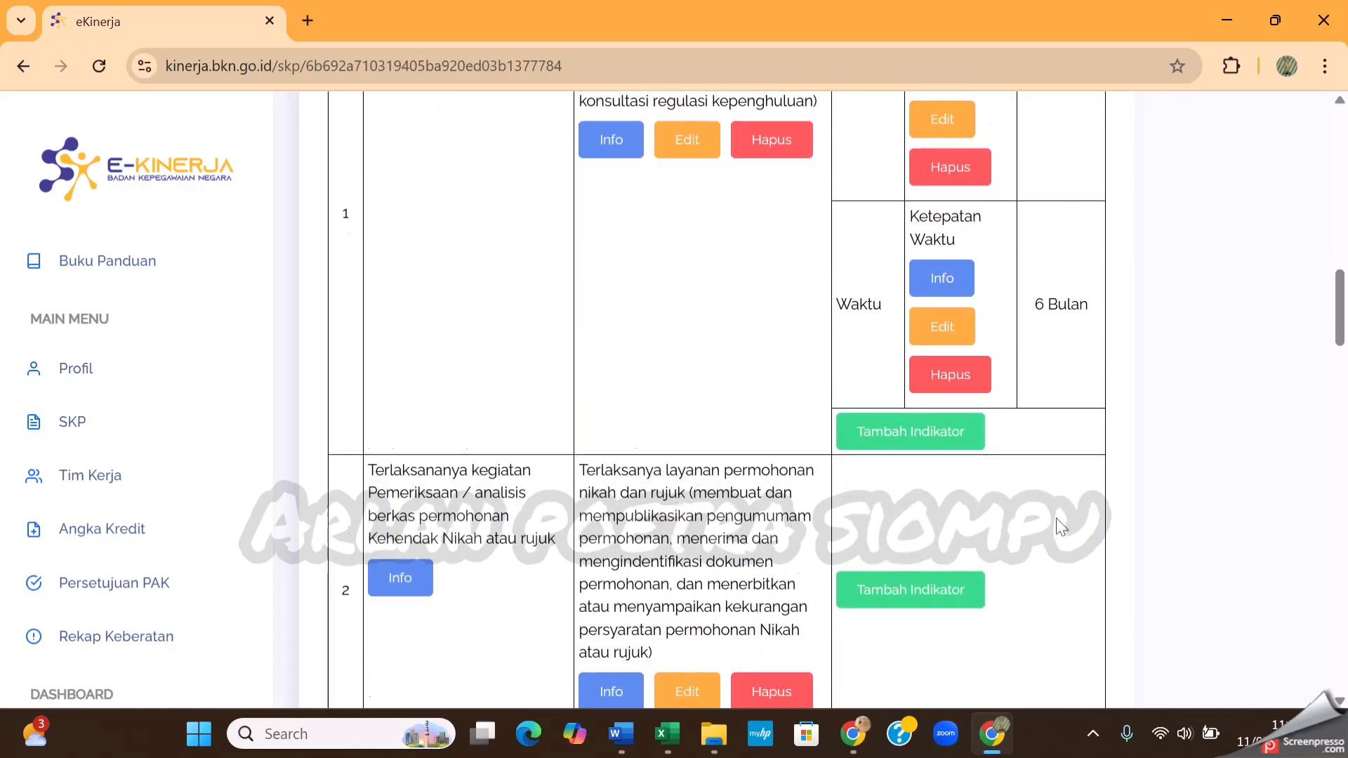
scroll(1060, 527, "down", 4)
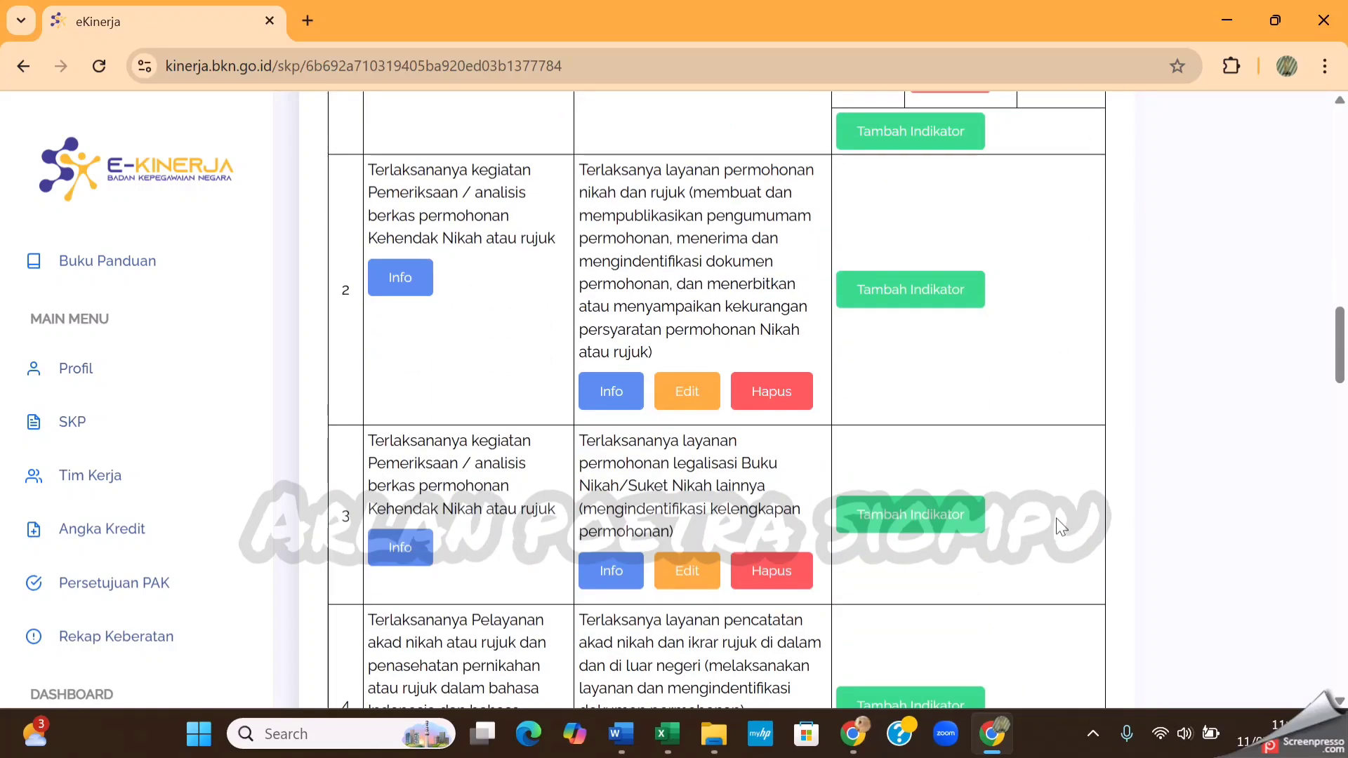
left_click(949, 302)
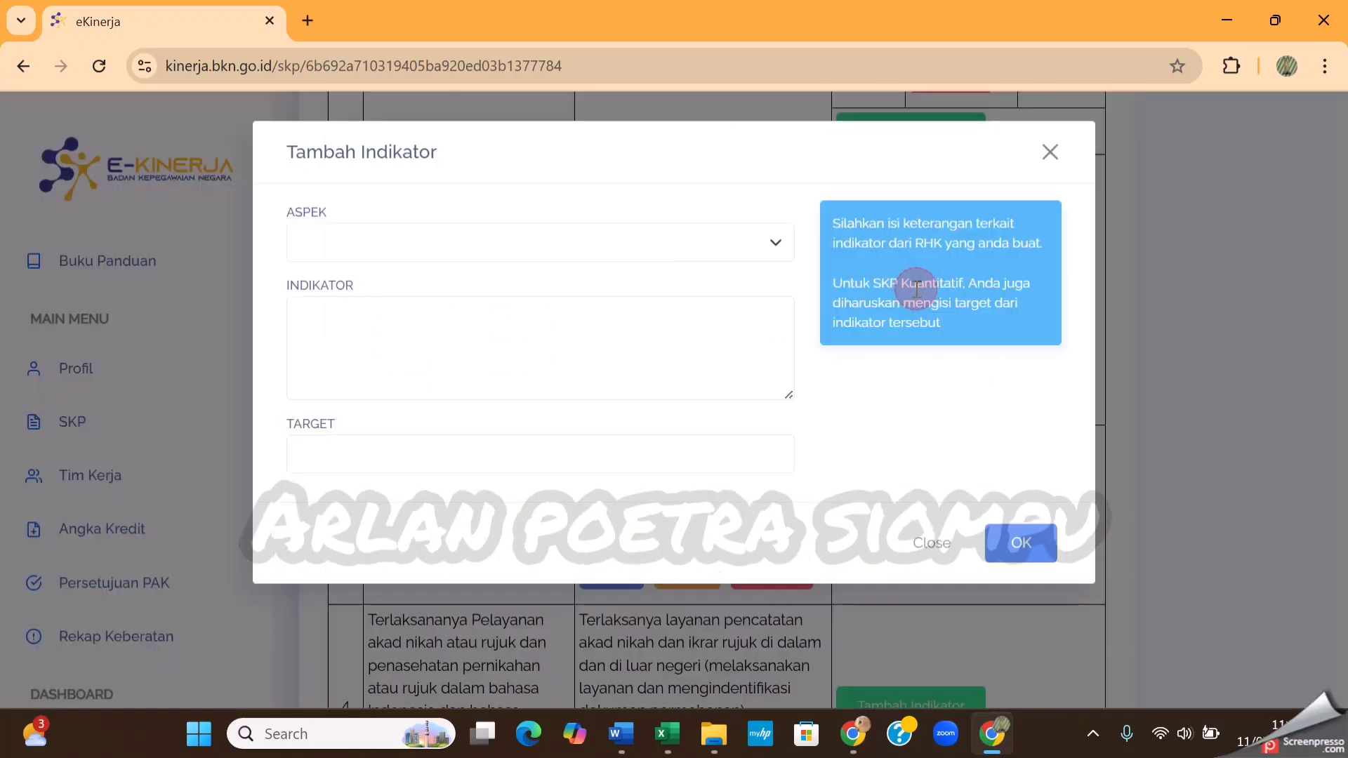
left_click(633, 246)
left_click(526, 302)
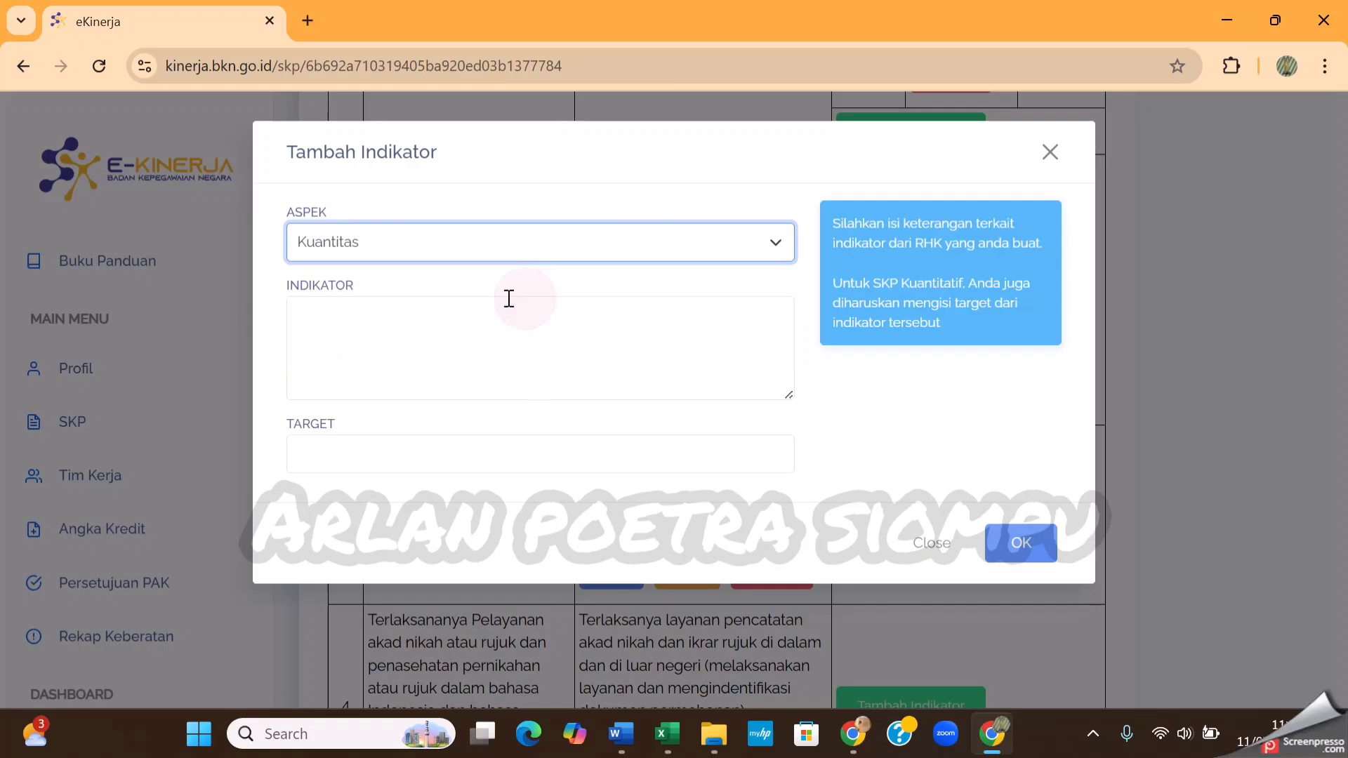
left_click(481, 324)
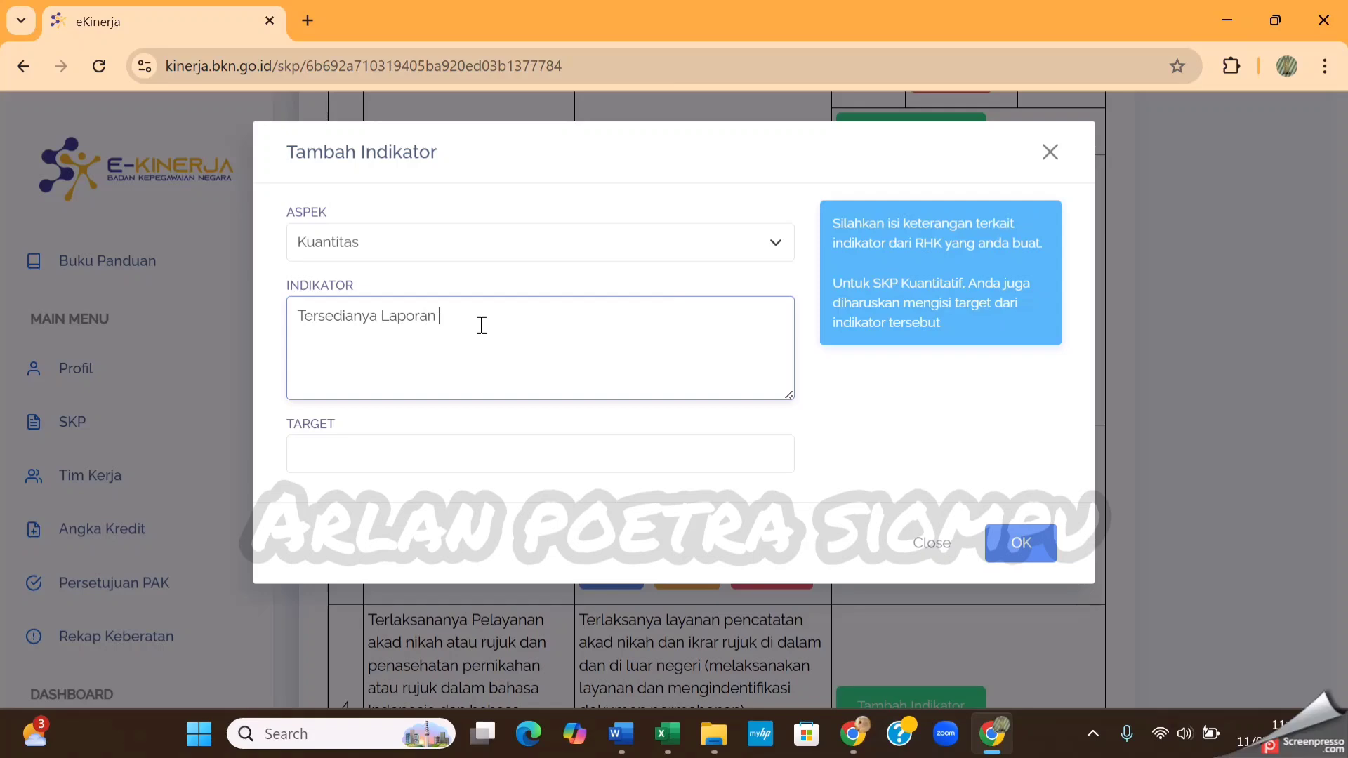
type("Tersedianya Laporan Kegiatan")
left_click(550, 468)
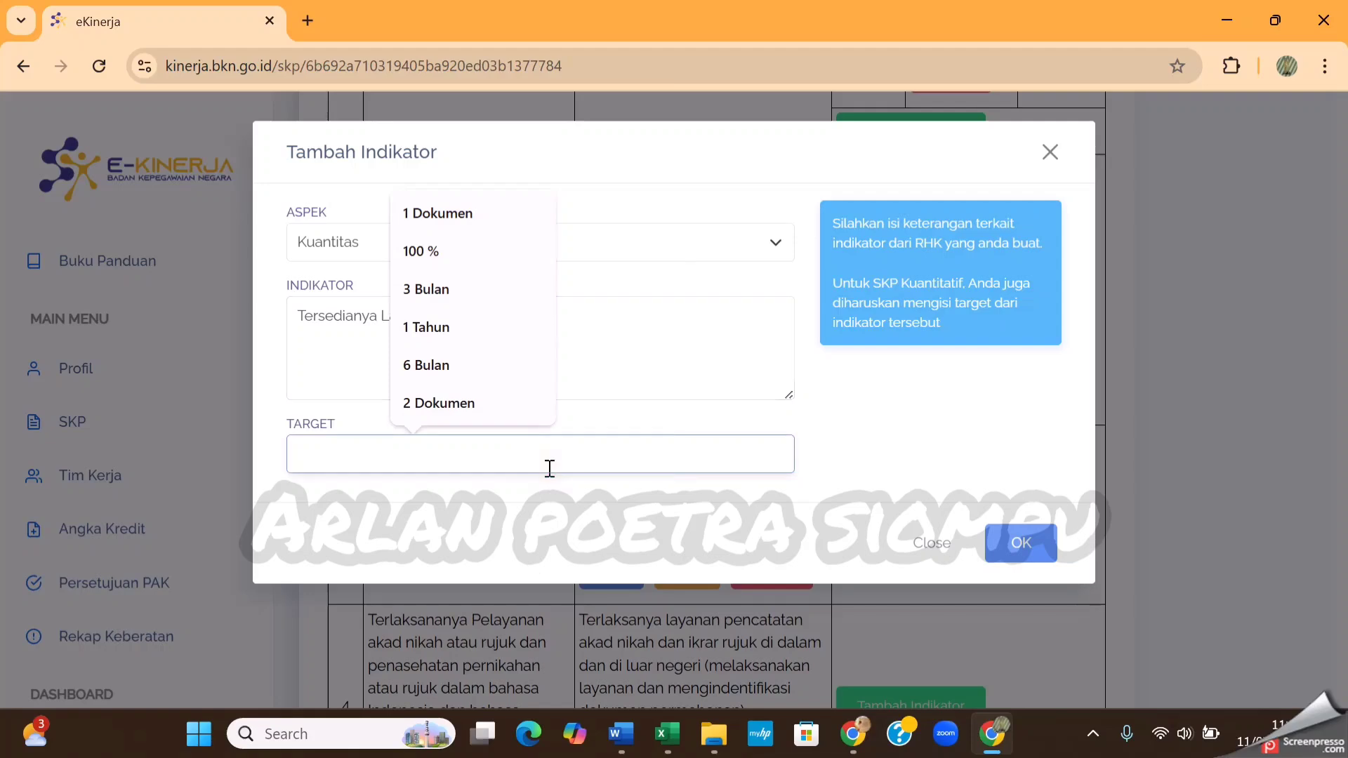
left_click(465, 214)
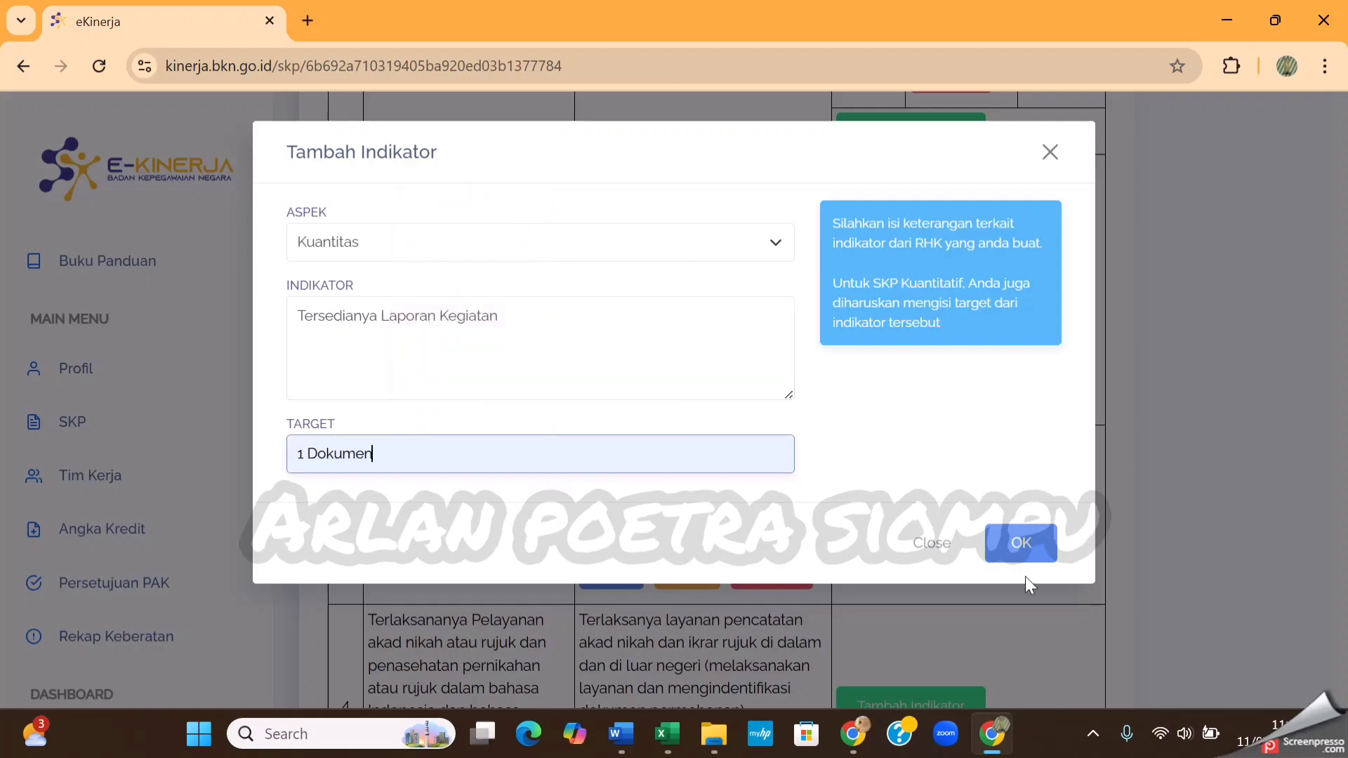
left_click(1022, 546)
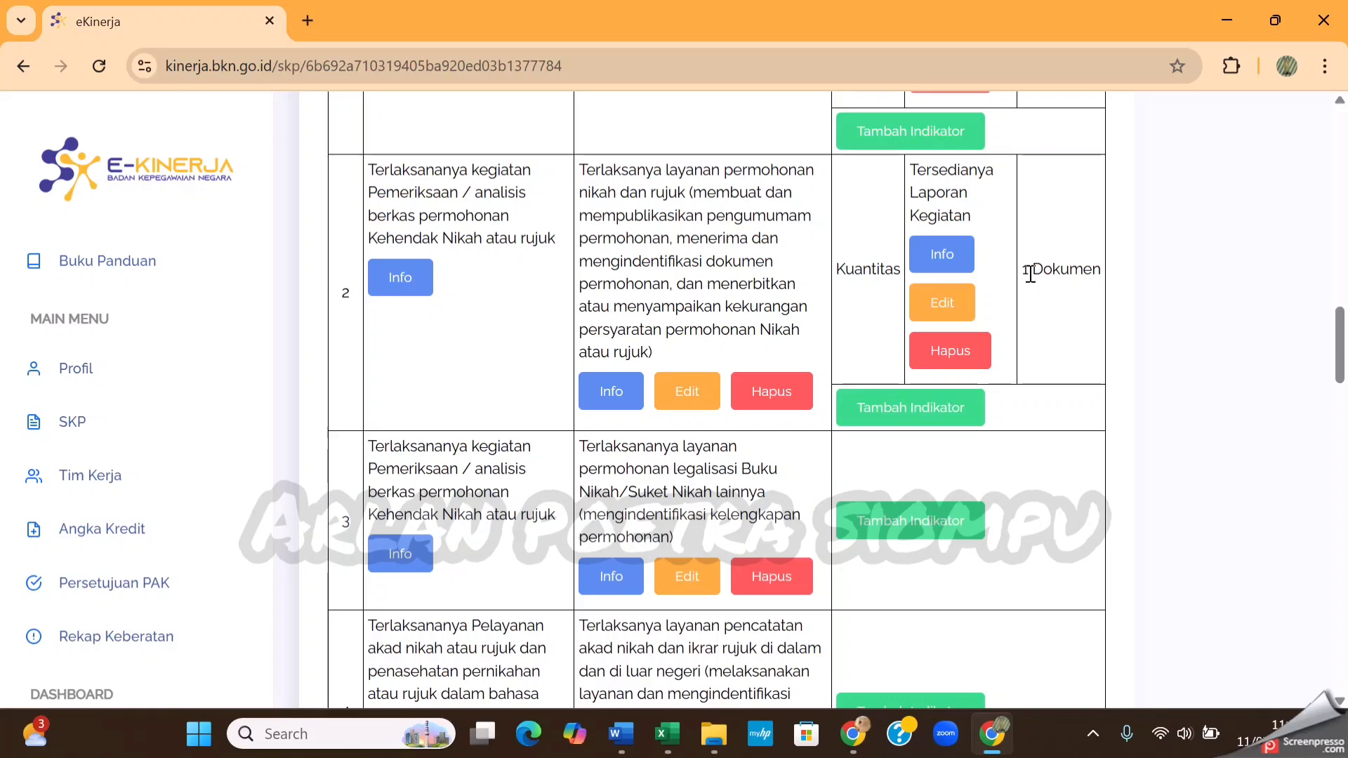
Add a Waktu indicator to RHK 2 with the text Ketepatan Waktu and target 6 Bulan, and save it
left_click(910, 413)
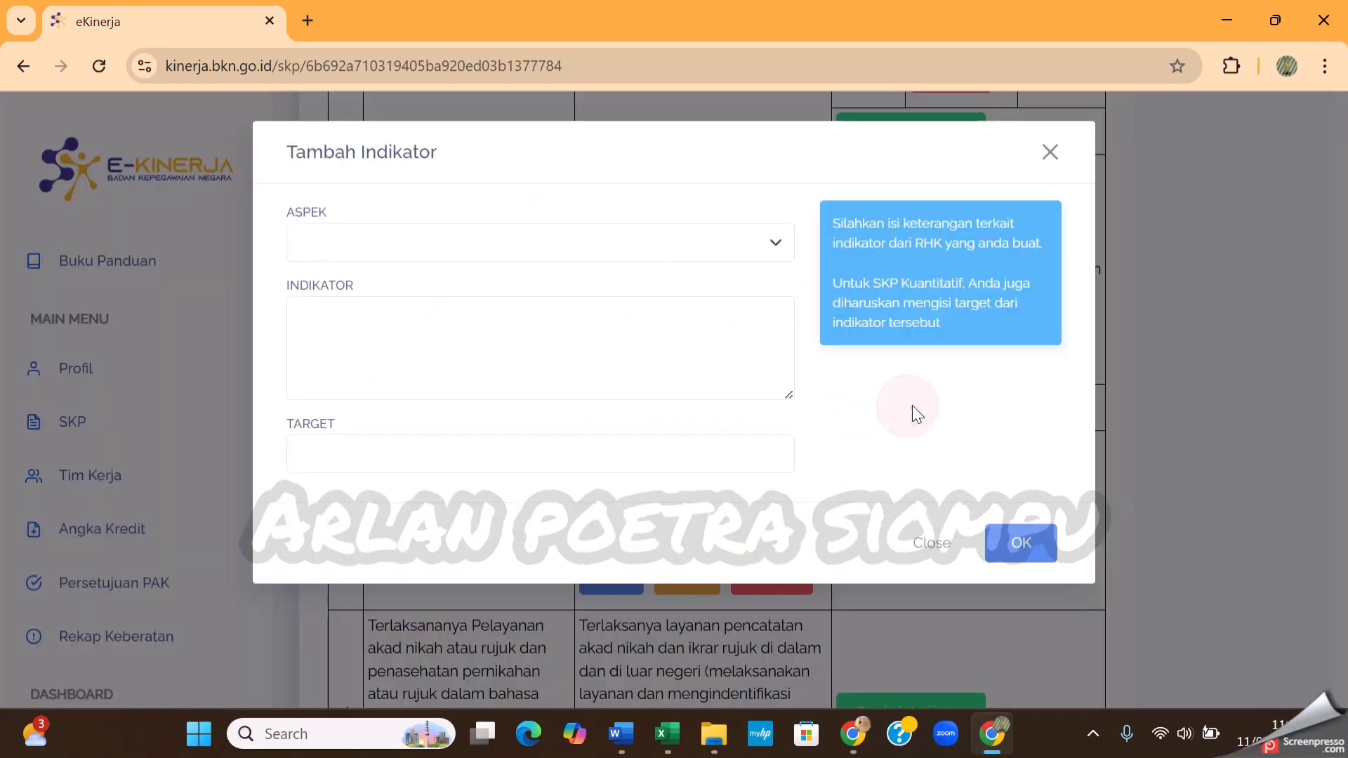
left_click(685, 235)
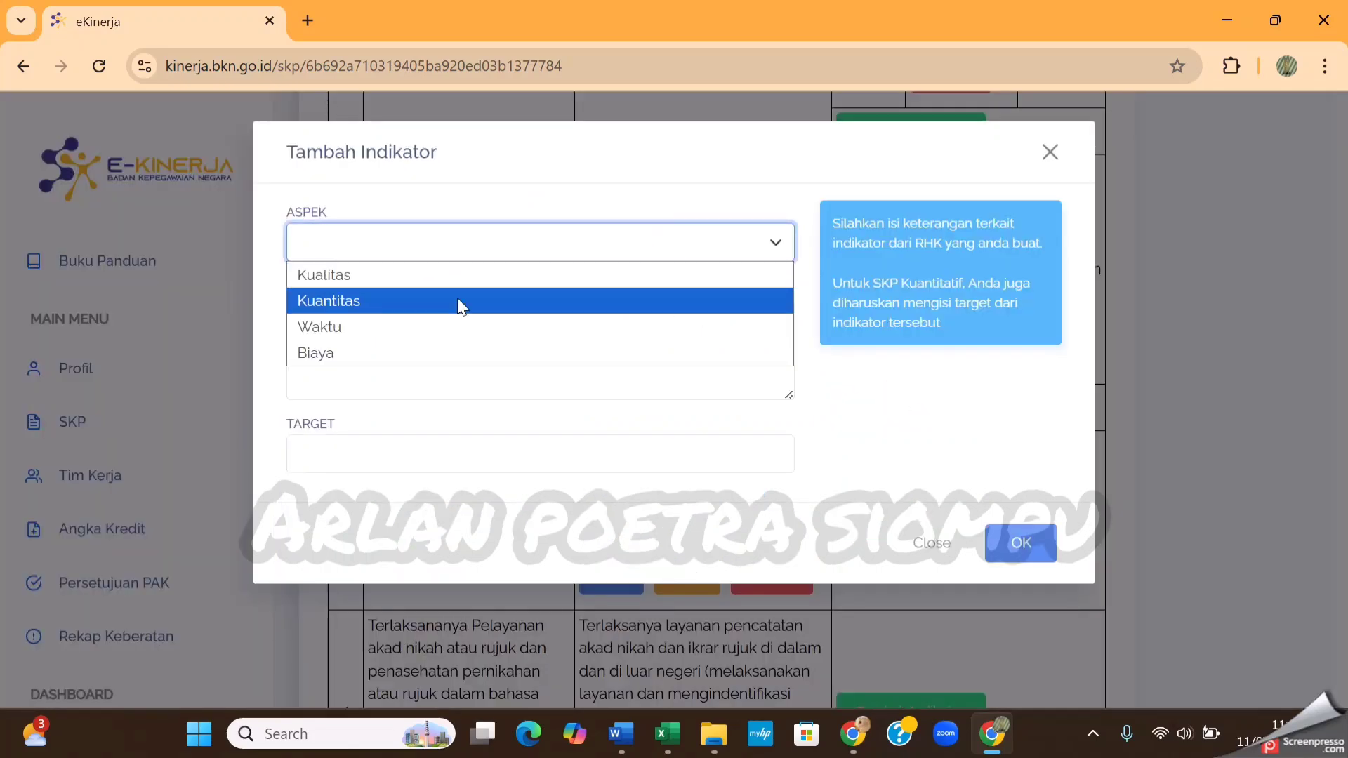
left_click(443, 326)
left_click(453, 341)
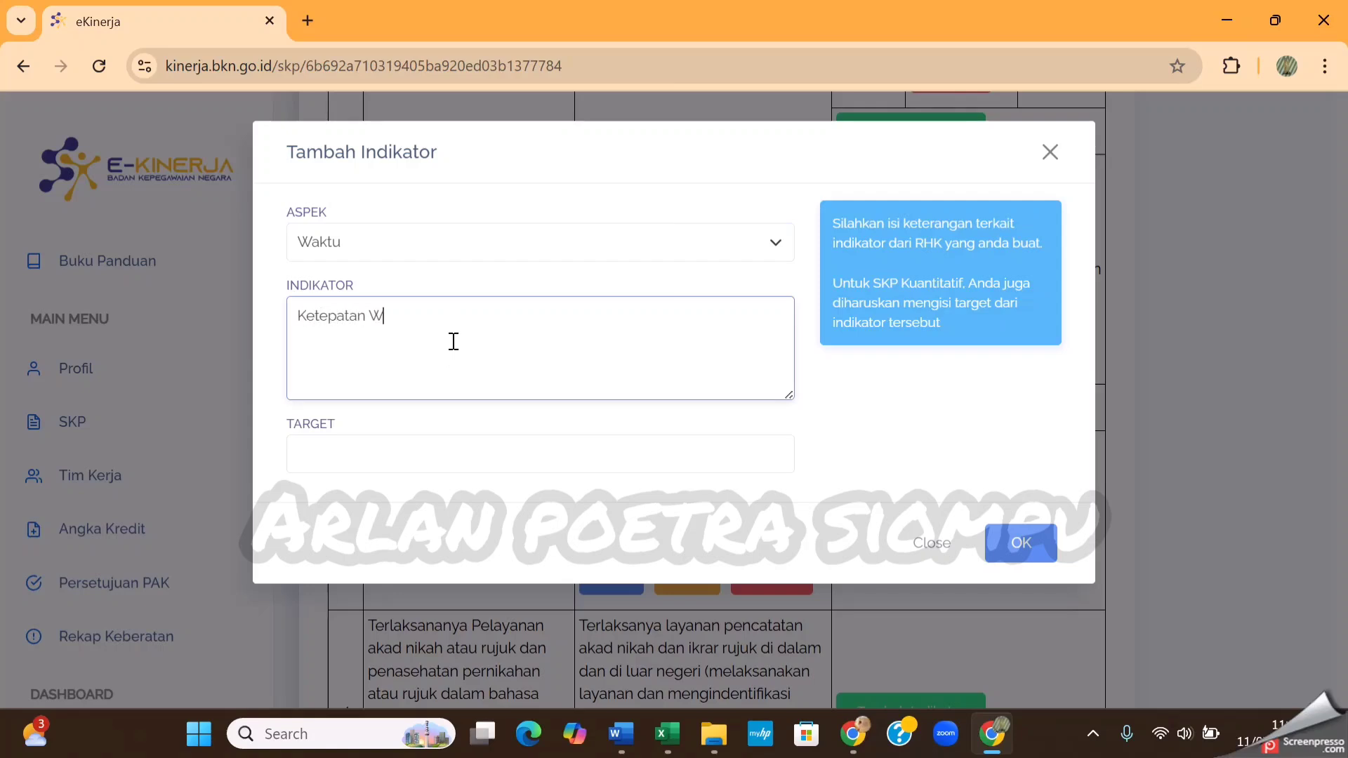
left_click(525, 457)
left_click(488, 372)
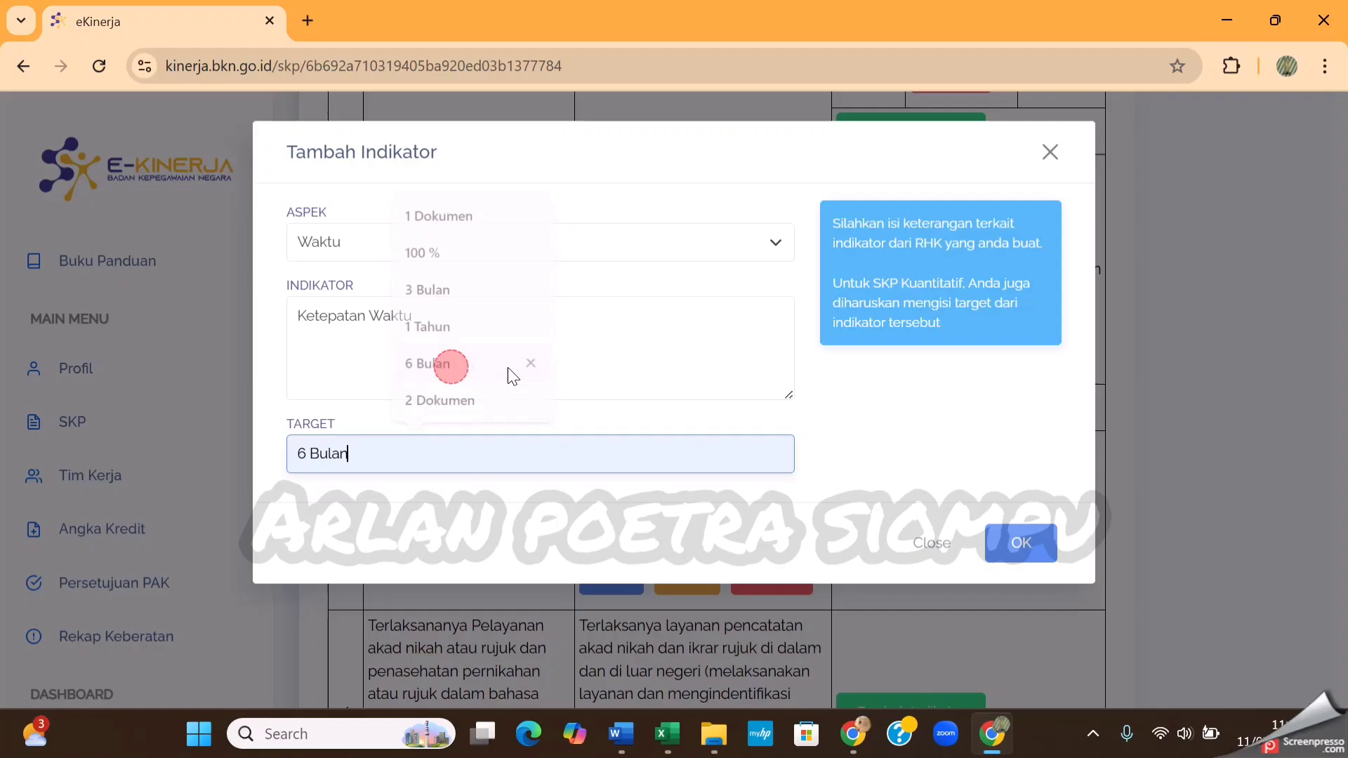
left_click(1020, 543)
Add a Kuantitas indicator to RHK 3 with the text Tersedianya Laporan Kegiatan and target 1 Dokumen, and save it
scroll(878, 379, "down", 5)
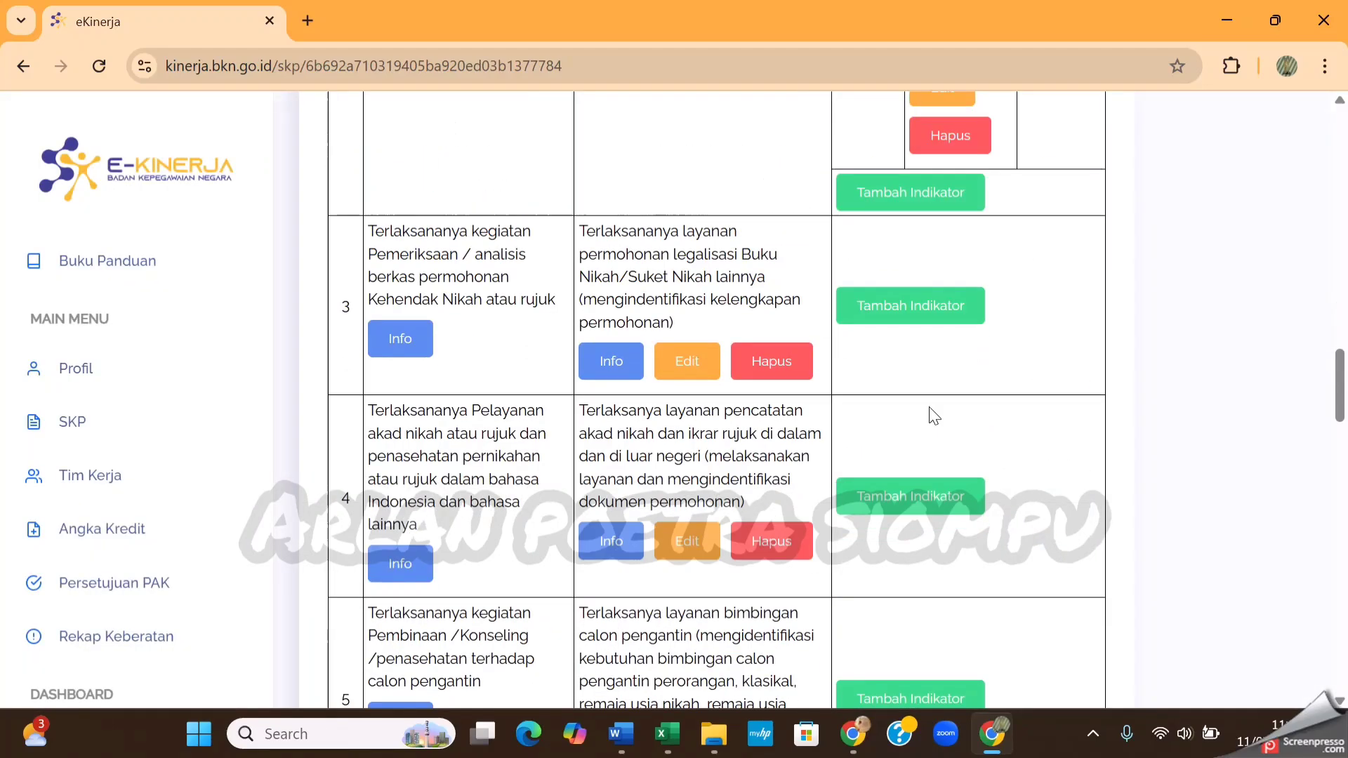
left_click(918, 297)
left_click(632, 242)
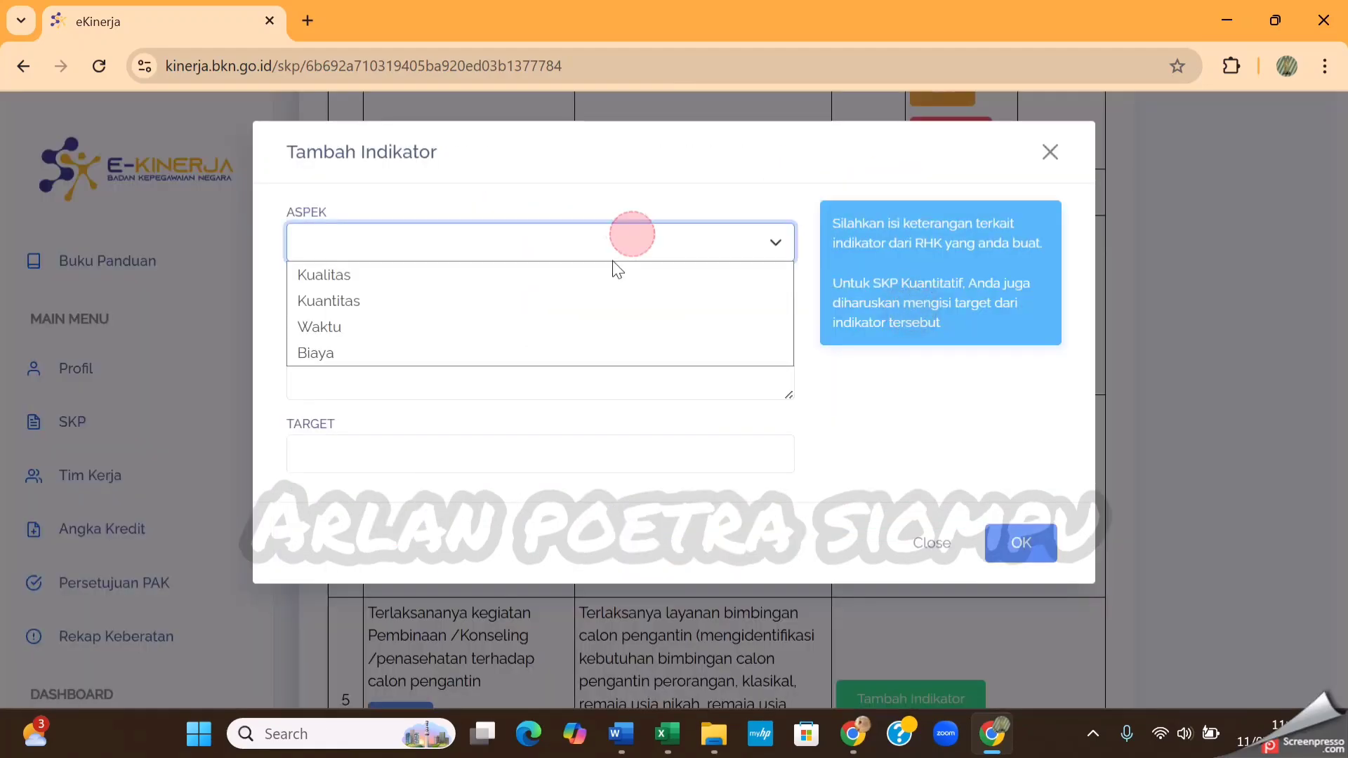
left_click(531, 293)
left_click(474, 302)
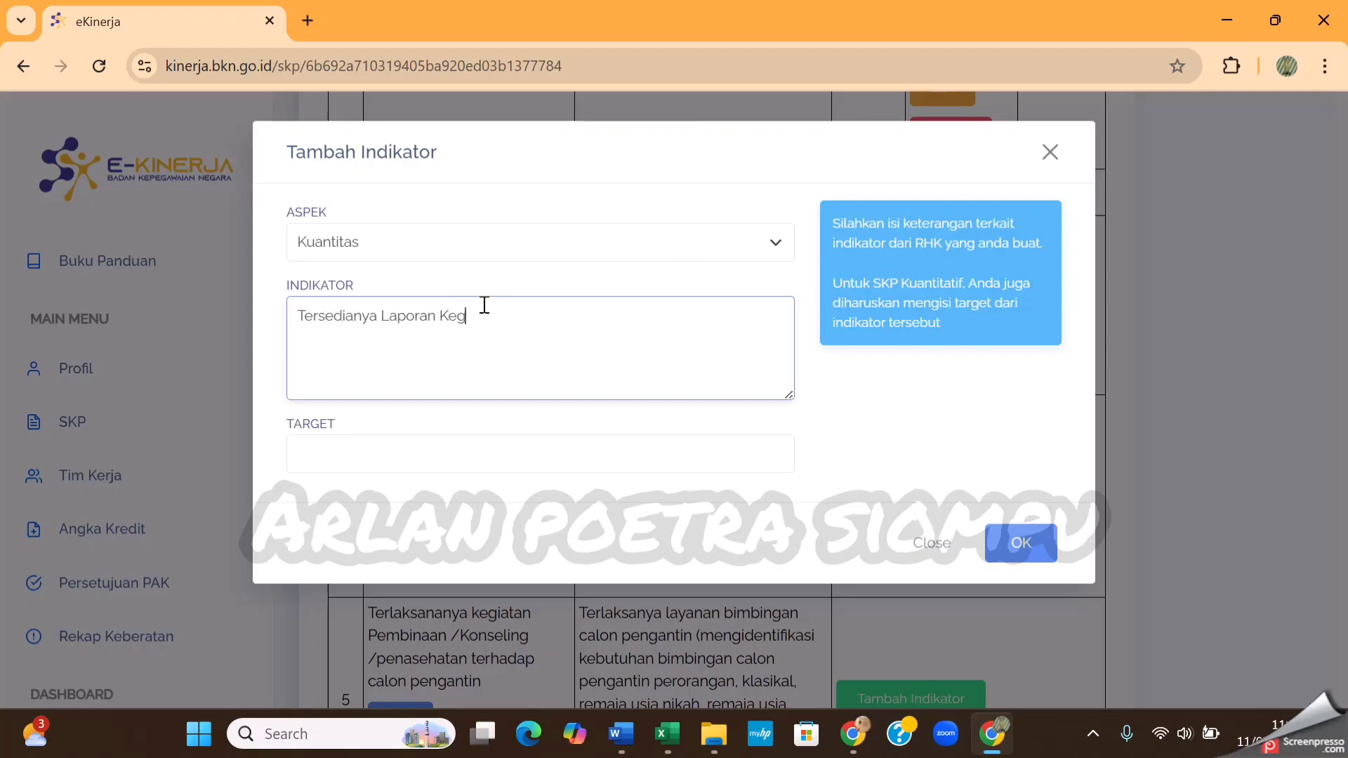
left_click(542, 453)
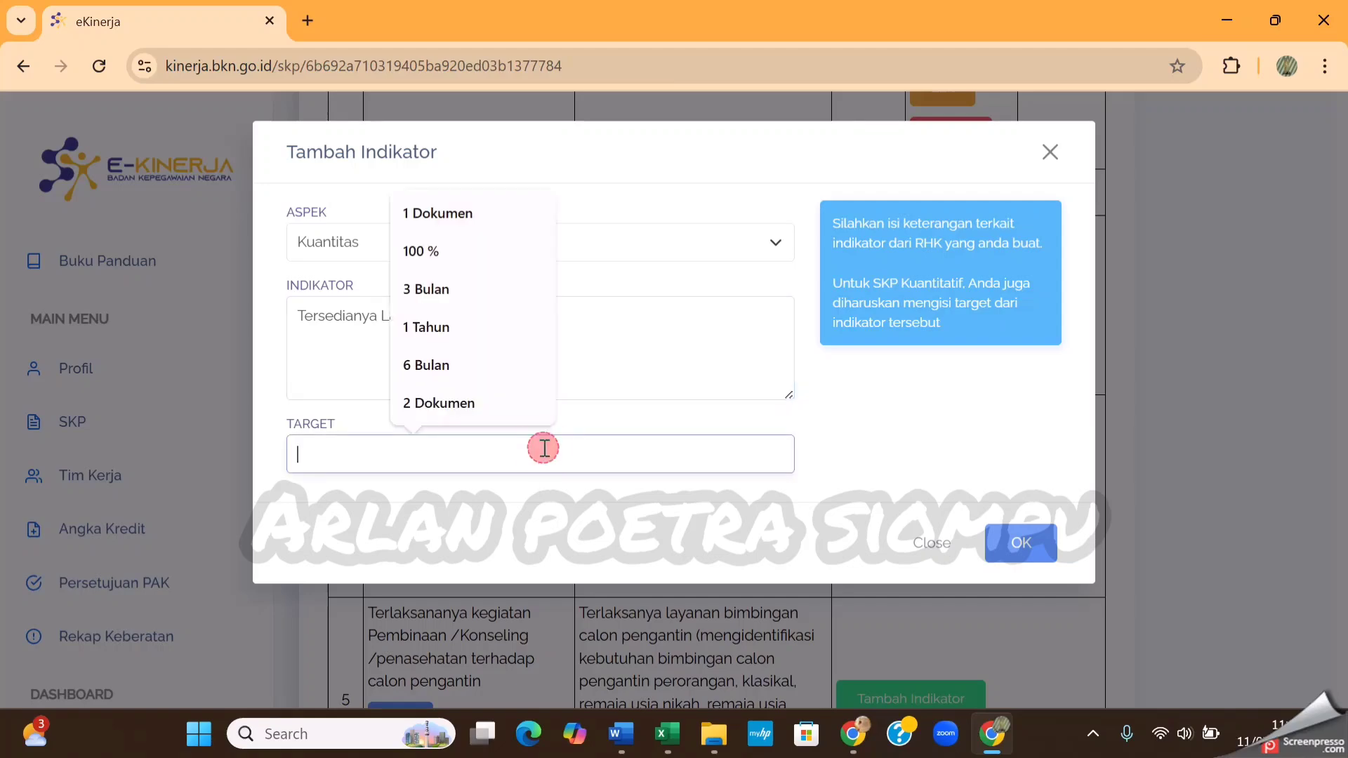
left_click(469, 211)
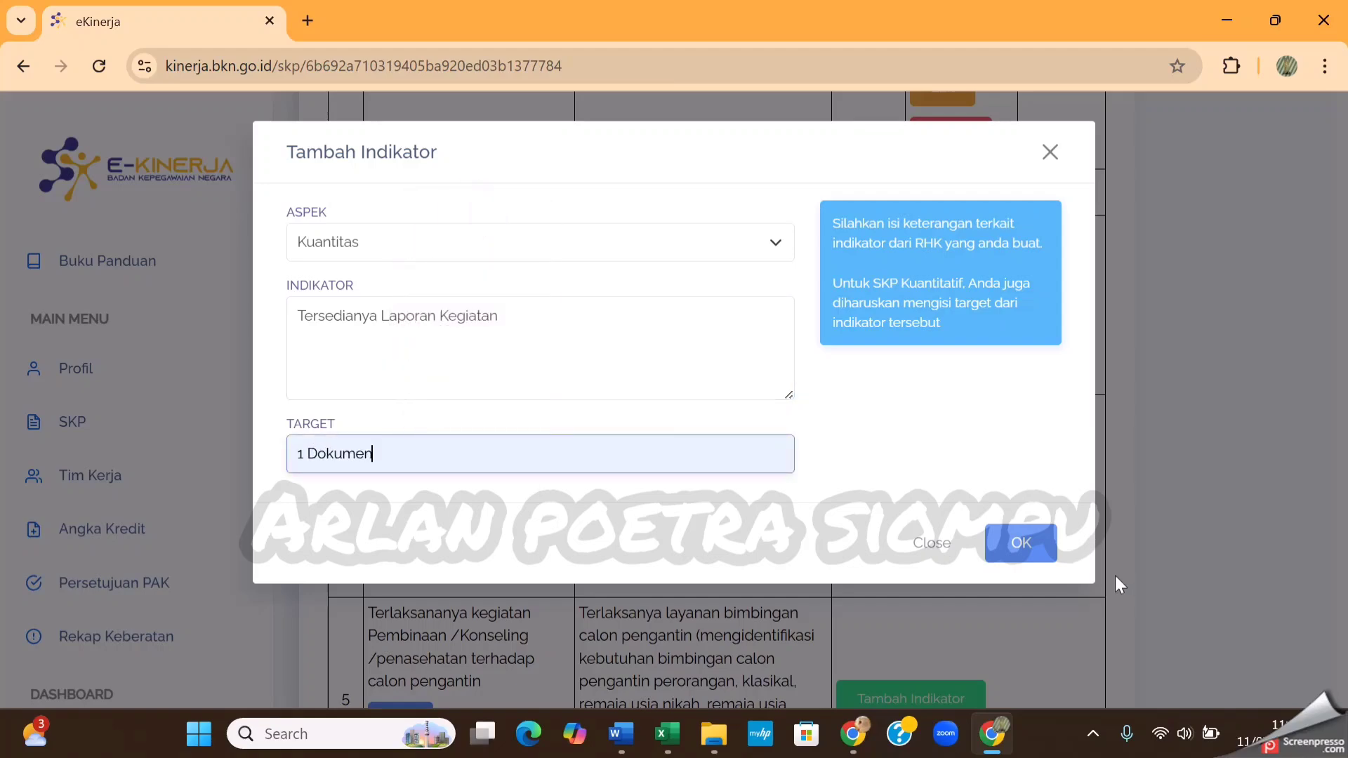
left_click(1040, 552)
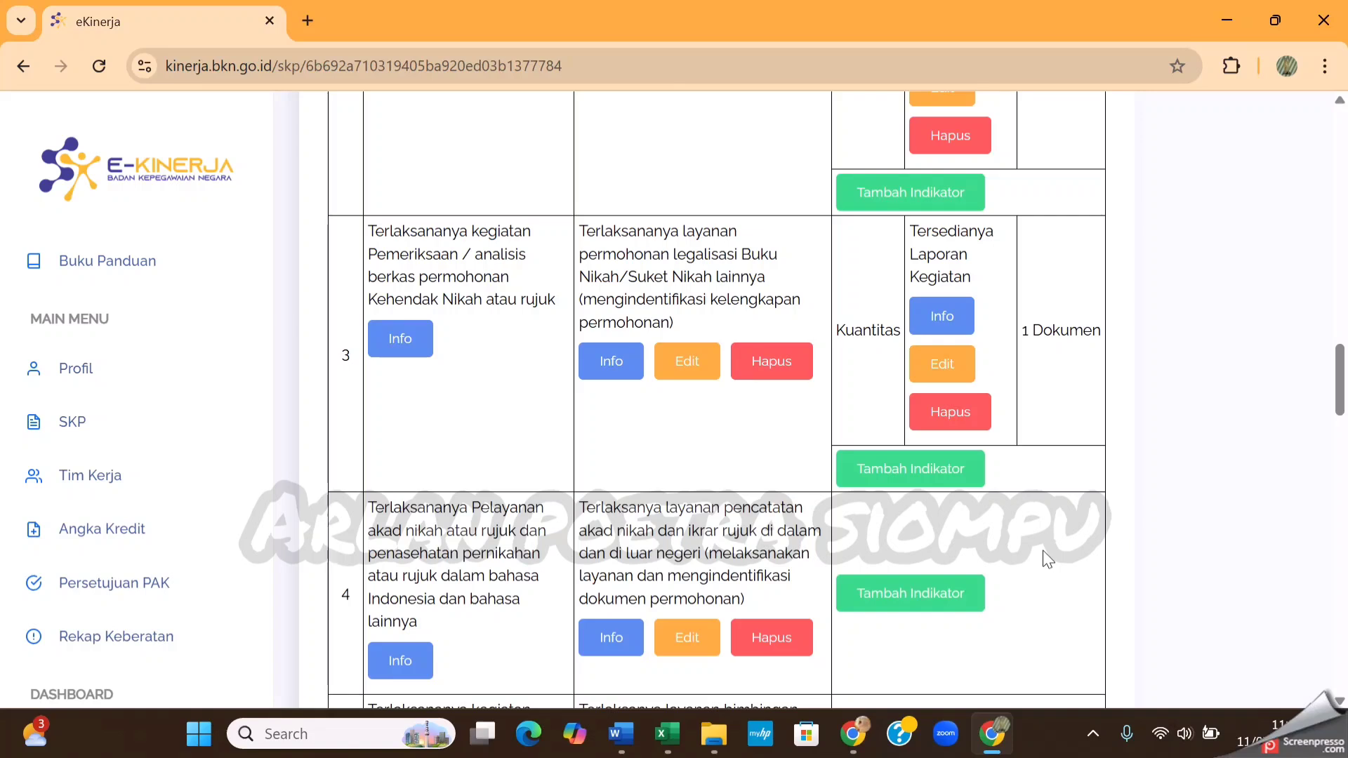
Add a Waktu indicator to RHK 3 with the text Ketepatan Waktu and target 6 Bulan, and save it
left_click(945, 474)
left_click(723, 245)
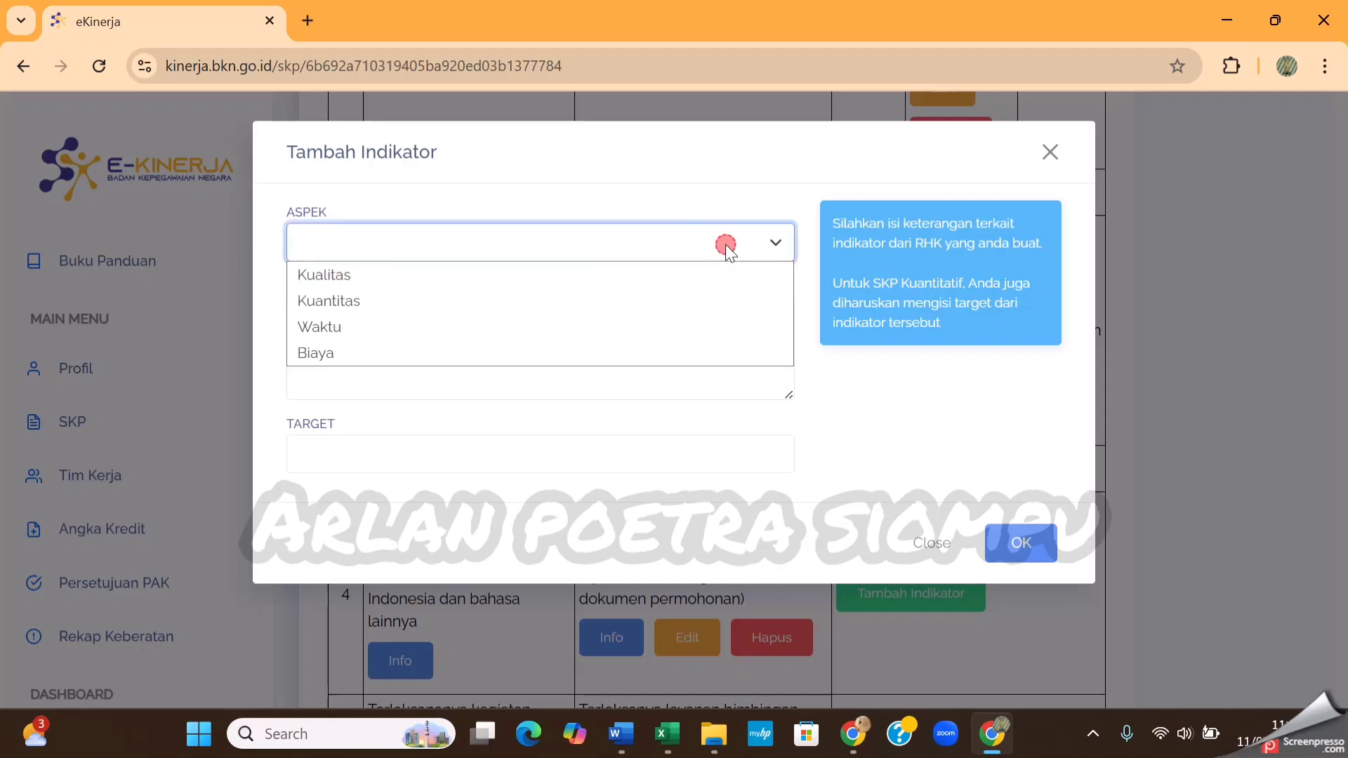
left_click(535, 324)
left_click(506, 337)
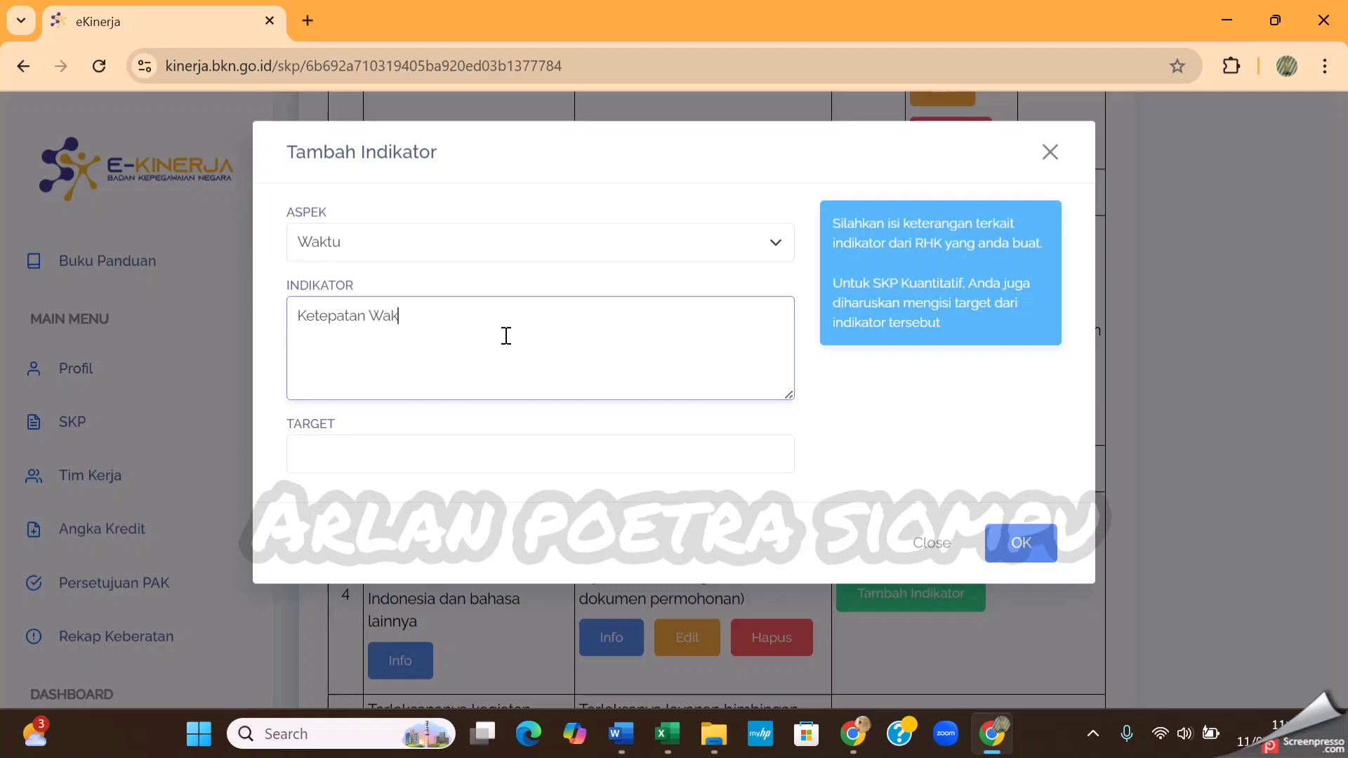
left_click(491, 453)
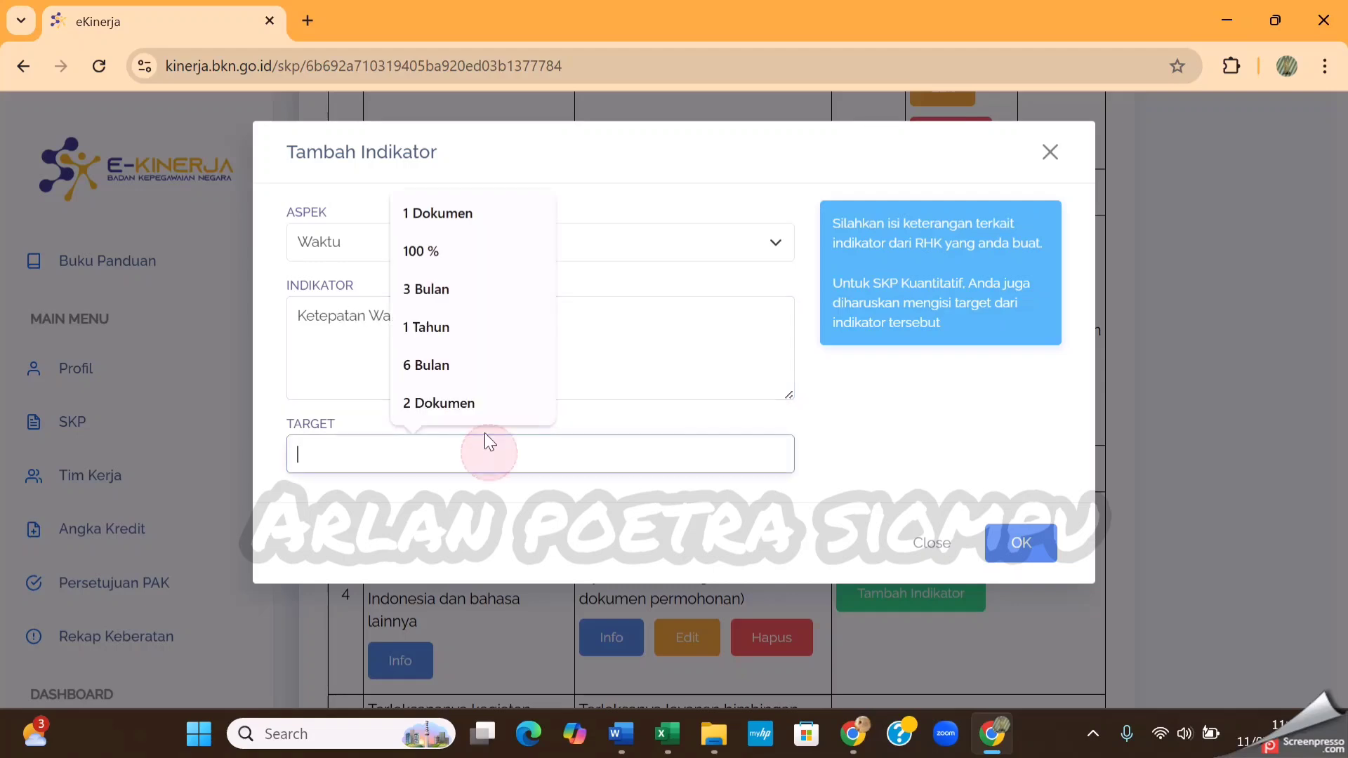
left_click(479, 368)
left_click(1007, 544)
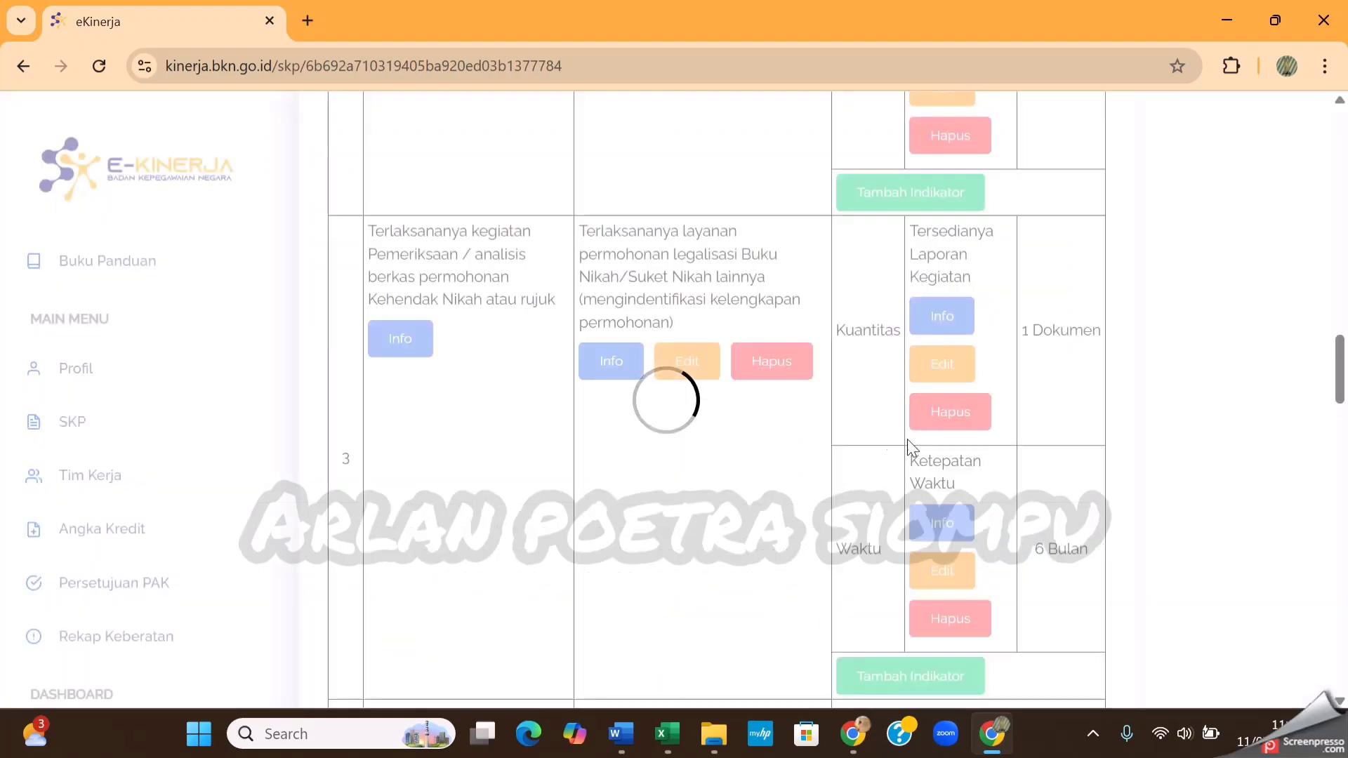
Add a Kuantitas indicator to RHK 4 with the text Tersedianya Laporan Kegiatan and target 1 Dokumen, and save it
left_click(919, 379)
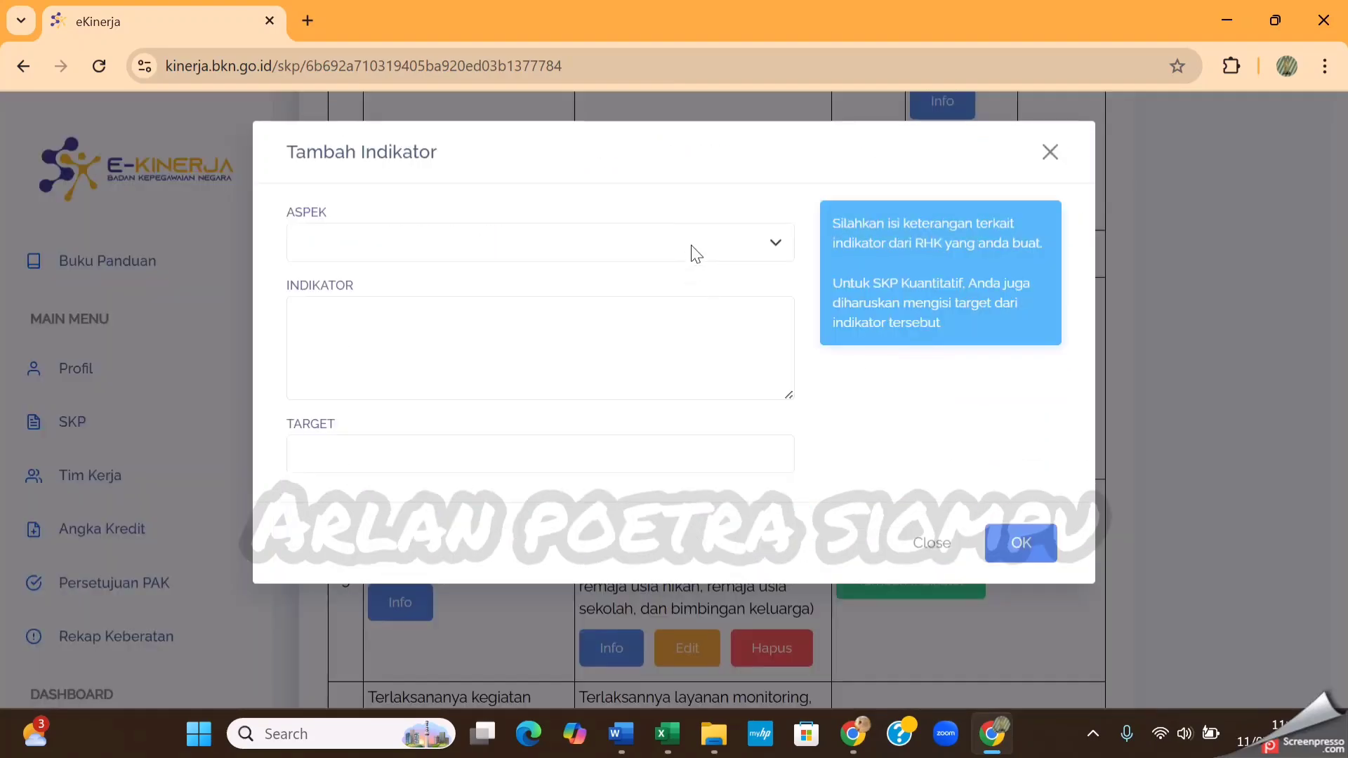
left_click(685, 253)
left_click(602, 306)
left_click(531, 347)
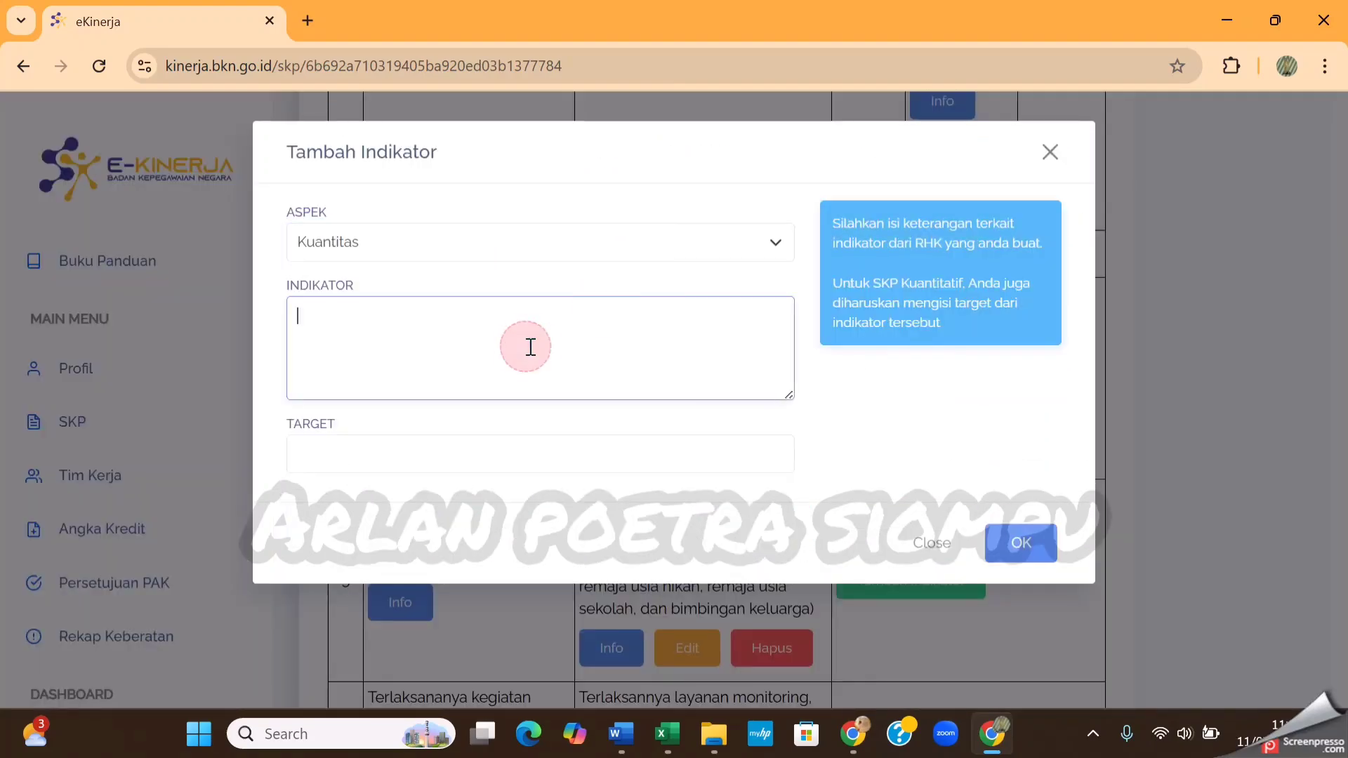
type("Tersedianya")
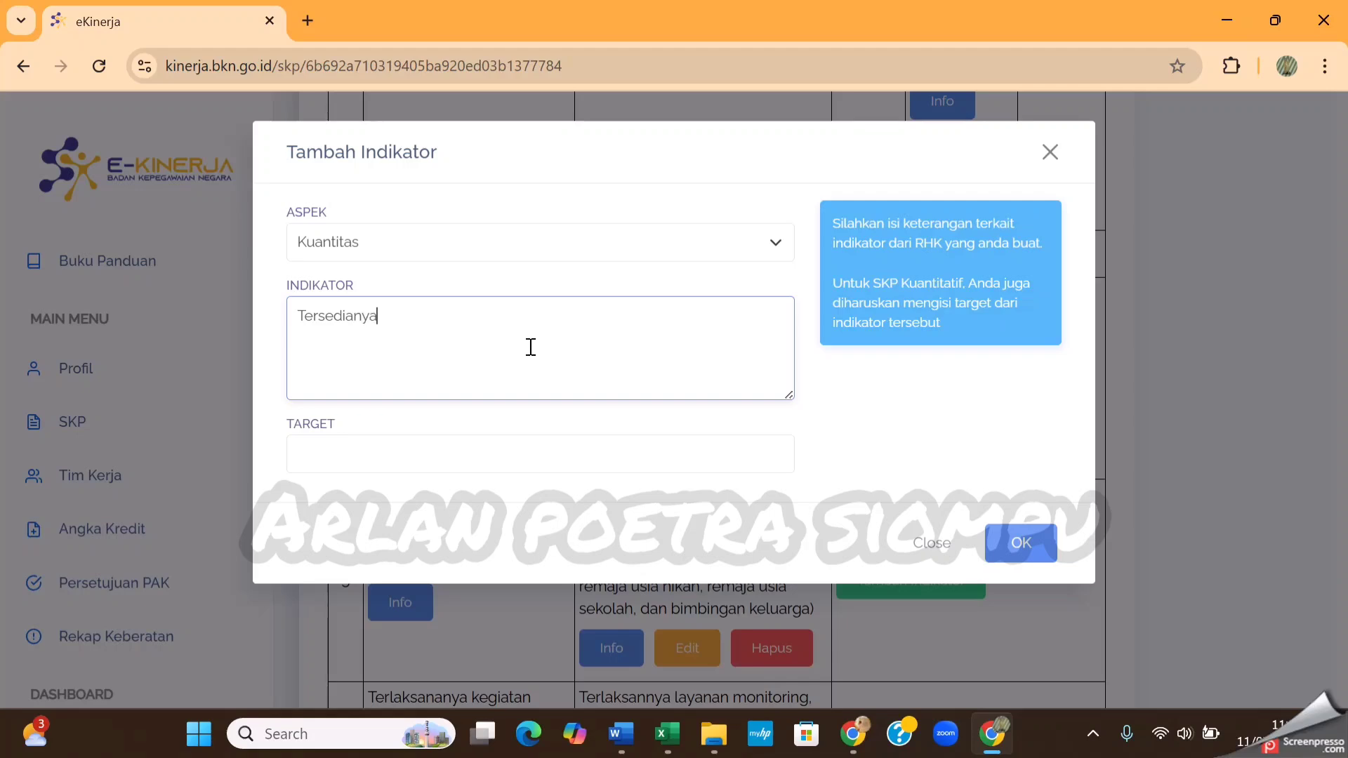
type(" Laporan Kegiatan")
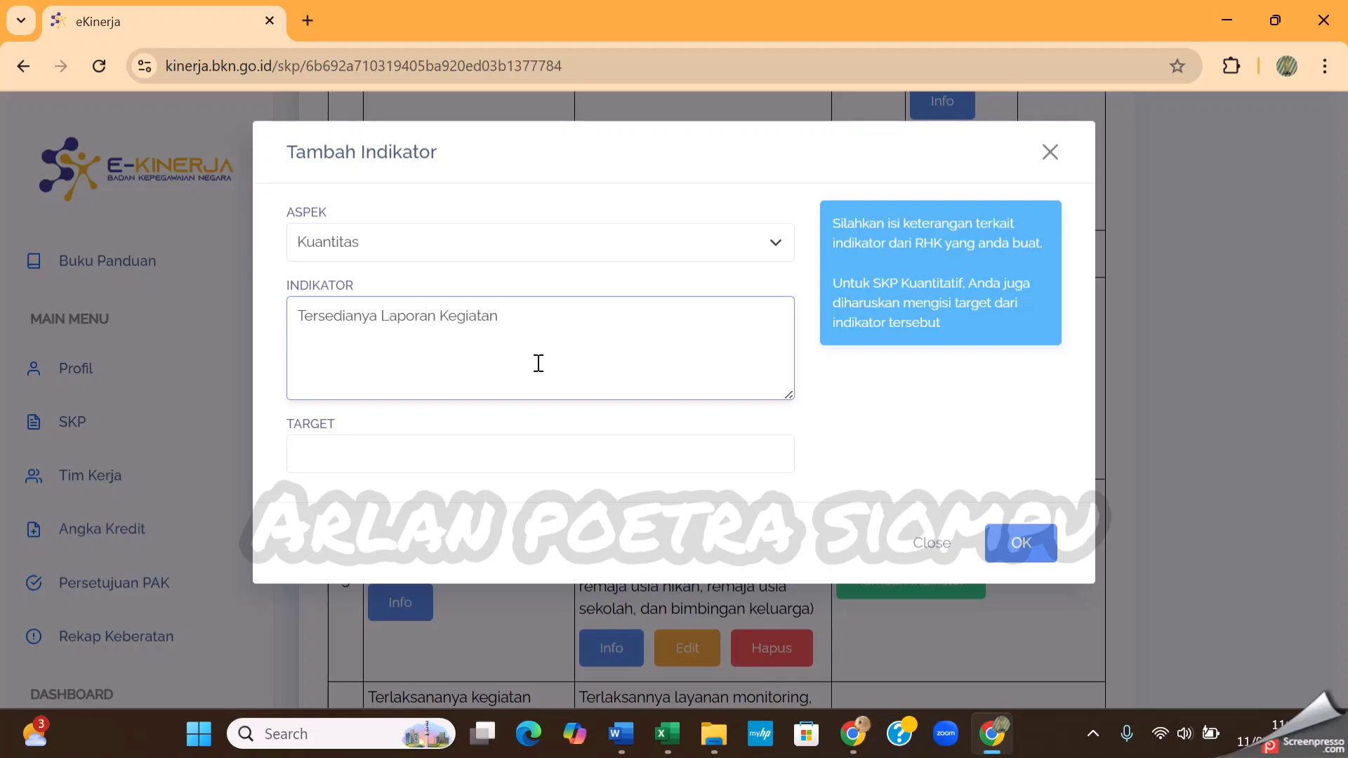
left_click(516, 445)
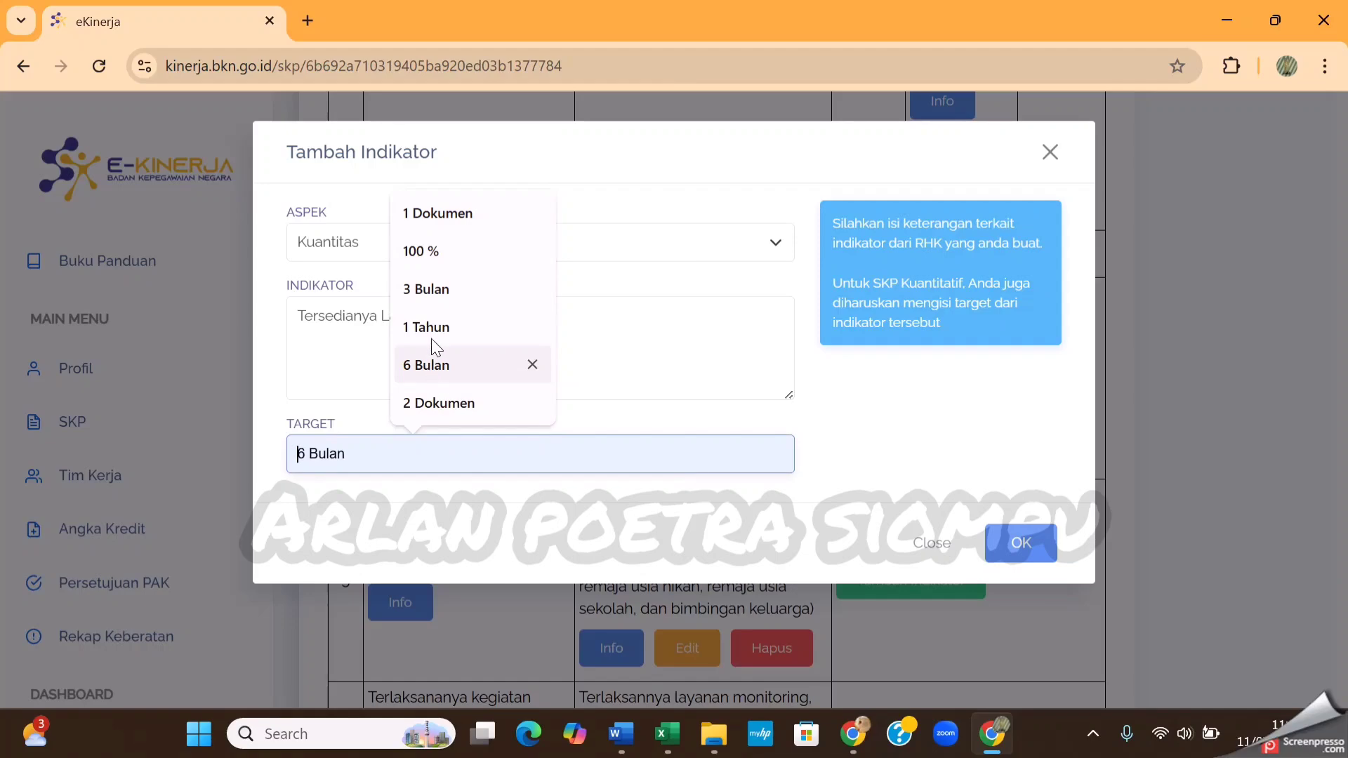
left_click(437, 218)
left_click(1011, 542)
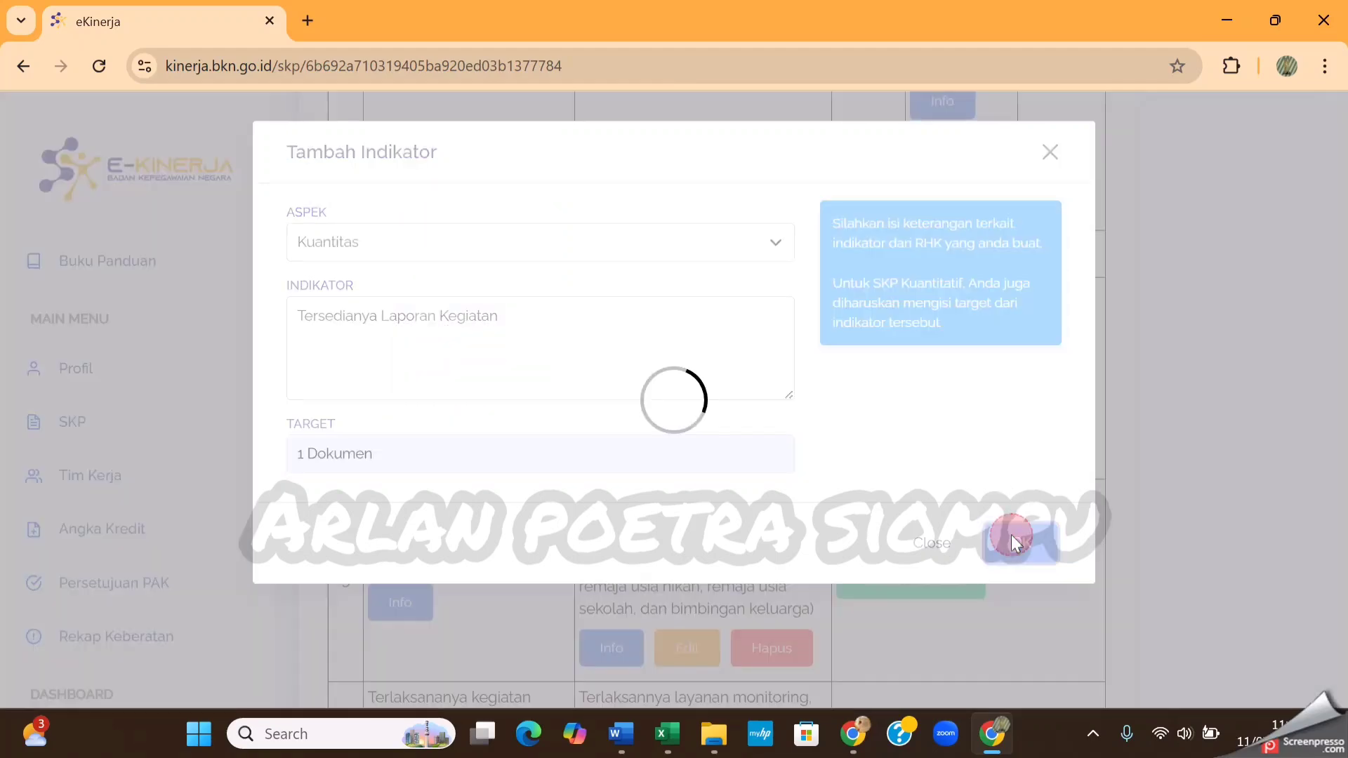
Add a Waktu indicator to RHK 4 with the text Ketepatan Waktu and target 6 Bulan, and save it
scroll(934, 421, "down", 3)
left_click(929, 324)
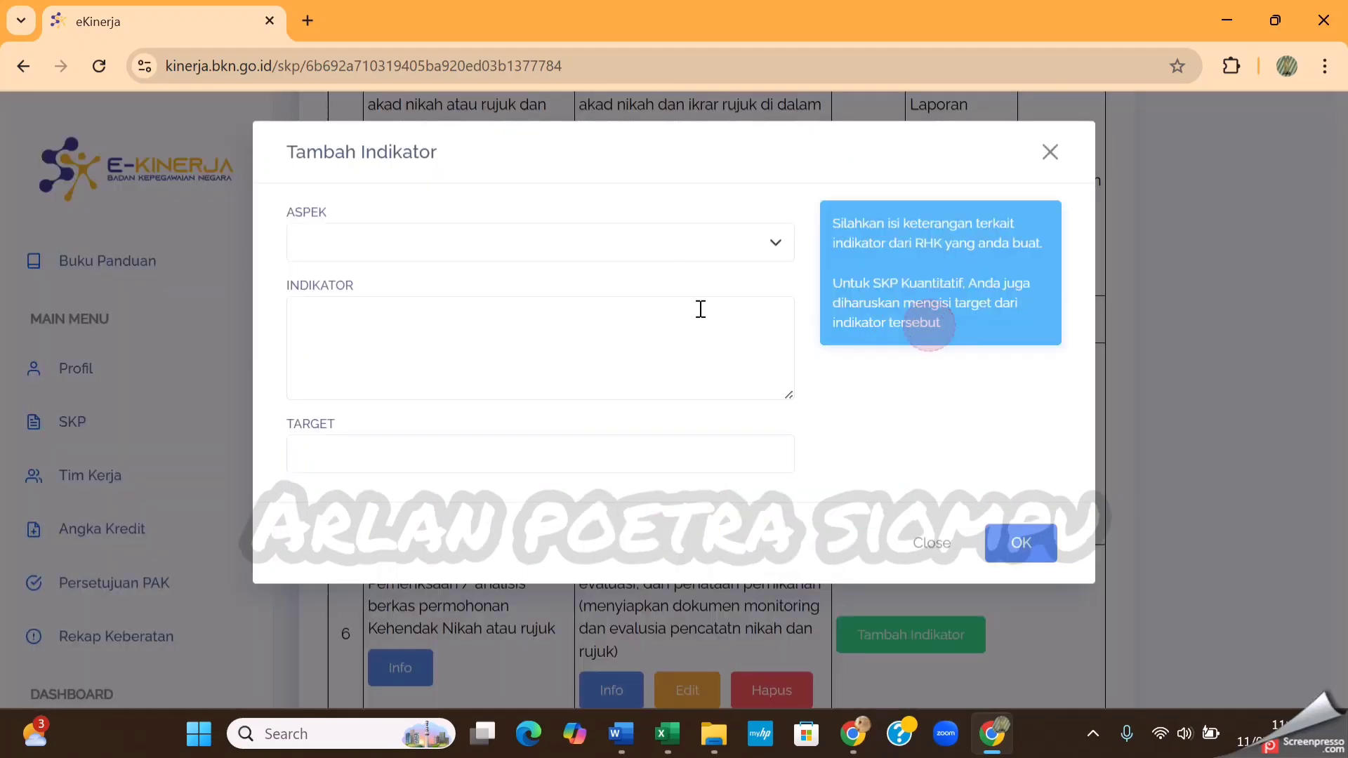
left_click(662, 244)
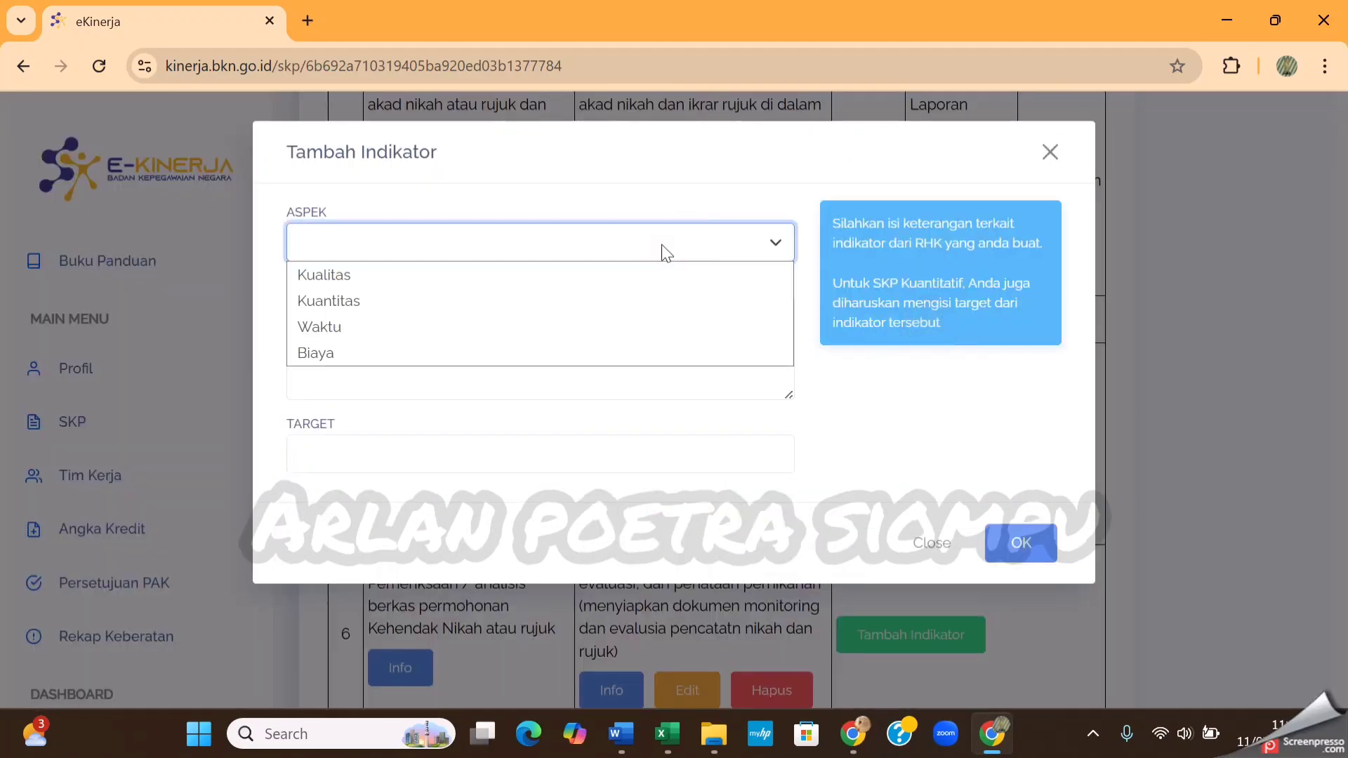
left_click(457, 326)
left_click(444, 341)
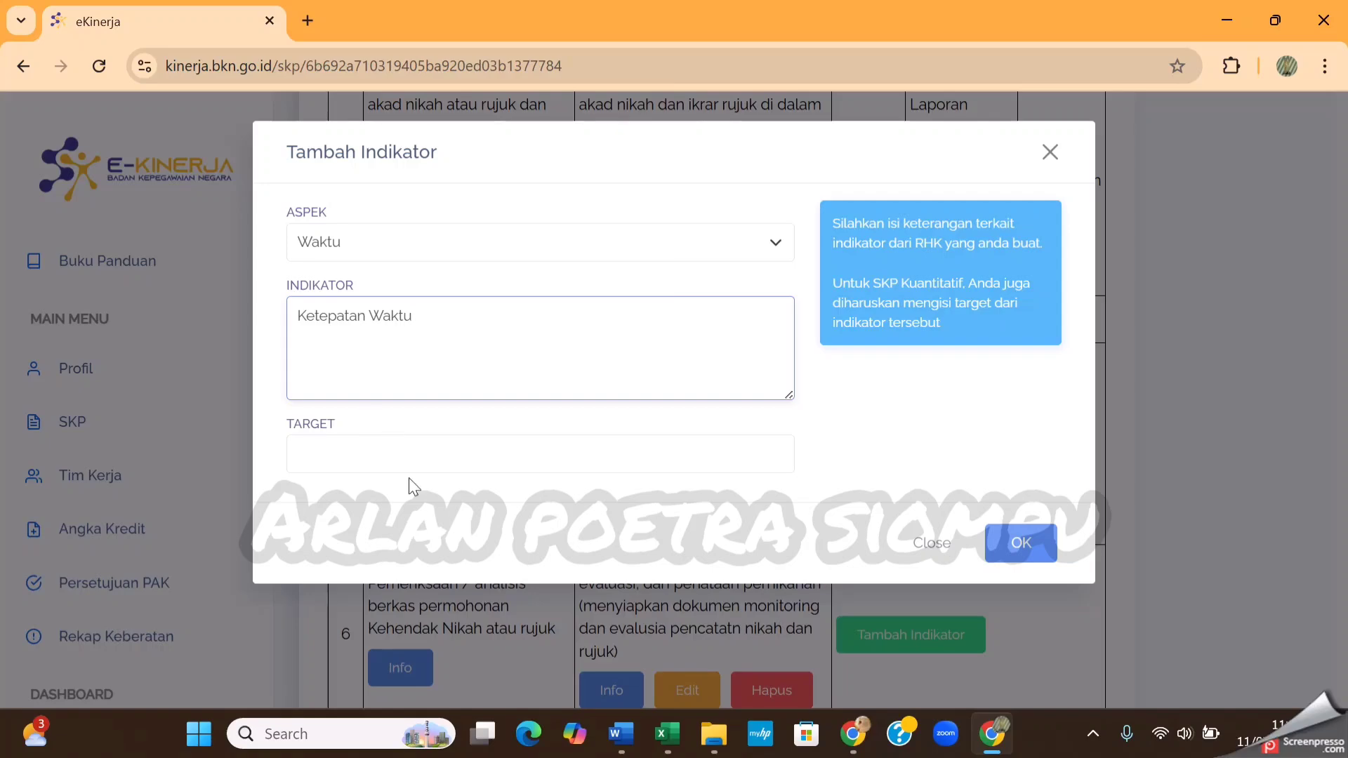
left_click(419, 453)
left_click(425, 365)
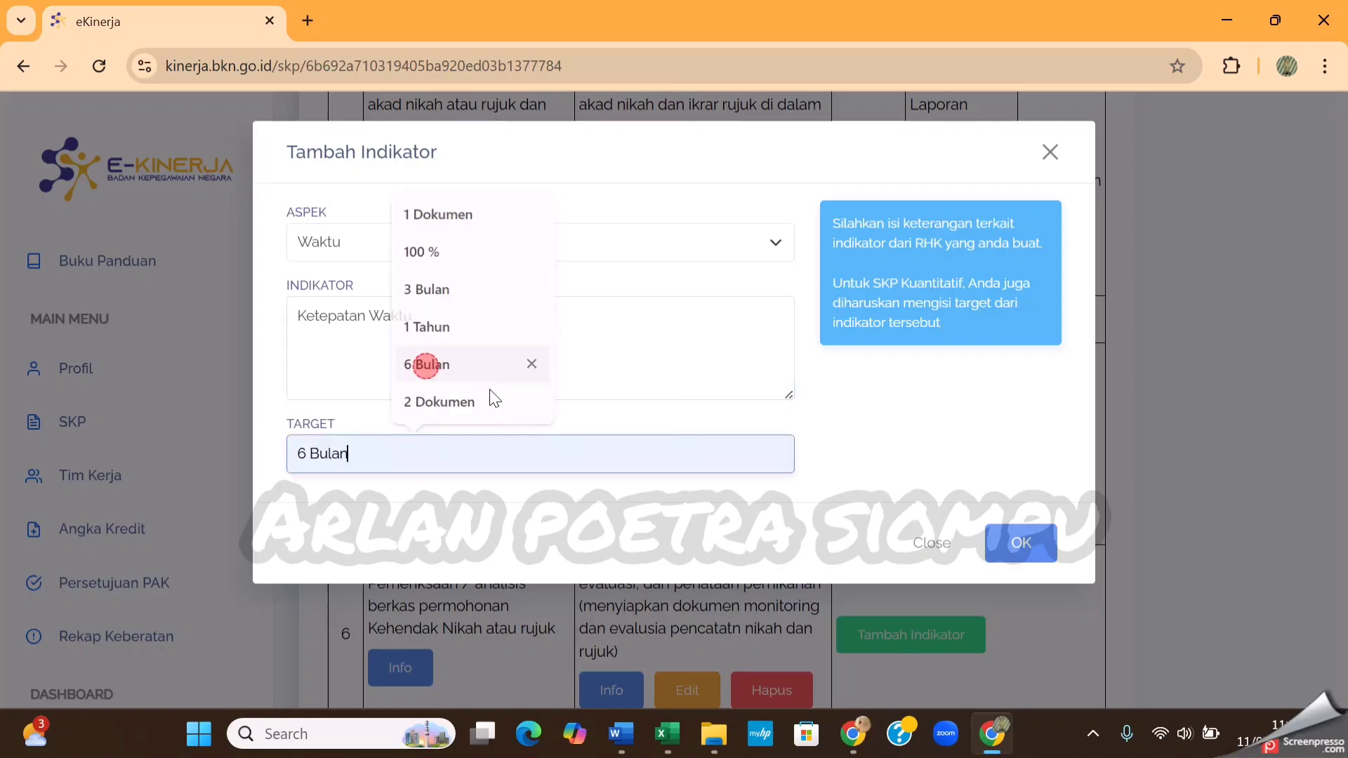
left_click(1018, 543)
Add a Kuantitas indicator to RHK 5 with the text Tersedianya Laporan Kegiatan, copy that text, set the target to 1 Dokumen, and save it
scroll(956, 416, "down", 3)
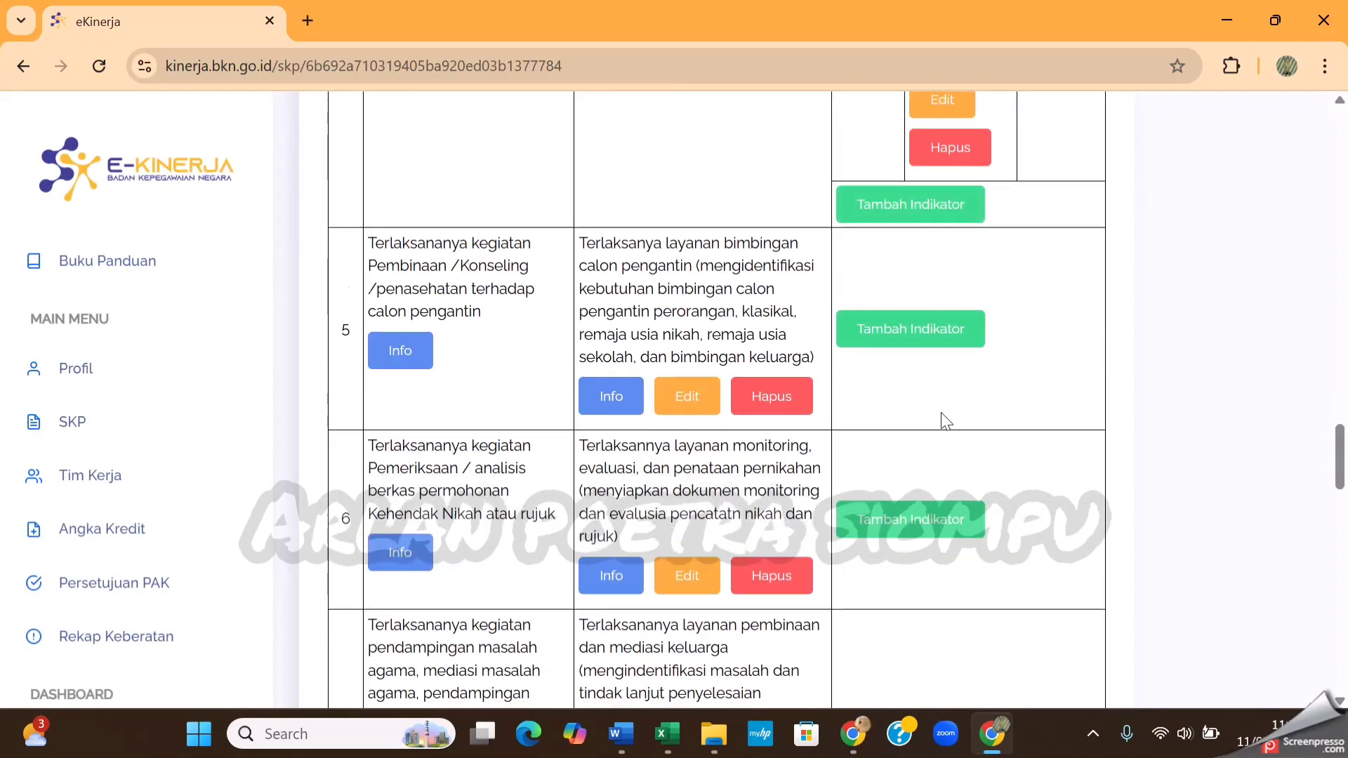
left_click(918, 246)
left_click(731, 246)
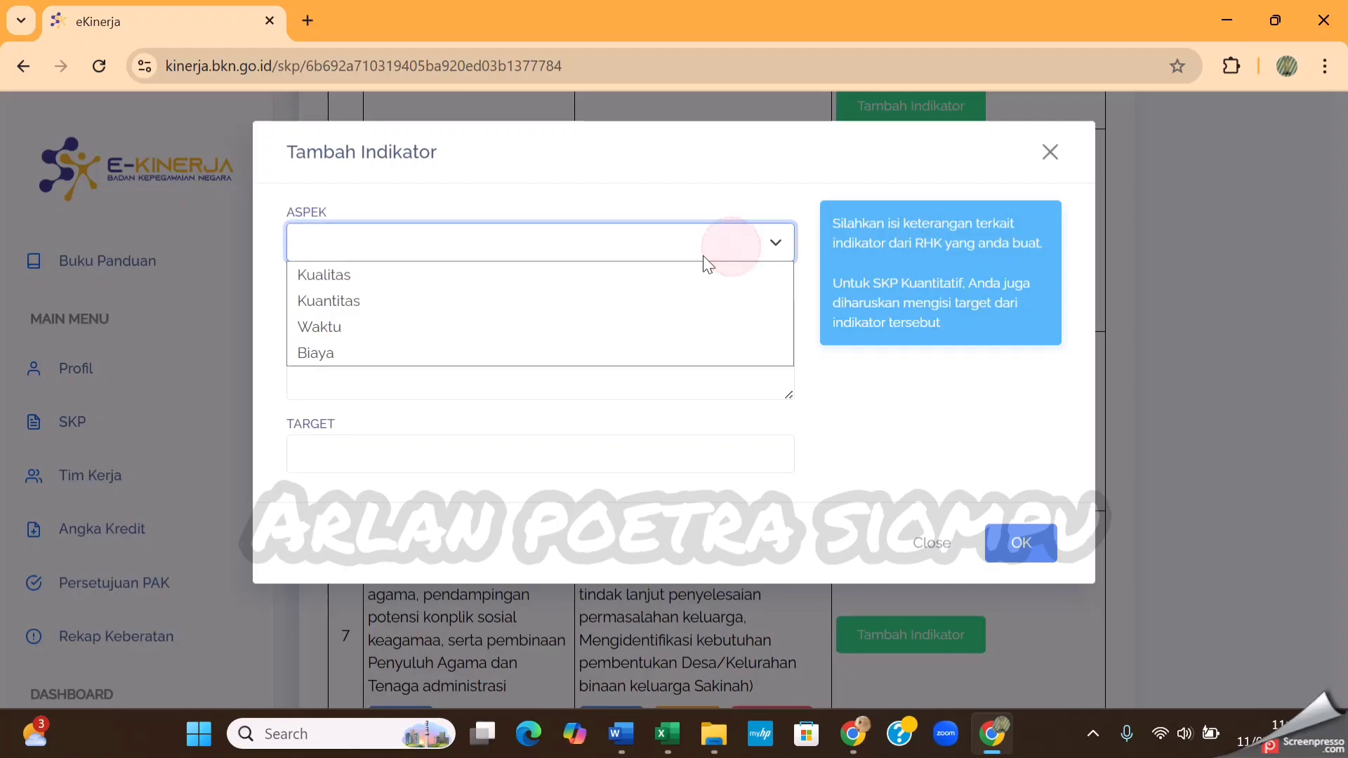
left_click(625, 302)
left_click(566, 352)
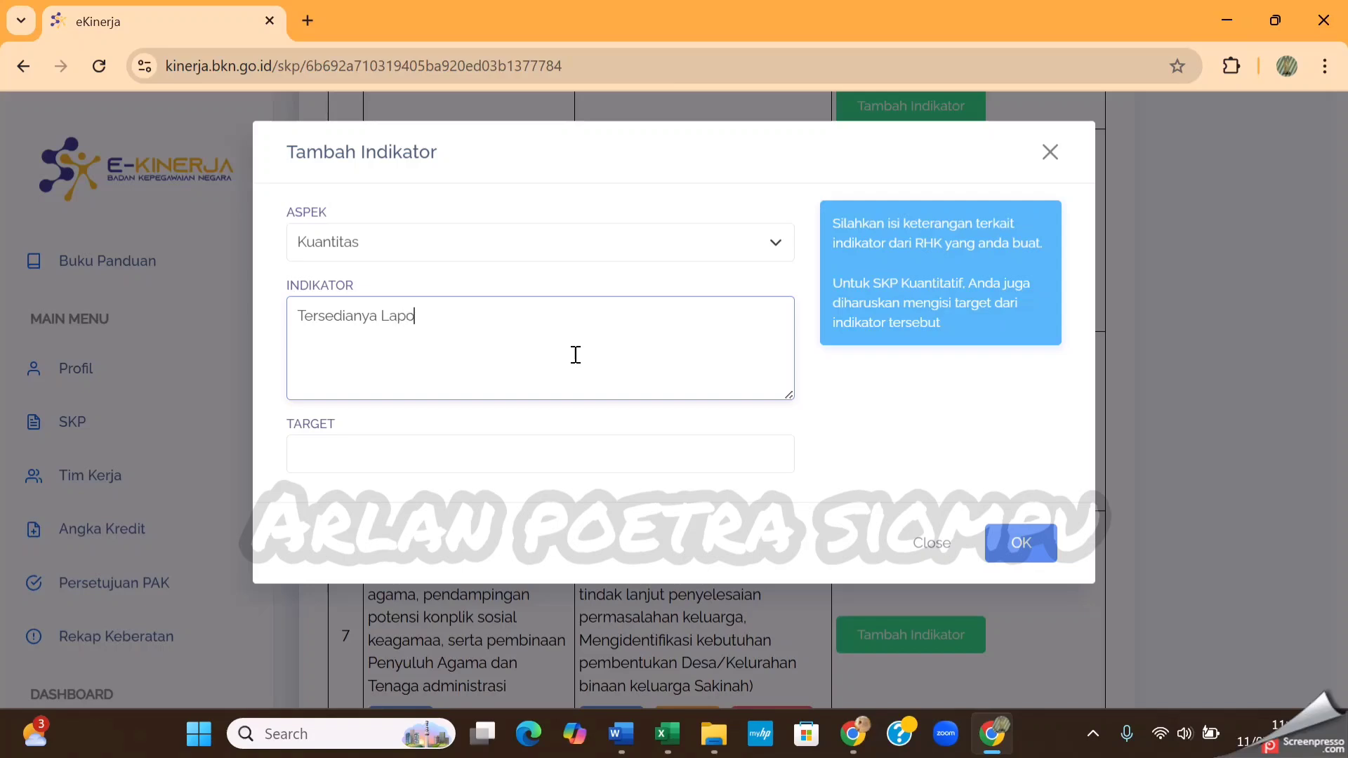
type("Tersedianya Laporan Kegiatan")
left_click_drag(509, 323, 295, 322)
key("ctrl+c")
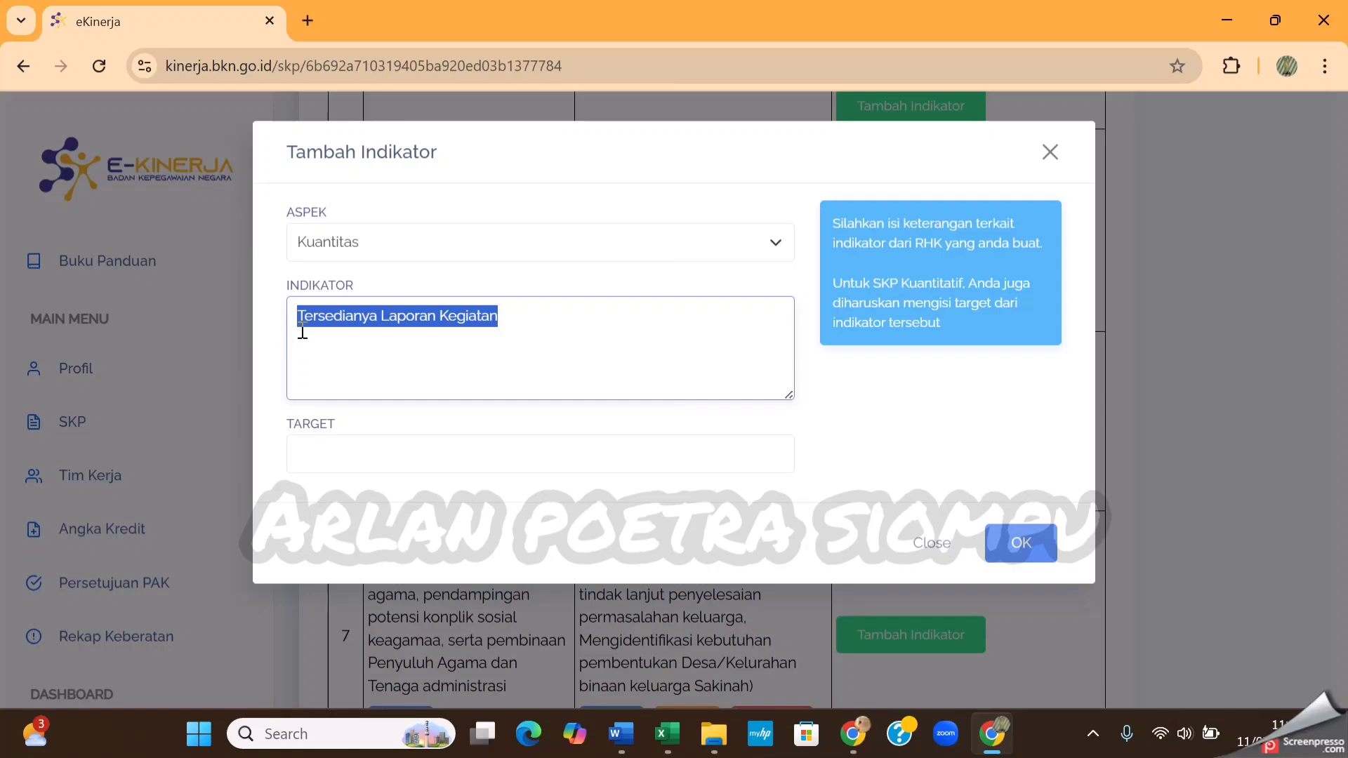
left_click(367, 455)
left_click(457, 212)
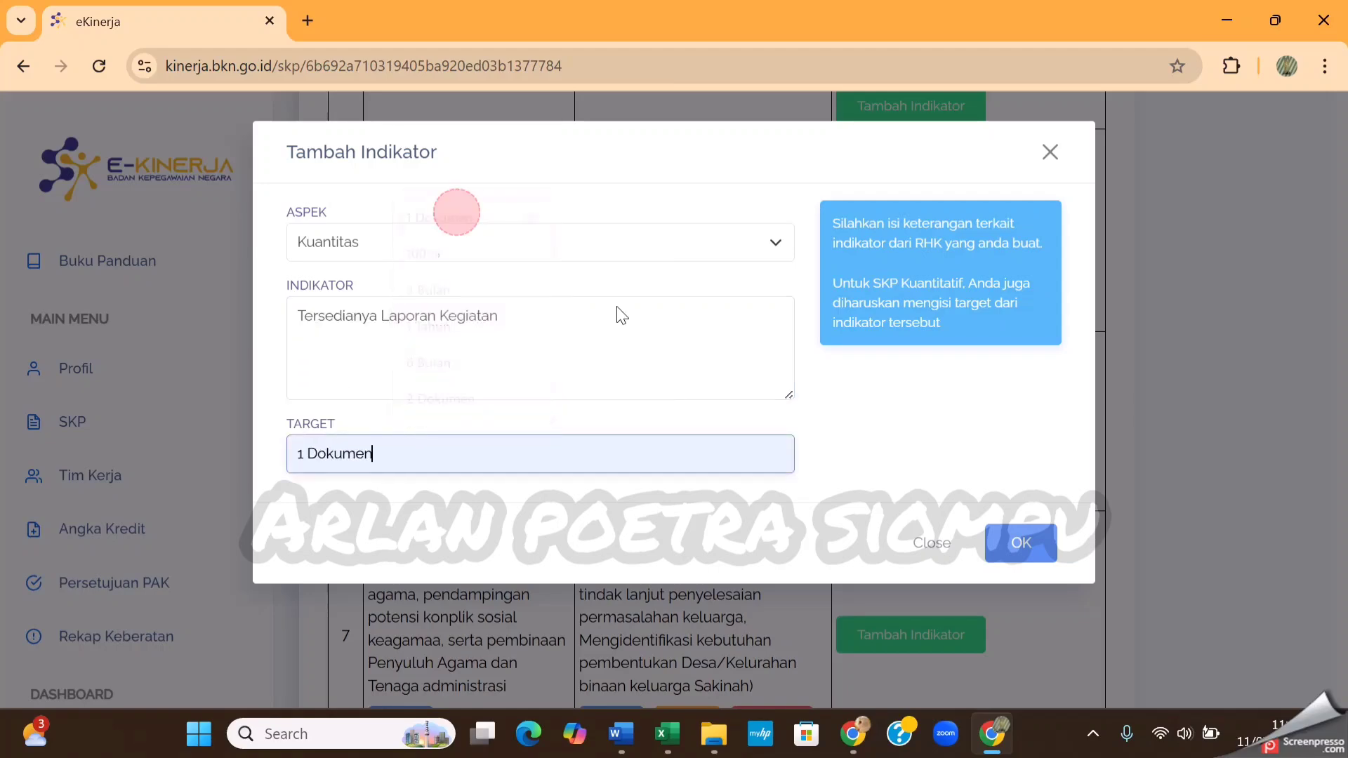
left_click(1039, 544)
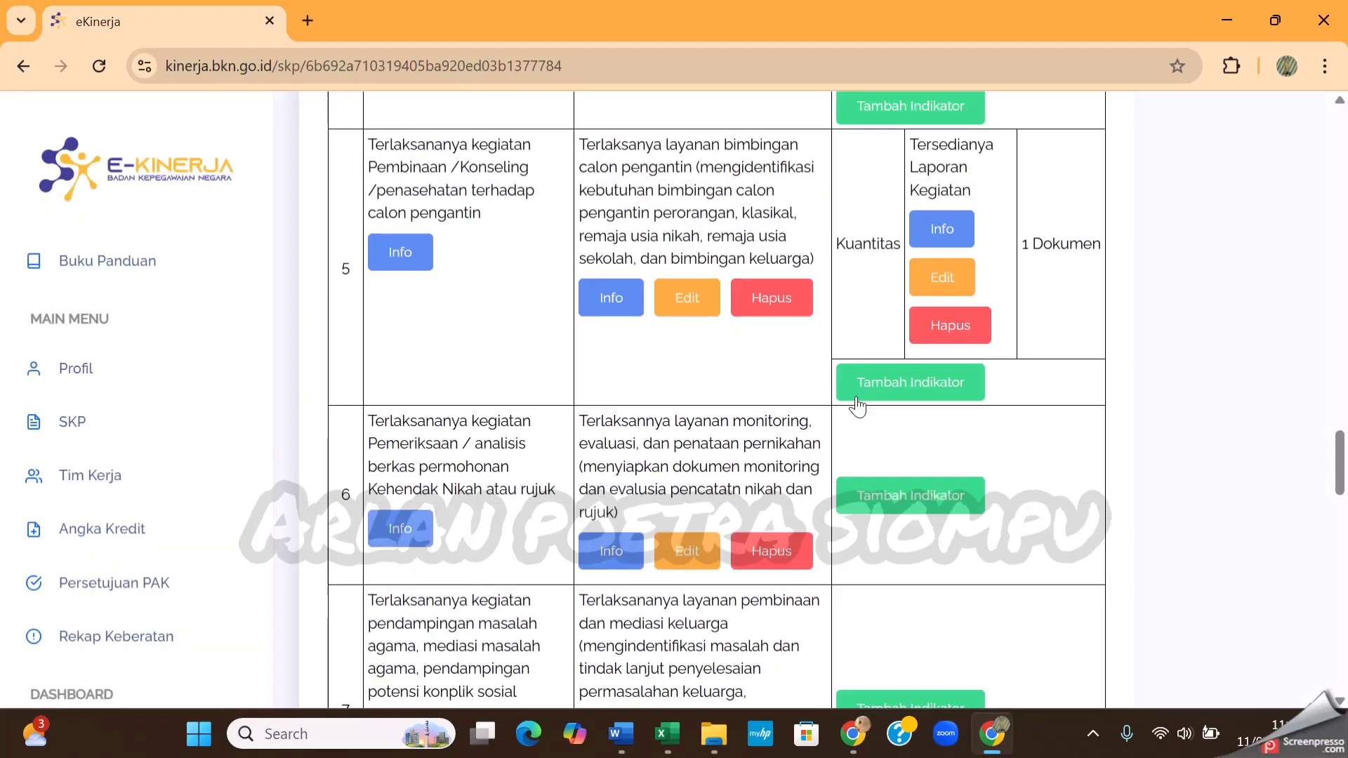
Add a Waktu indicator to RHK 5 with the text Ketepatan Waktu and target 6 Bulan, and save it
scroll(857, 406, "down", 2)
left_click(920, 391)
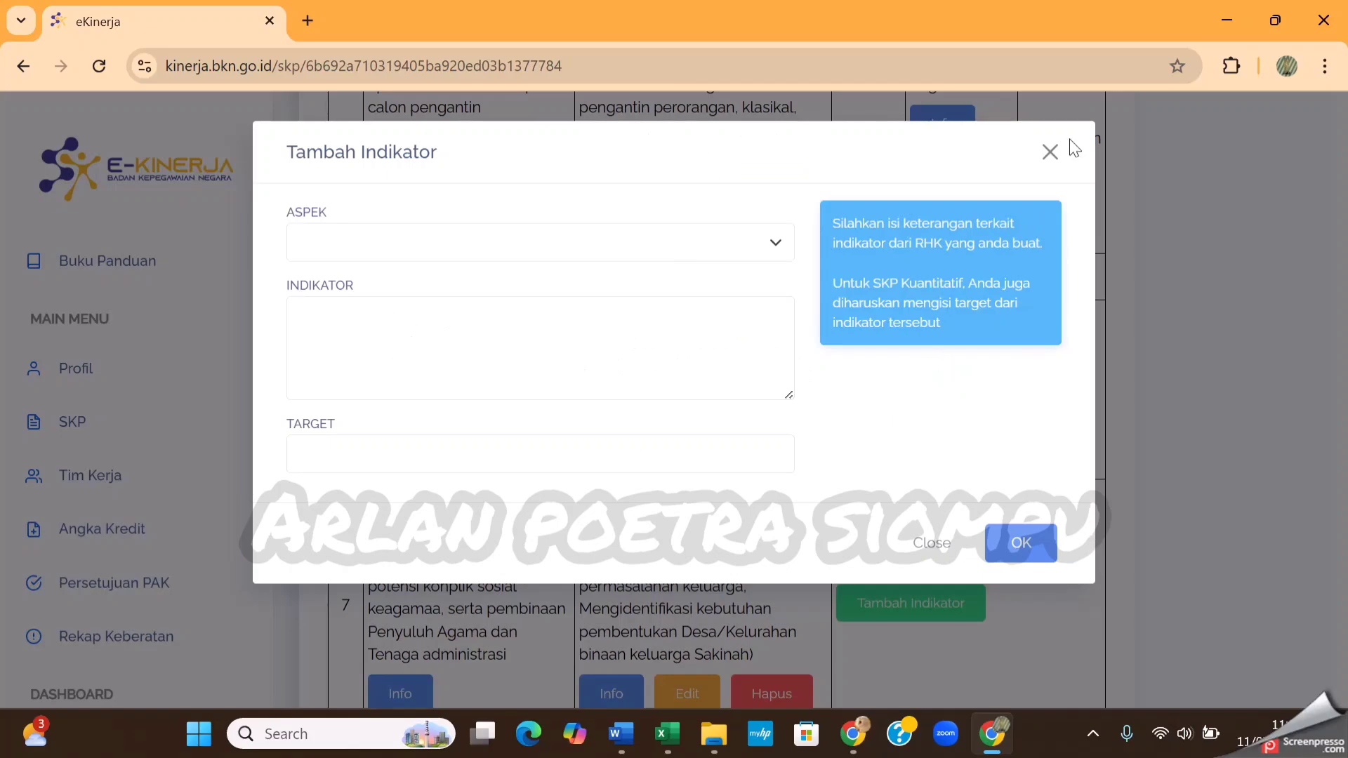
left_click(1051, 152)
left_click(940, 284)
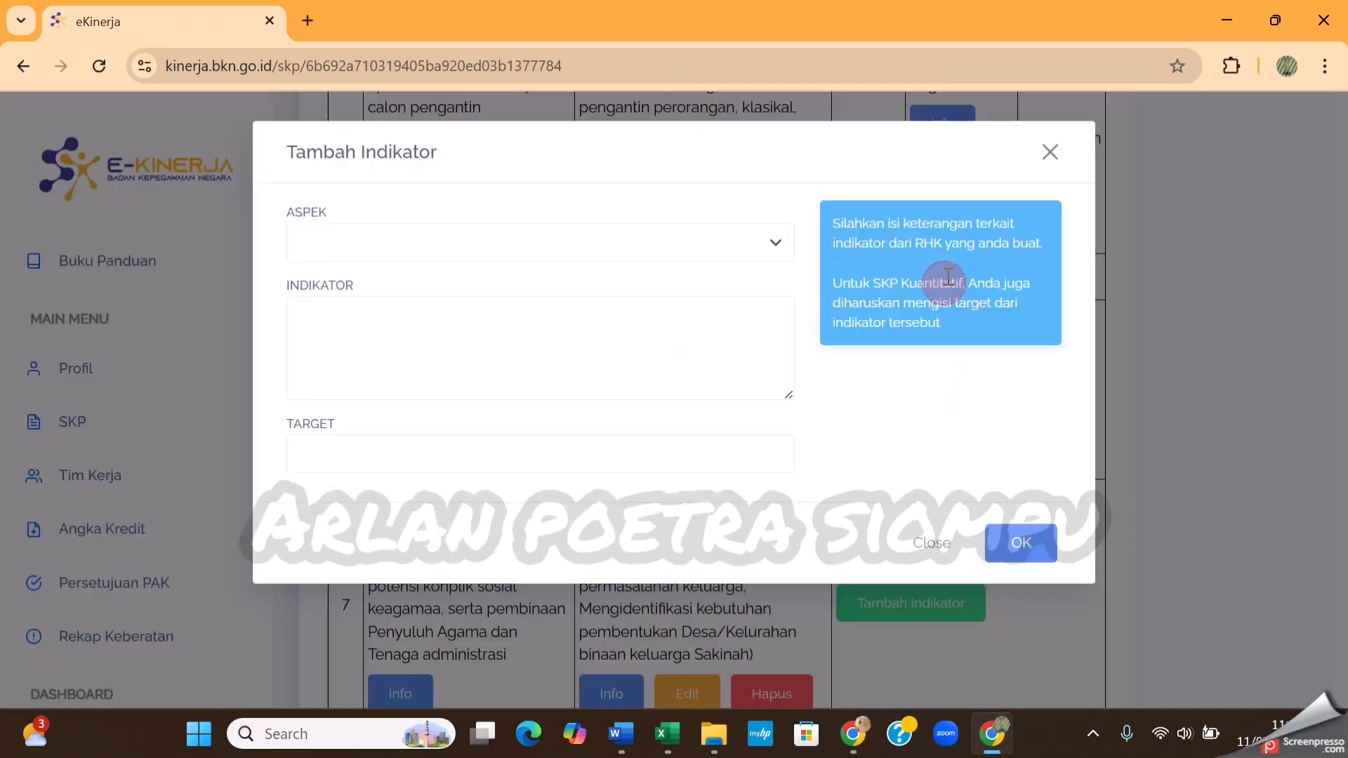
left_click(610, 247)
left_click(455, 327)
left_click(463, 369)
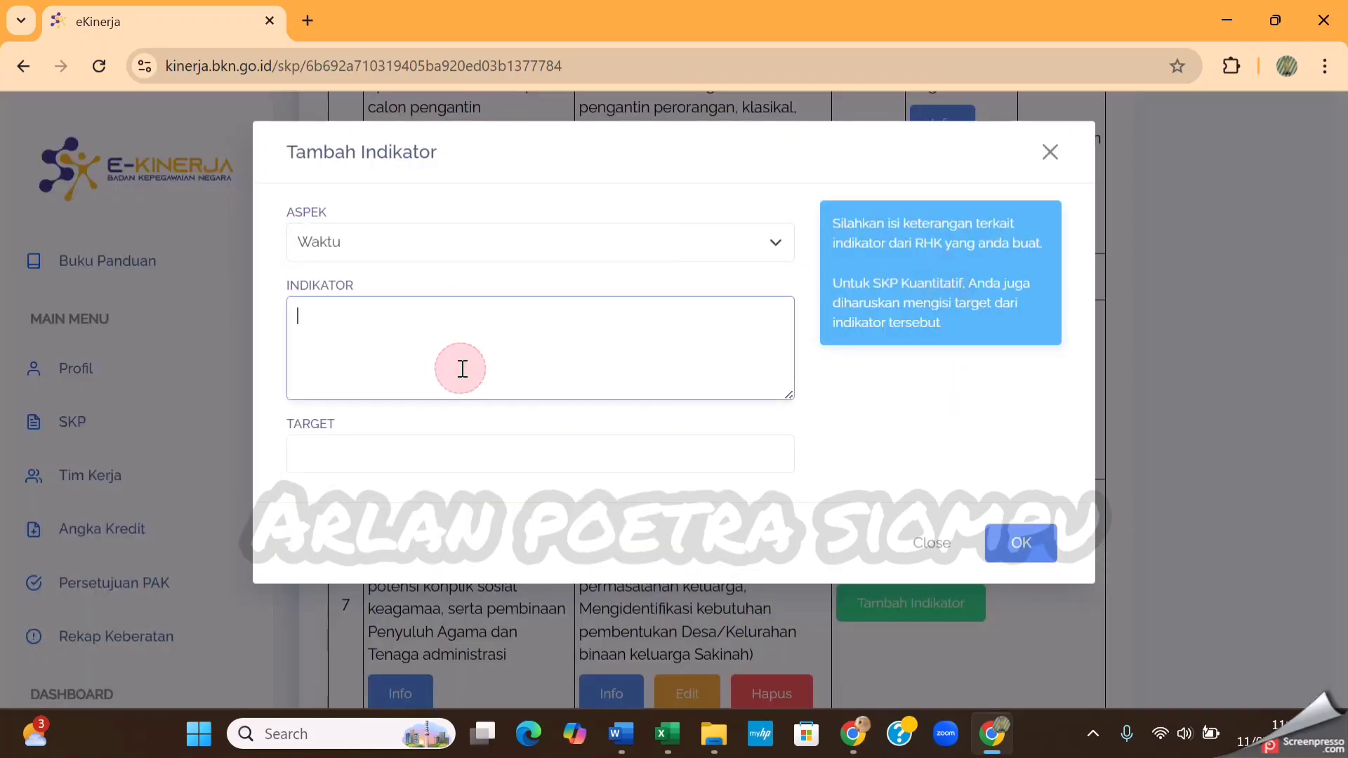
type("Ketepata")
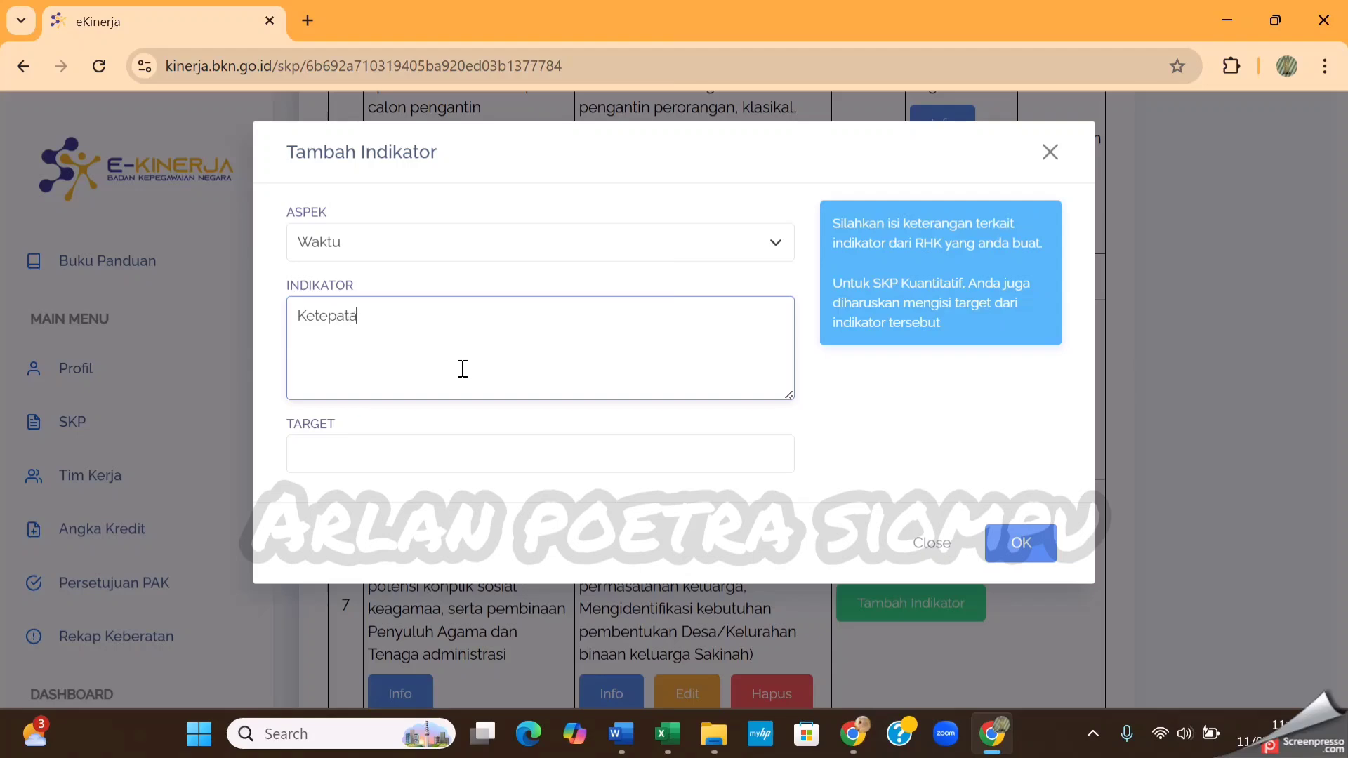
type("n Waktu")
left_click(443, 451)
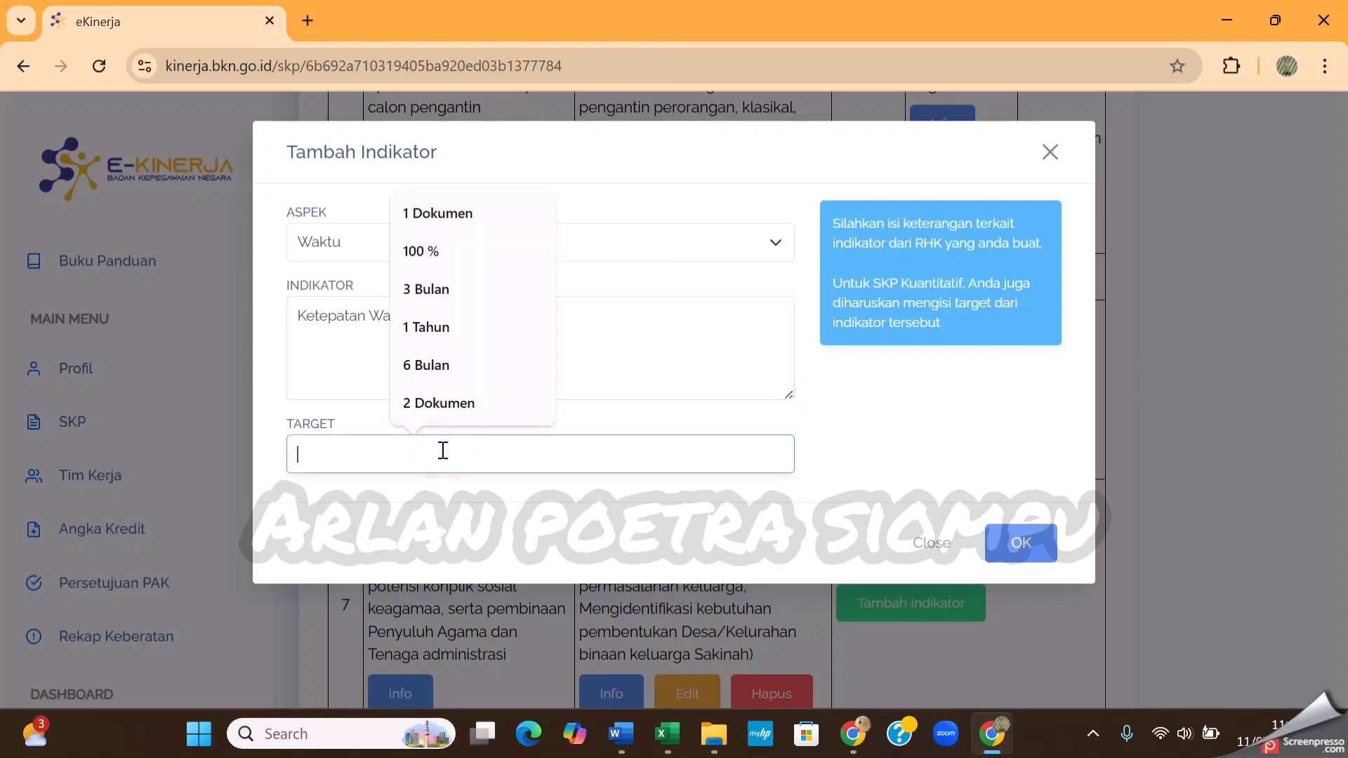
left_click(436, 365)
left_click(1022, 543)
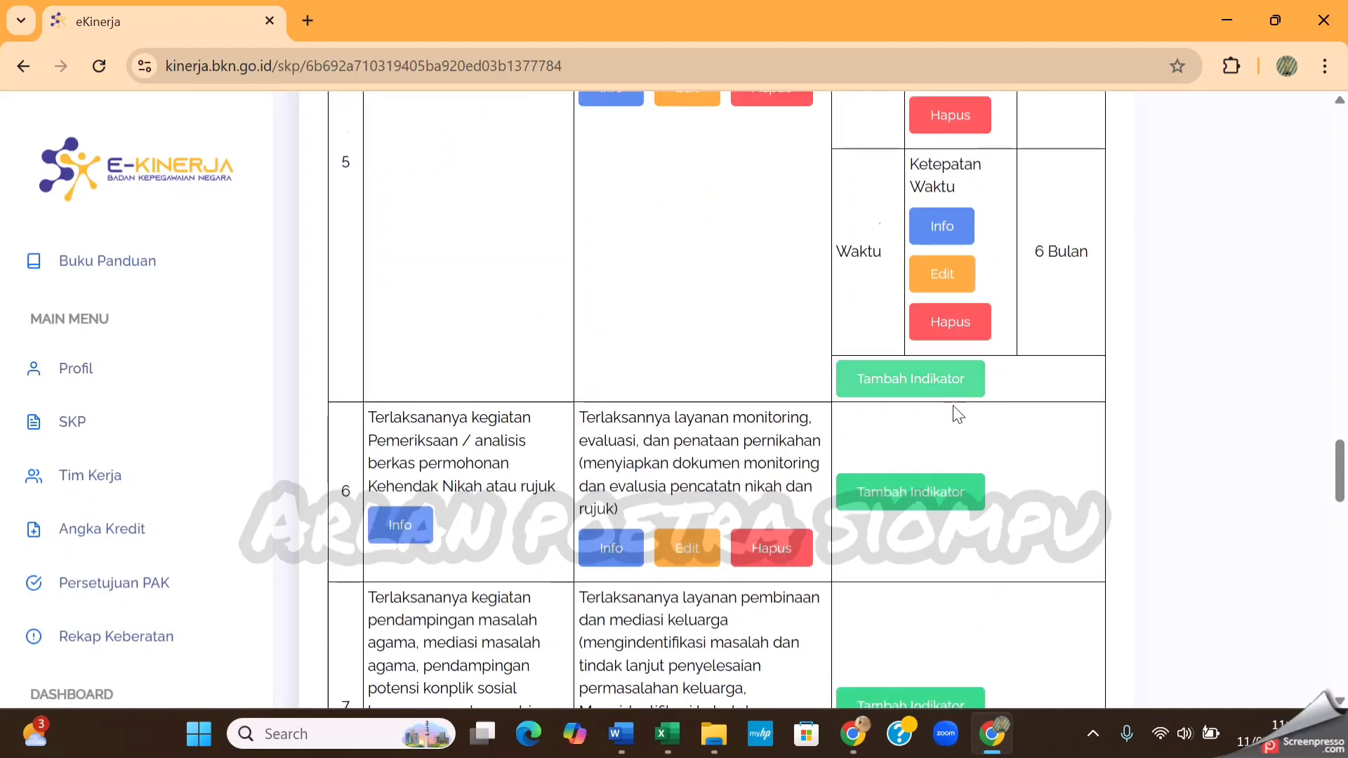
Add a Kuantitas indicator to RHK 6 with the text Tersedianya Laporan Kegiatan and target 1 Dokumen, and save it
scroll(954, 409, "down", 3)
left_click(916, 299)
left_click(610, 244)
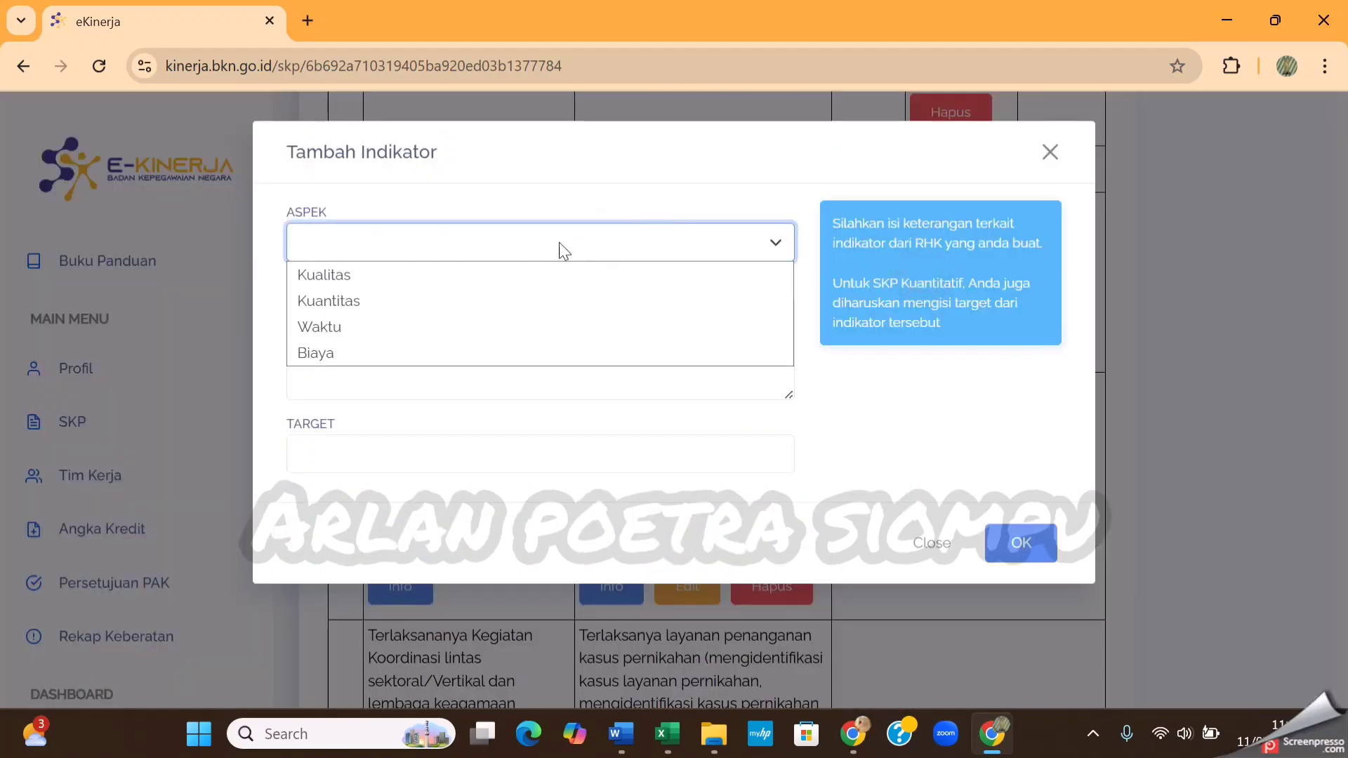
left_click(420, 293)
left_click(392, 331)
key("ctrl+v")
left_click(392, 451)
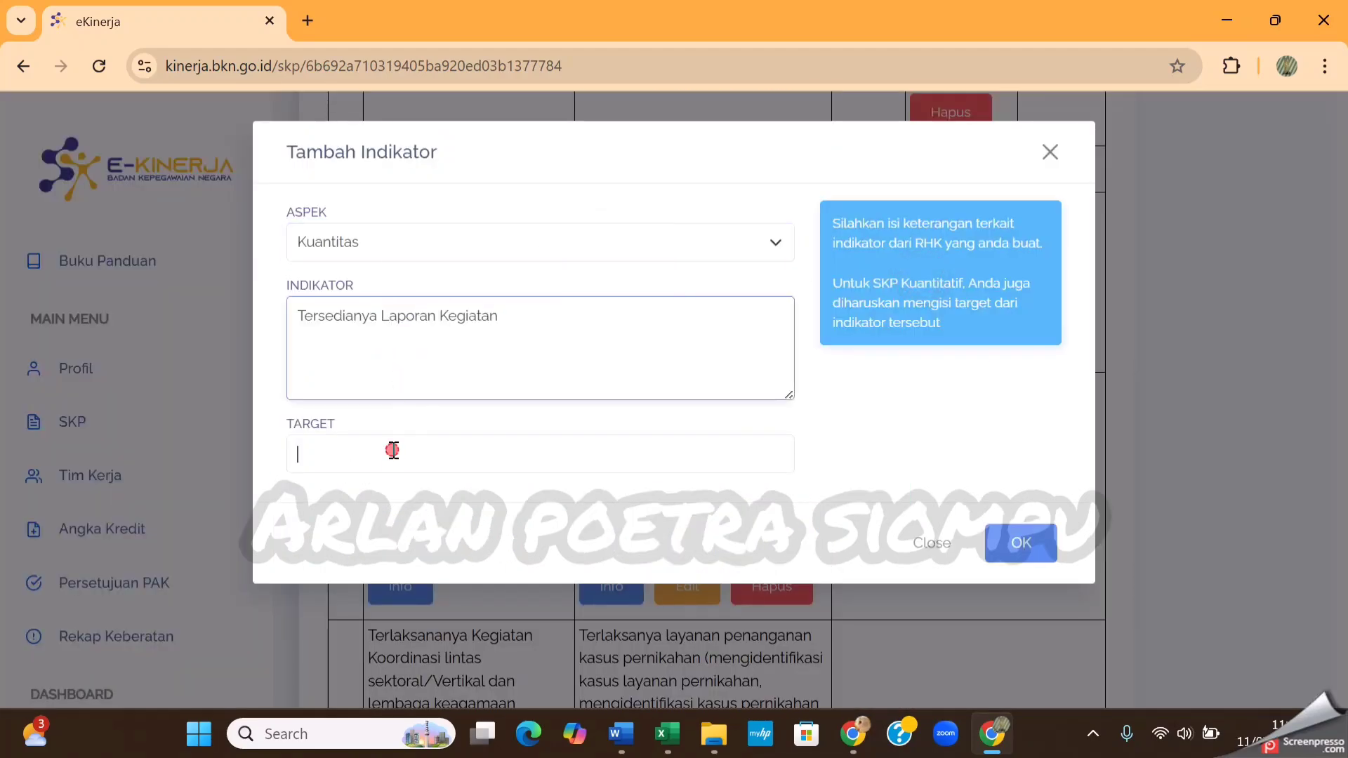
left_click(469, 222)
left_click(1018, 541)
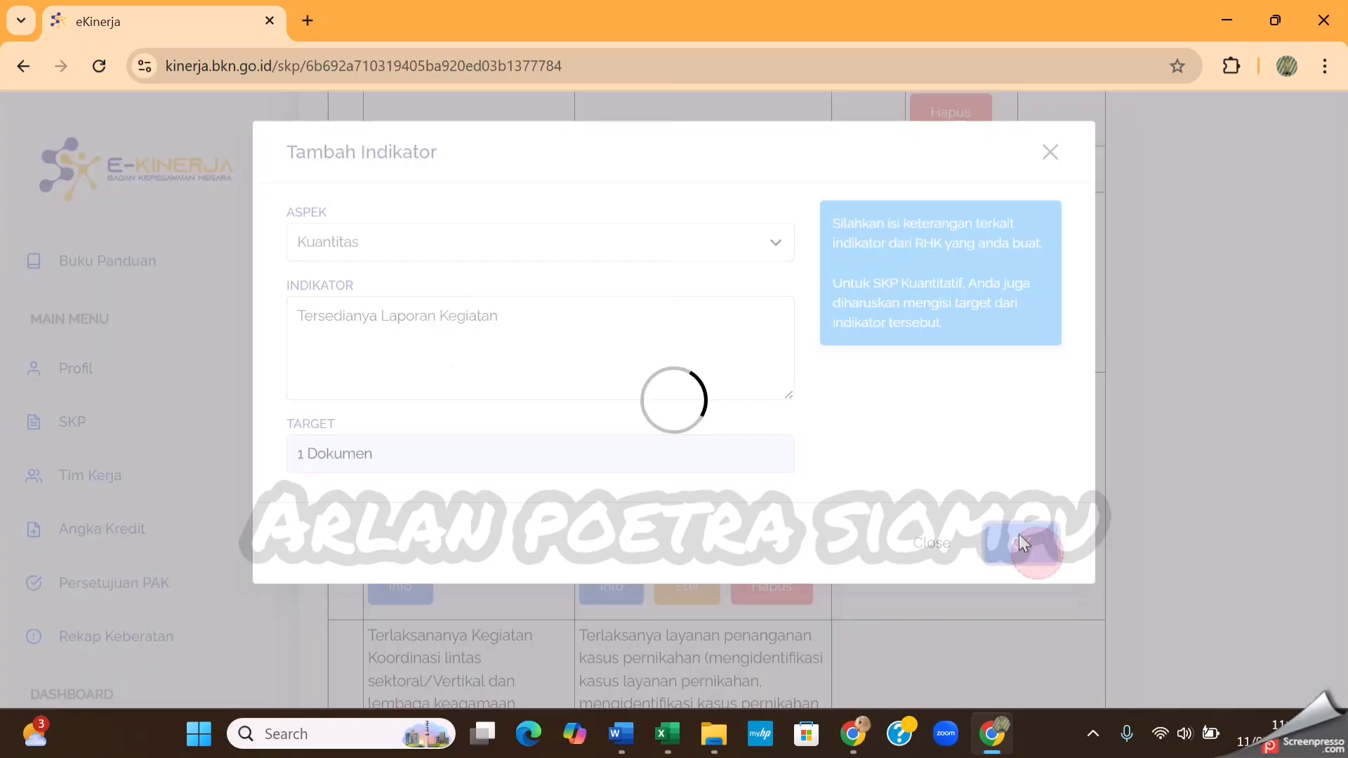
Add a Waktu indicator to RHK 6 with the text Ketepatan Waktu and target 6 Bulan, and save it
left_click(913, 439)
left_click(723, 246)
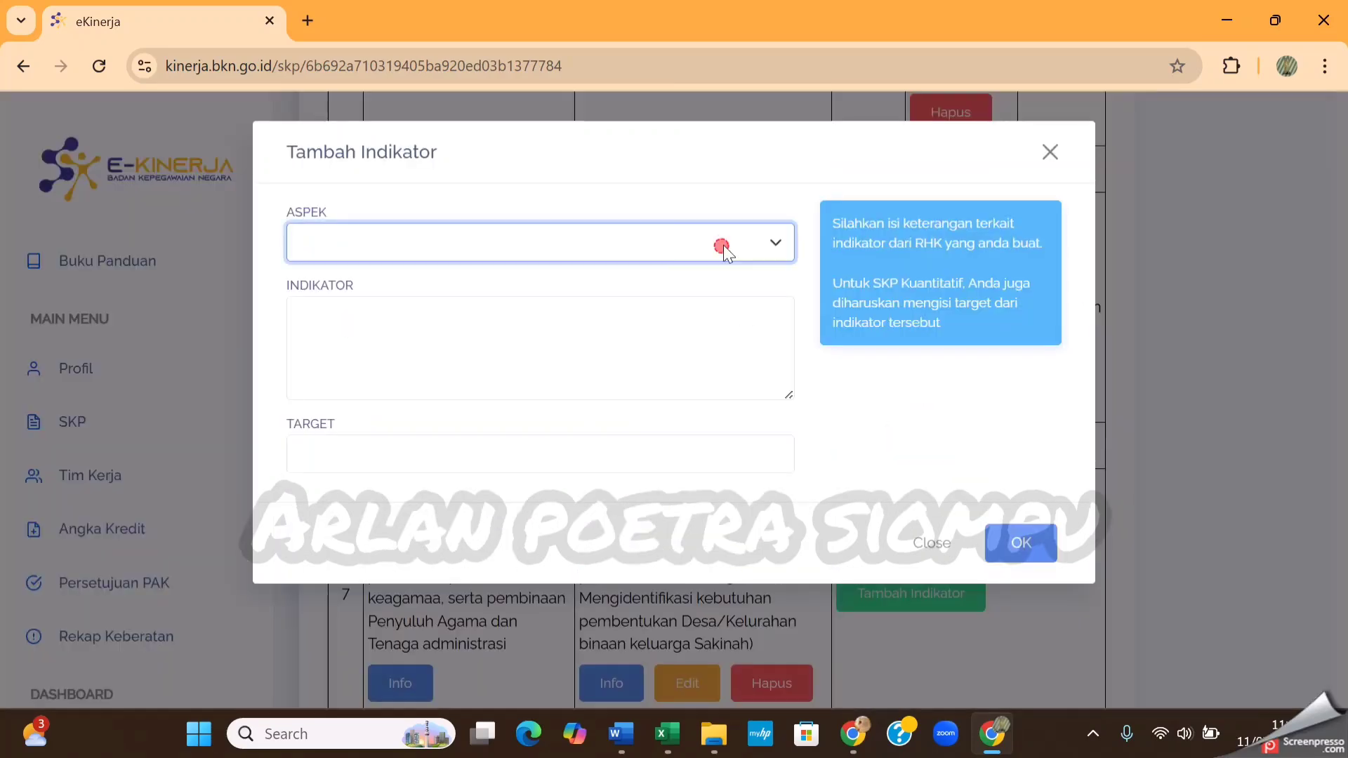
left_click(547, 335)
left_click(445, 307)
type("Ketepatan Waktu")
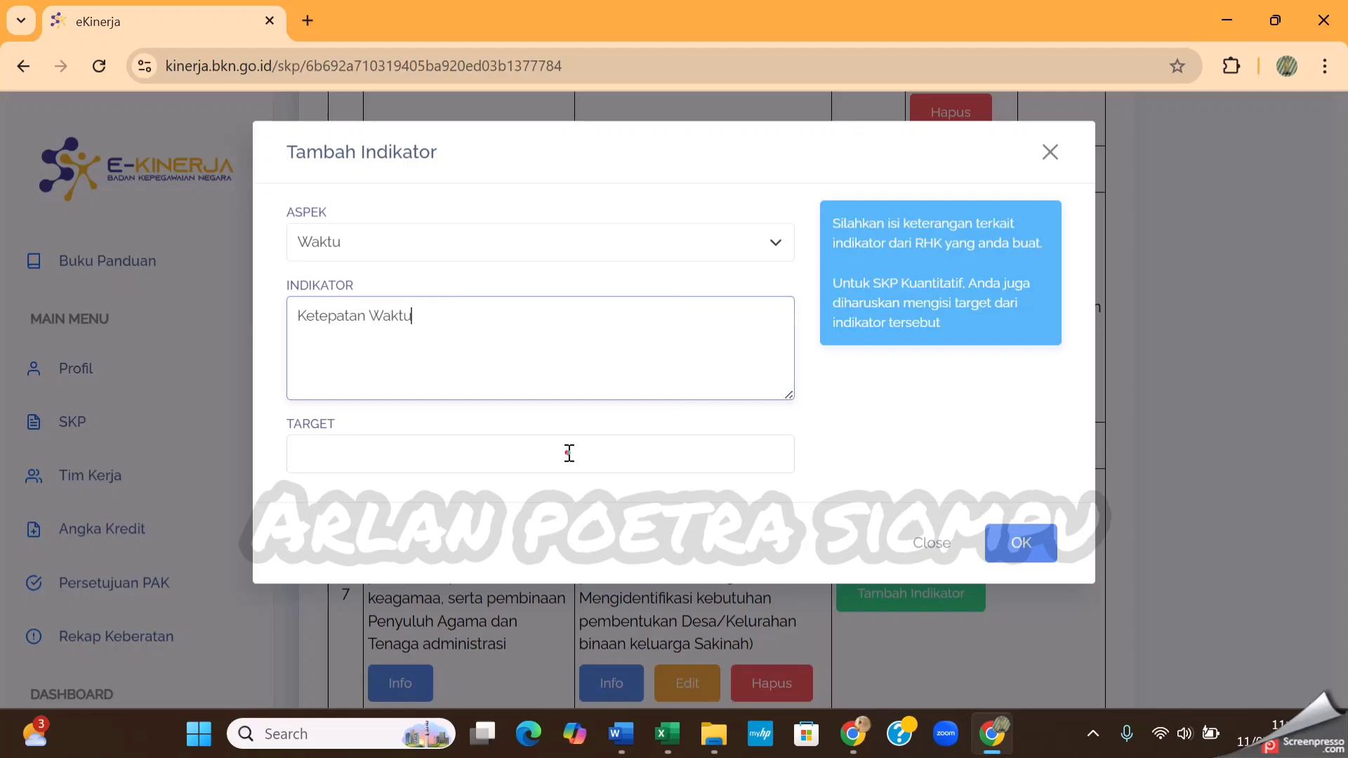
left_click(569, 453)
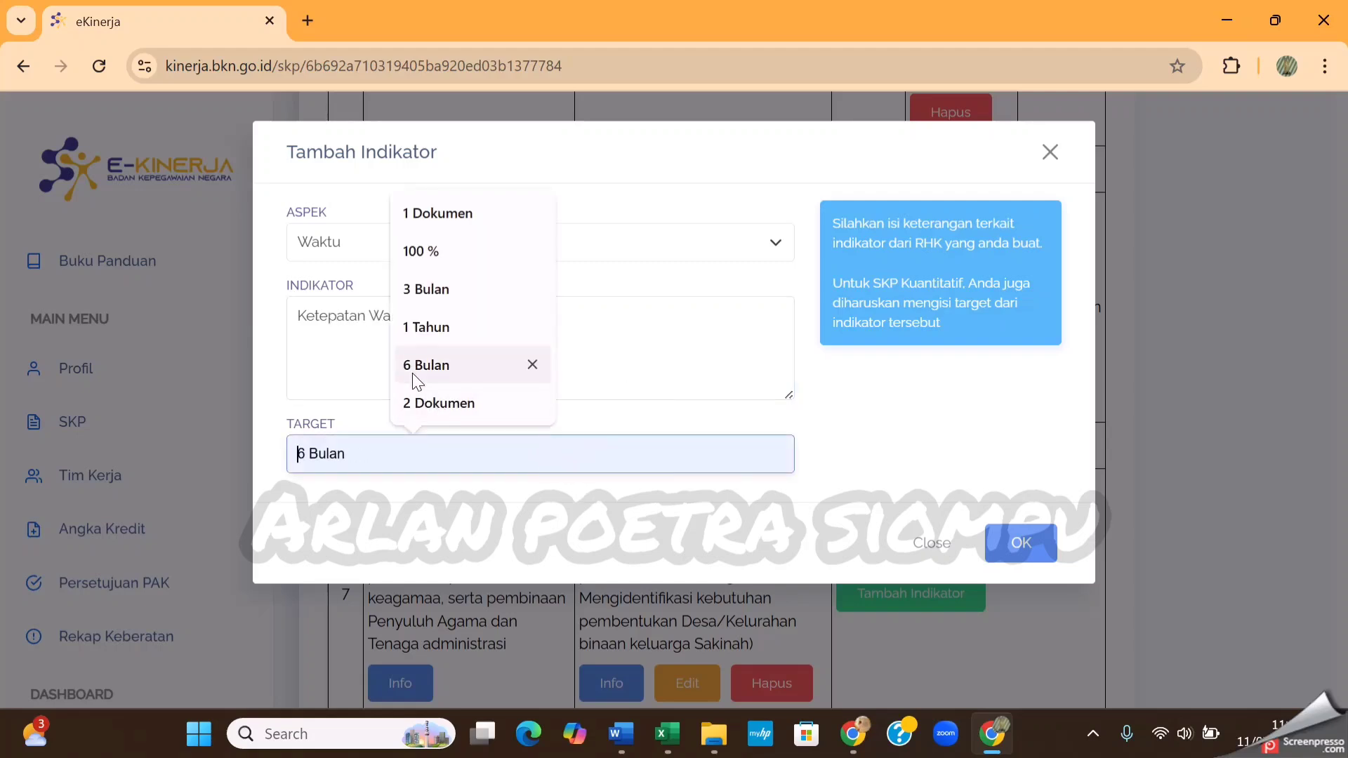
left_click(412, 367)
left_click(1042, 542)
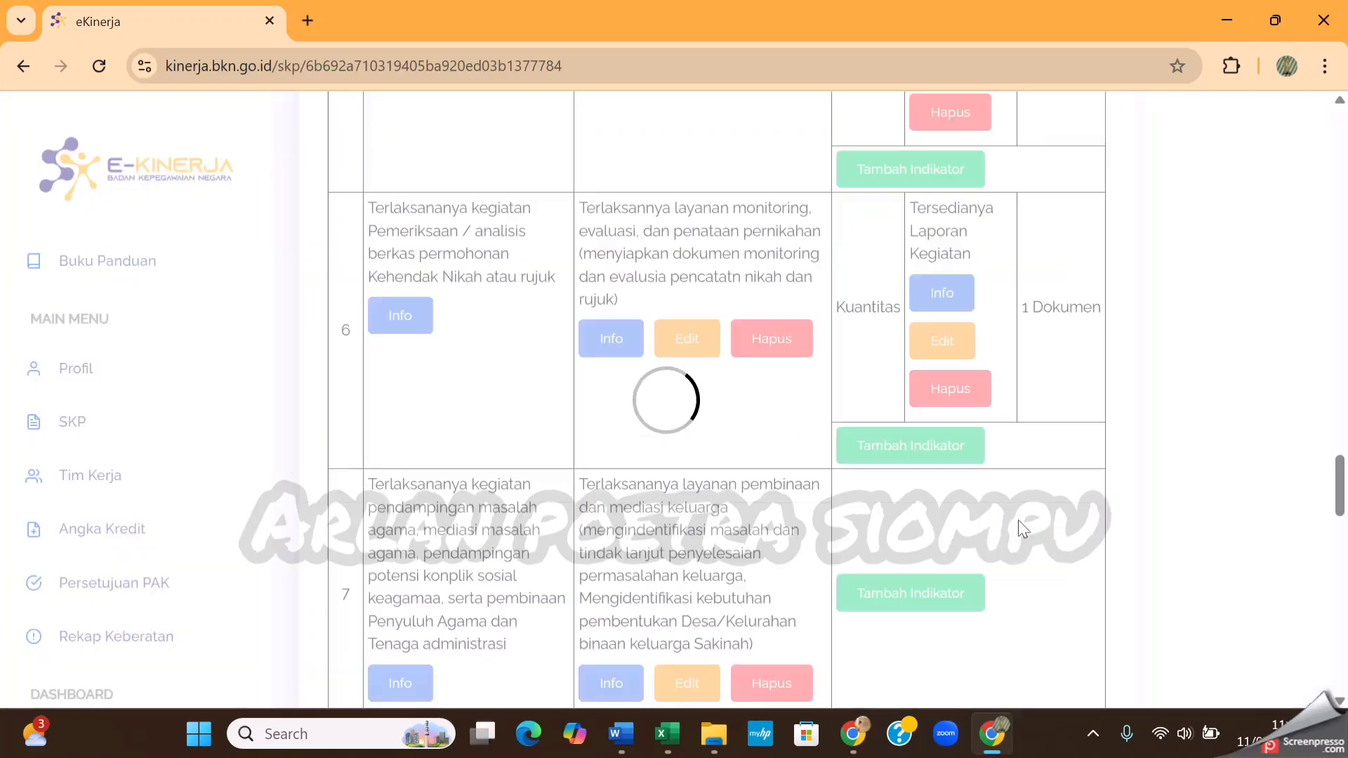
Add a Kuantitas indicator to RHK 7 with the text Tersedianya Laporan Kegiatan and target 1 Dokumen, and save it
scroll(928, 445, "down", 6)
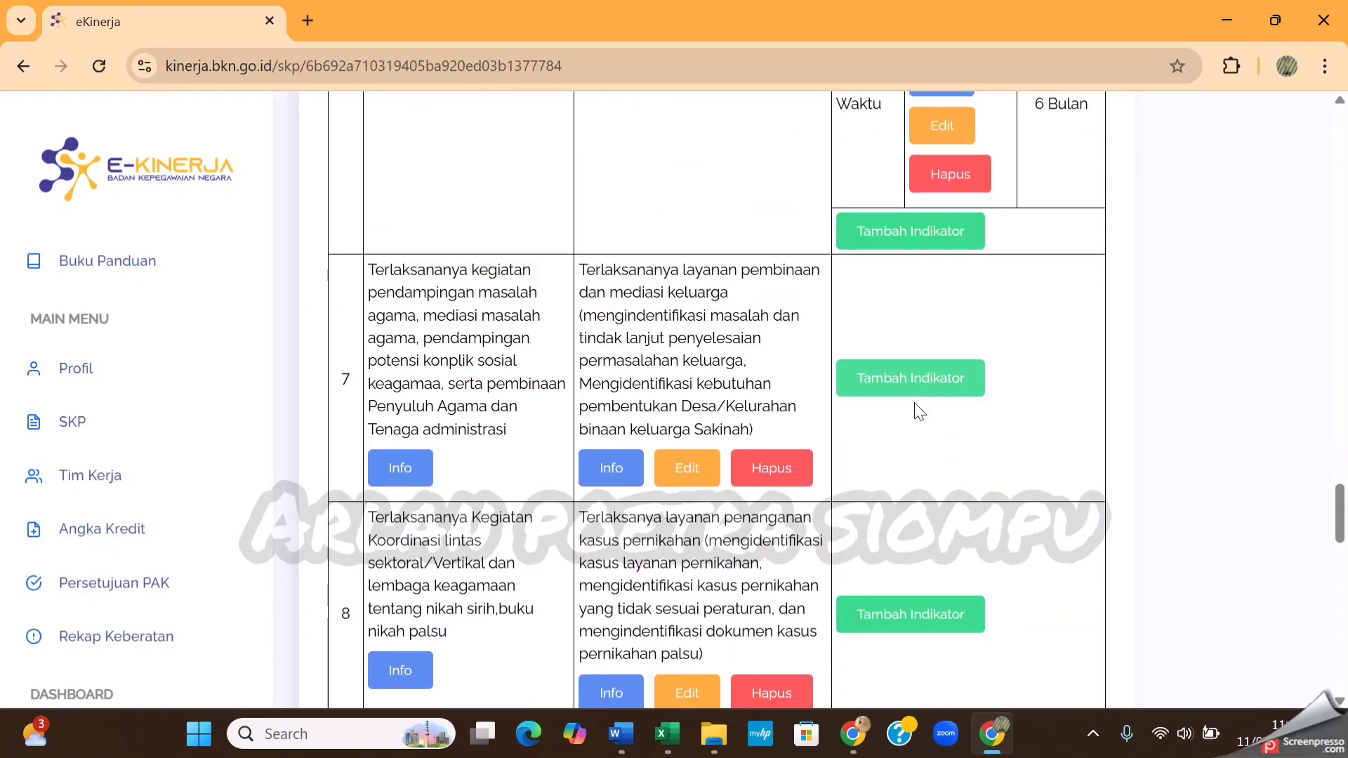
left_click(957, 376)
left_click(731, 242)
left_click(499, 301)
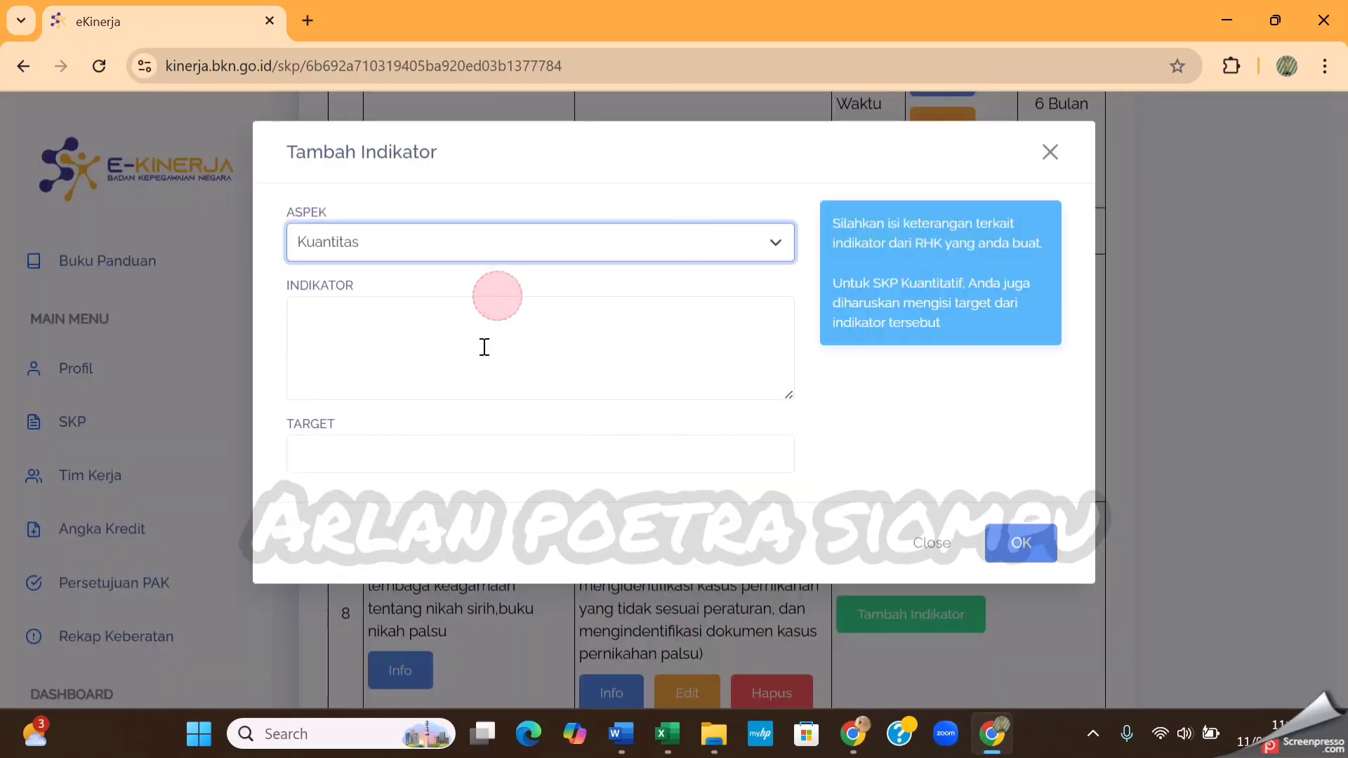
left_click(475, 346)
key("ctrl+v")
left_click(529, 453)
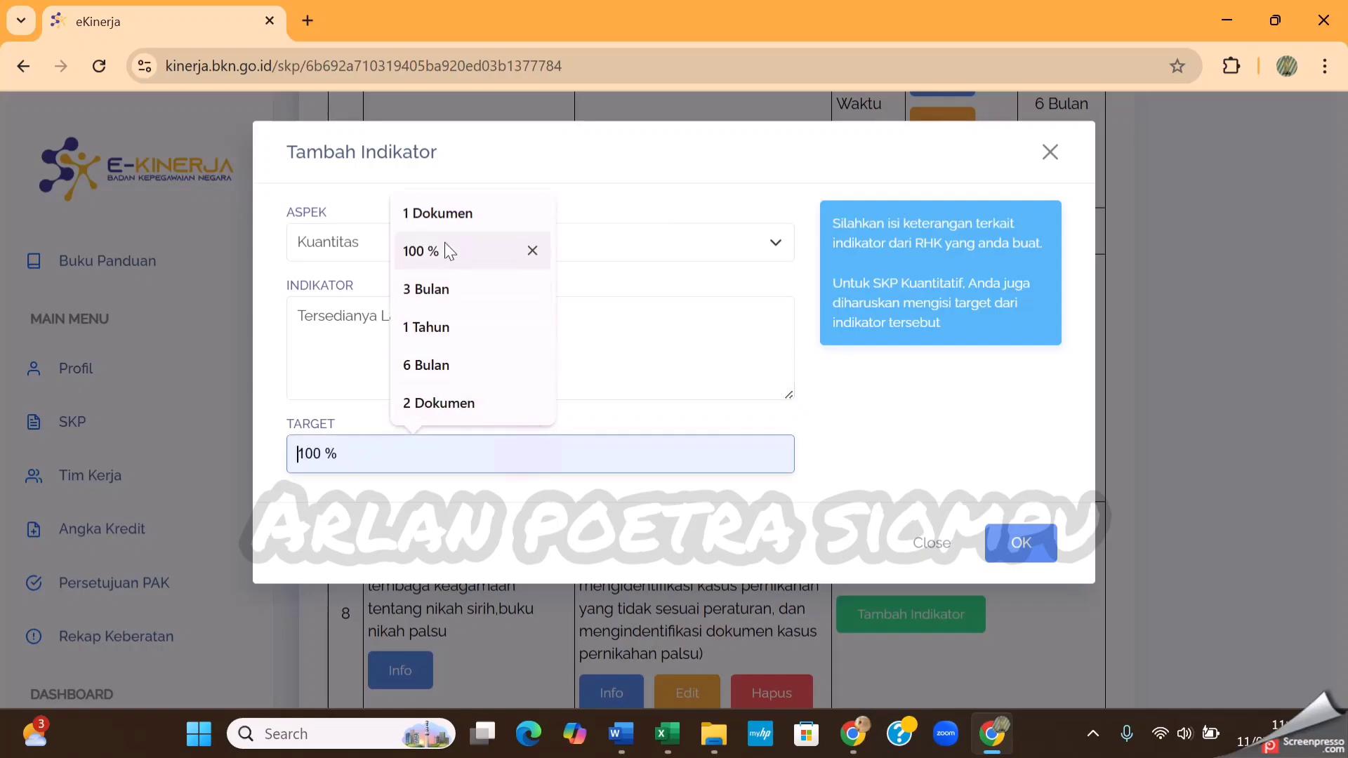
left_click(451, 214)
left_click(1022, 545)
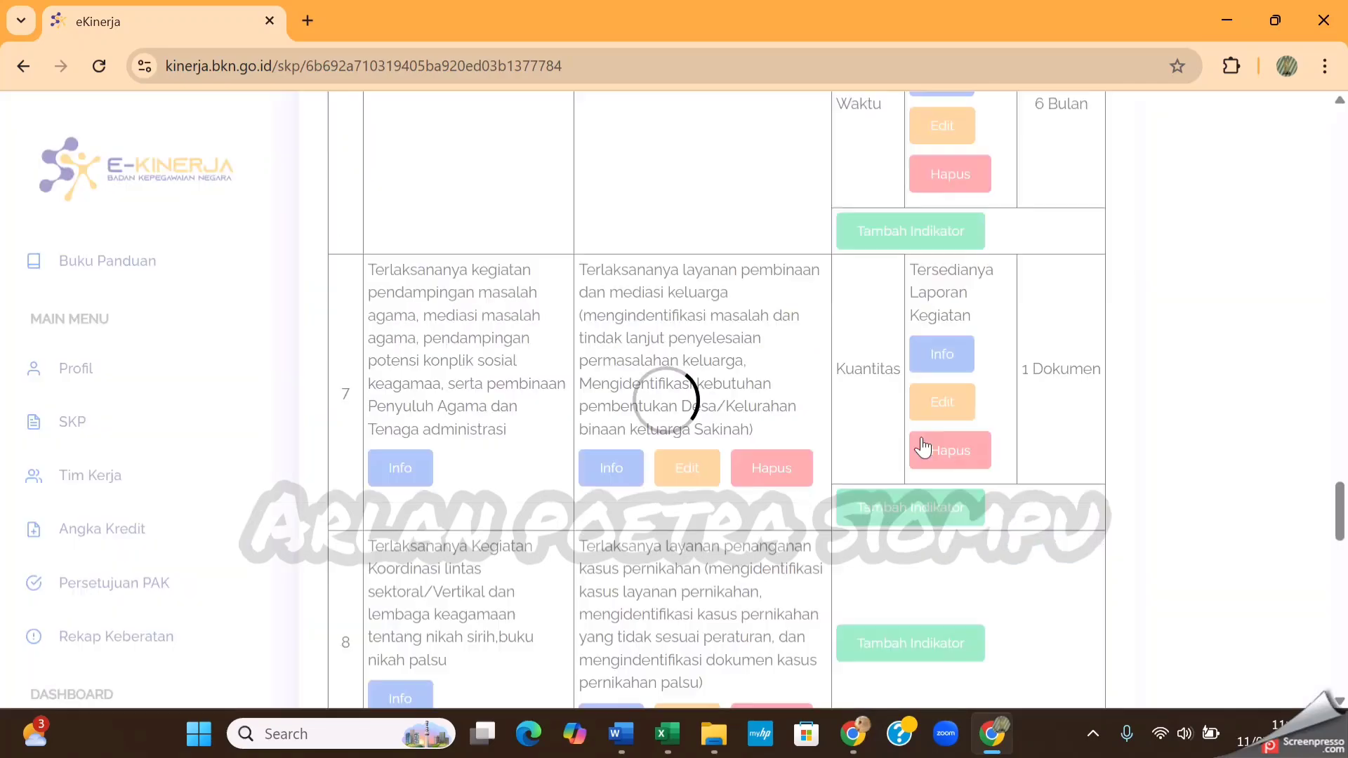
Add a Waktu indicator to RHK 7 with the text Ketepatan Waktu and target 6 Bulan, and save it
scroll(911, 422, "down", 2)
left_click(906, 396)
left_click(623, 249)
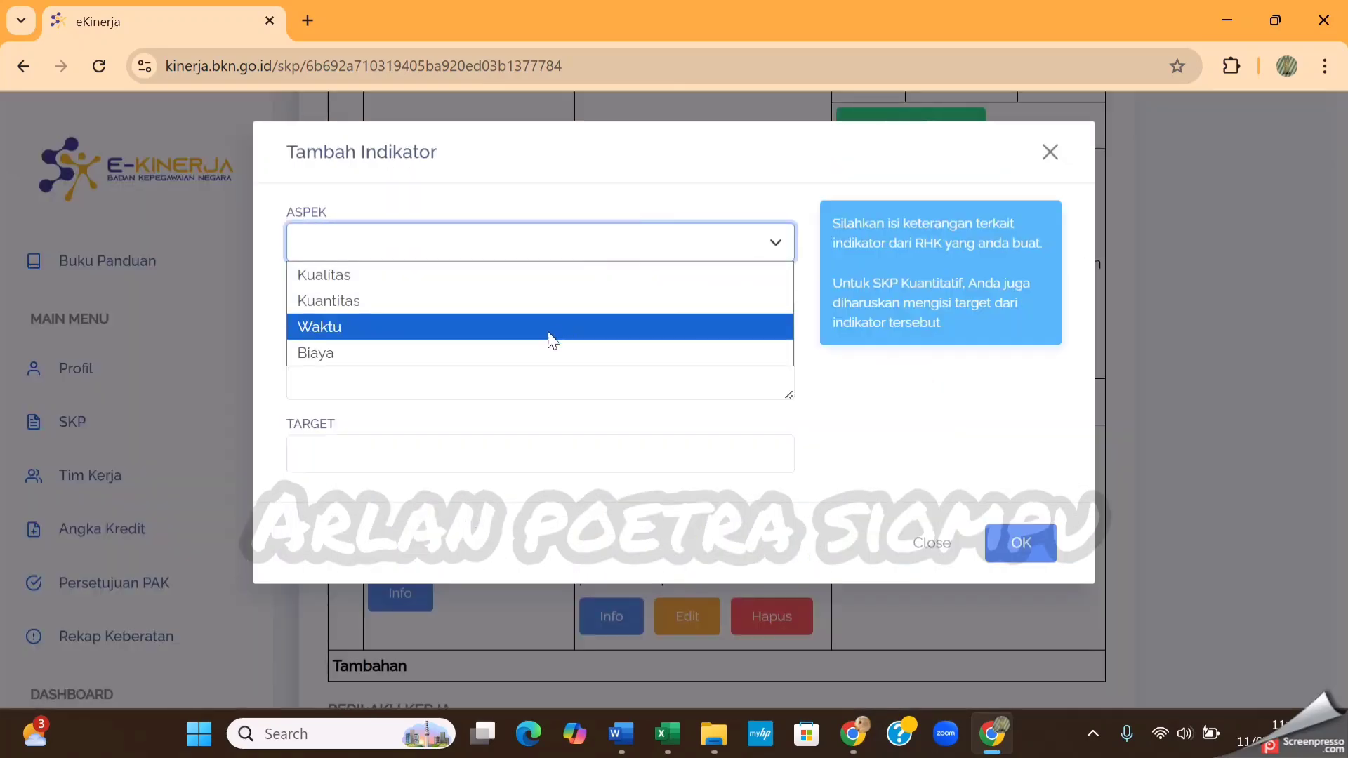
left_click(535, 348)
left_click(525, 250)
left_click(483, 337)
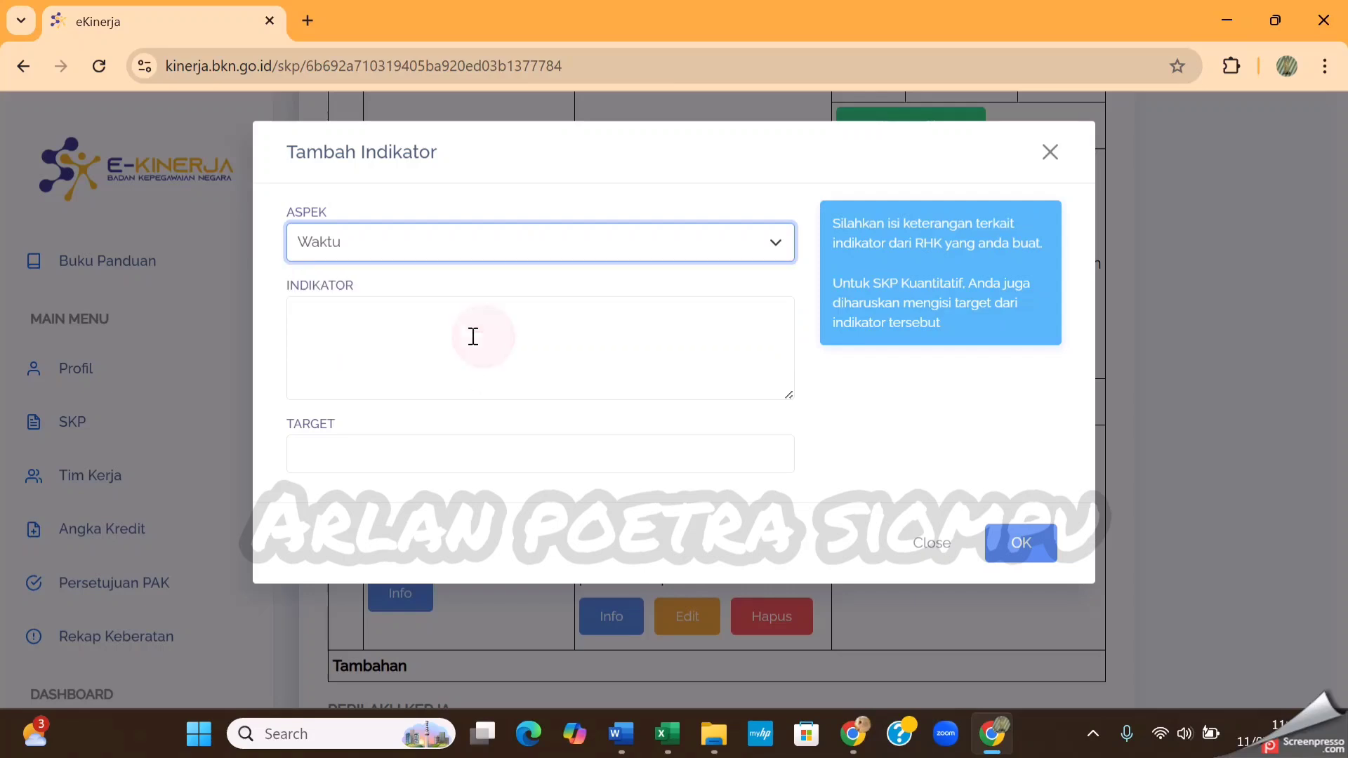
left_click(472, 335)
type("Ketepatan Waktu")
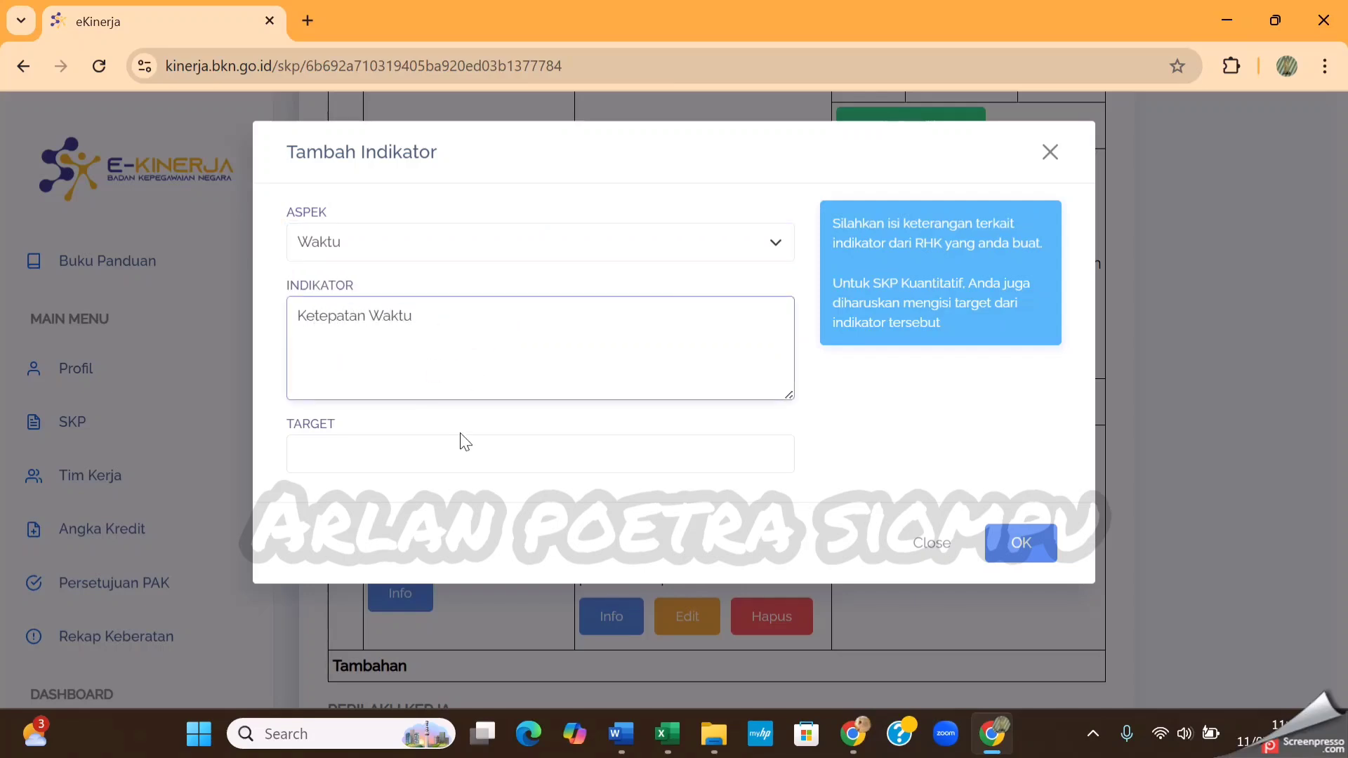
left_click(463, 453)
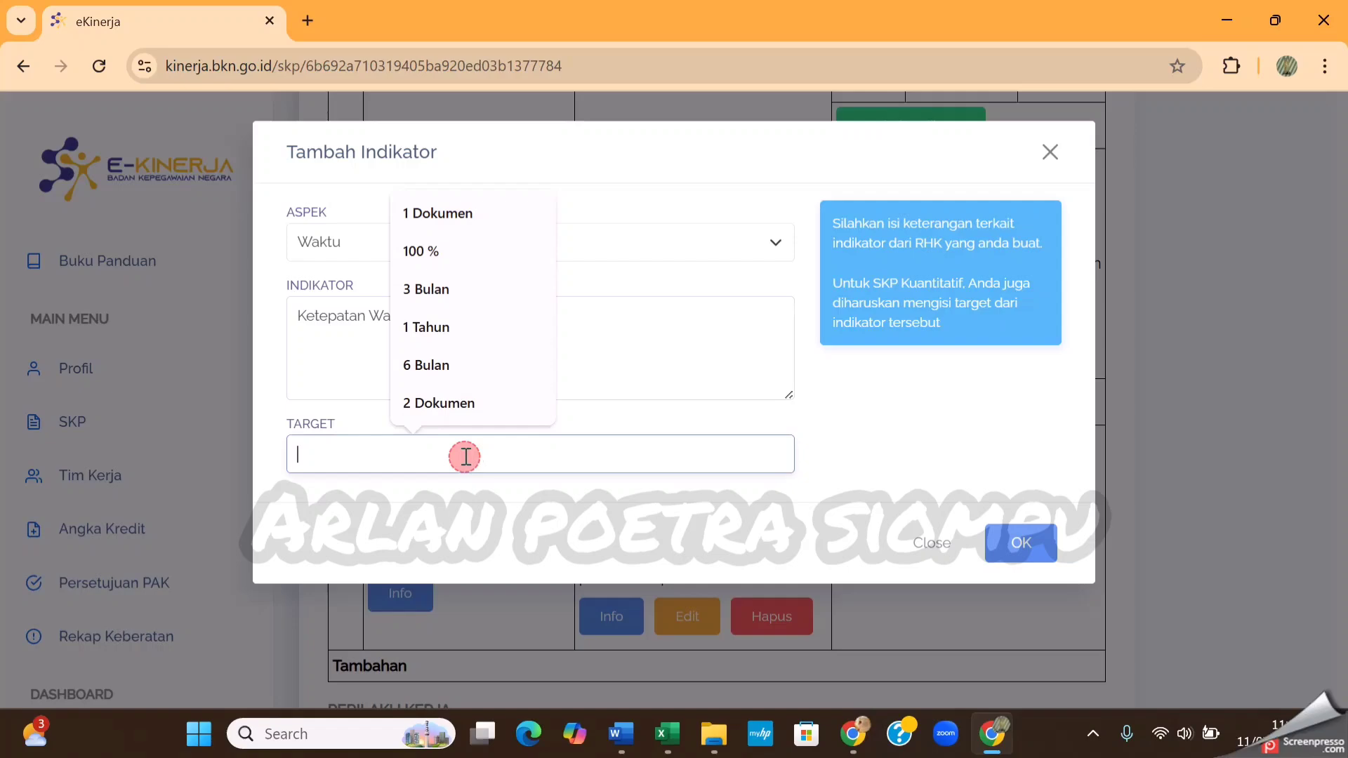
left_click(439, 365)
left_click(1022, 544)
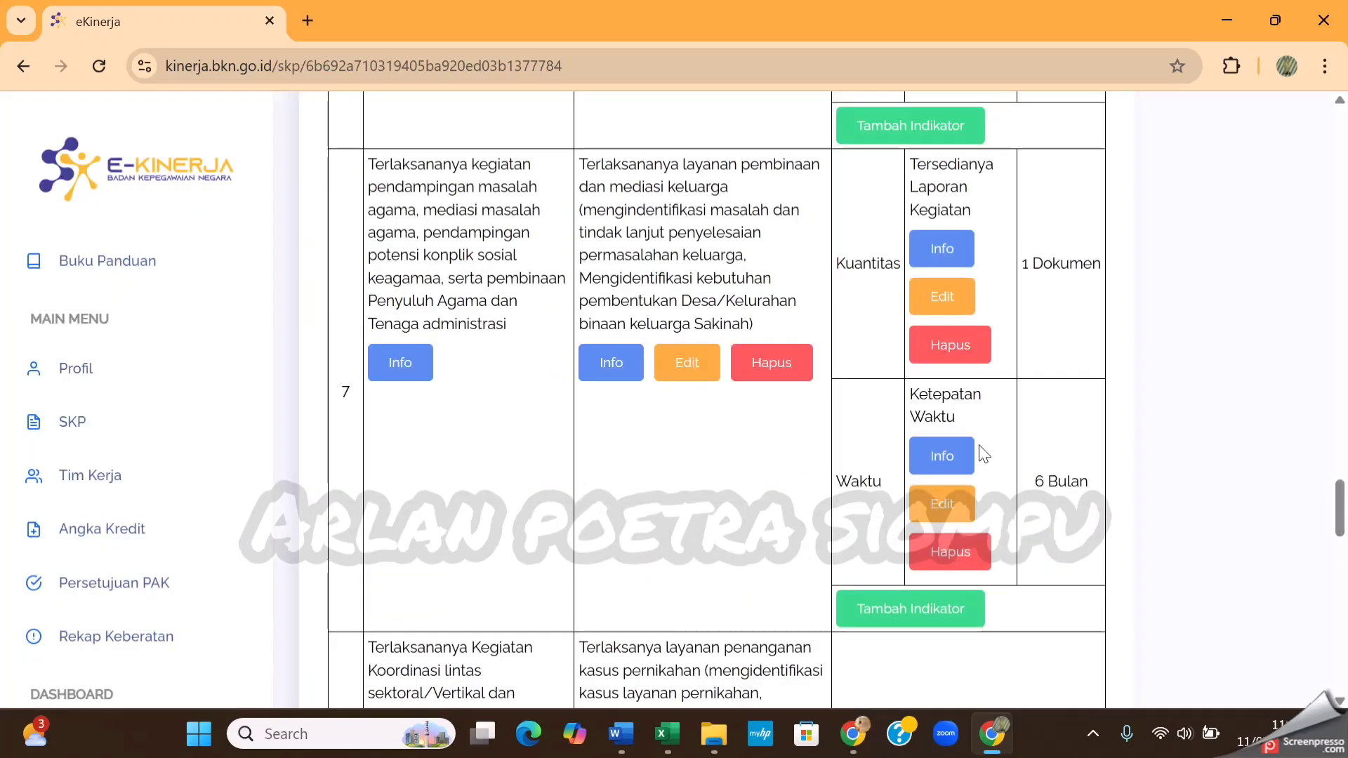
Add a Kuantitas indicator to RHK 8 with the text Tersedianya Laporan Kegiatan and target 1 Dokumen, and save it
scroll(981, 457, "down", 2)
left_click(943, 542)
left_click(605, 235)
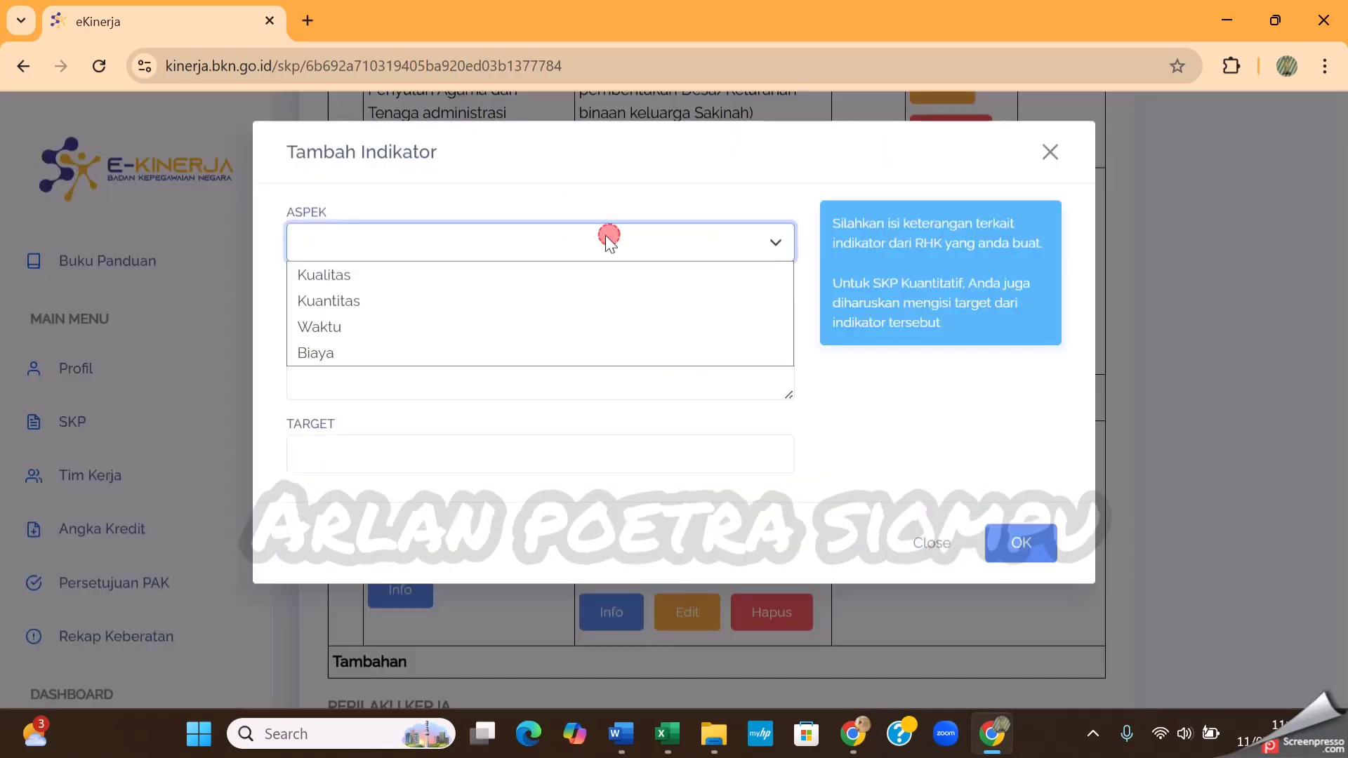
left_click(557, 304)
left_click(547, 344)
type("Tersedianya Laporan Kegiatan")
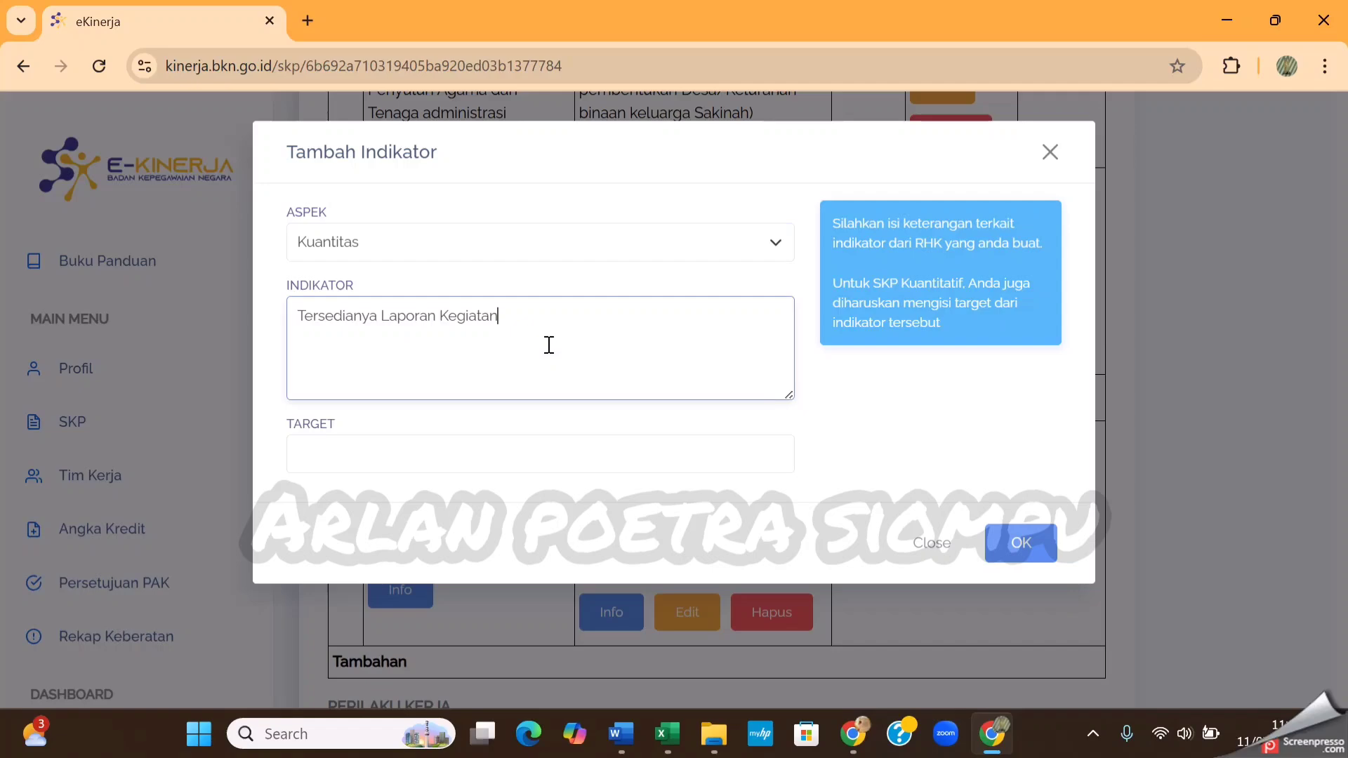
left_click(516, 458)
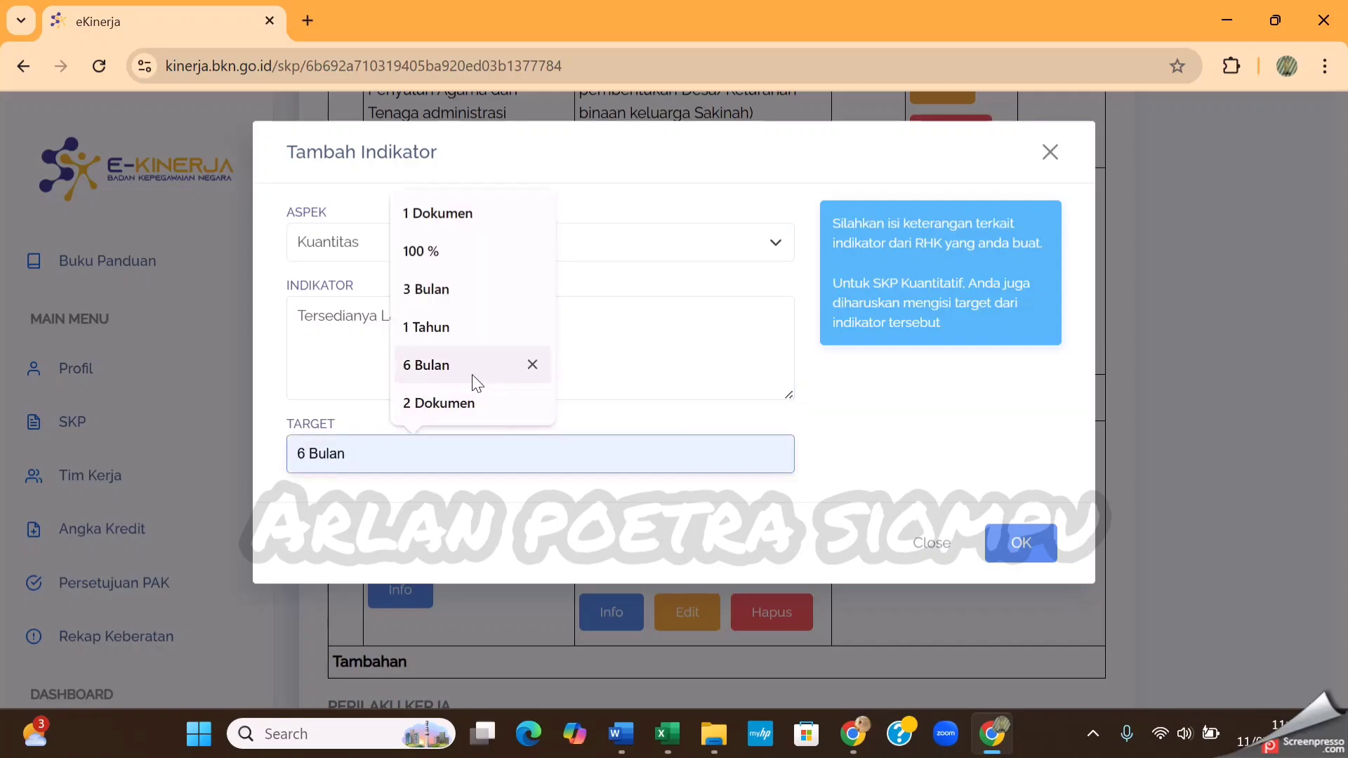
left_click(456, 214)
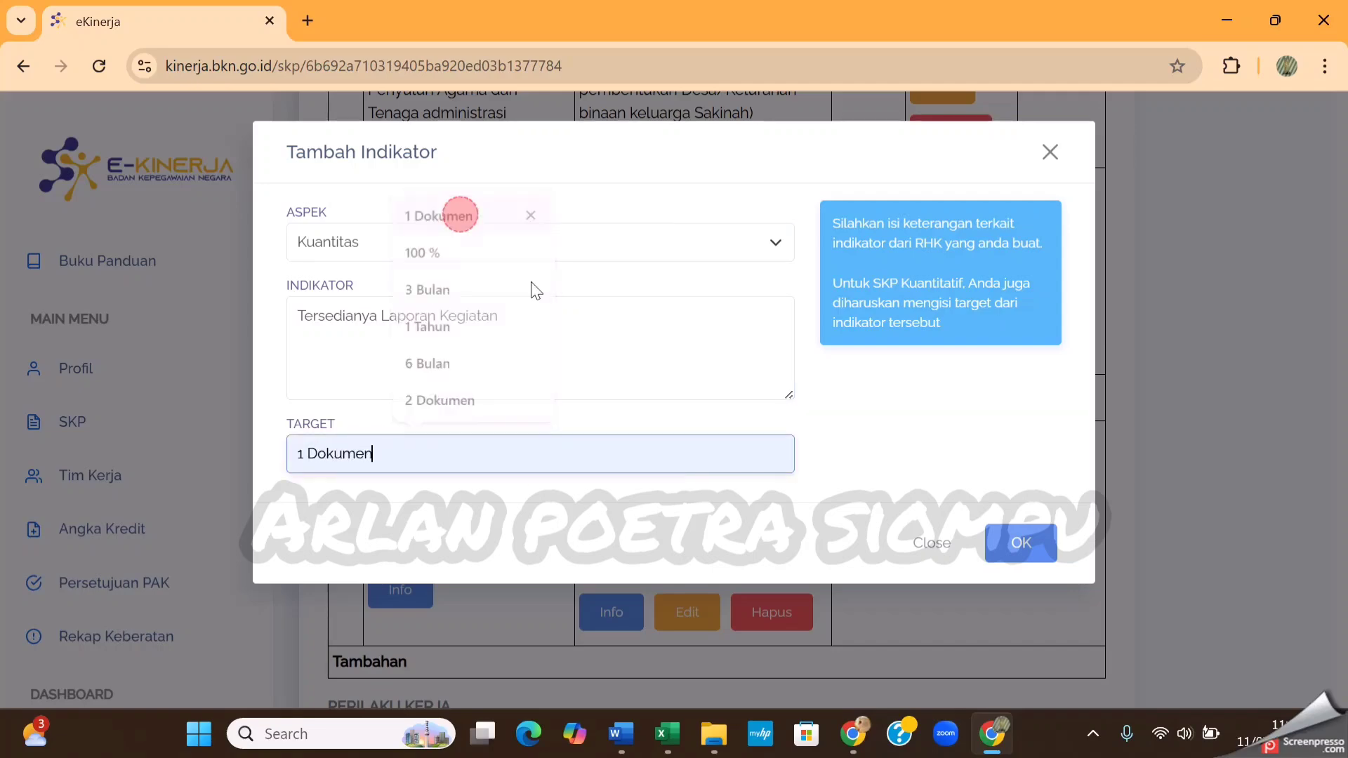
left_click(1018, 543)
Add a Waktu indicator to RHK 8 with the text Ketepatan Waktu and target 6 Bulan, and save it
left_click(910, 674)
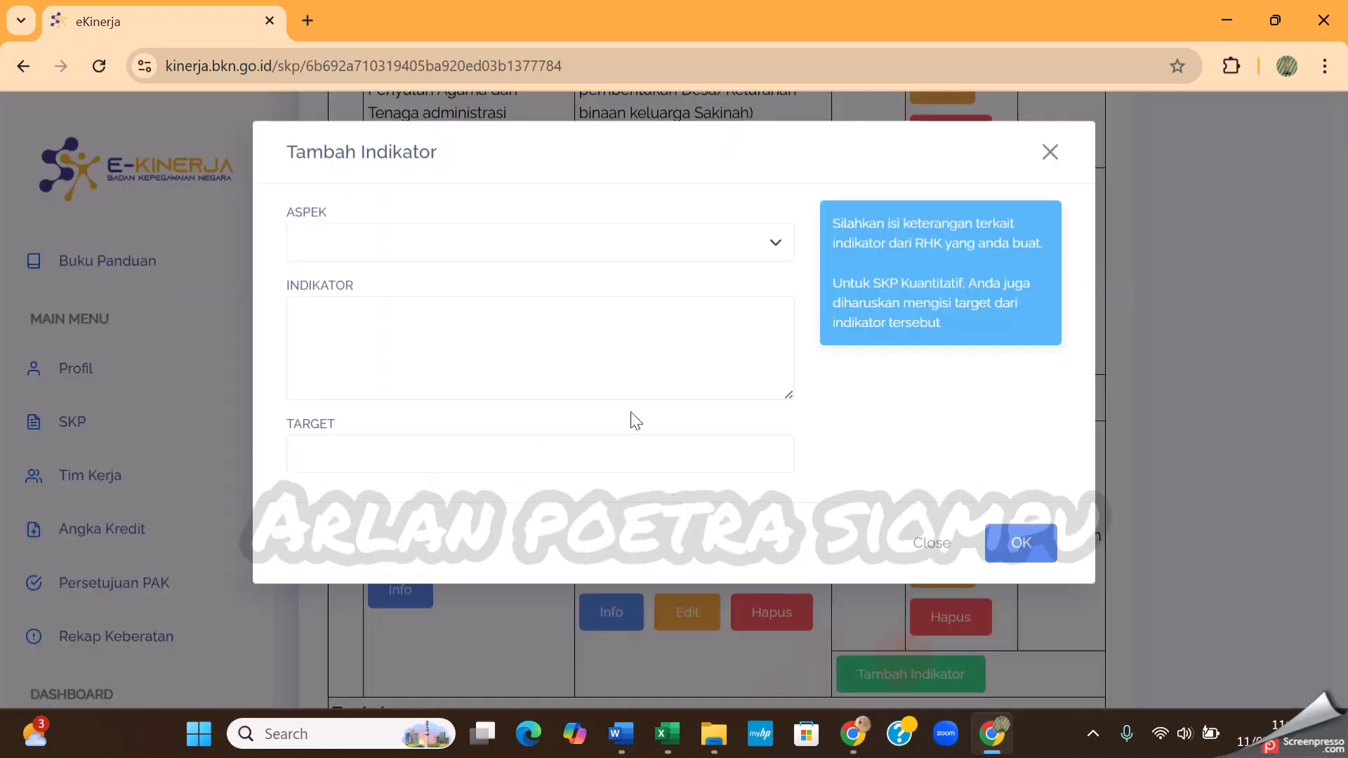
left_click(702, 242)
left_click(500, 328)
left_click(489, 333)
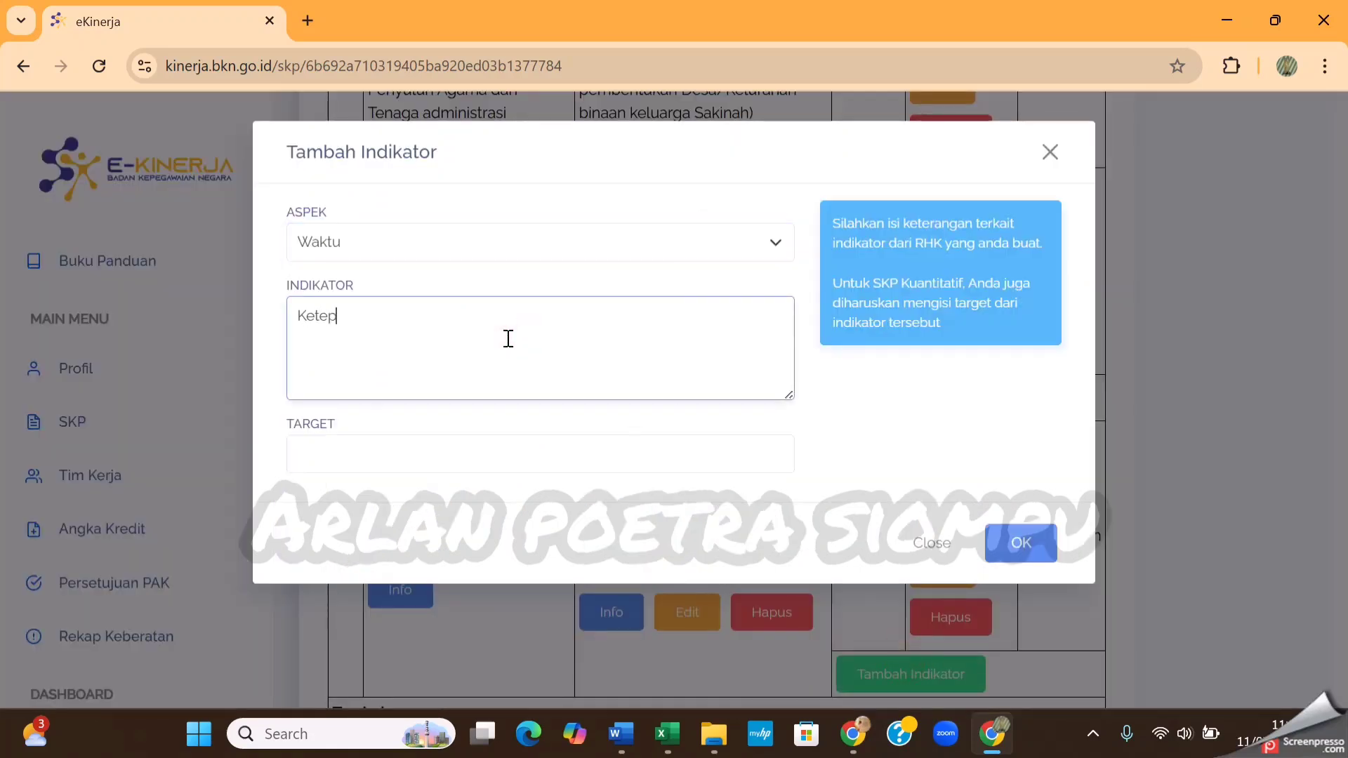
type("Ketepatan Waktu")
left_click(559, 456)
left_click(474, 370)
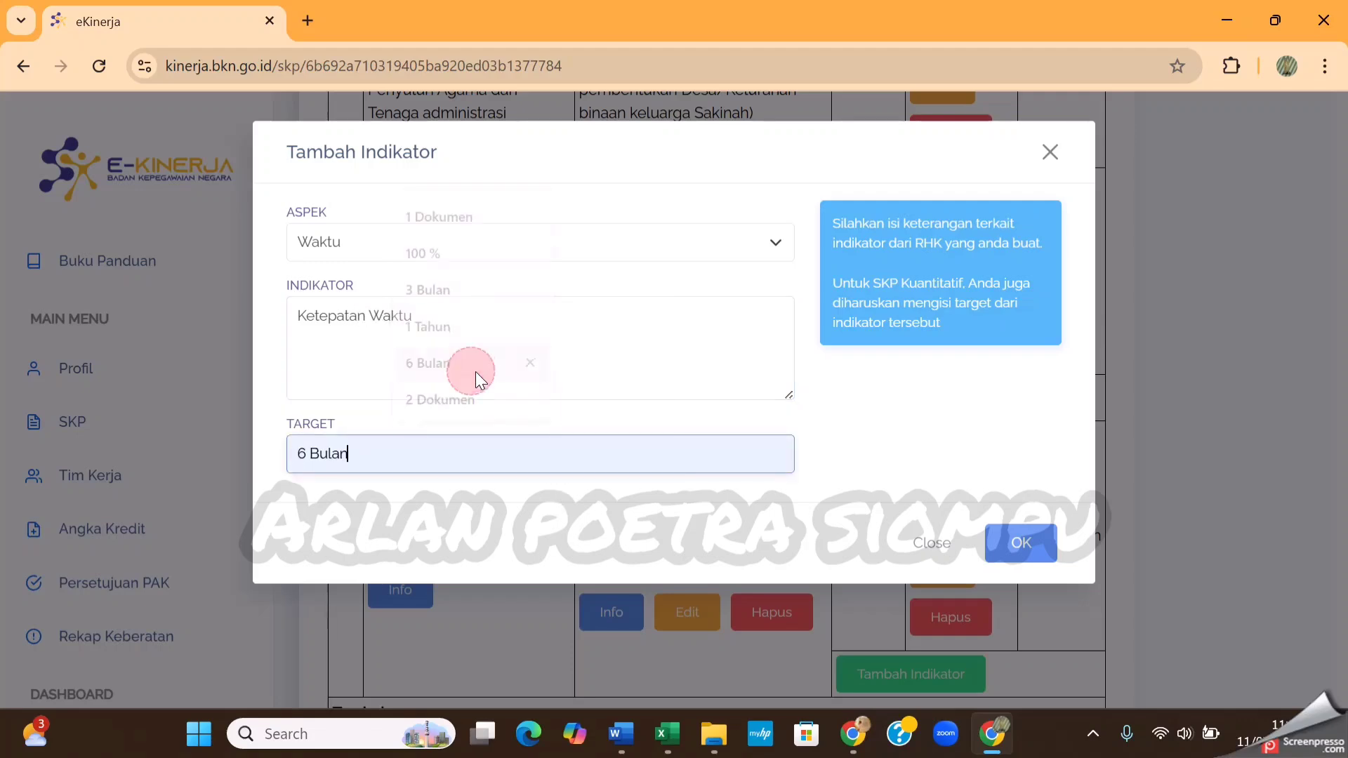
left_click(1020, 542)
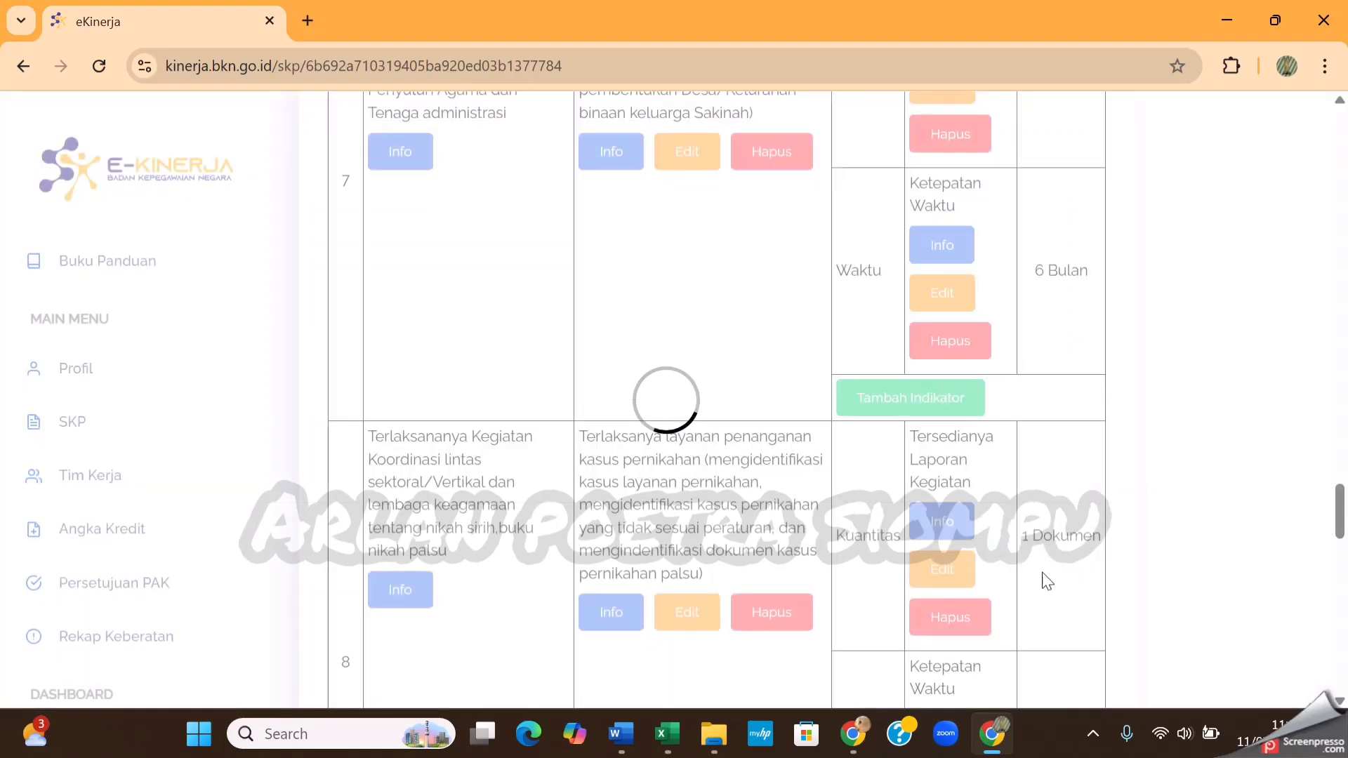
scroll(1032, 505, "down", 2)
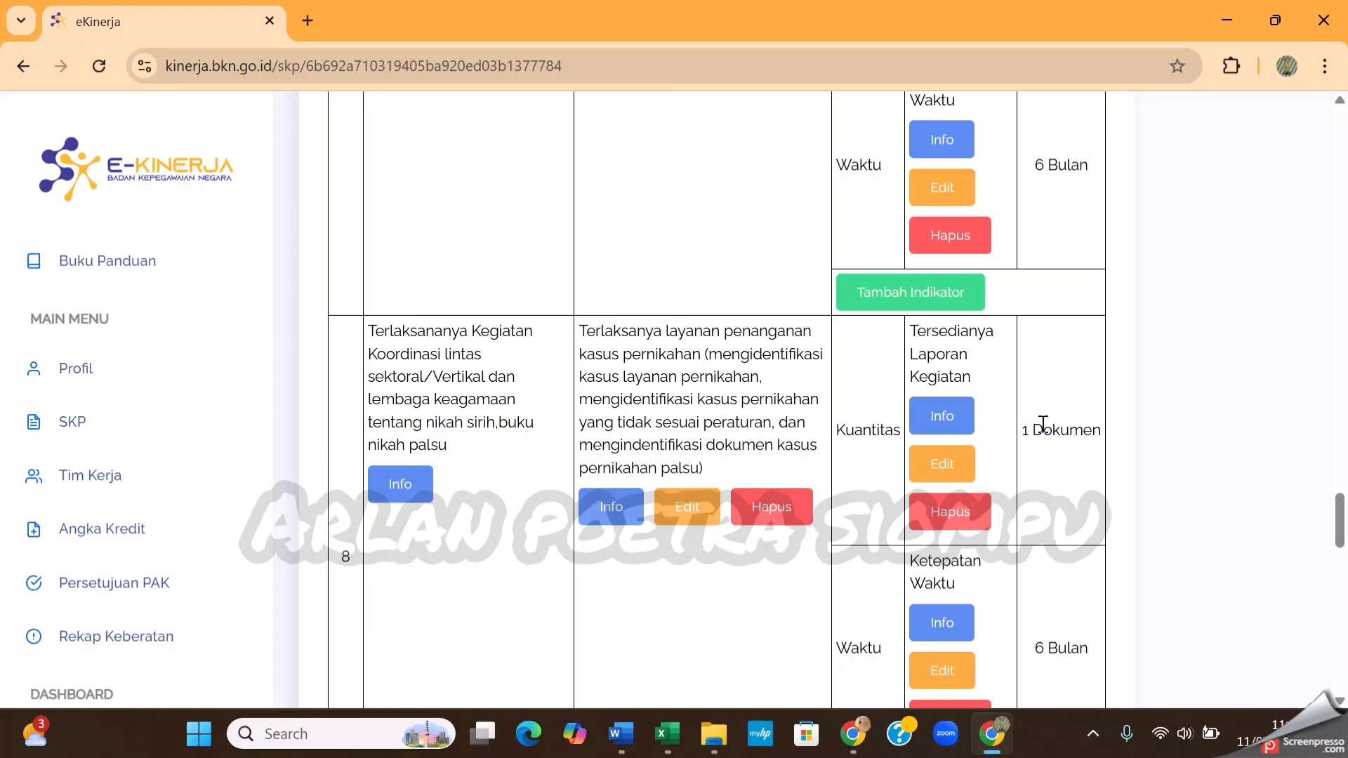
scroll(1043, 425, "down", 1)
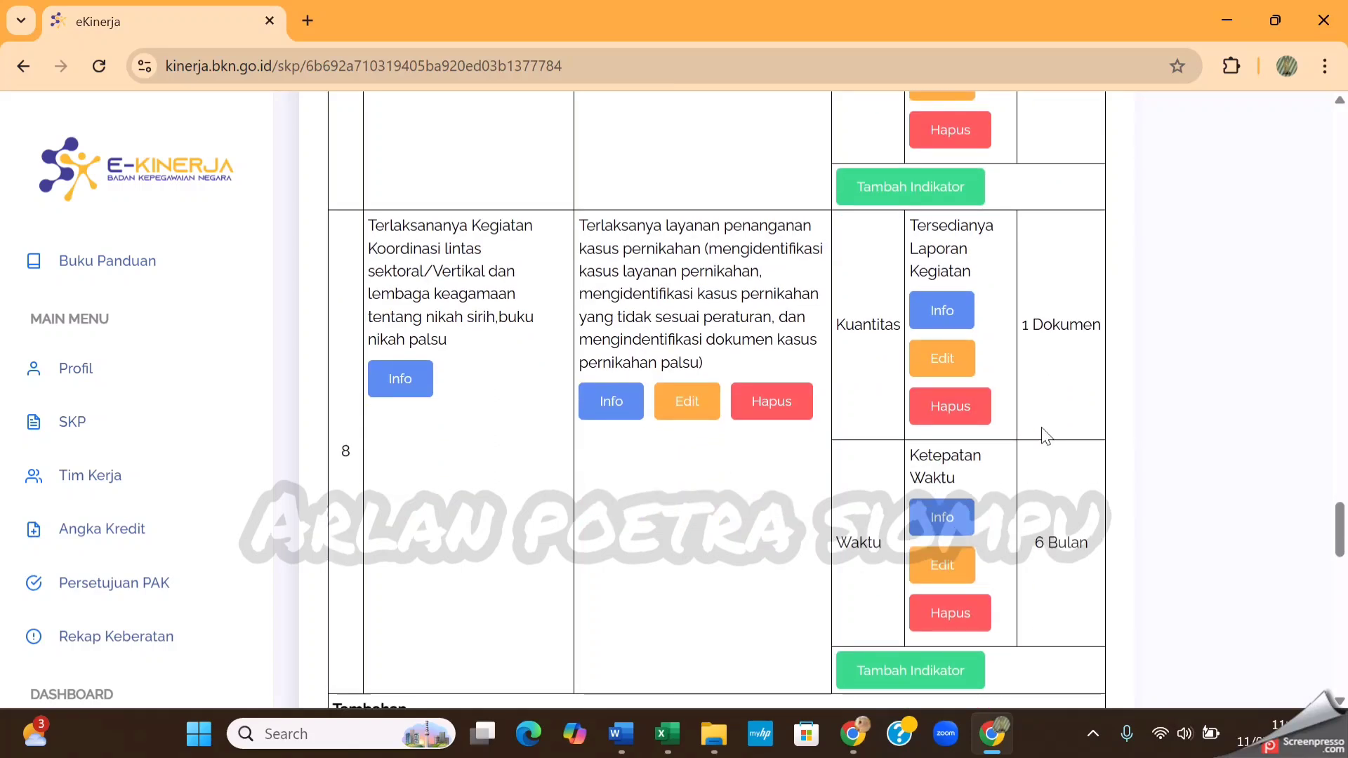
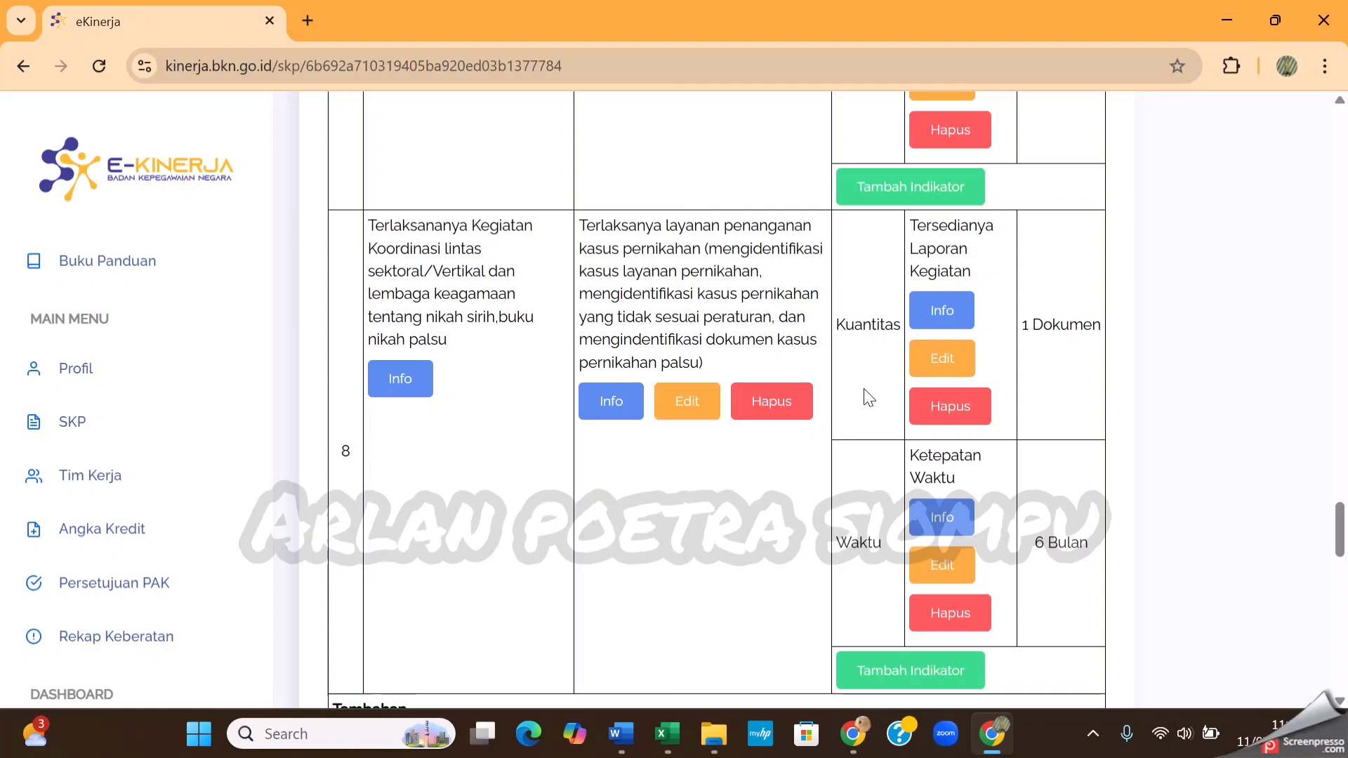
Review the Kuantitas and Waktu indicators and targets from RHK 8 back up to RHK 1
scroll(868, 397, "down", 1)
scroll(868, 397, "up", 2)
scroll(868, 395, "down", 4)
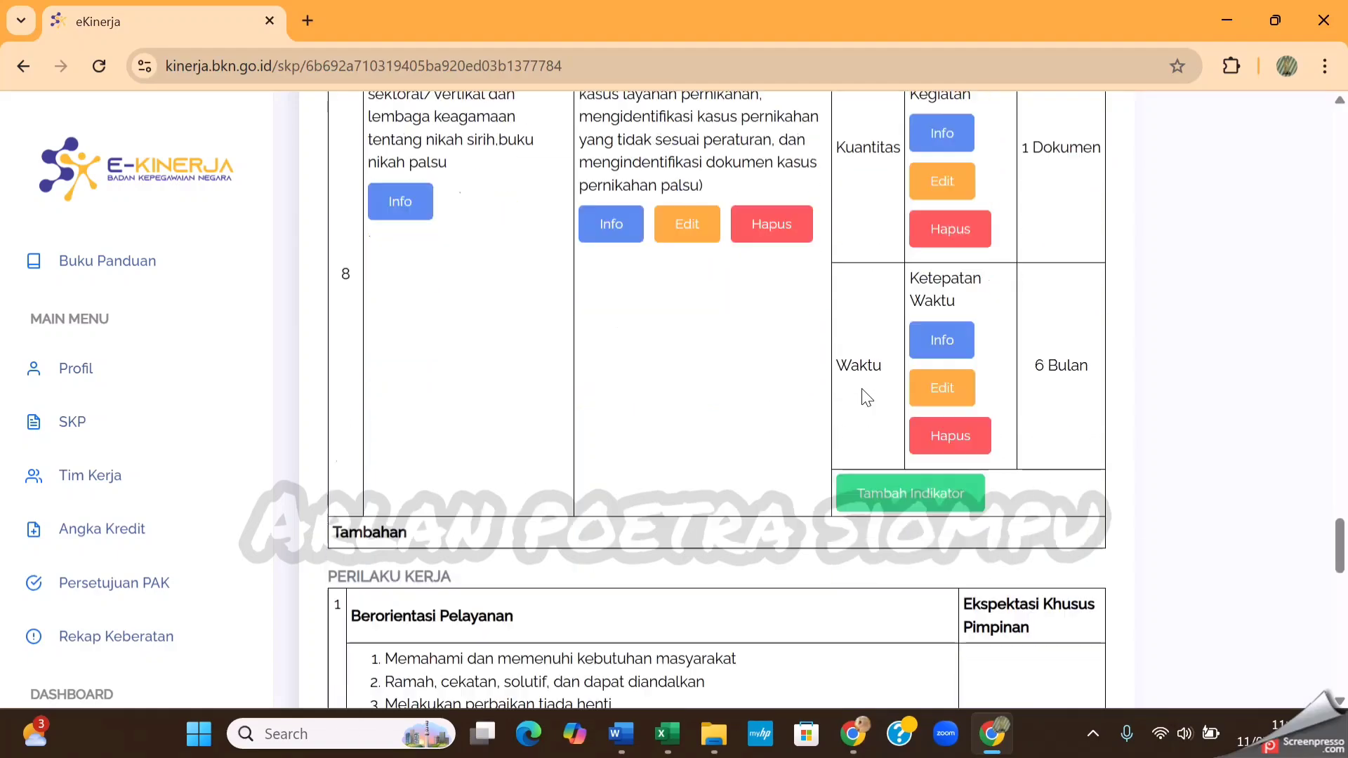
scroll(866, 385, "up", 10)
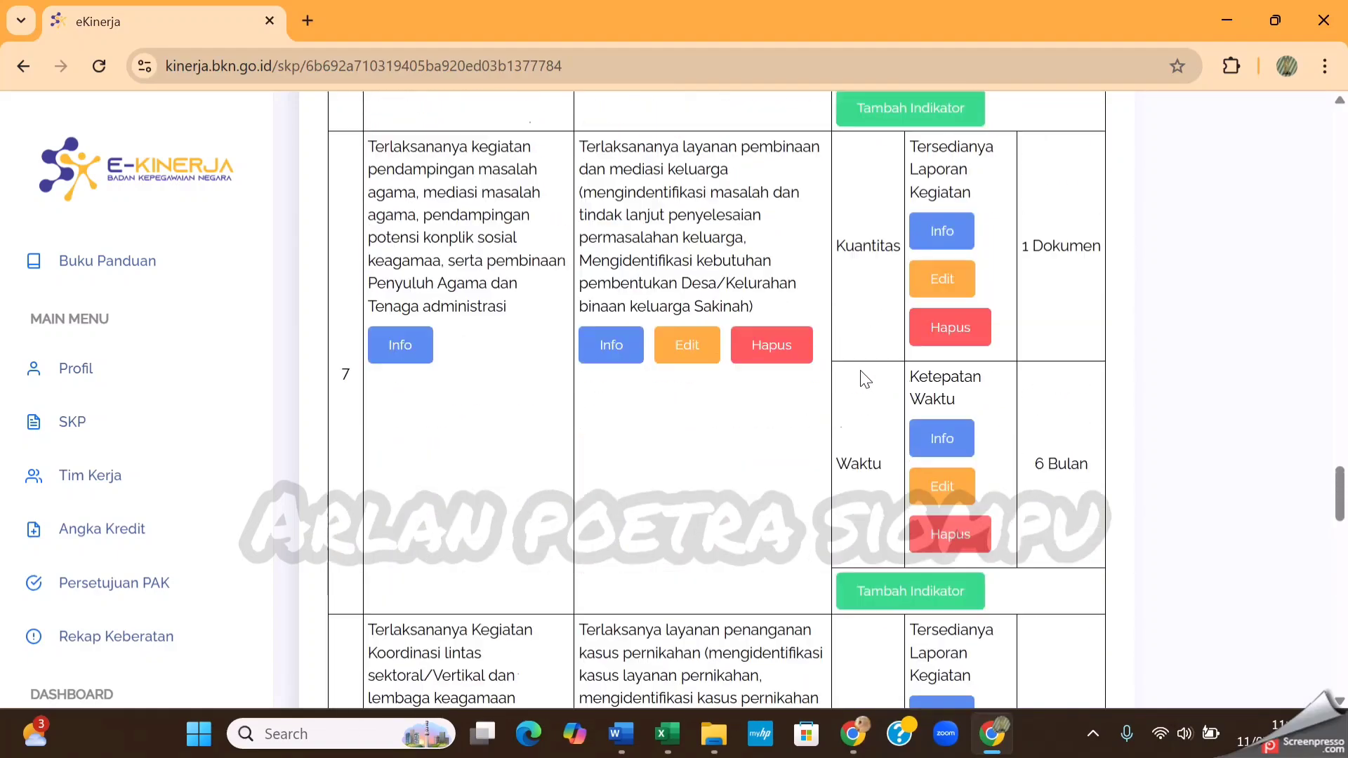
scroll(865, 379, "up", 10)
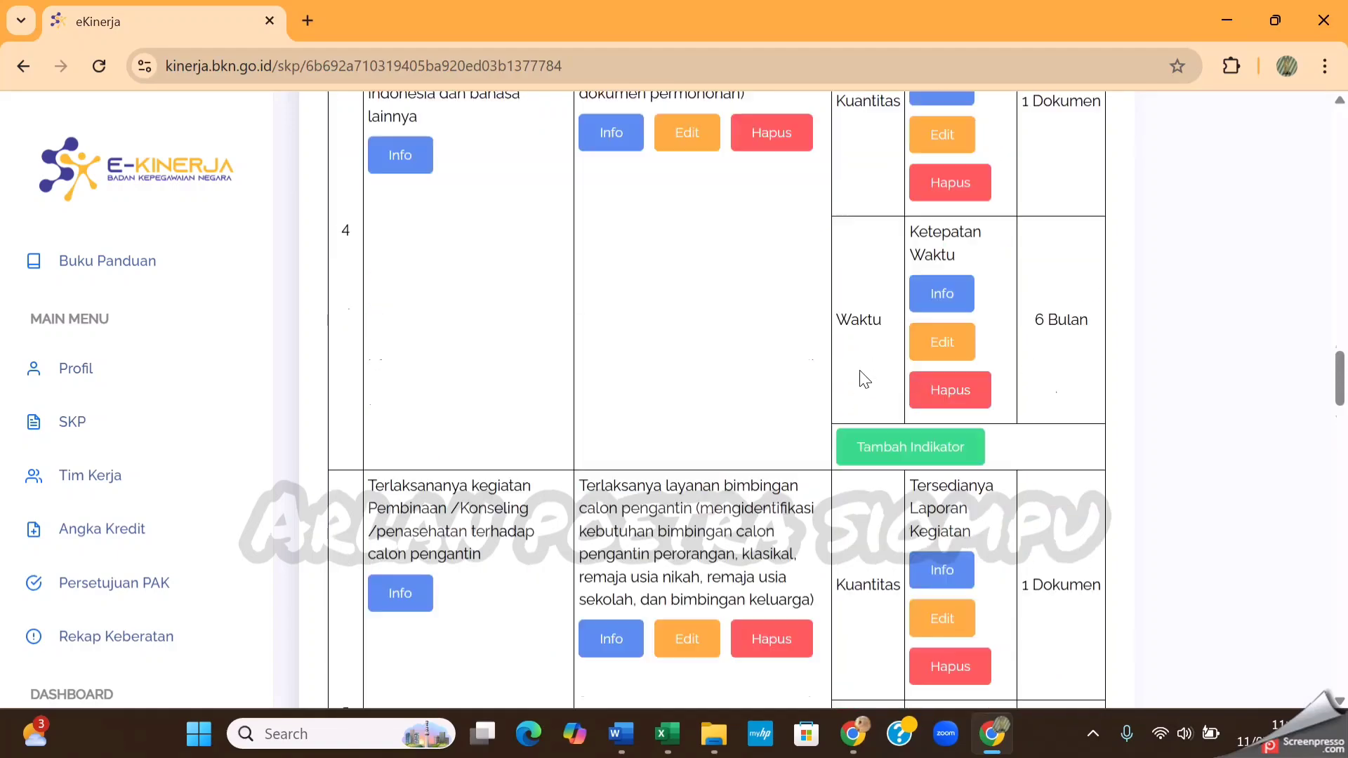
scroll(865, 379, "up", 10)
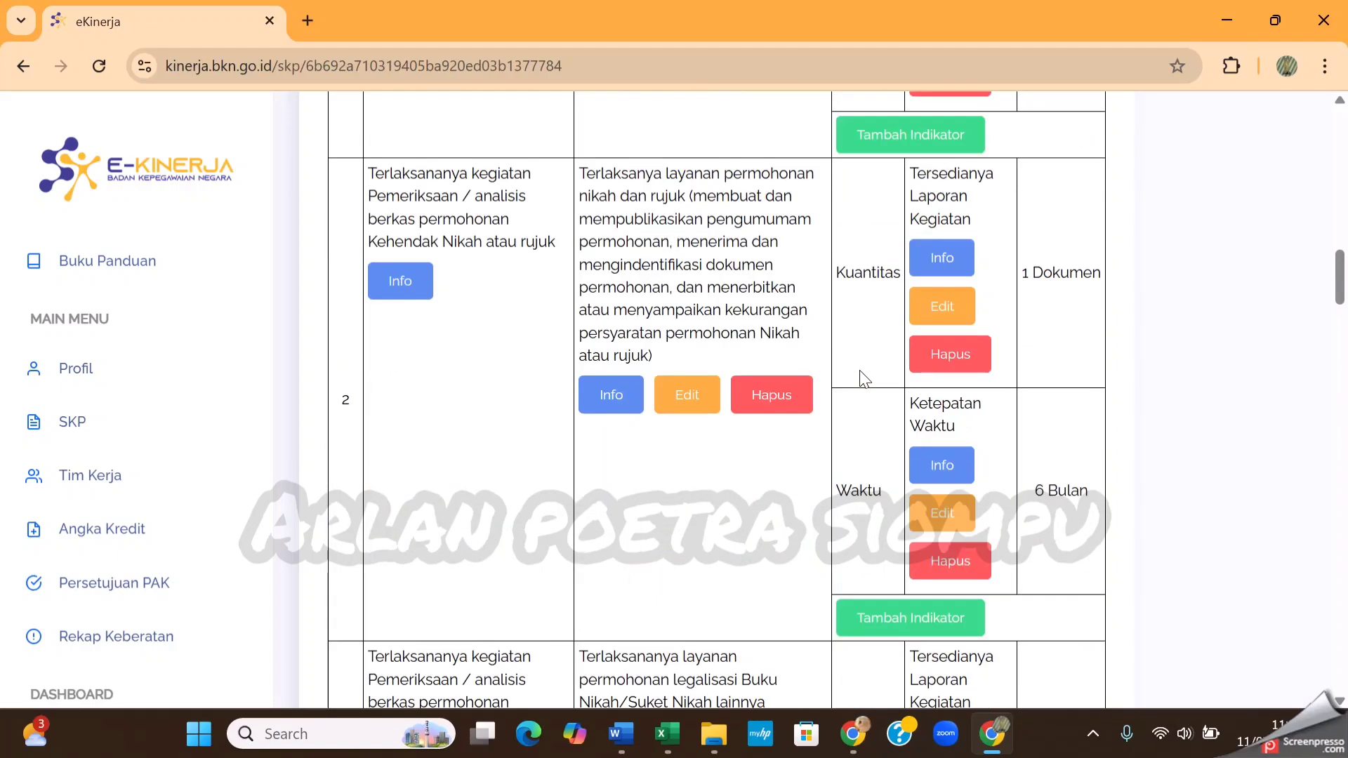
scroll(865, 379, "up", 6)
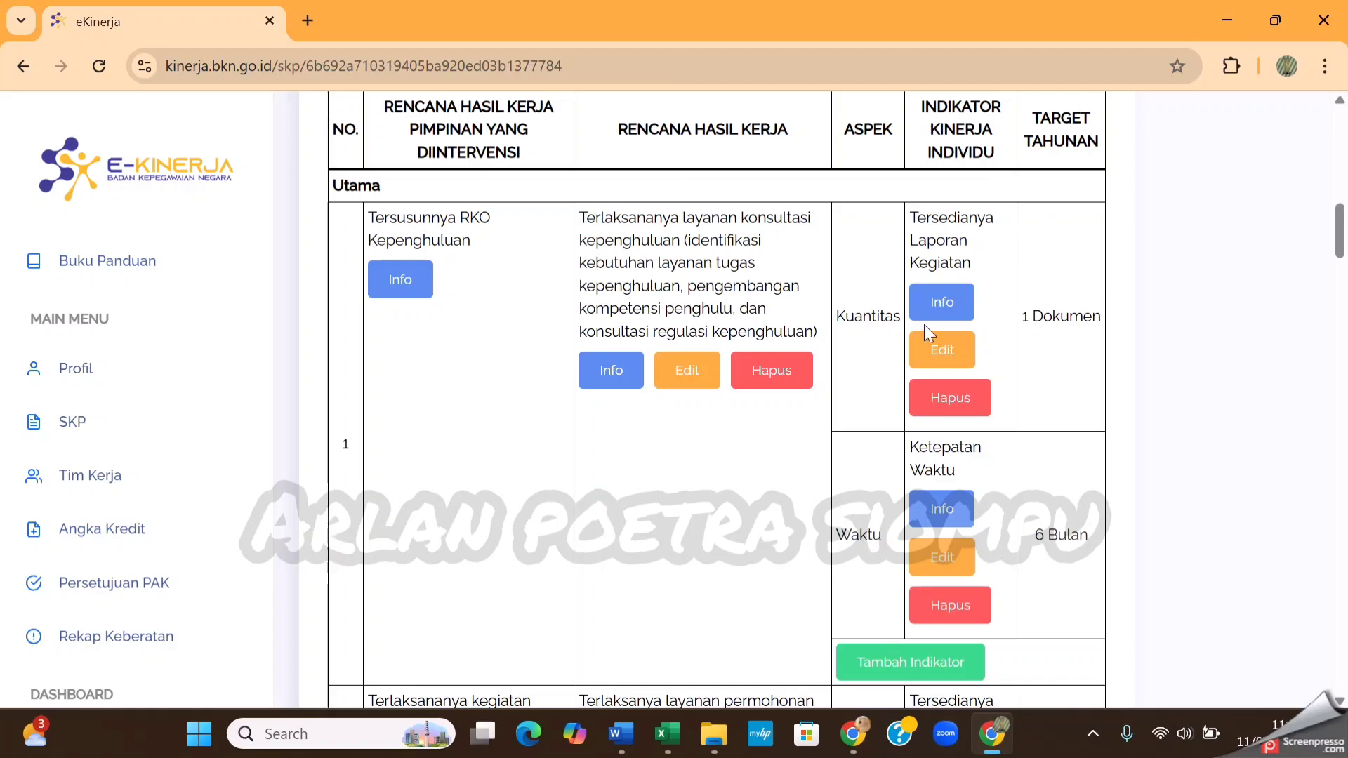
Open the Dukungan Sumber Daya attachment for editing, then switch to Document1 in Word and copy the six lines under that heading
scroll(924, 324, "down", 15)
scroll(924, 344, "down", 20)
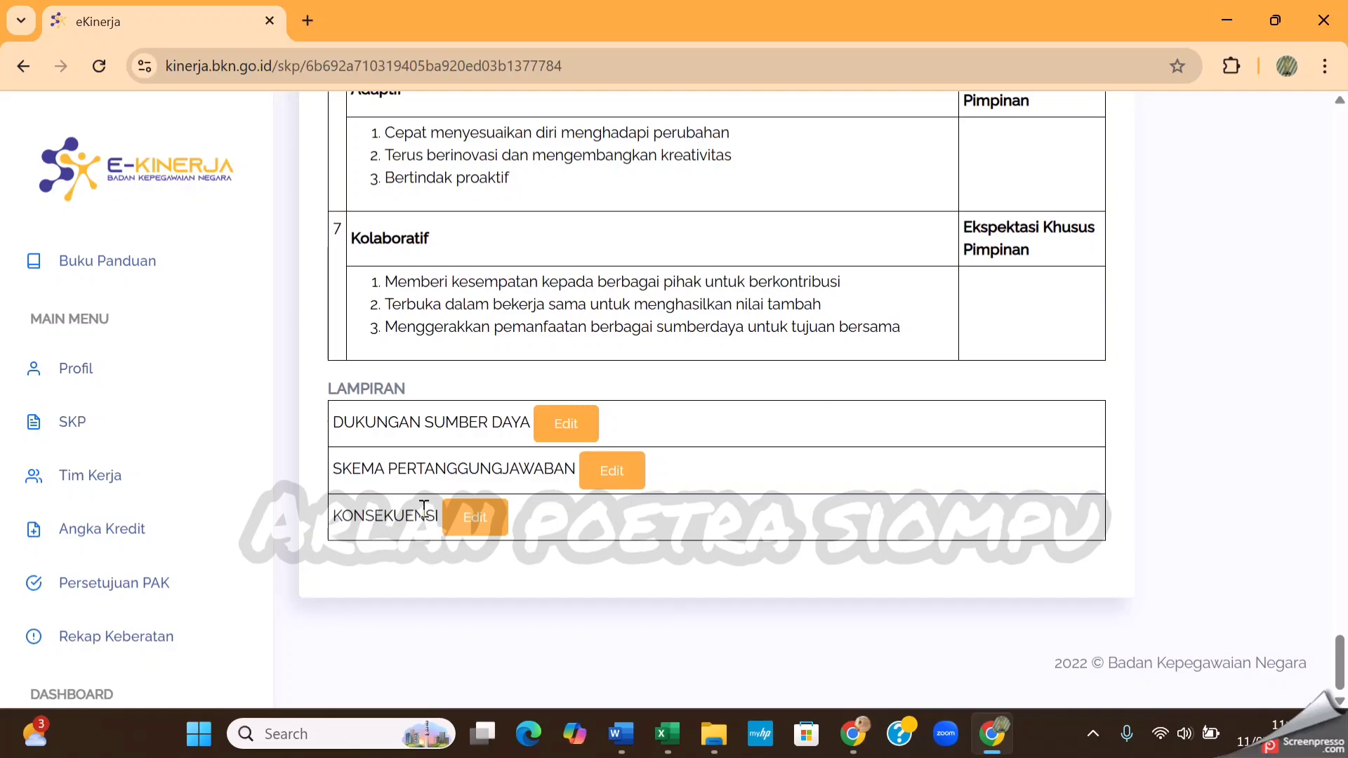
left_click(574, 437)
left_click(451, 286)
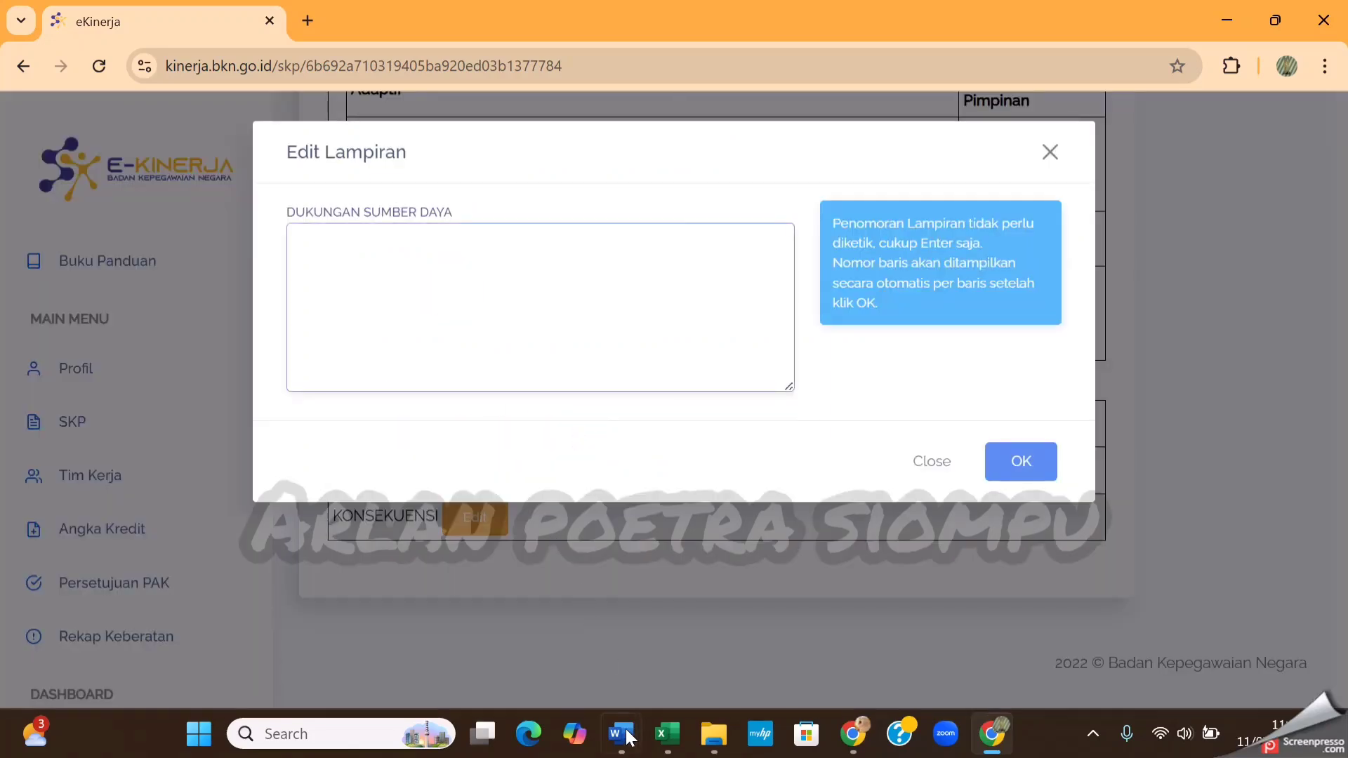
mouse_move(621, 734)
left_click(742, 641)
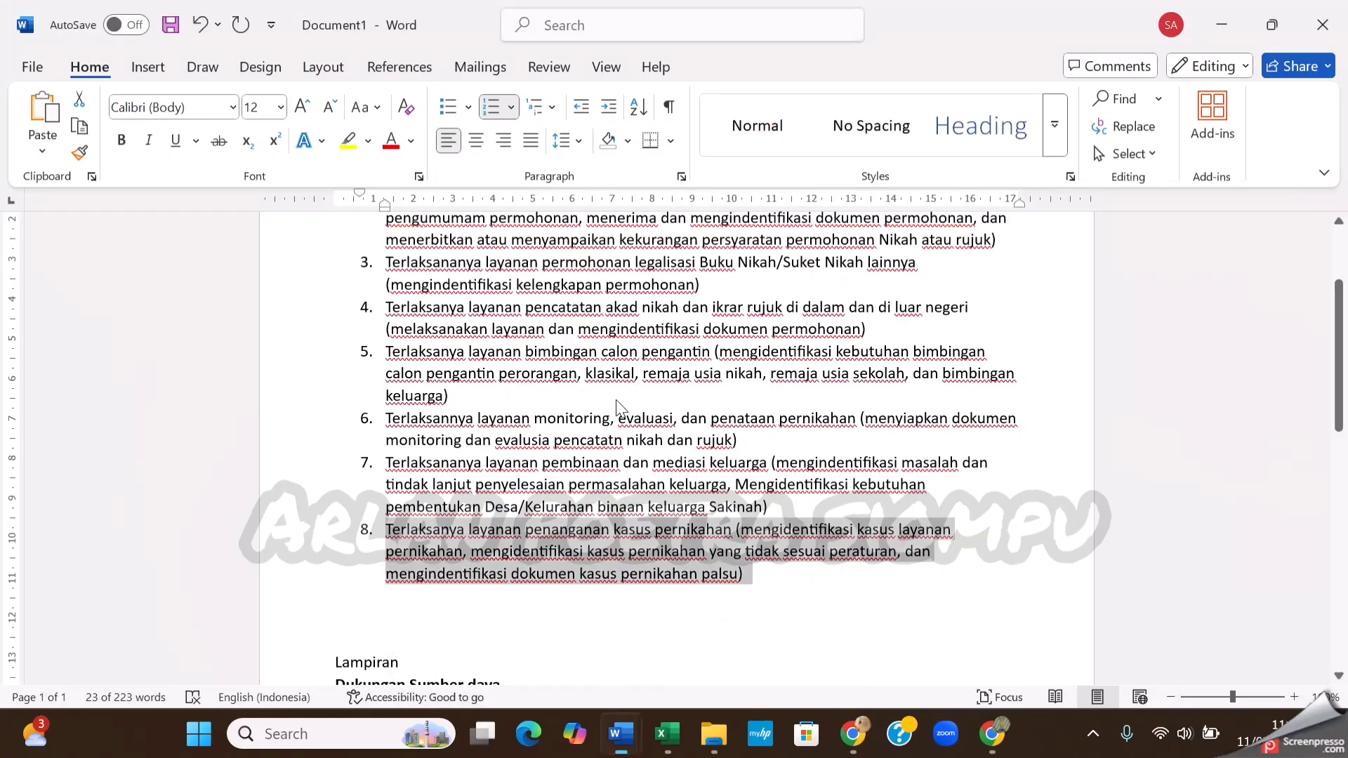
scroll(618, 400, "down", 5)
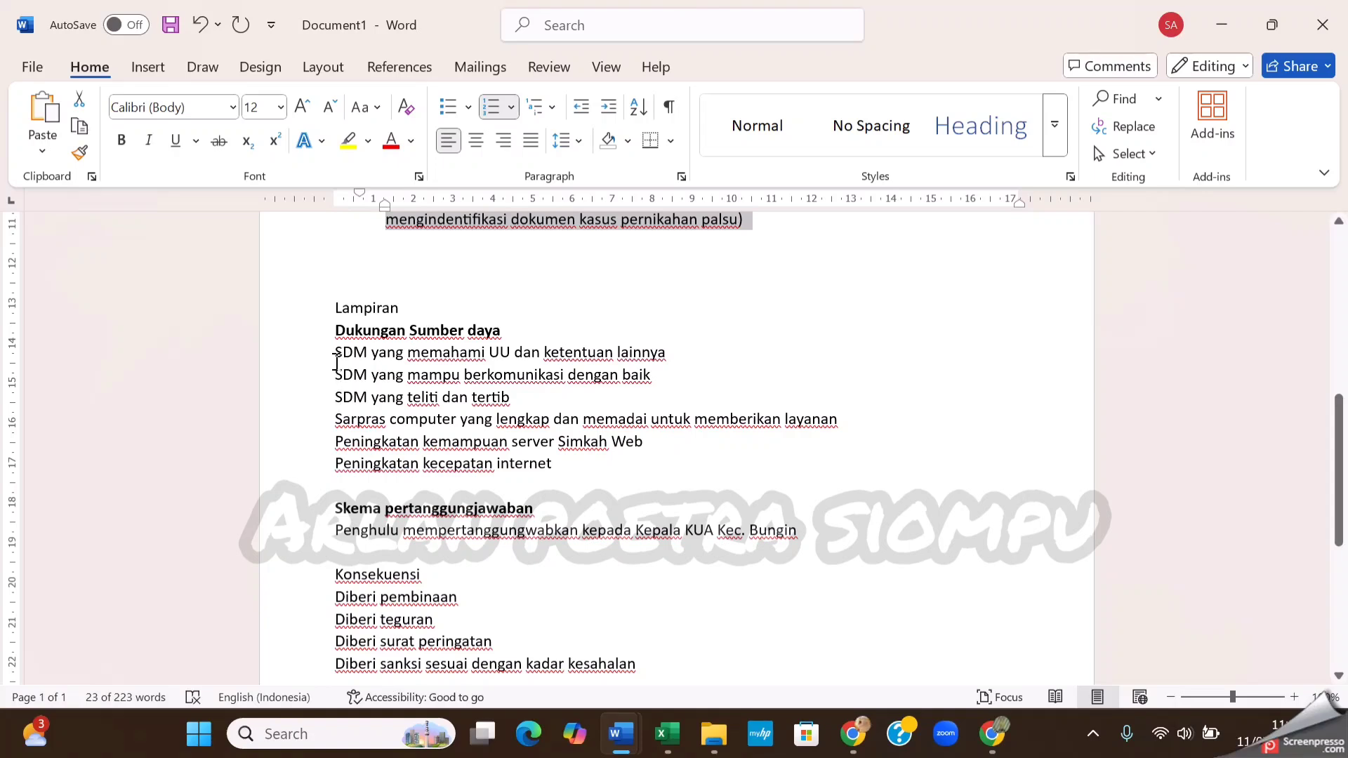
left_click_drag(337, 353, 552, 464)
key("ctrl+c")
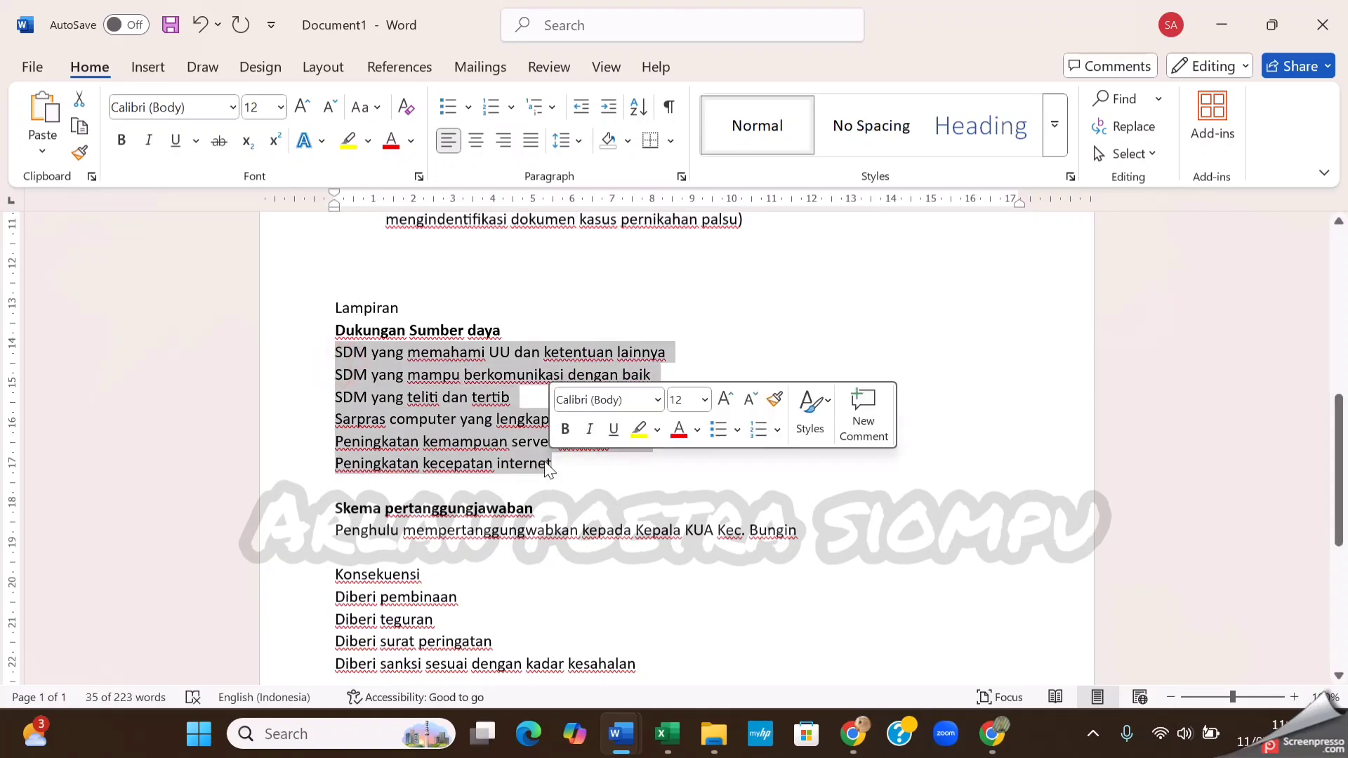
Switch back to eKinerja in Chrome and paste the six copied lines as the Dukungan Sumber Daya text
left_click(993, 734)
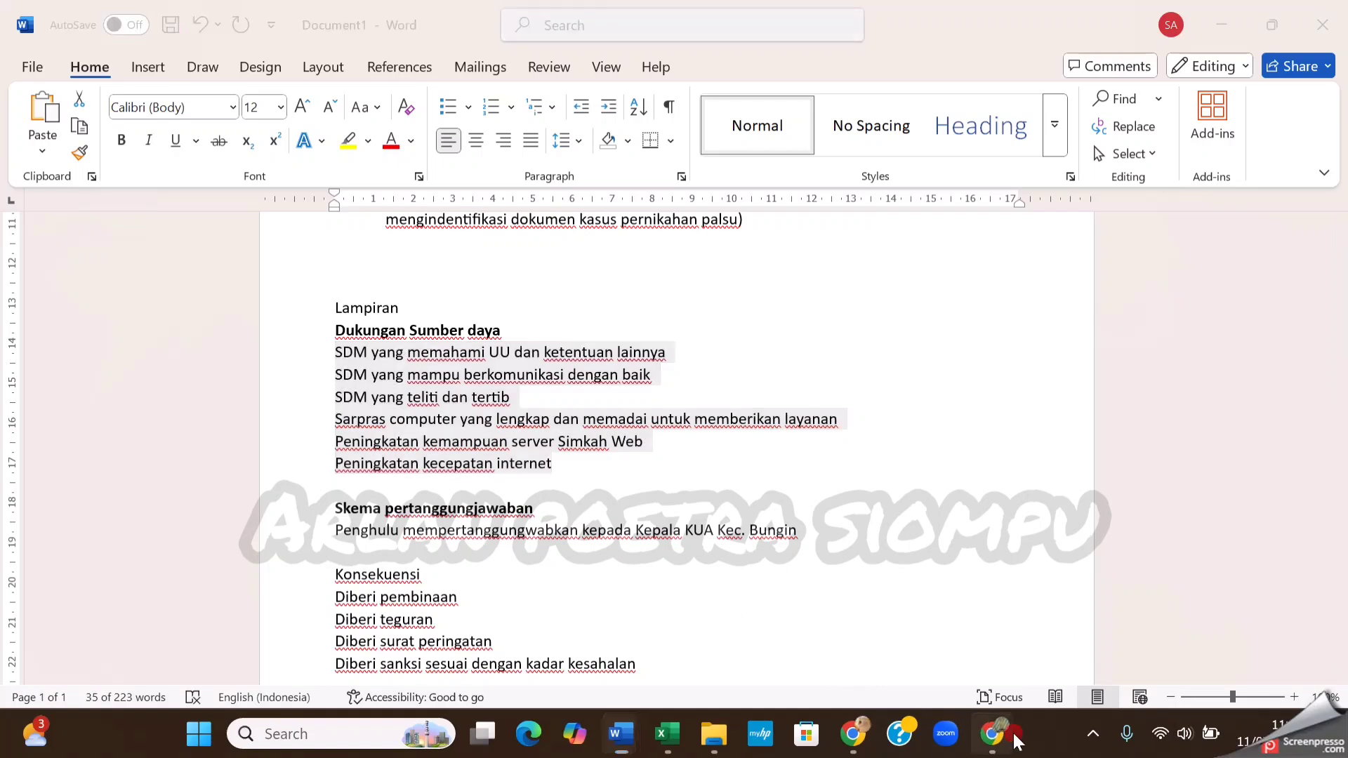
left_click(512, 302)
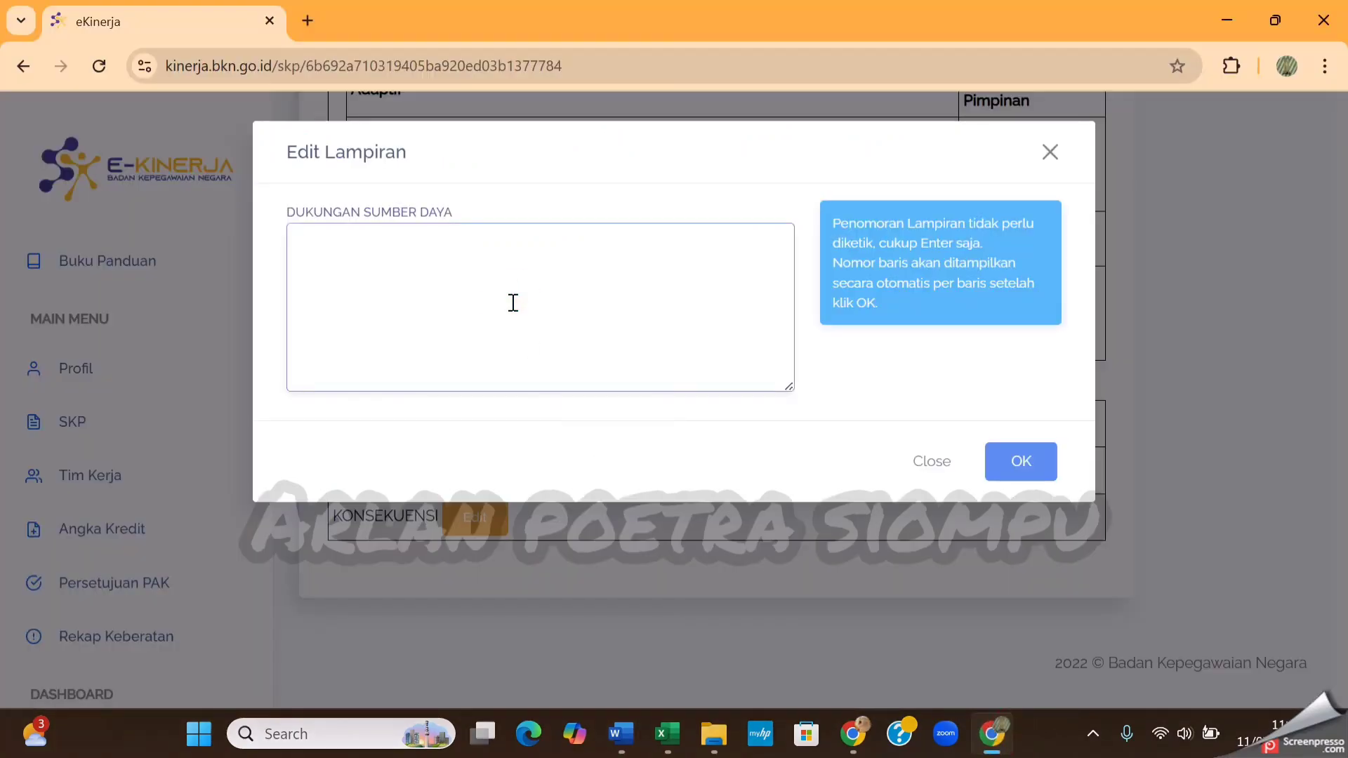
key("ctrl+v")
scroll(511, 303, "up", 1)
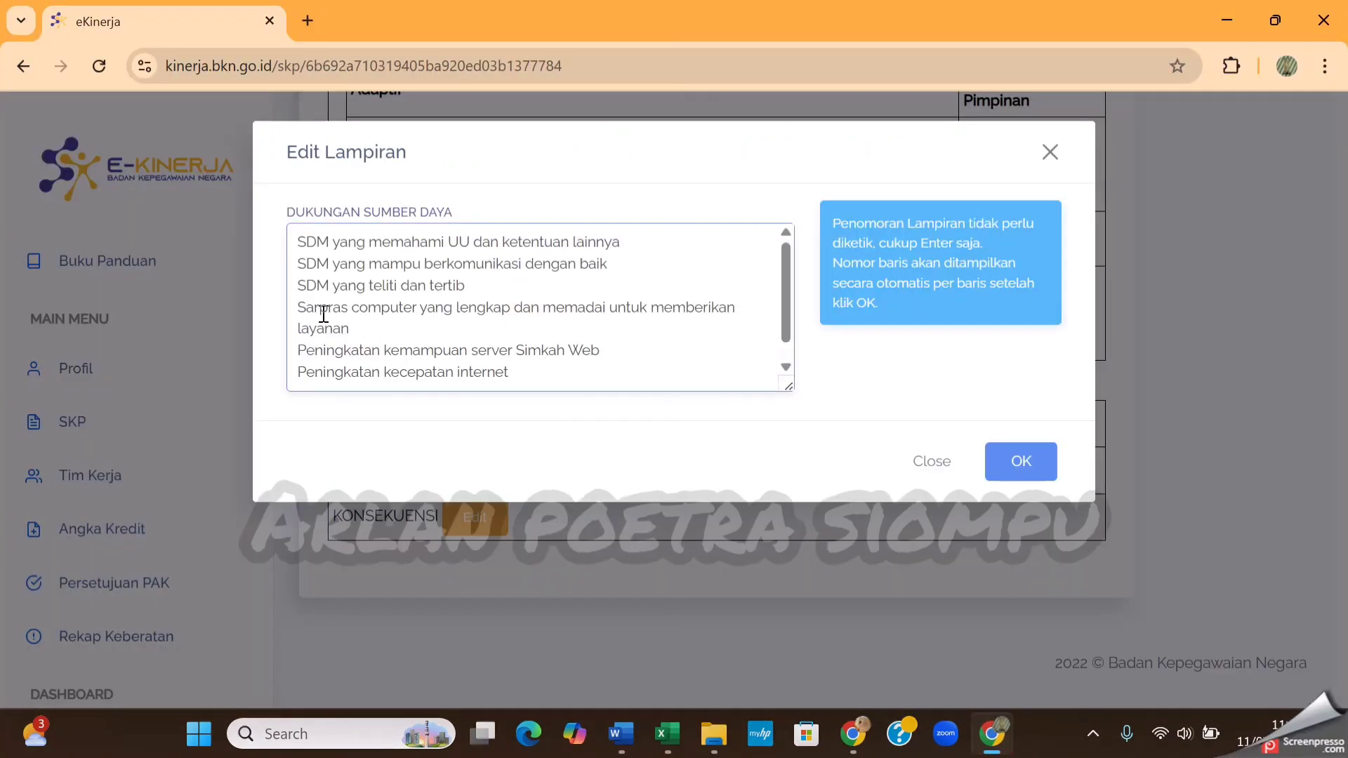
left_click(301, 244)
left_click(299, 265)
key("BackSpace")
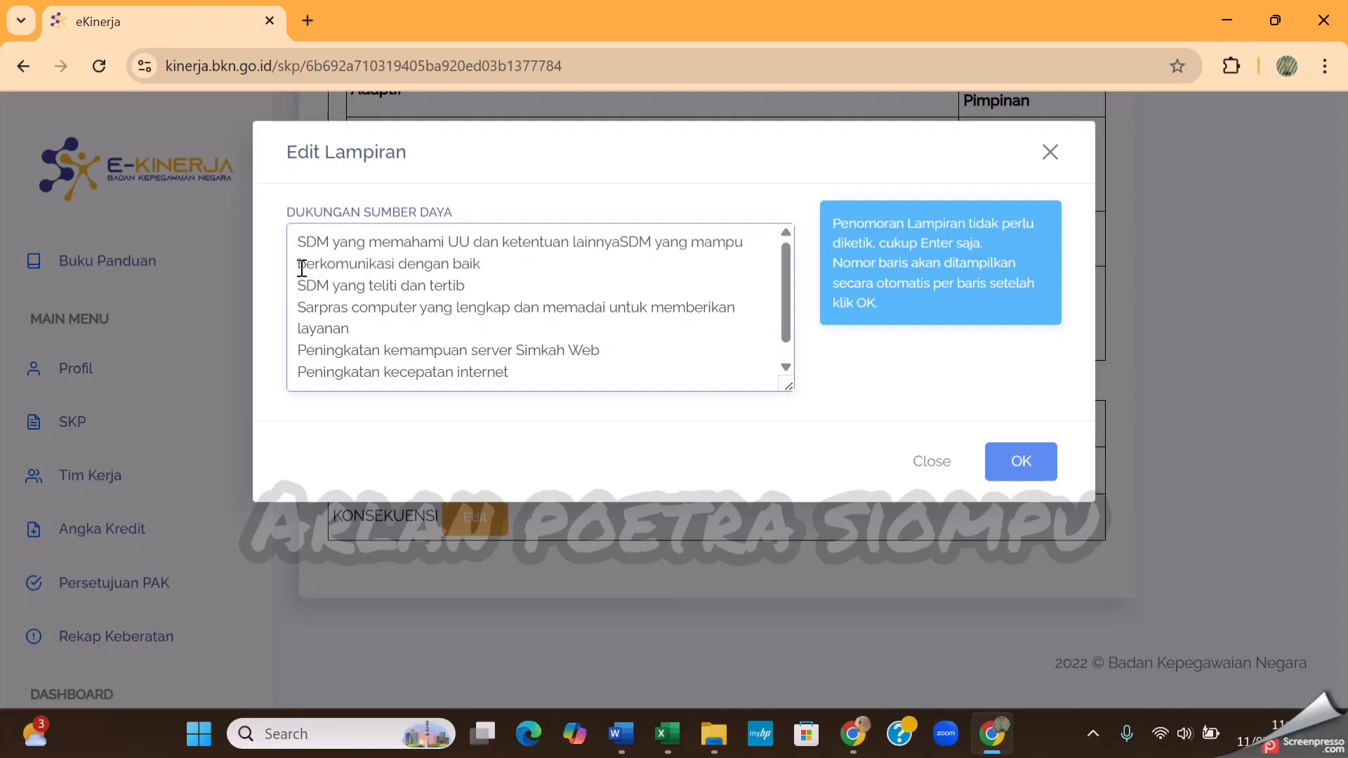
key("Return")
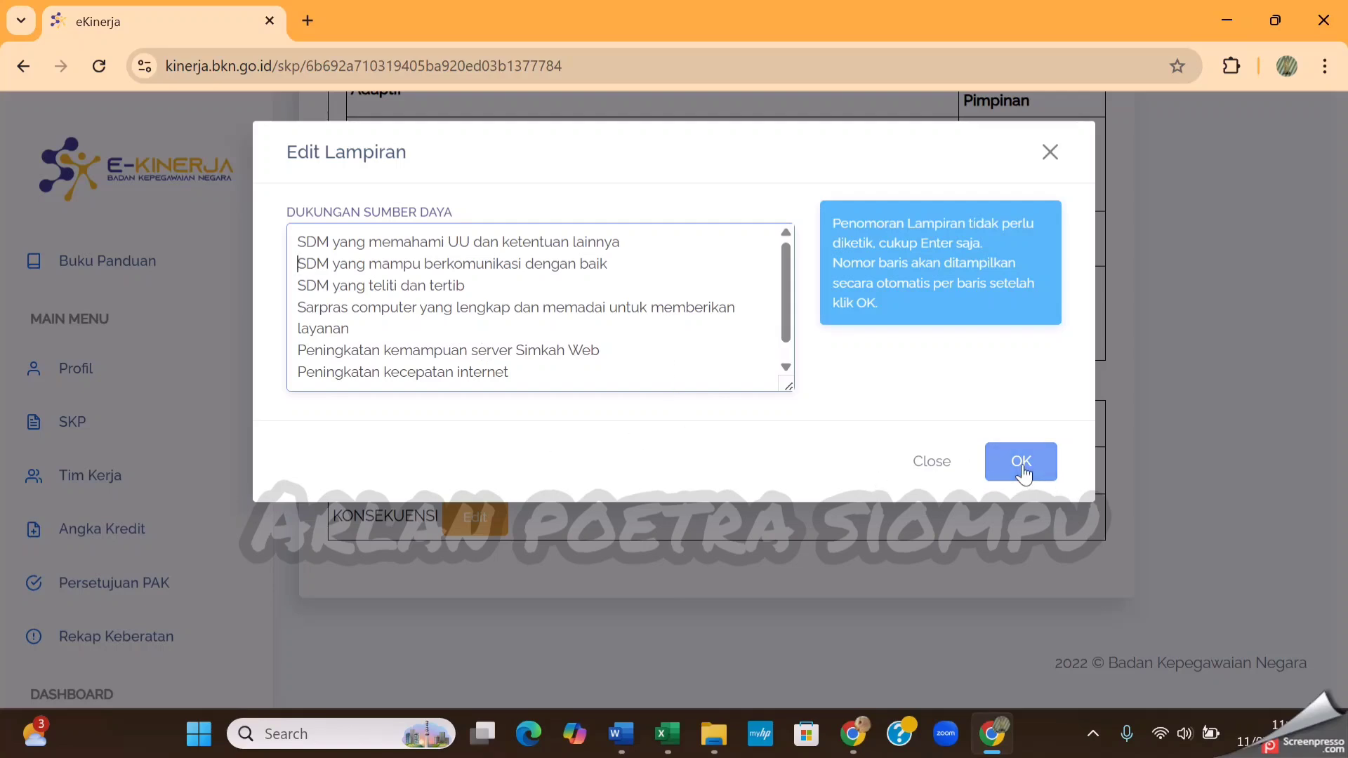
Check the pasted Dukungan Sumber Daya lines and save the attachment
scroll(492, 341, "down", 1)
scroll(491, 337, "up", 1)
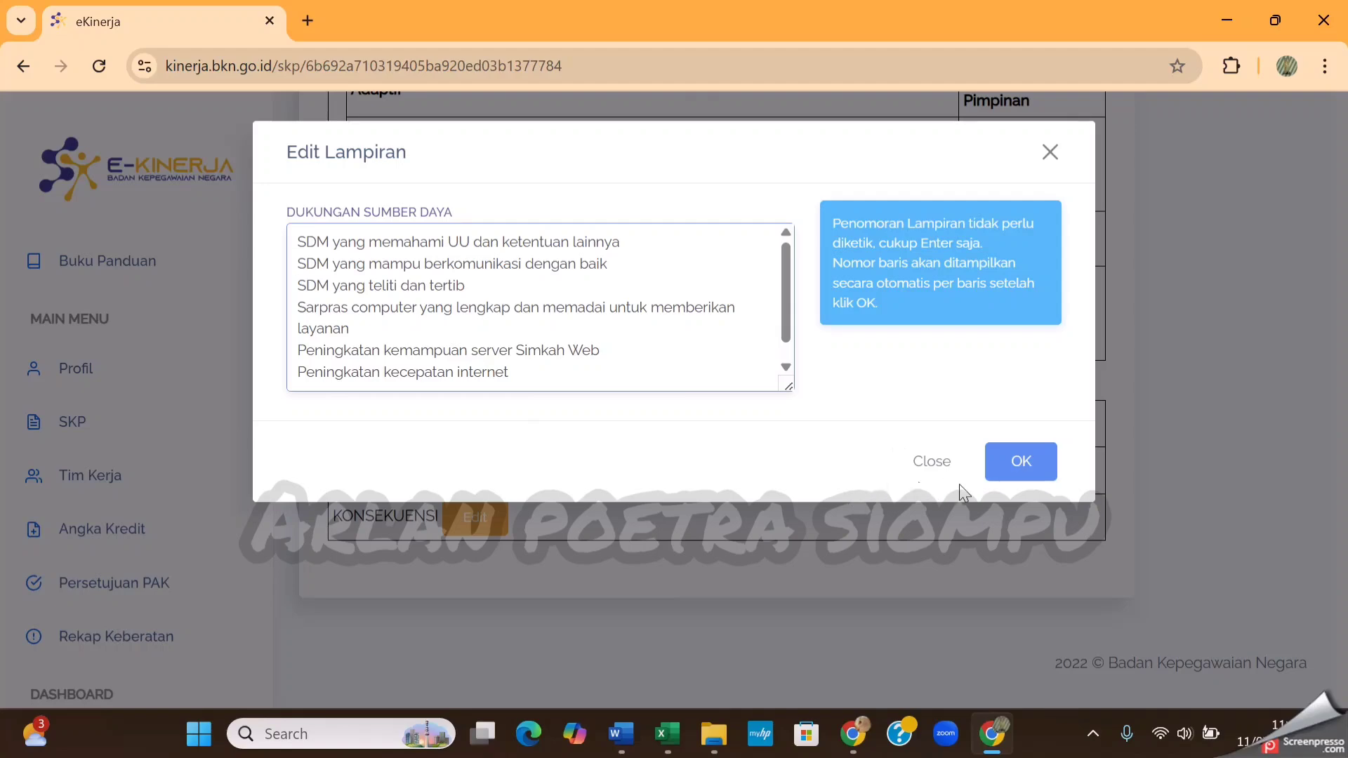
left_click(1036, 481)
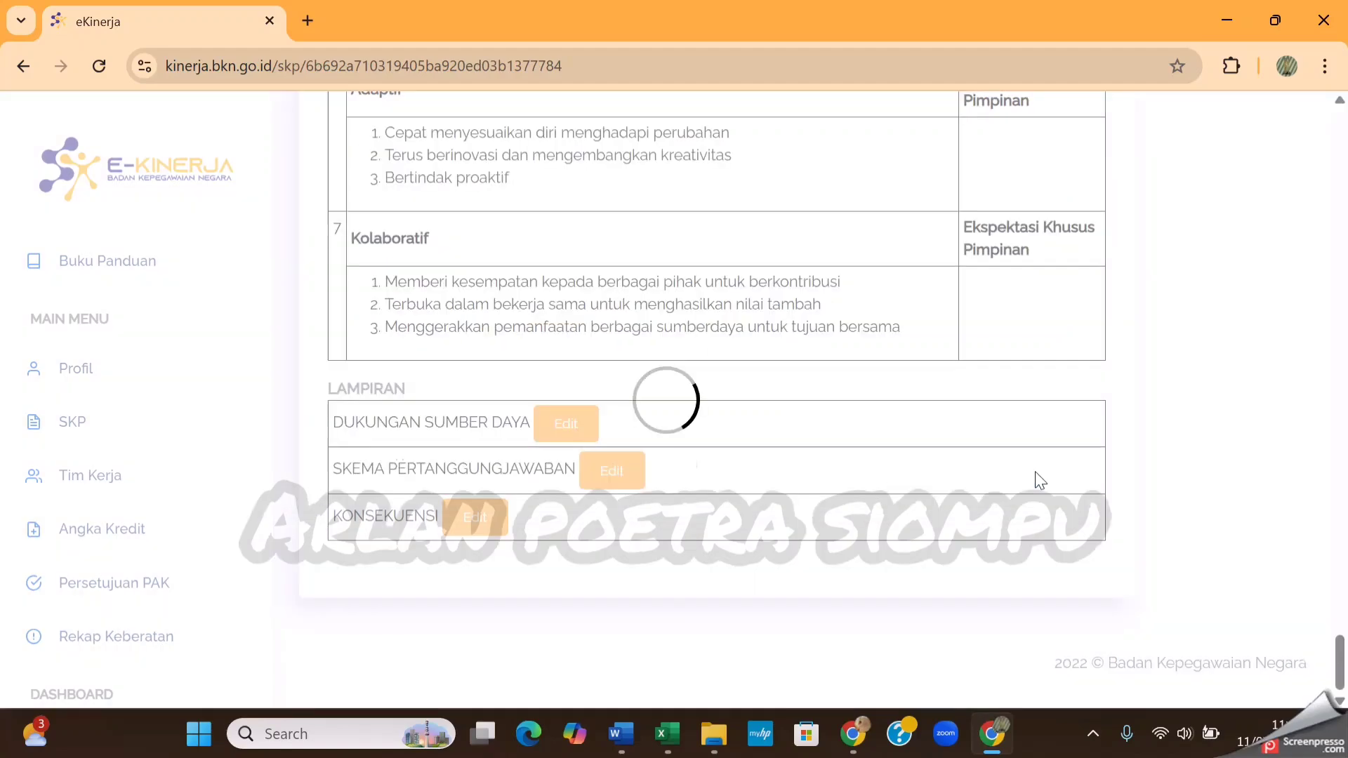
Open the Skema Pertanggungjawaban attachment for editing and copy the line "Penghulu mempertanggungwabkan kepada Kepala KUA Kec. Bungin" from Document1 in Word
scroll(926, 428, "down", 3)
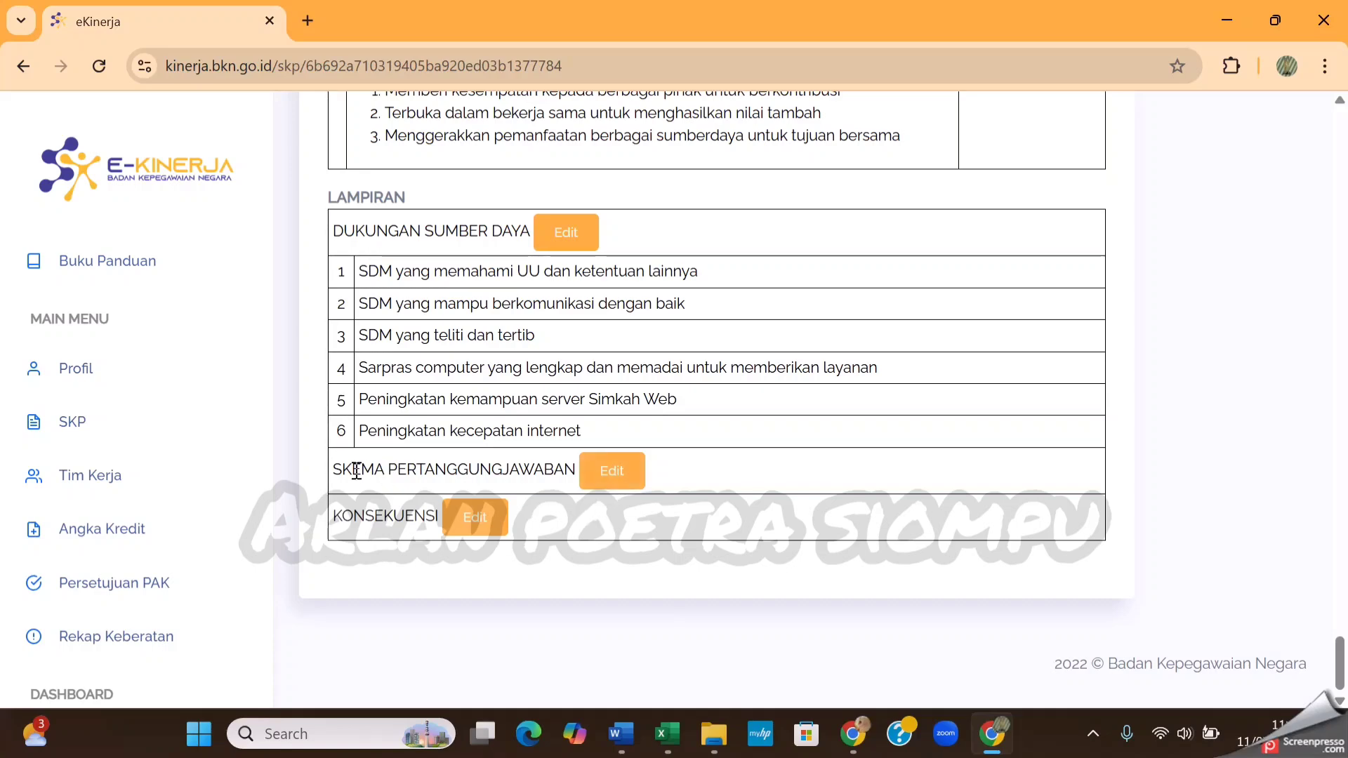
left_click(615, 478)
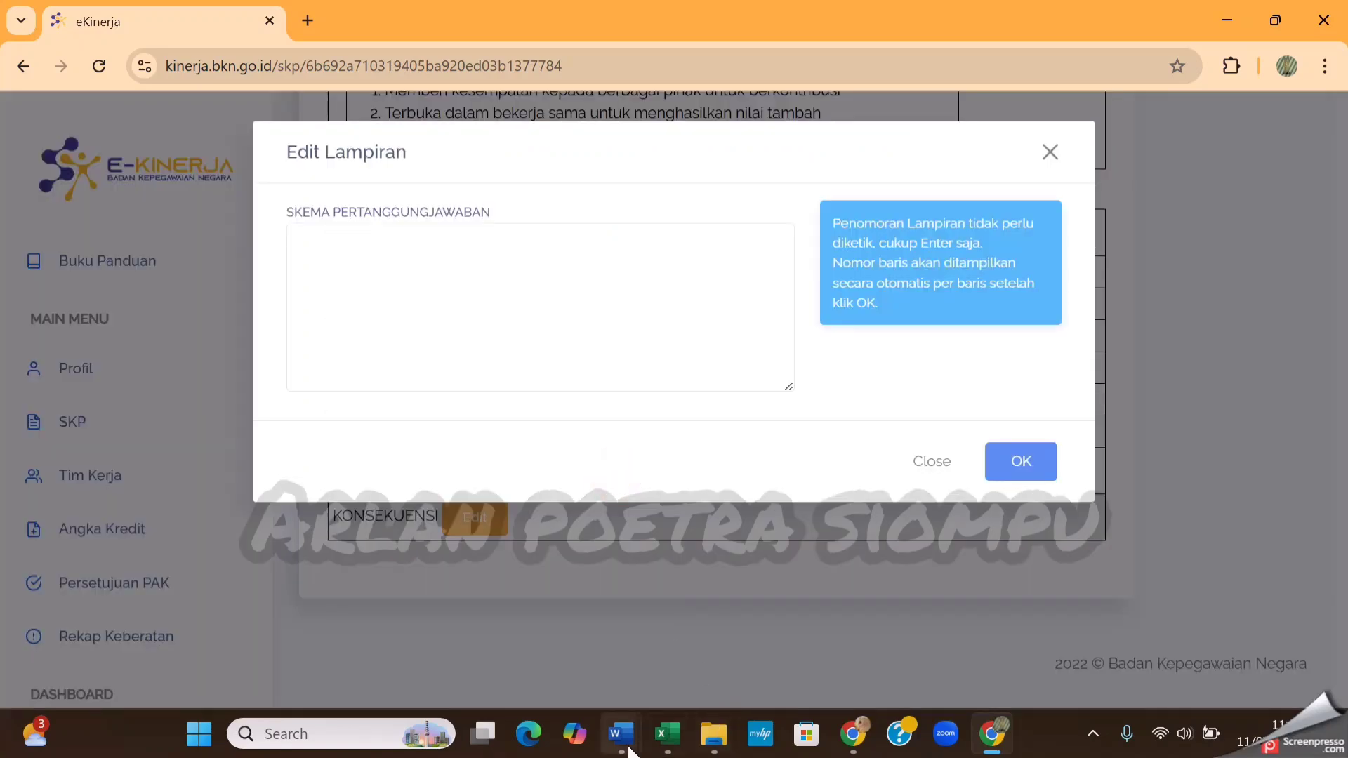
mouse_move(621, 734)
left_click(713, 678)
left_click_drag(335, 352, 551, 464)
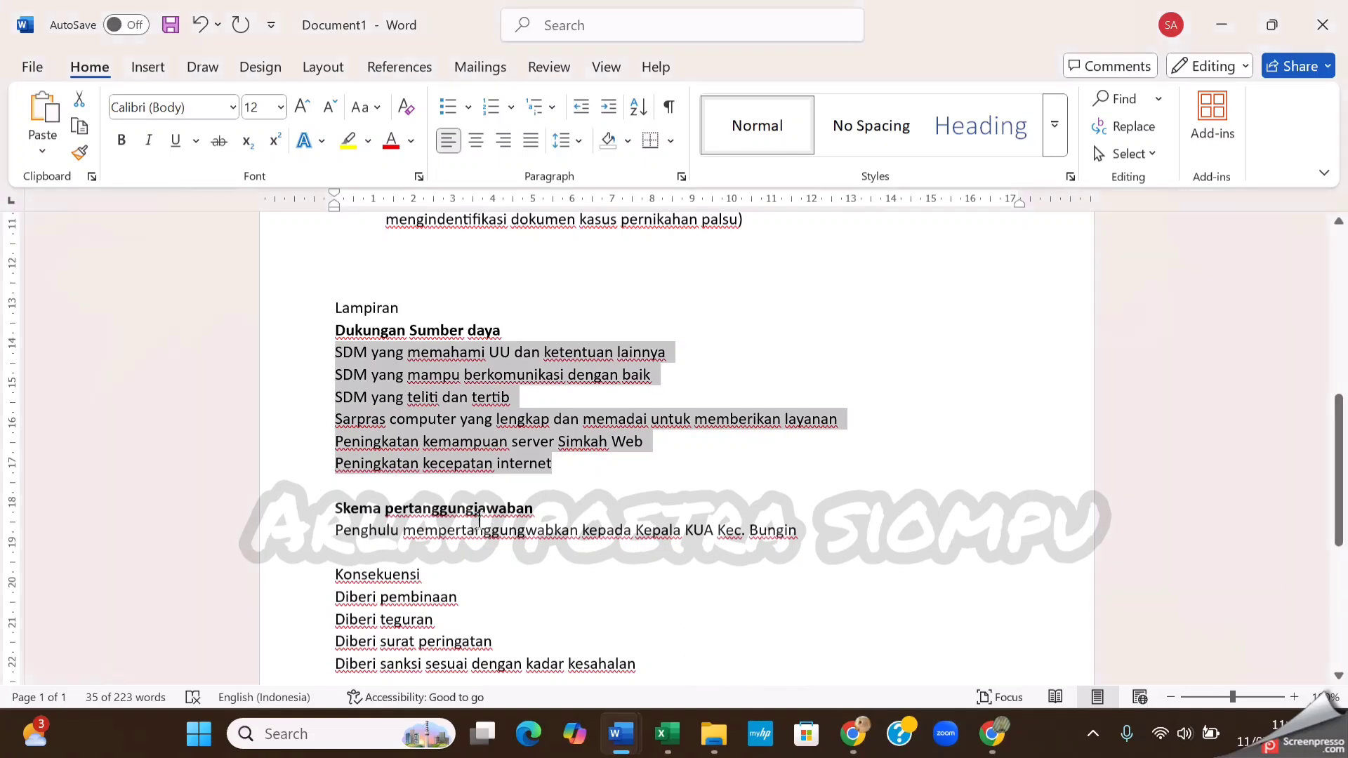
scroll(347, 430, "down", 2)
left_click_drag(336, 429, 799, 428)
key("ctrl+c")
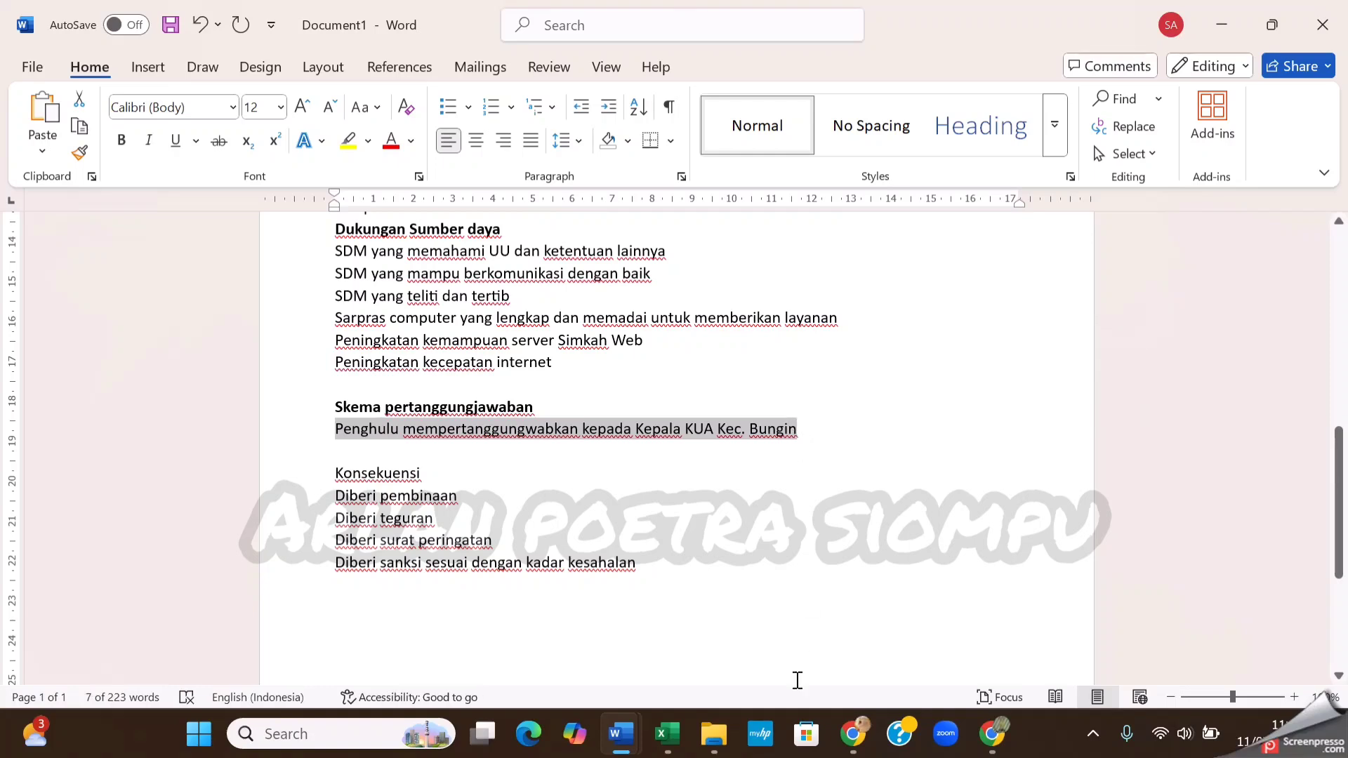
Return to eKinerja in Chrome, paste the copied line as the Skema Pertanggungjawaban text, and save it
left_click(621, 733)
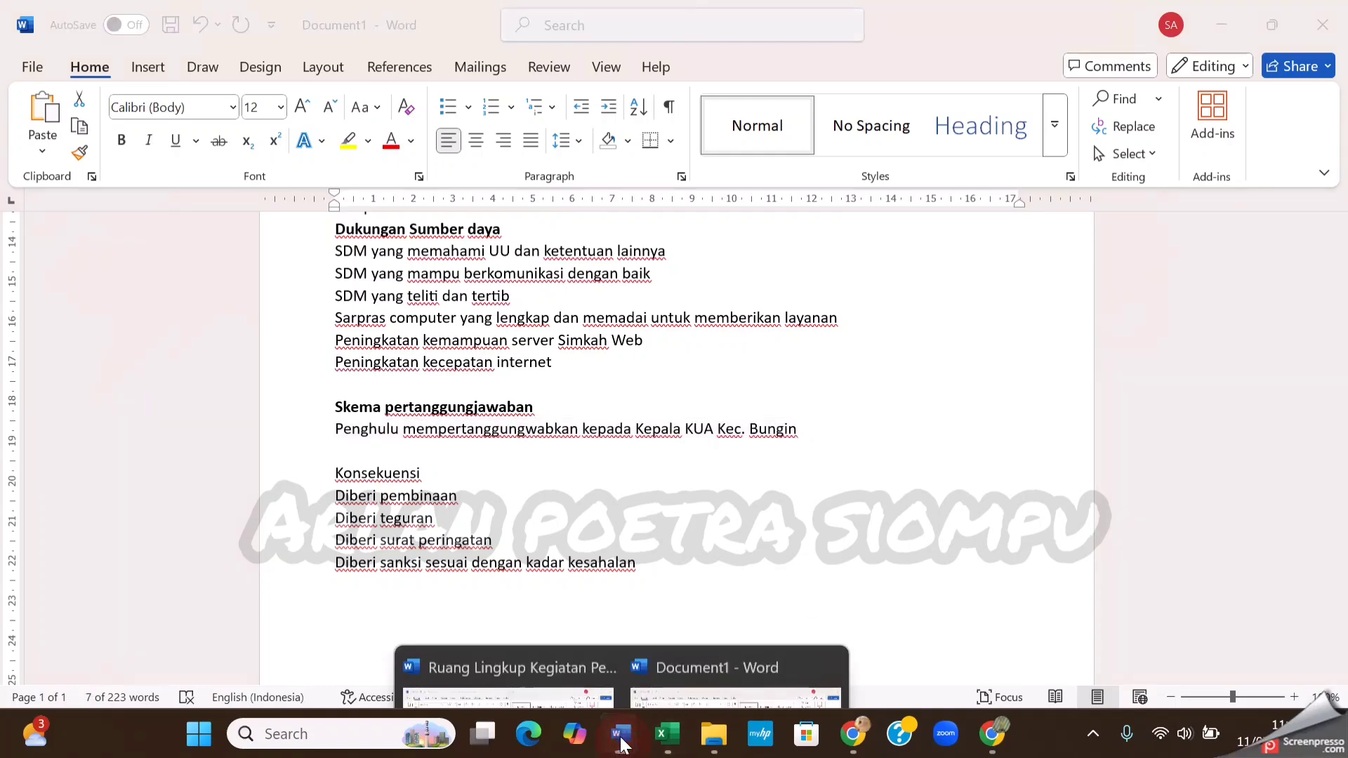
left_click(992, 733)
left_click(575, 292)
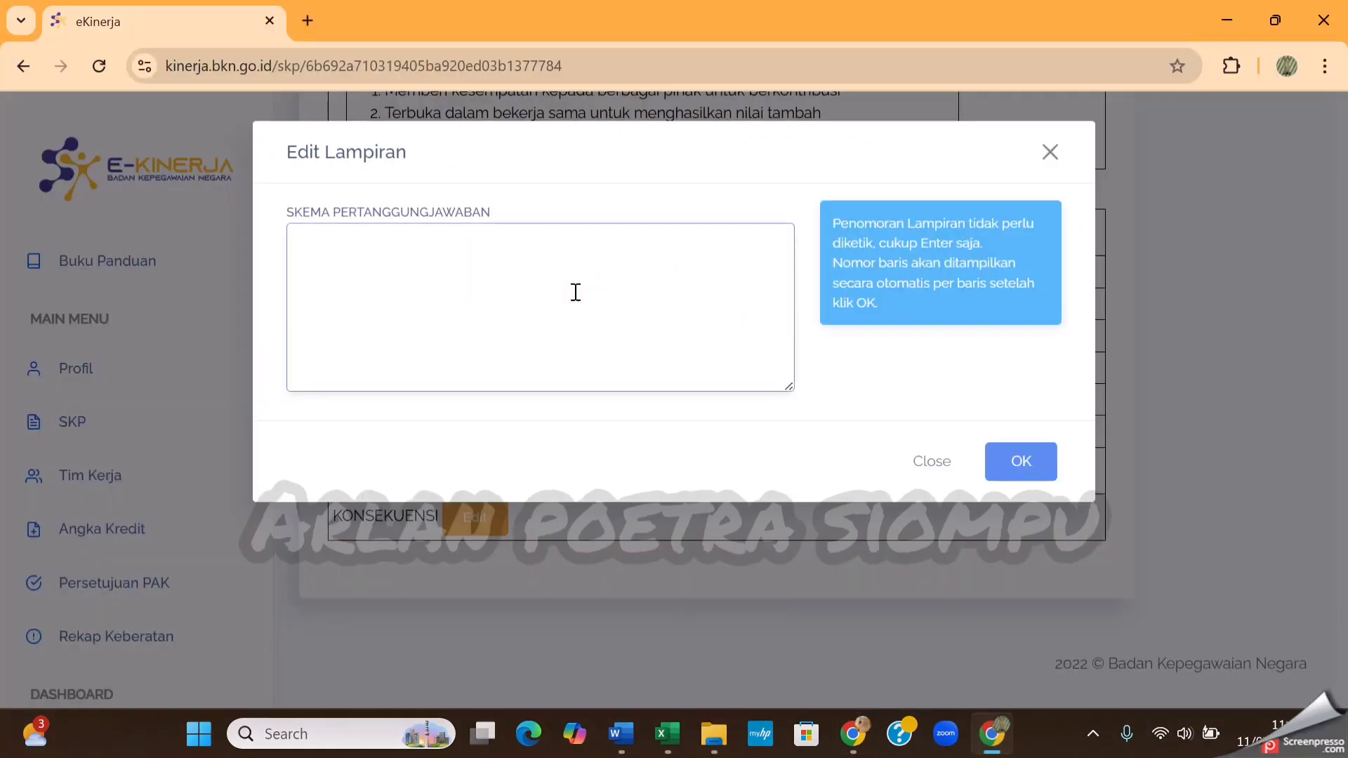
key("ctrl+v")
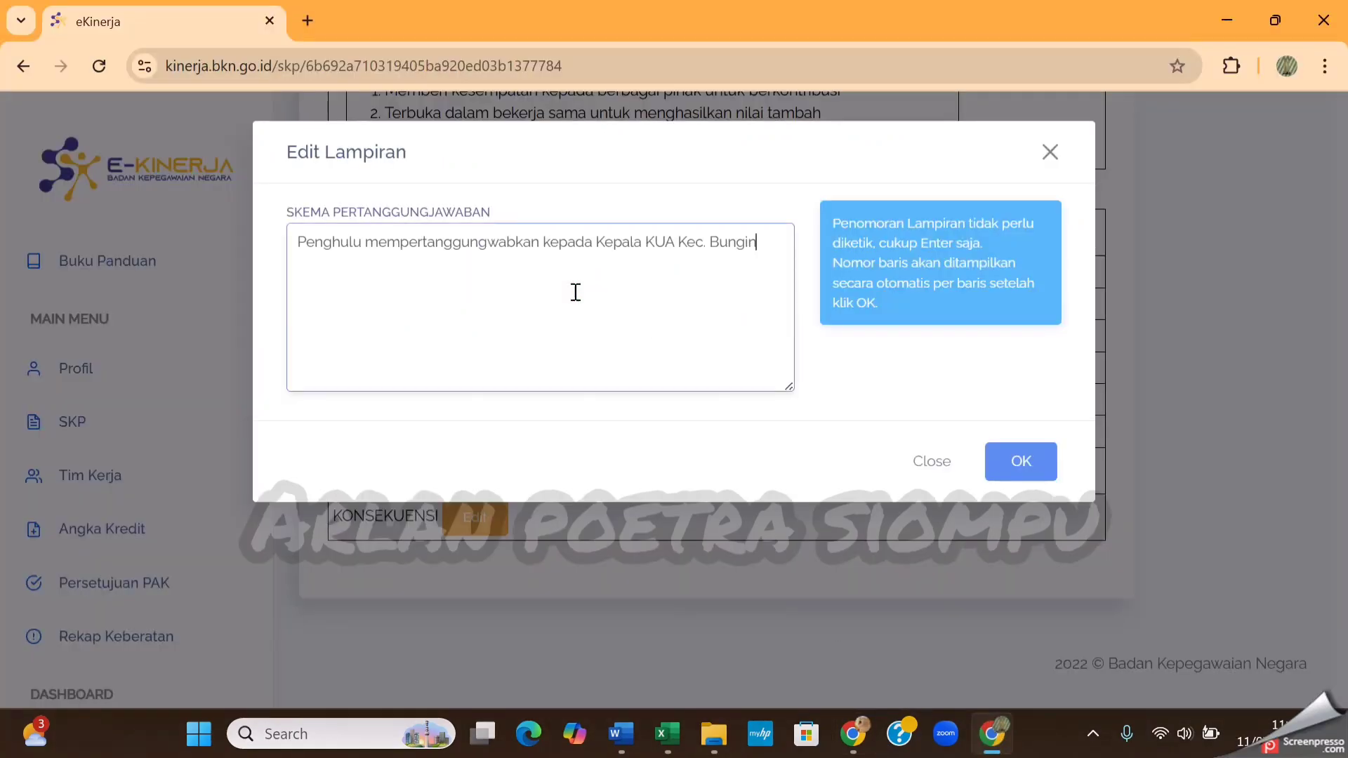
left_click(1031, 465)
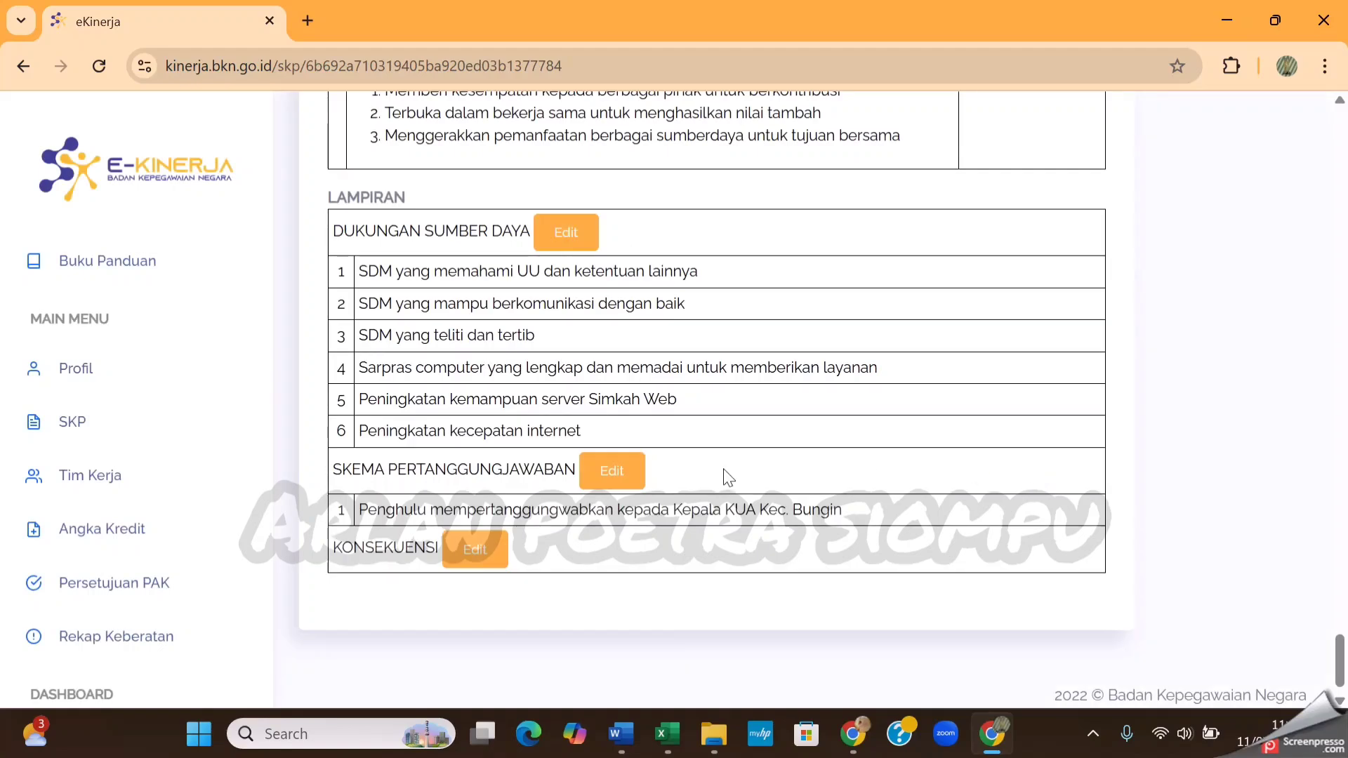
Open the Konsekuensi attachment for editing and copy the four lines from Diberi pembinaan to Diberi sanksi sesuai dengan kadar kesahalan from Document1 in Word
left_click(475, 551)
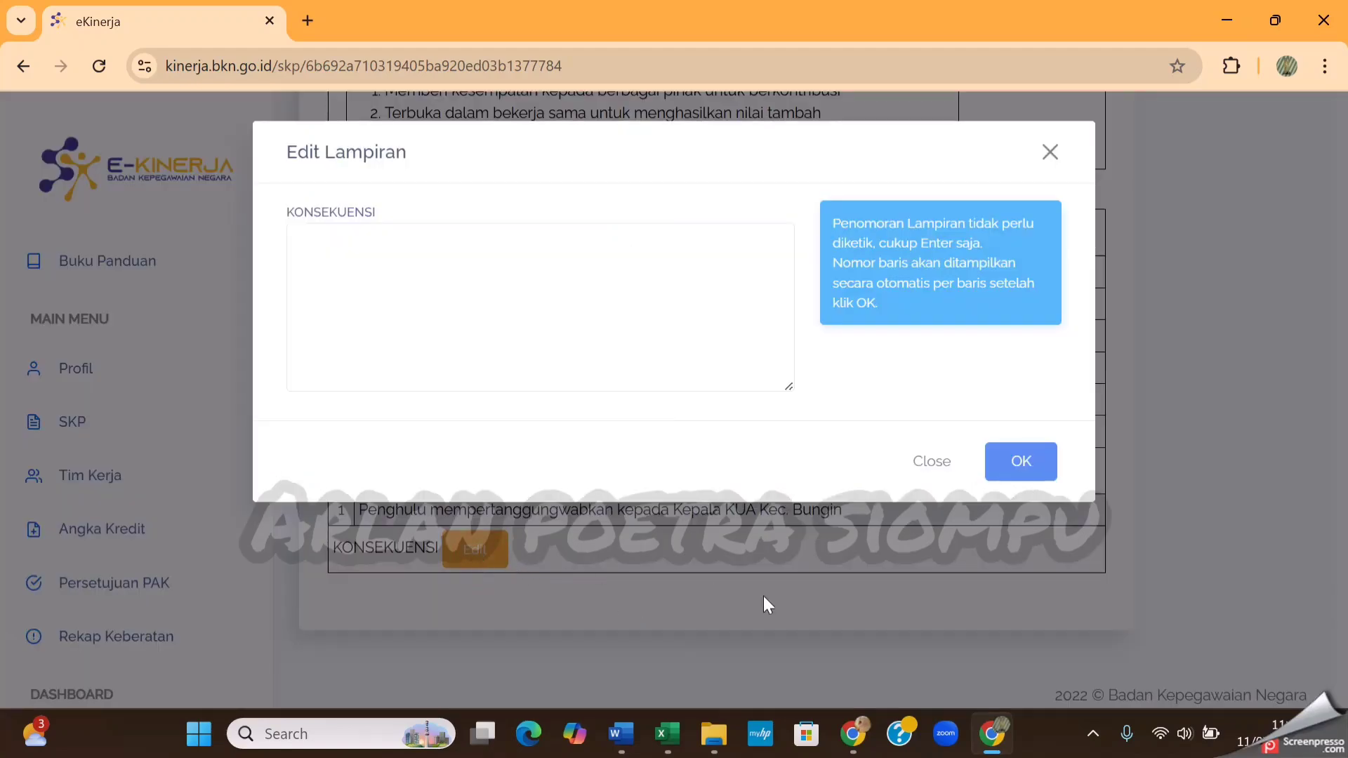
mouse_move(622, 733)
left_click(747, 639)
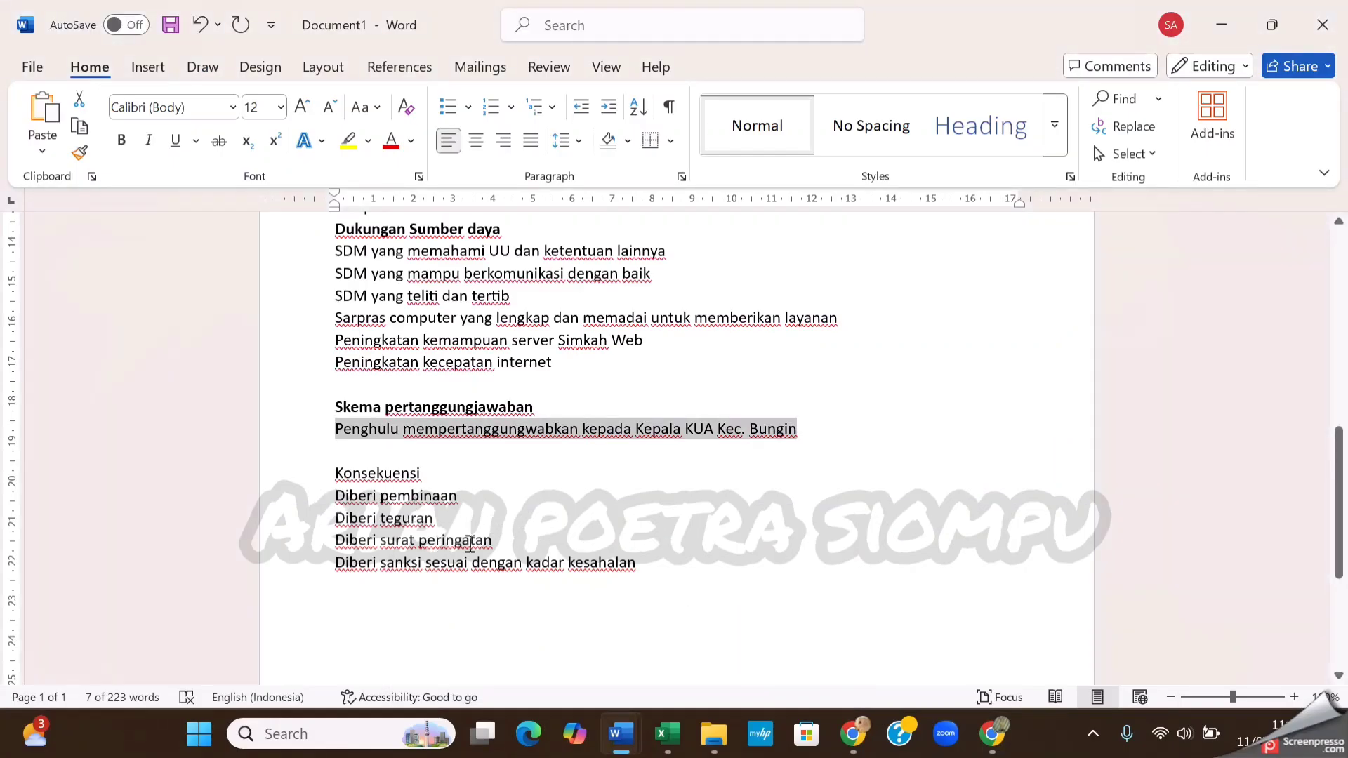
left_click_drag(337, 500, 630, 568)
key("ctrl+c")
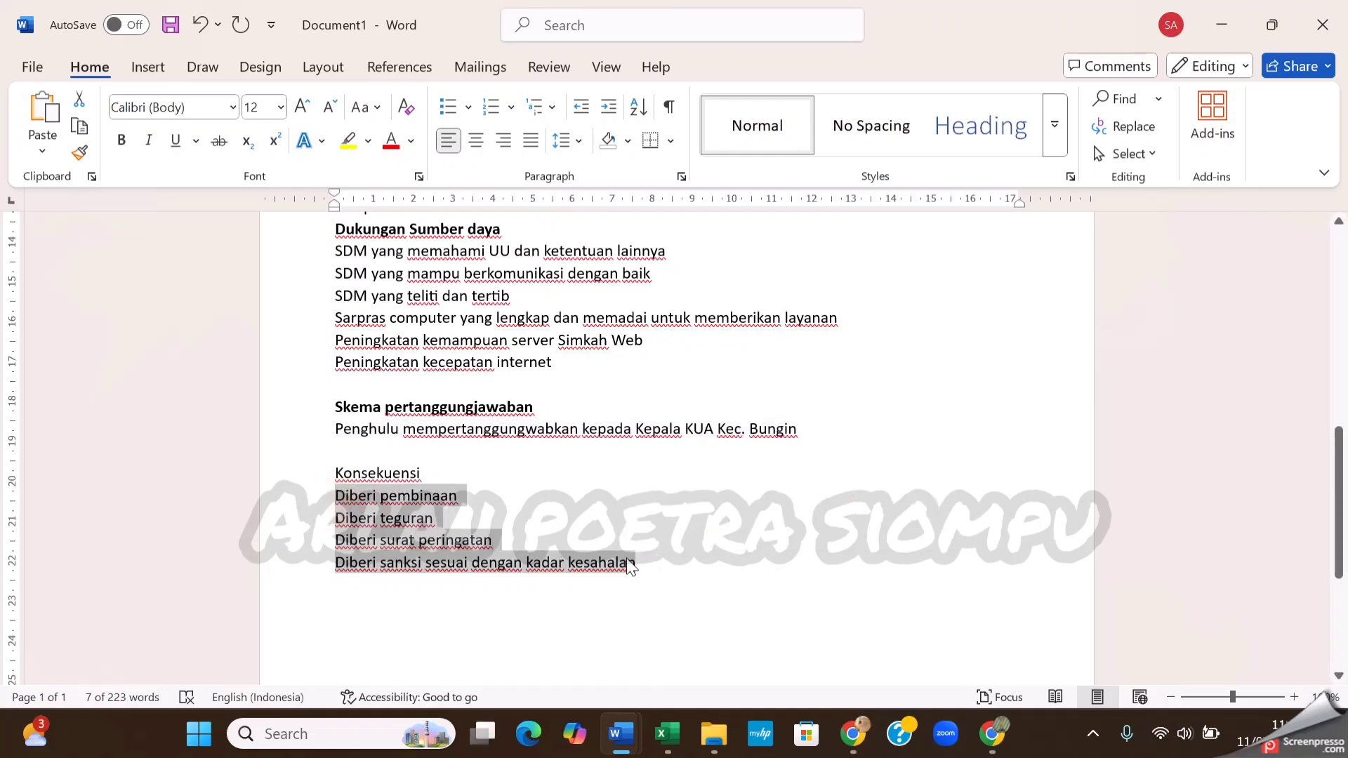
Return to eKinerja in Chrome, paste the four copied lines as the Konsekuensi text, each on its own line, and save it
left_click(992, 734)
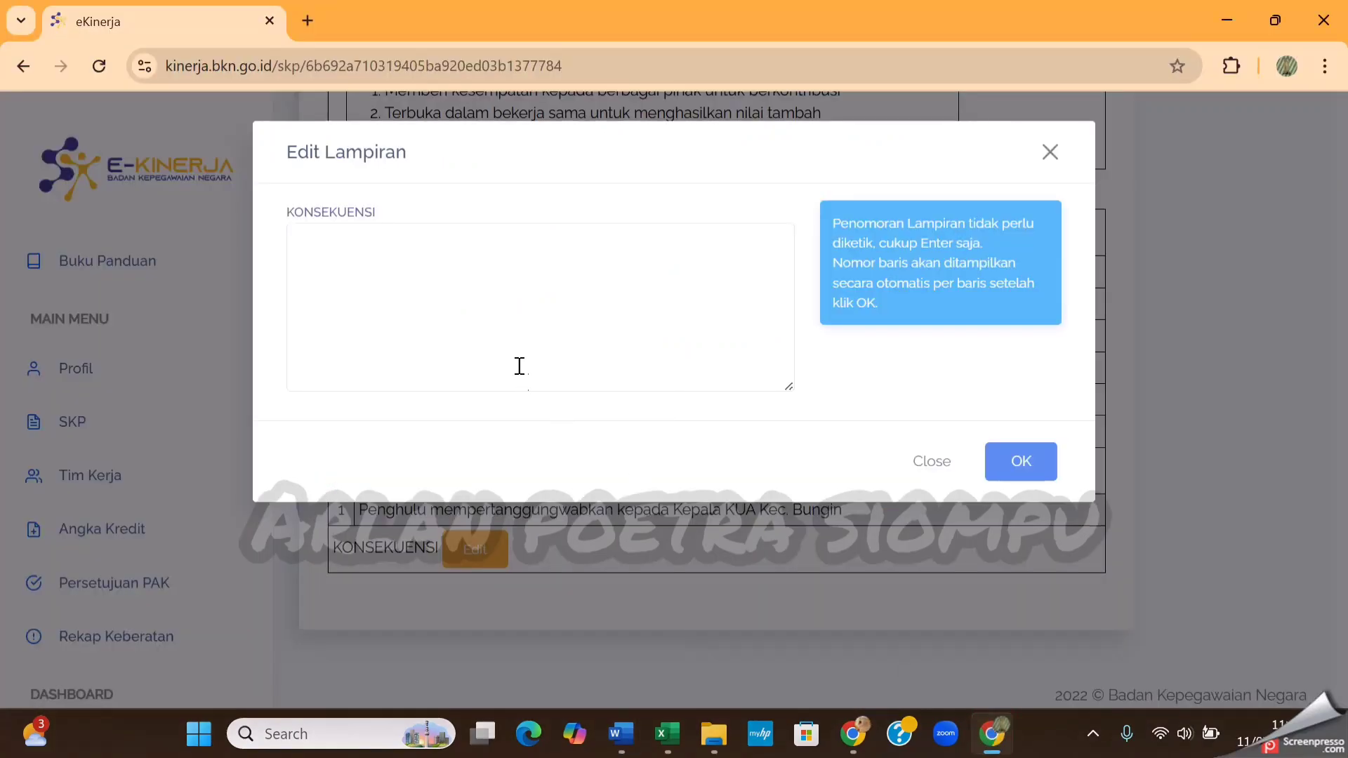
left_click(468, 272)
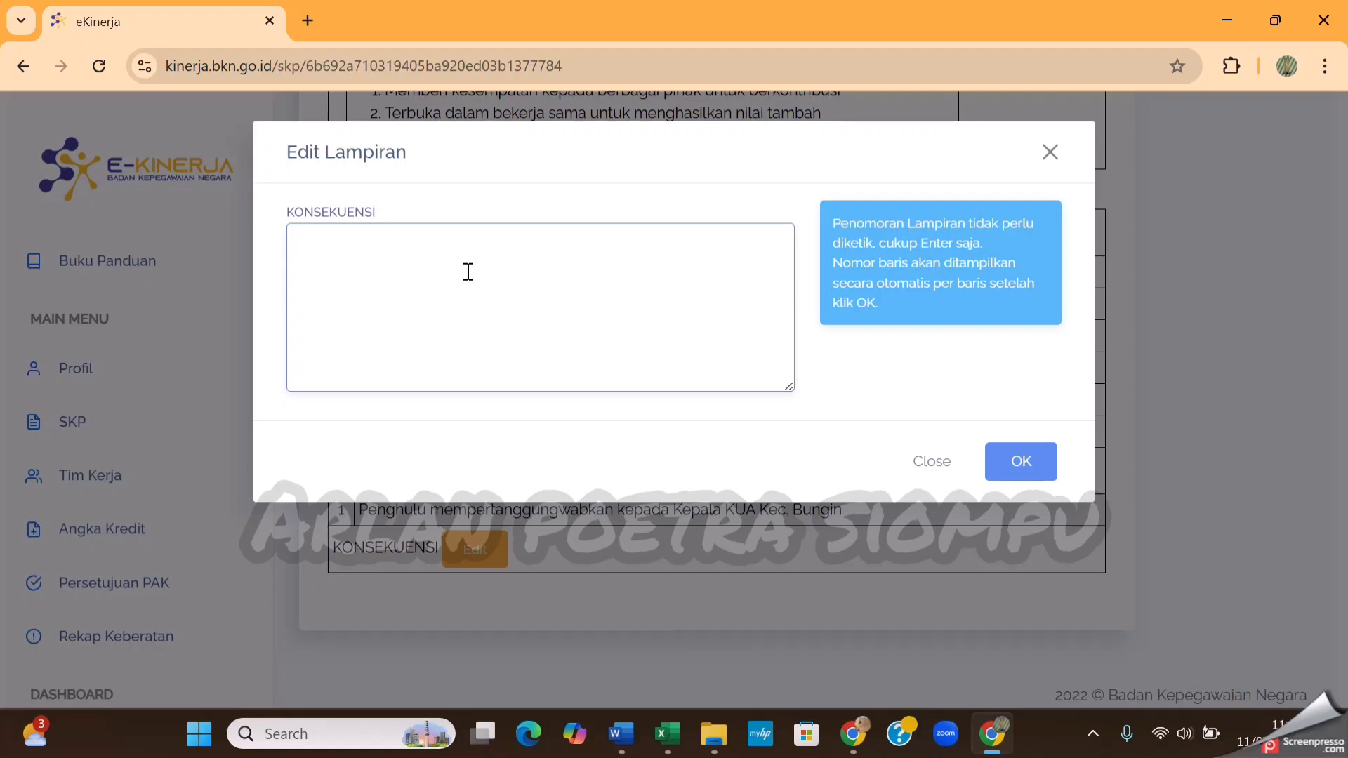
key("ctrl+v")
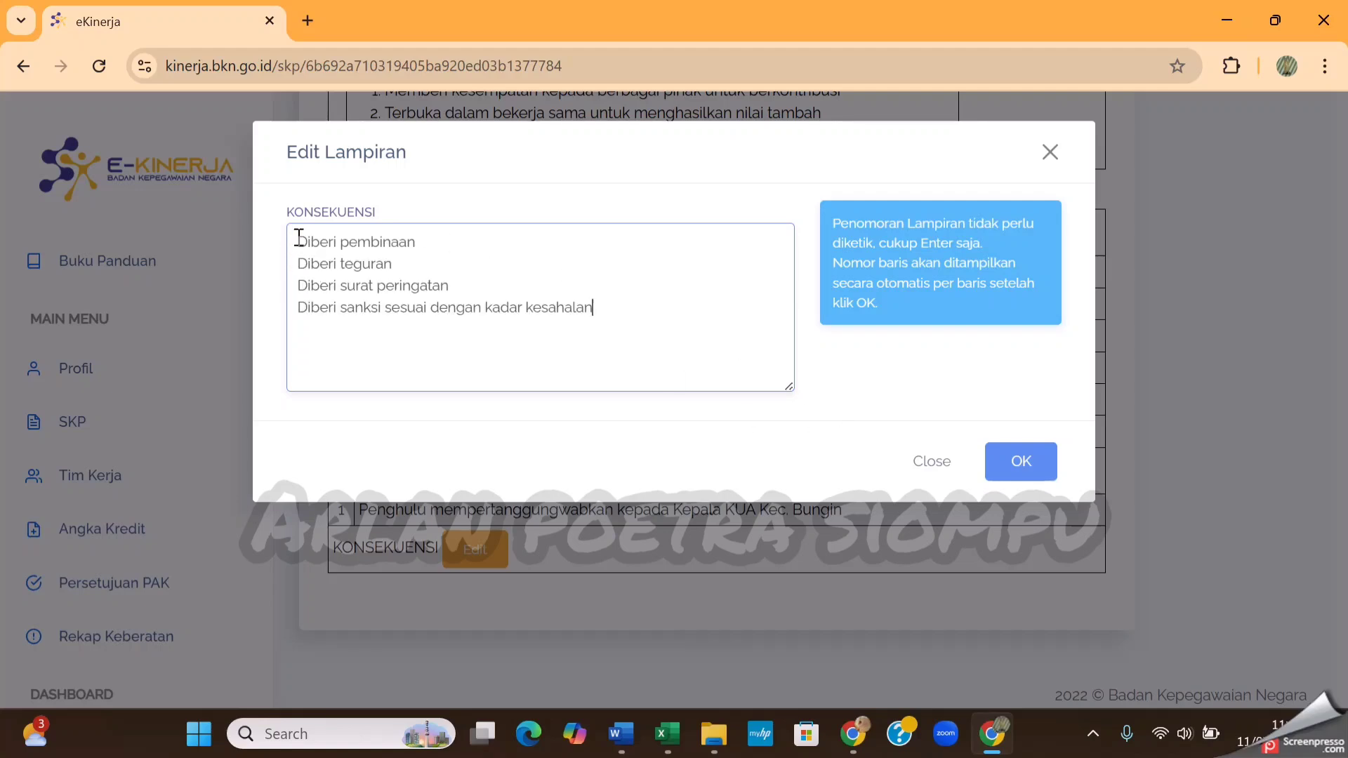
left_click(297, 262)
left_click(298, 285)
left_click(300, 303)
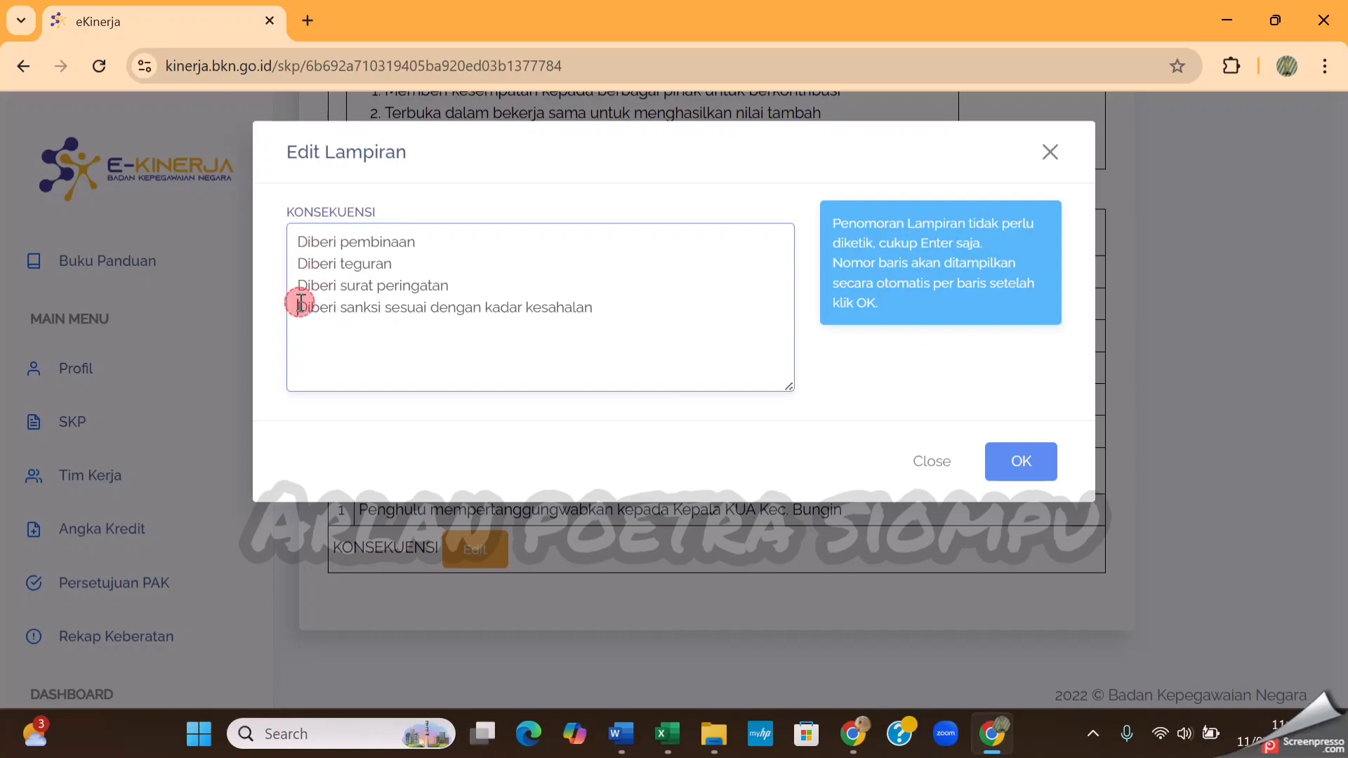
left_click(1022, 463)
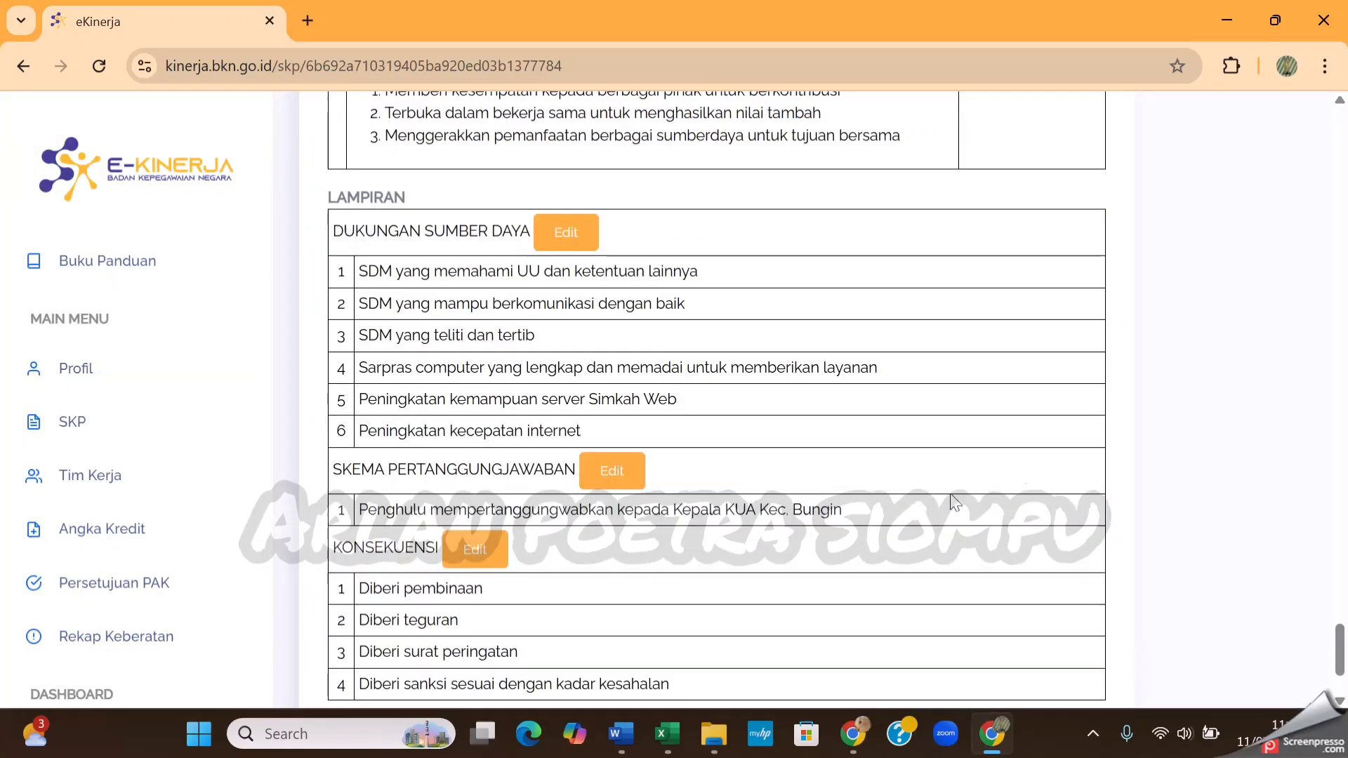
Review the completed SKP from the Lampiran sections back through the RHK indicators and targets to its status
scroll(884, 500, "down", 1)
scroll(885, 500, "up", 10)
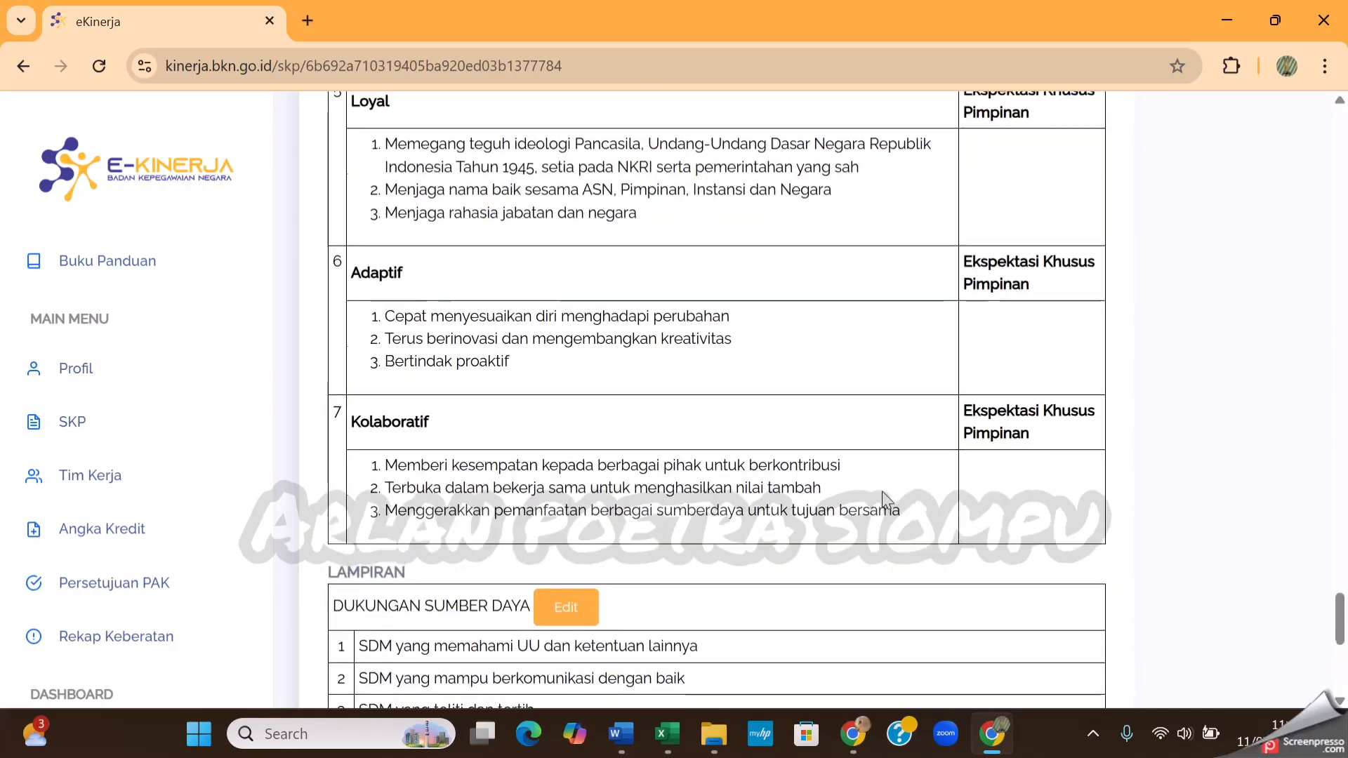
scroll(887, 500, "up", 15)
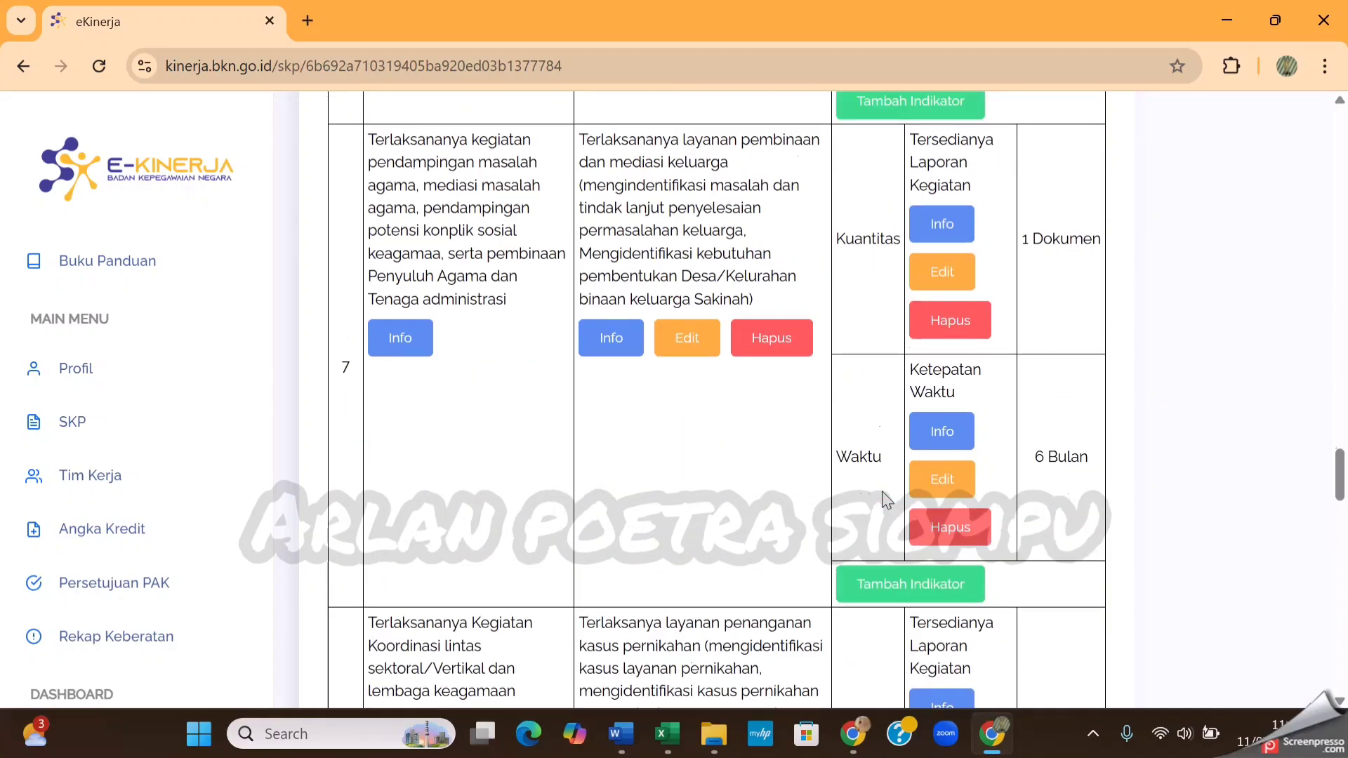
scroll(886, 500, "up", 10)
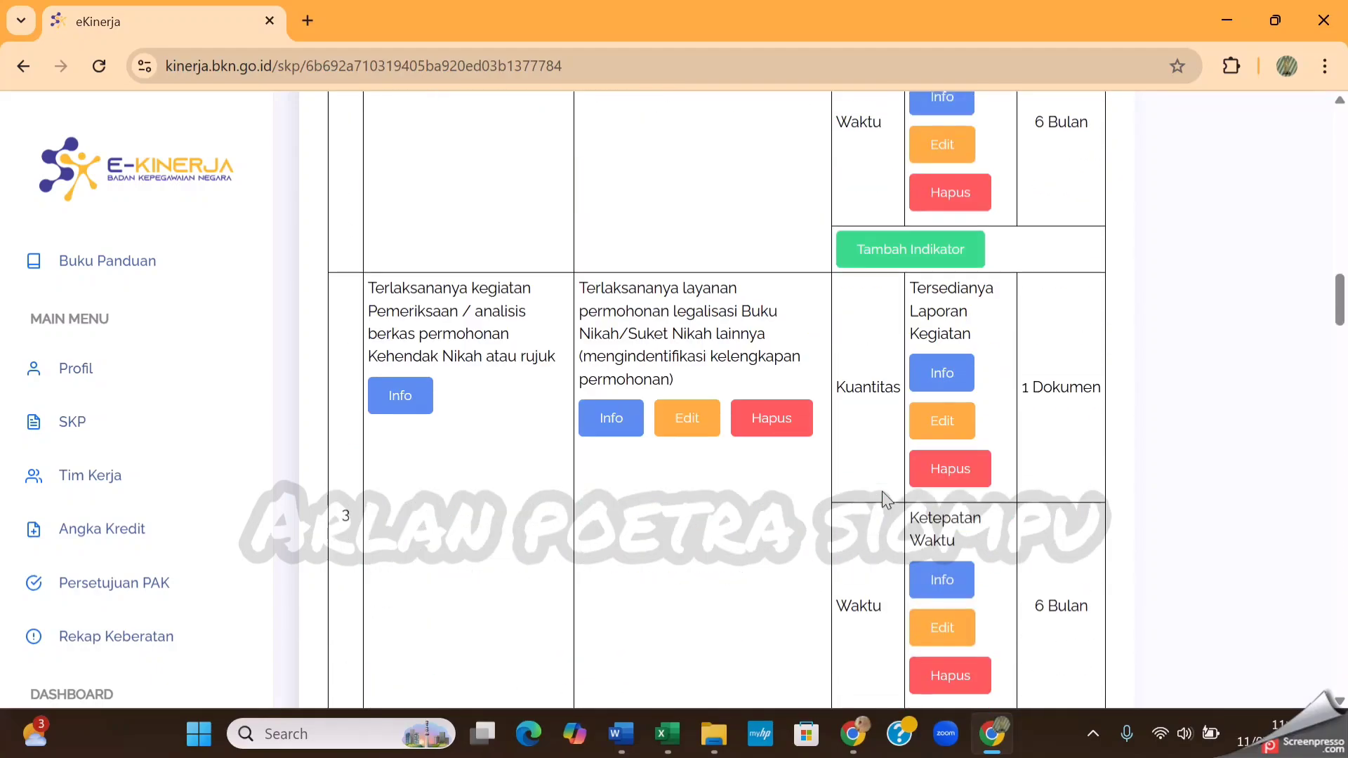
scroll(887, 499, "up", 10)
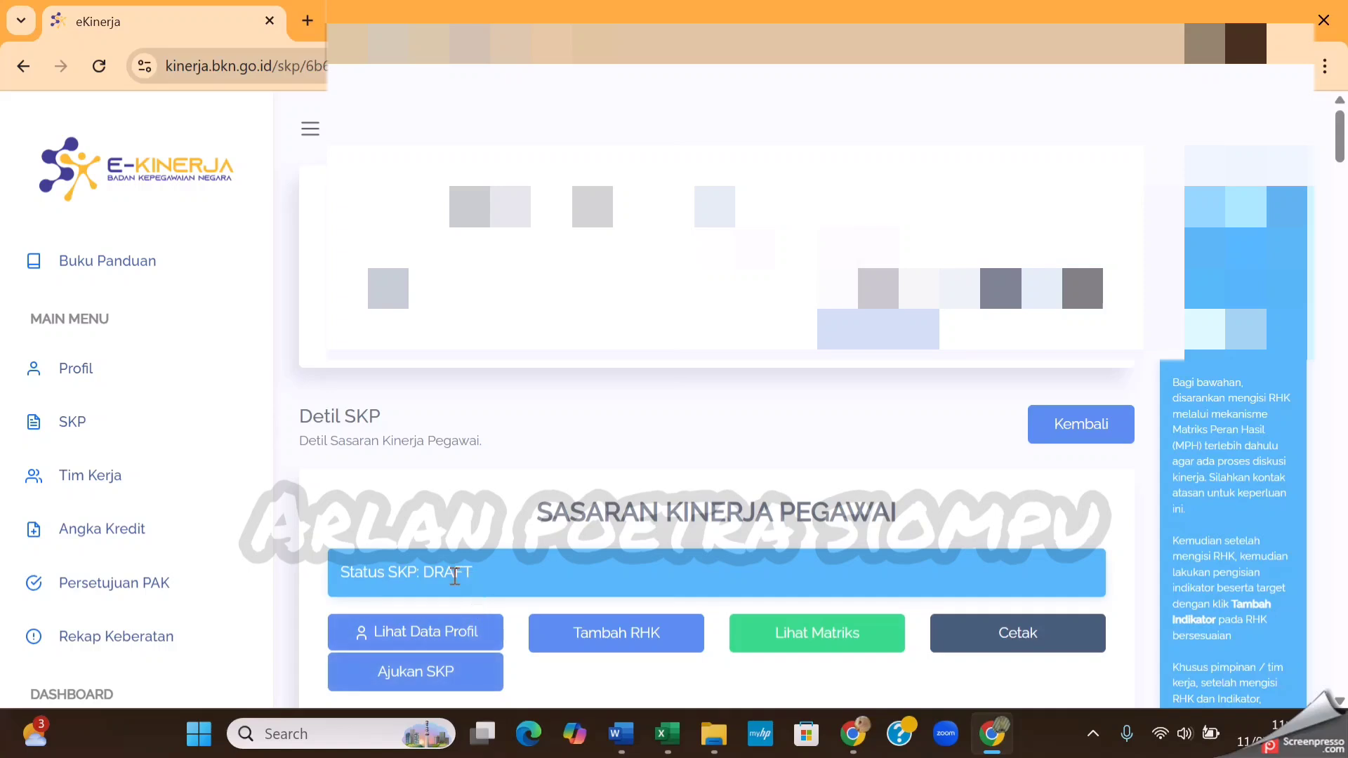
left_click_drag(425, 572, 473, 574)
left_click(495, 576)
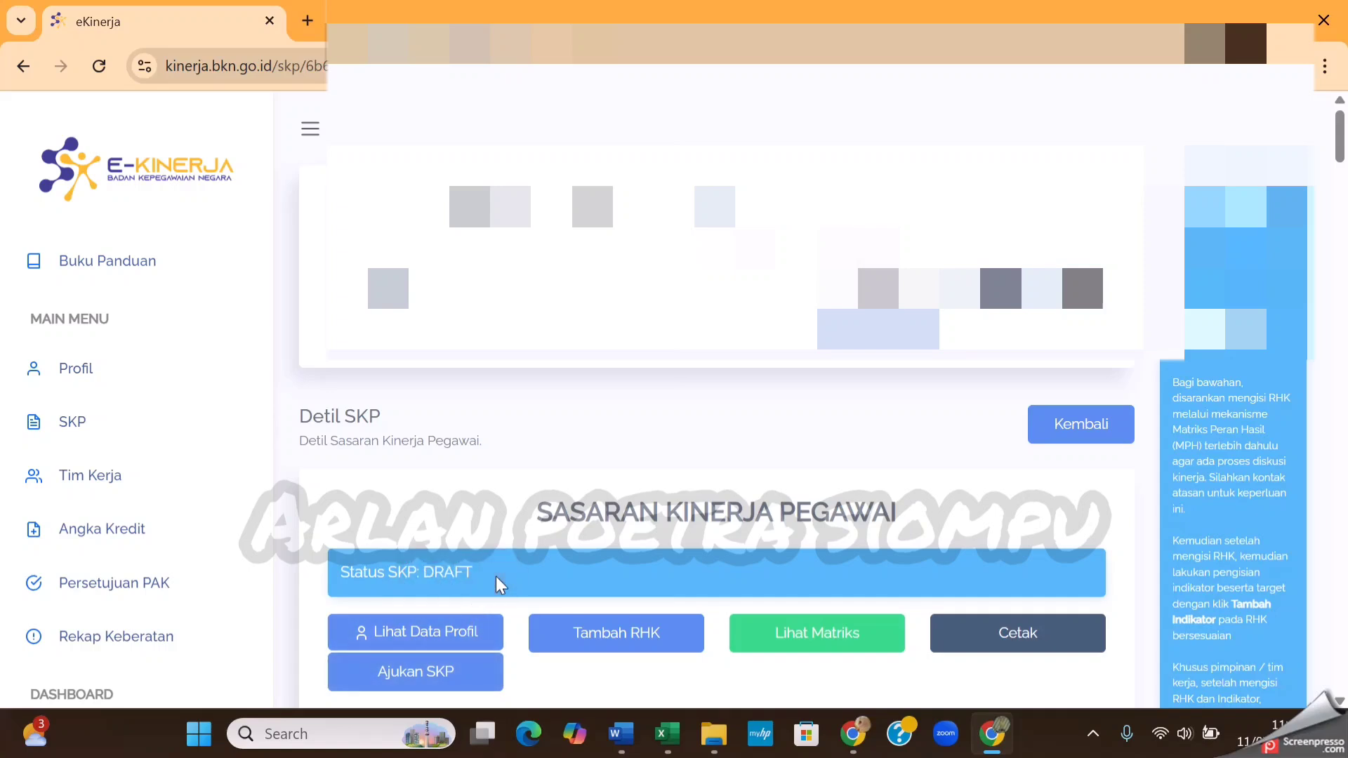
View the Ajukan SKP confirmation, cancel it without submitting, and check the SKP status
left_click(449, 679)
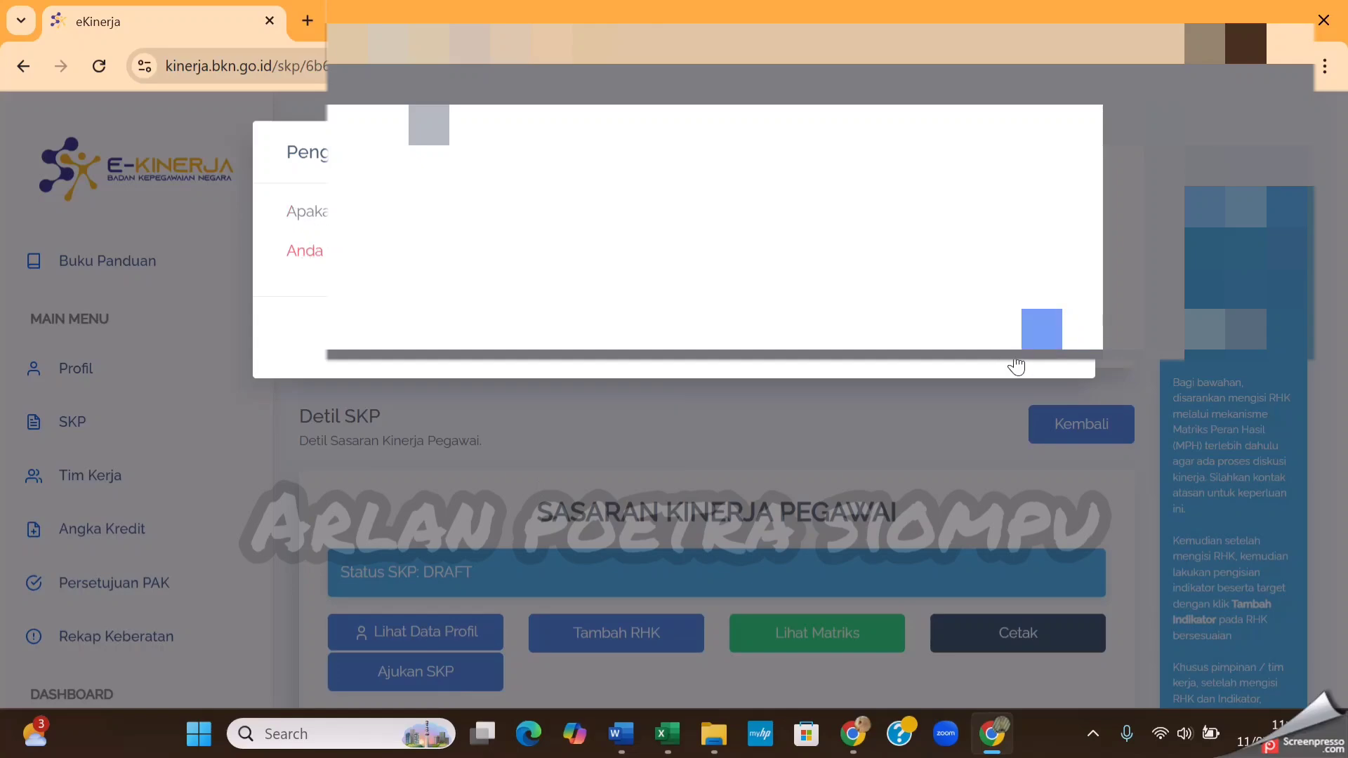
left_click(953, 353)
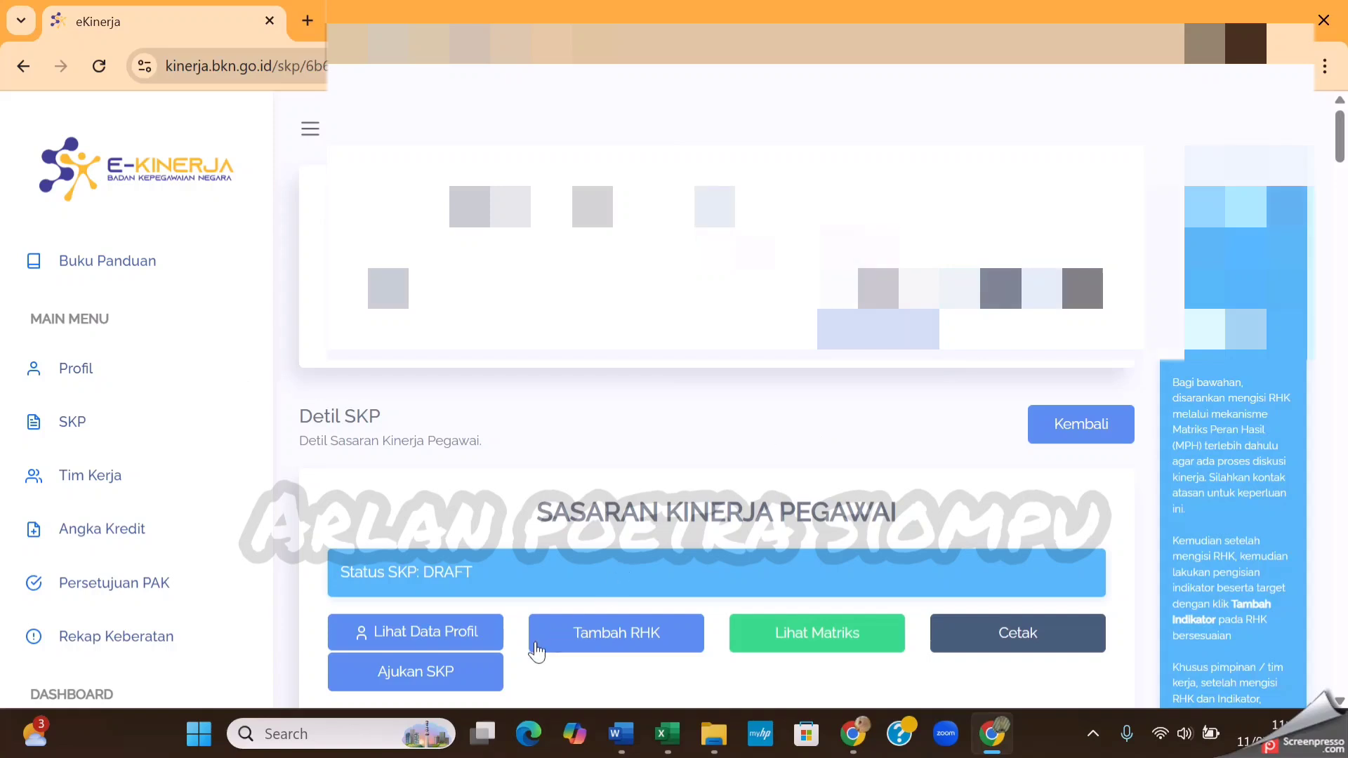
left_click(474, 690)
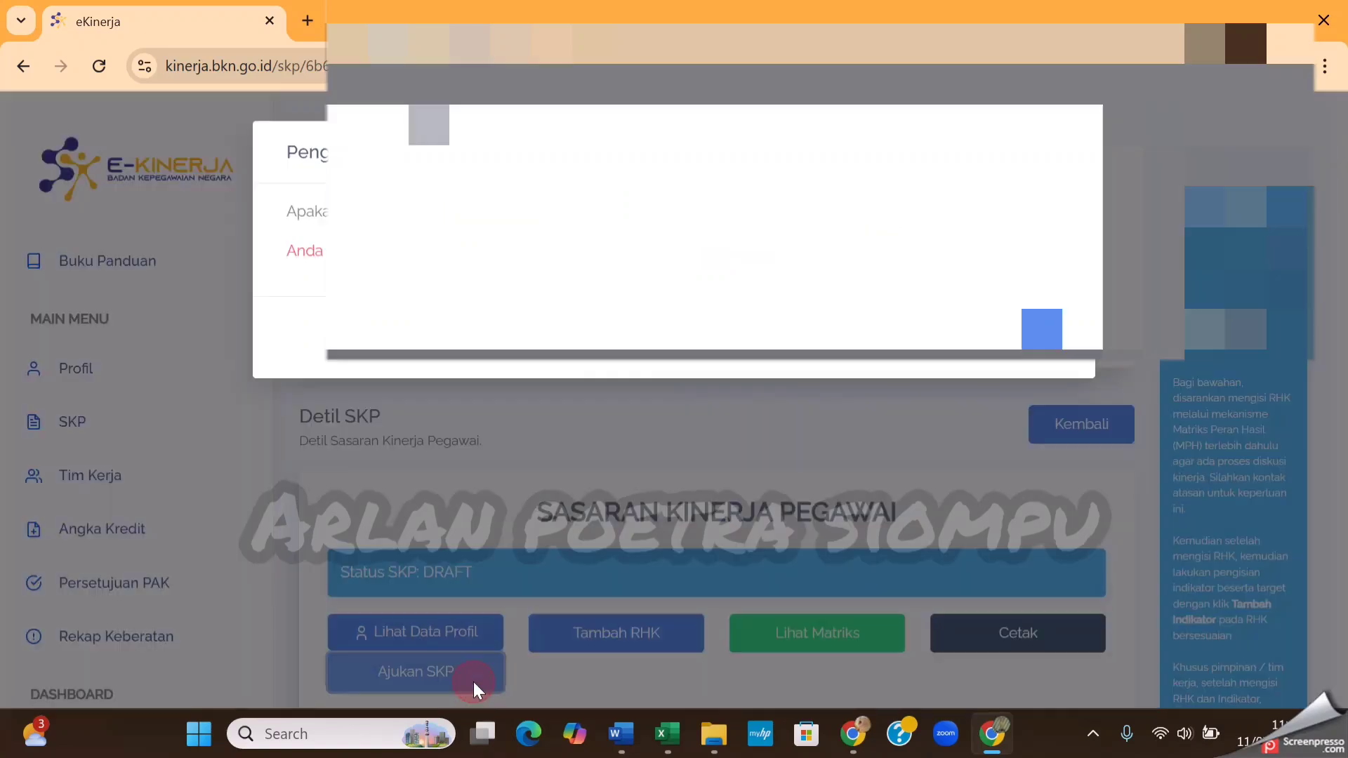
left_click(941, 358)
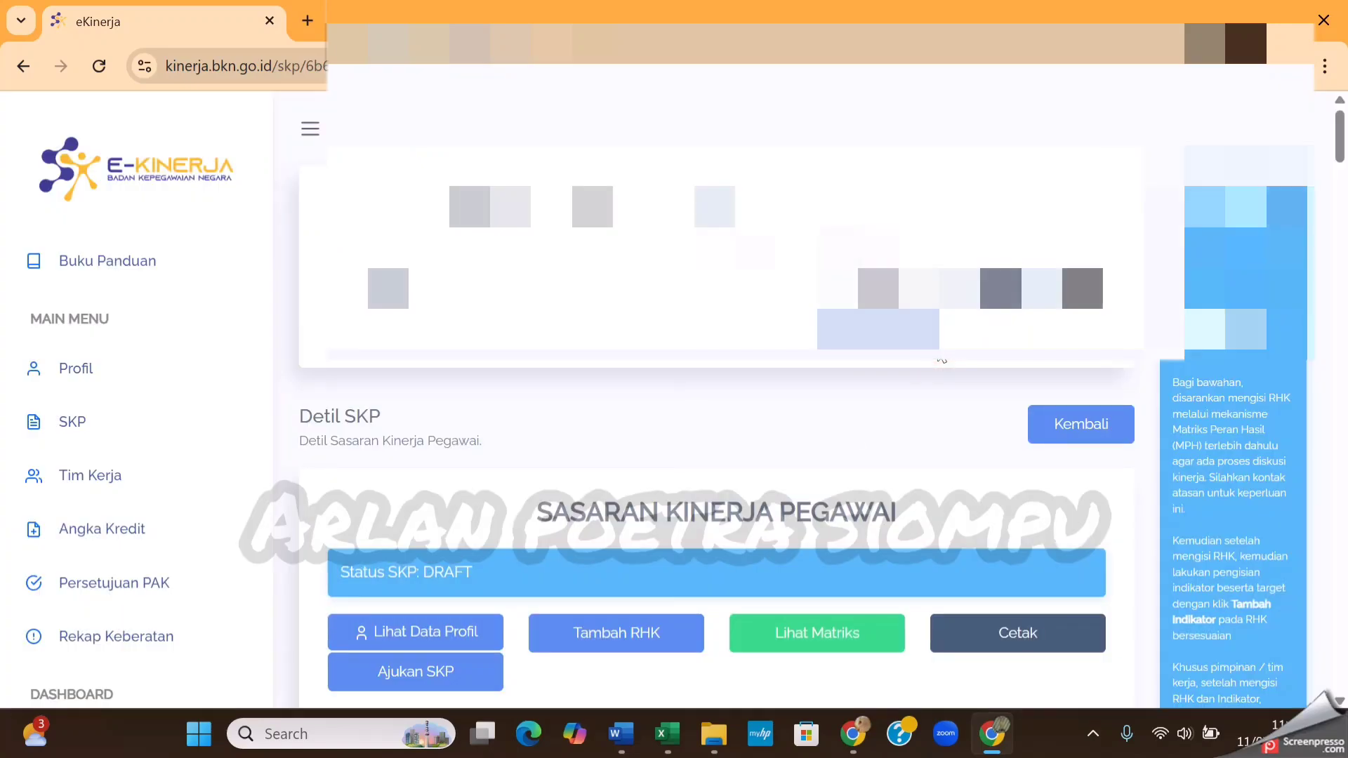
left_click_drag(475, 570, 426, 568)
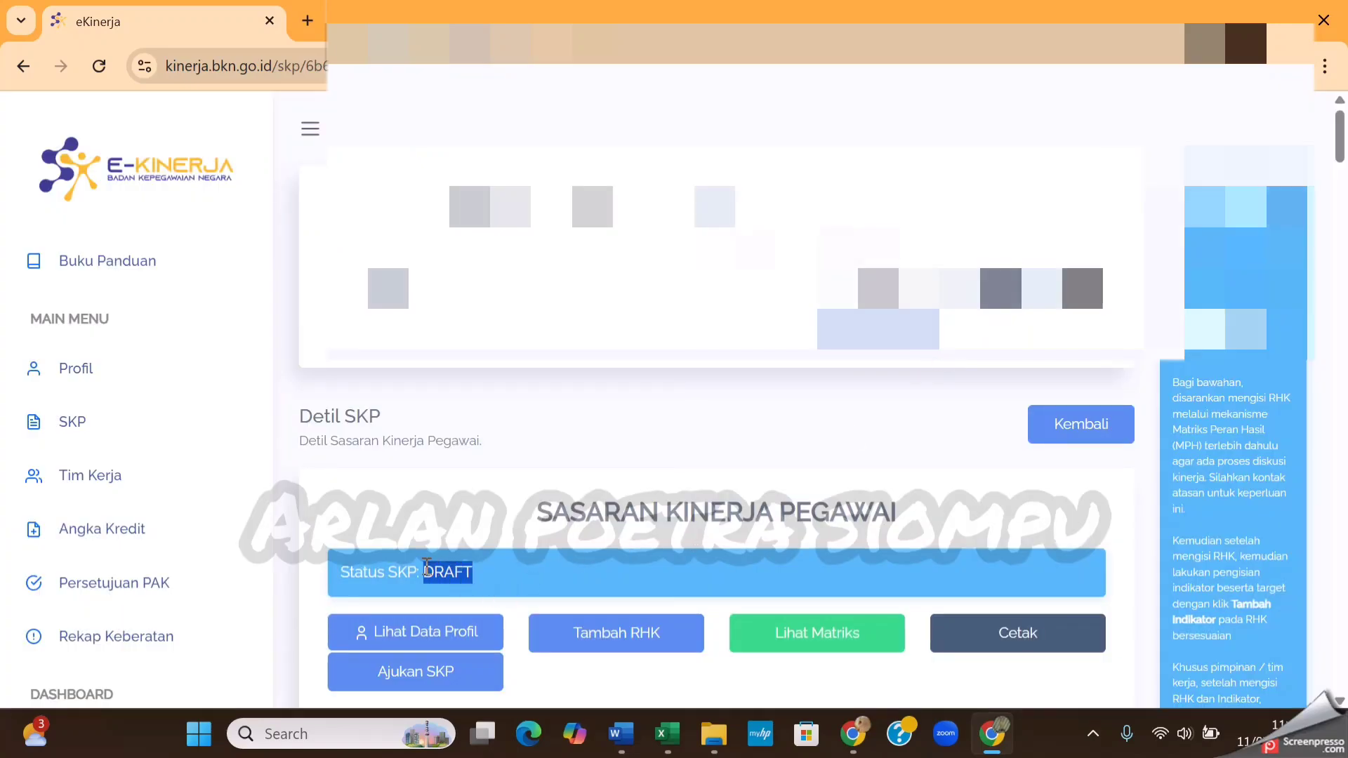
left_click(652, 427)
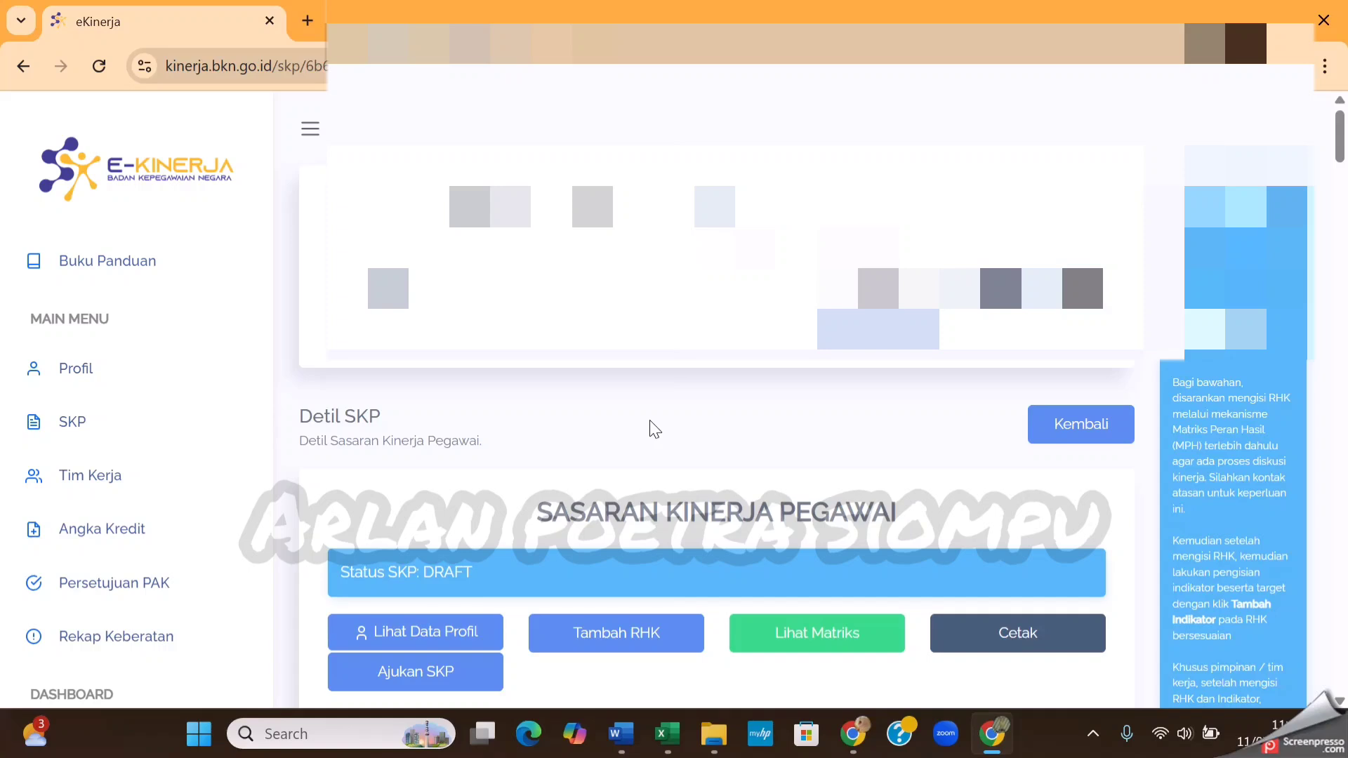